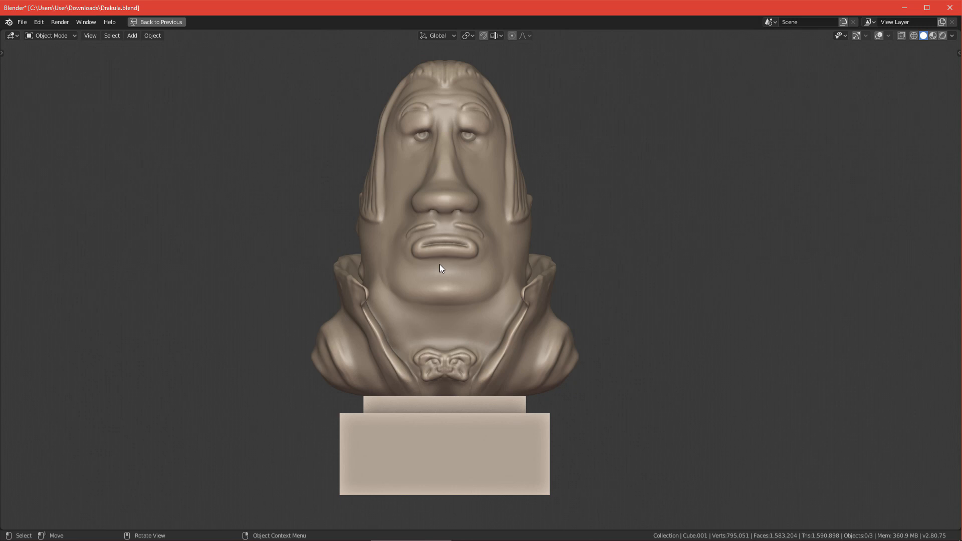
Examine the Drakula bust from the front and three-quarter views
middle_click_drag(446, 242, 573, 321)
middle_click_drag(435, 234, 486, 259)
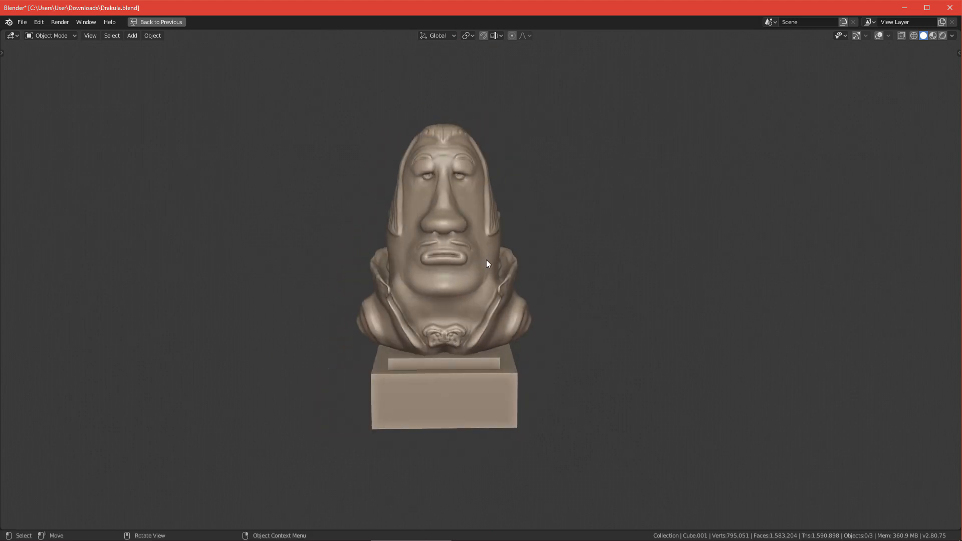
scroll(486, 259, "up", 5)
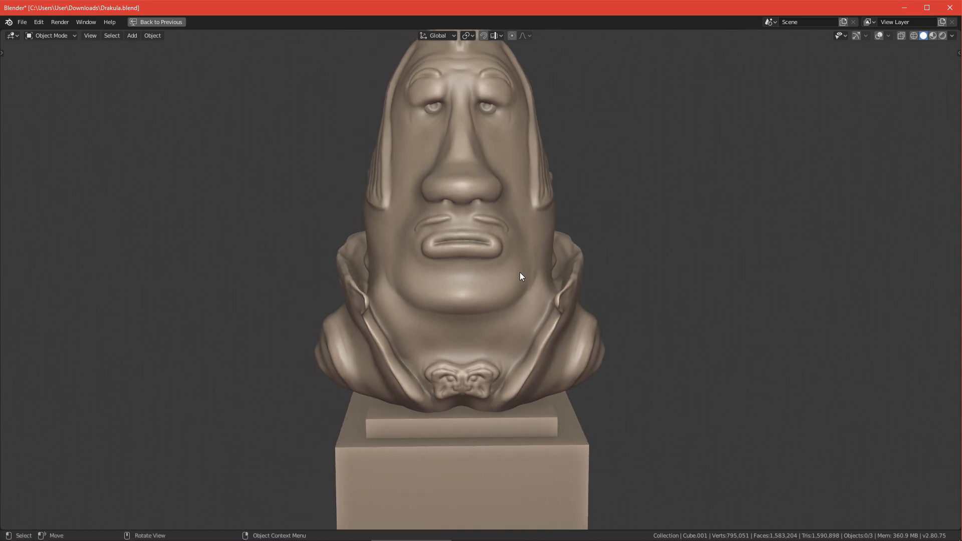
scroll(518, 267, "down", 1)
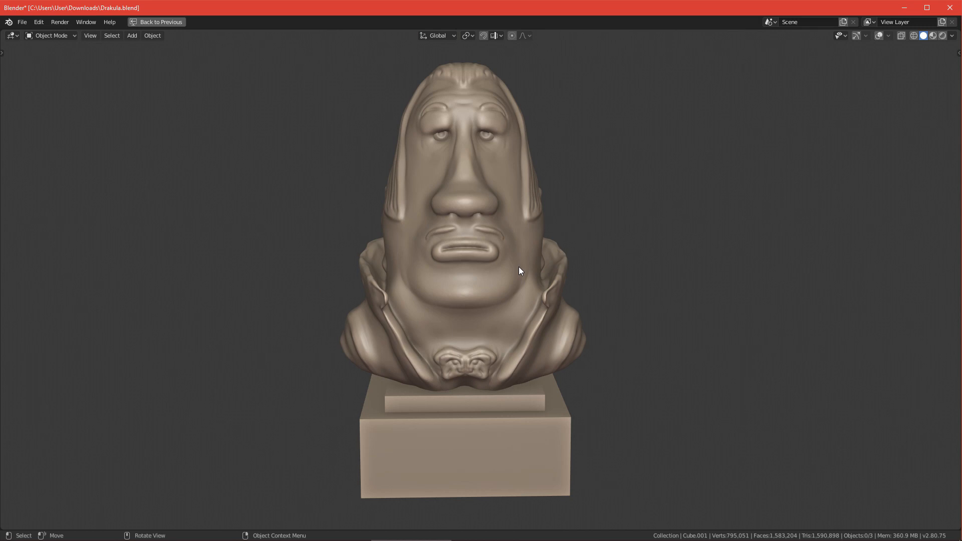
mouse_move(503, 269)
middle_mouse_down()
mouse_move(521, 260)
mouse_move(510, 253)
middle_mouse_up()
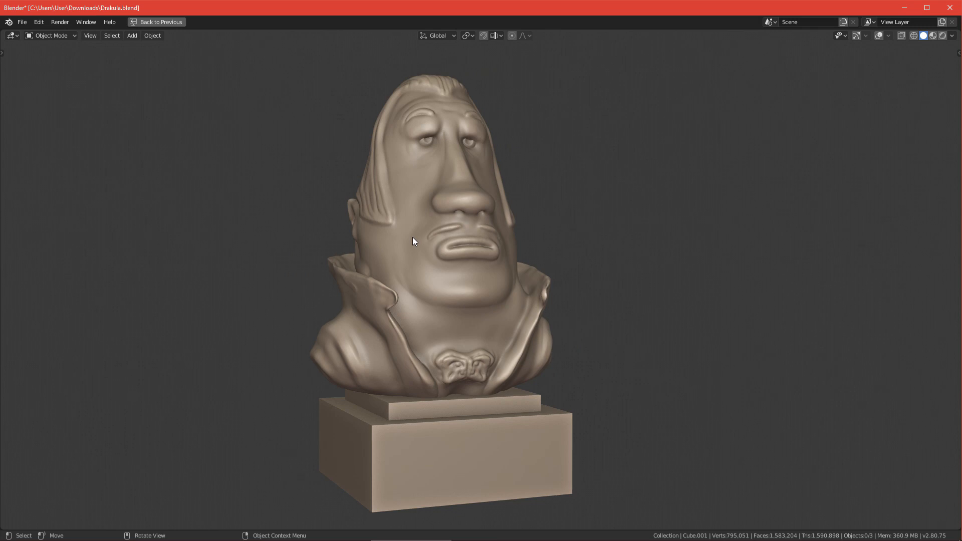
scroll(413, 236, "down", 2)
key("grave")
left_click(338, 141)
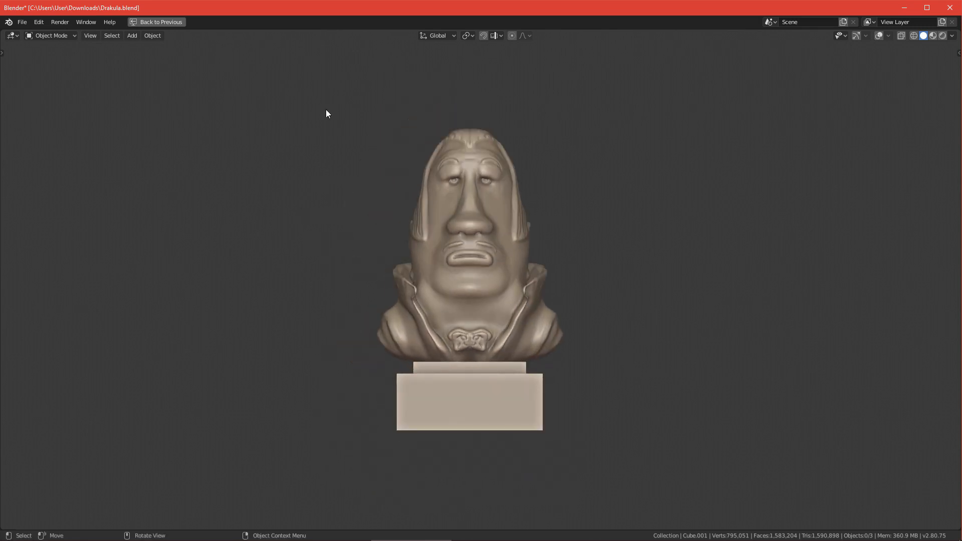
scroll(471, 198, "up", 3)
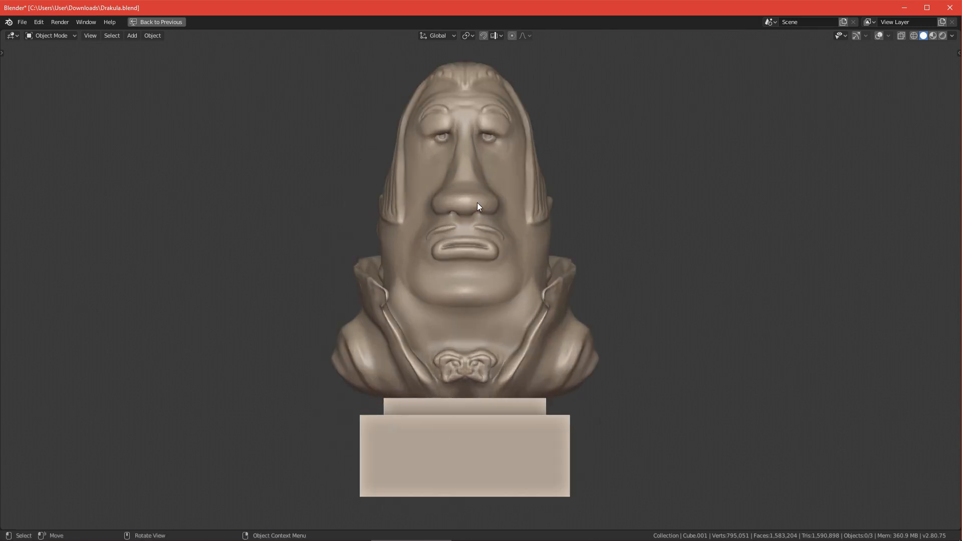
middle_click_drag(462, 187, 529, 225)
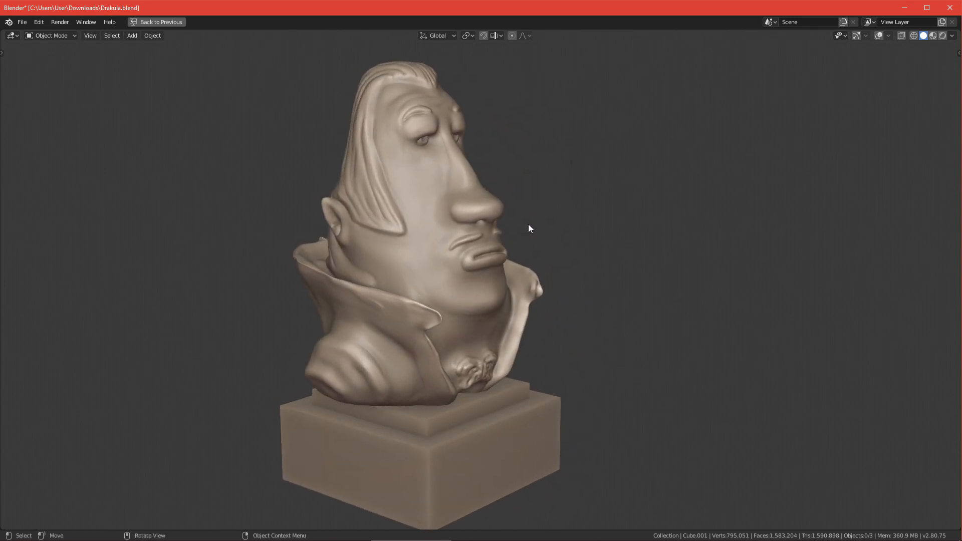
mouse_move(409, 249)
middle_mouse_down()
mouse_move(501, 233)
mouse_move(411, 232)
middle_mouse_up()
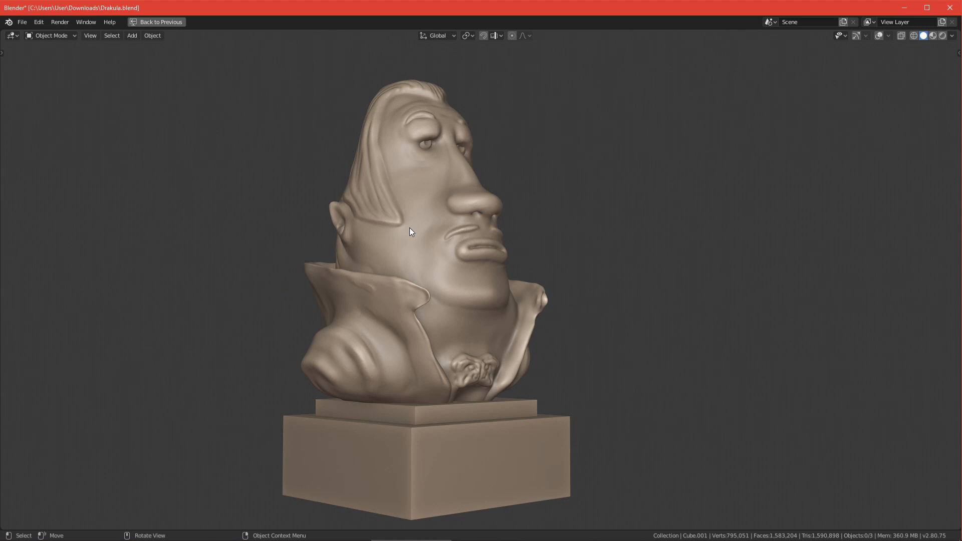
middle_click_drag(410, 231, 335, 150)
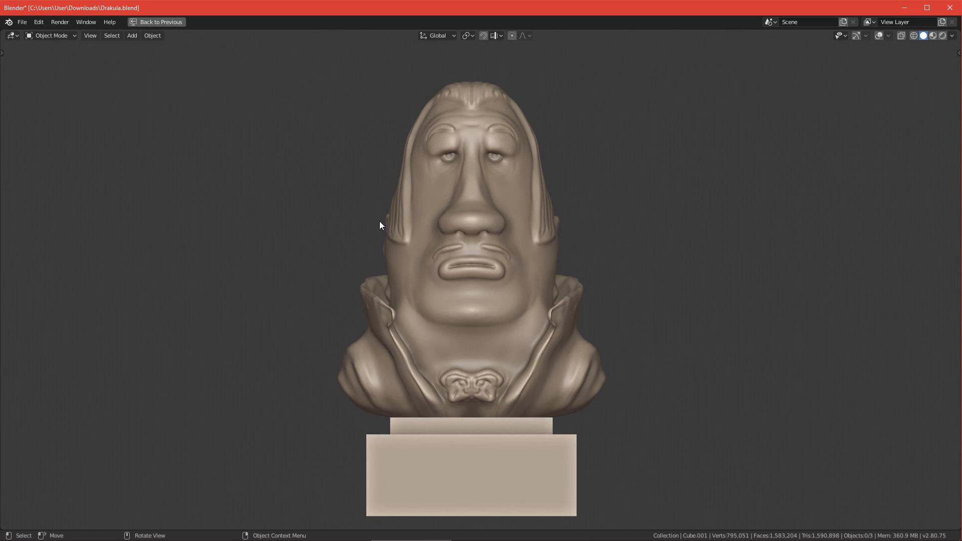
middle_click_drag(404, 232, 479, 239)
scroll(446, 214, "down", 1)
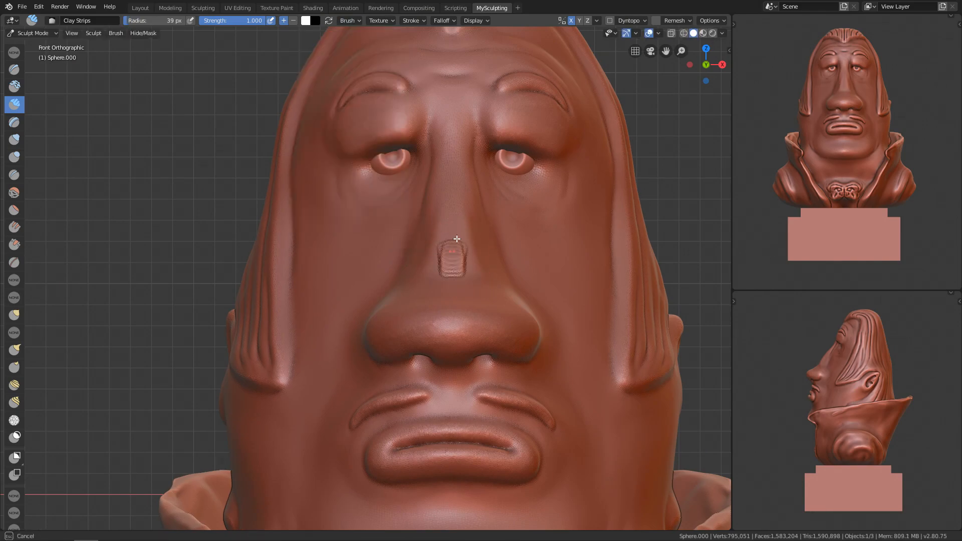
Undo the clay stroke on the nose bridge and open the Clay Strips brush settings
key("ctrl+z")
left_click_drag(547, 318, 474, 288, "ctrl+alt")
left_click(351, 20)
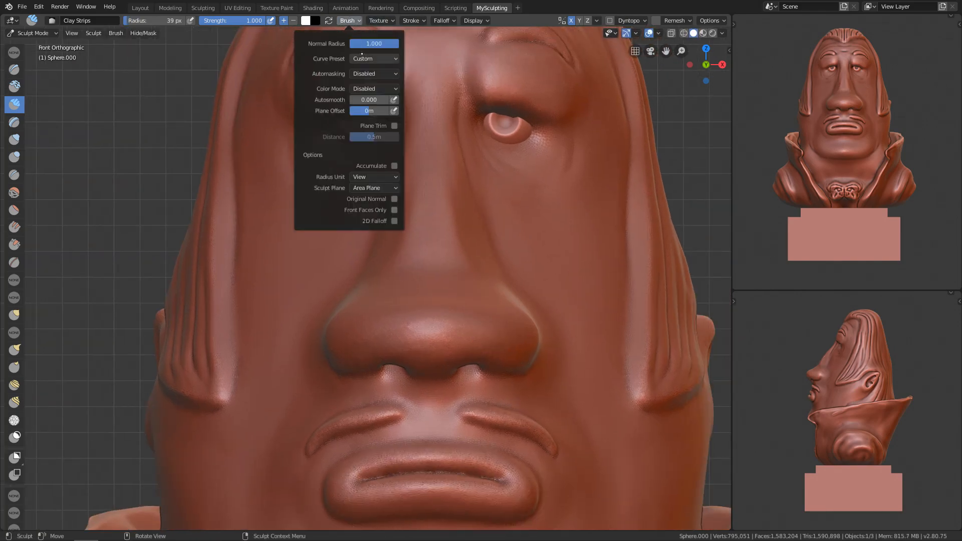
Carve away the drooping eyelids with the inverted Clay Strips brush to open the eyes wide
left_click_drag(439, 248, 466, 234, "ctrl+alt")
key("f")
left_click(491, 238)
key("grave")
mouse_move(534, 236)
left_mouse_down("ctrl+alt")
mouse_move(474, 260)
mouse_move(493, 221)
left_mouse_up("ctrl+alt")
mouse_move(426, 211)
left_mouse_down("ctrl")
mouse_move(486, 222)
mouse_move(424, 195)
mouse_move(448, 203)
mouse_move(412, 221)
mouse_move(489, 247)
mouse_move(474, 219)
mouse_move(493, 197)
mouse_move(471, 280)
left_mouse_up("ctrl")
key("f")
left_click(451, 220)
middle_click_drag(461, 261, 452, 215, "shift")
key("f")
left_click(456, 215)
left_click_drag(441, 175, 483, 250)
mouse_move(471, 215)
left_mouse_down("ctrl+alt")
mouse_move(450, 311)
mouse_move(471, 236)
left_mouse_up("ctrl+alt")
Pull the nose tip outward and upward with the Grab brush in the right side view
key("KP_3")
key("f")
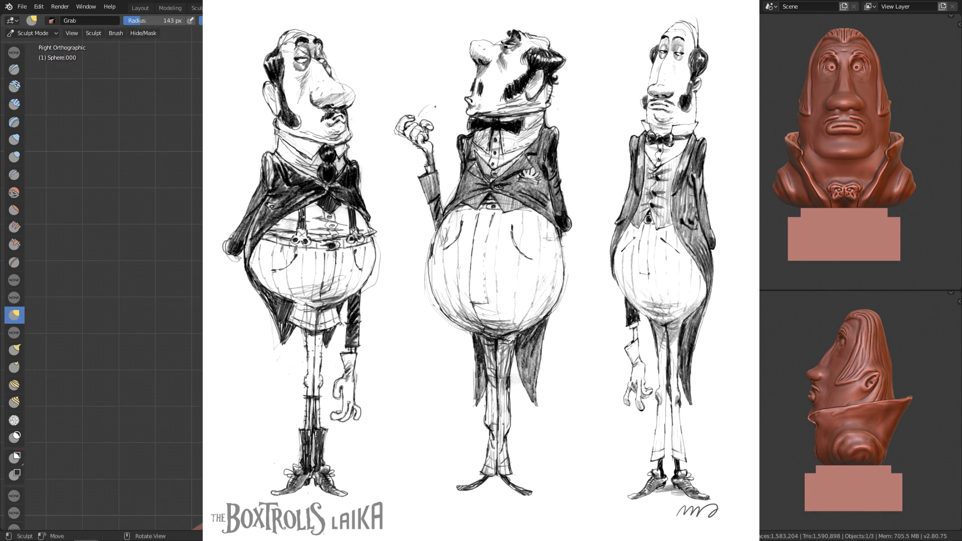
left_click_drag(446, 326, 446, 273, "alt+shift")
left_click_drag(441, 316, 449, 277, "ctrl+alt")
left_click_drag(430, 201, 434, 283, "alt+shift")
key("f")
left_click(396, 269)
left_click_drag(379, 299, 359, 280)
left_click_drag(511, 180, 507, 195, "ctrl+alt")
left_click_drag(474, 296, 435, 201, "alt+shift")
Push the top of the head down with a larger Grab brush in the right side view
key("f")
left_click(328, 264)
left_click_drag(329, 265, 351, 260, "alt+shift")
left_click_drag(456, 263, 478, 393, "ctrl+alt")
left_click_drag(647, 177, 545, 176, "alt+shift")
left_click_drag(551, 160, 537, 197, "alt+shift")
key("f")
left_click(506, 198)
left_click_drag(456, 113, 466, 171)
mouse_move(537, 180)
left_mouse_down("alt+shift")
mouse_move(537, 216)
mouse_move(555, 195)
left_mouse_up("alt+shift")
Adjust the contours of the face from the front with the Grab brush
key("KP_1")
left_click_drag(549, 350, 535, 201, "ctrl+alt")
left_click_drag(535, 200, 530, 245, "ctrl+alt")
key("f")
left_click(530, 247)
left_click_drag(482, 144, 475, 143)
left_click_drag(556, 245, 546, 266, "alt+shift")
key("f")
left_click(485, 268)
left_click_drag(485, 269, 494, 269)
left_click_drag(550, 320, 547, 238, "ctrl+alt")
key("f")
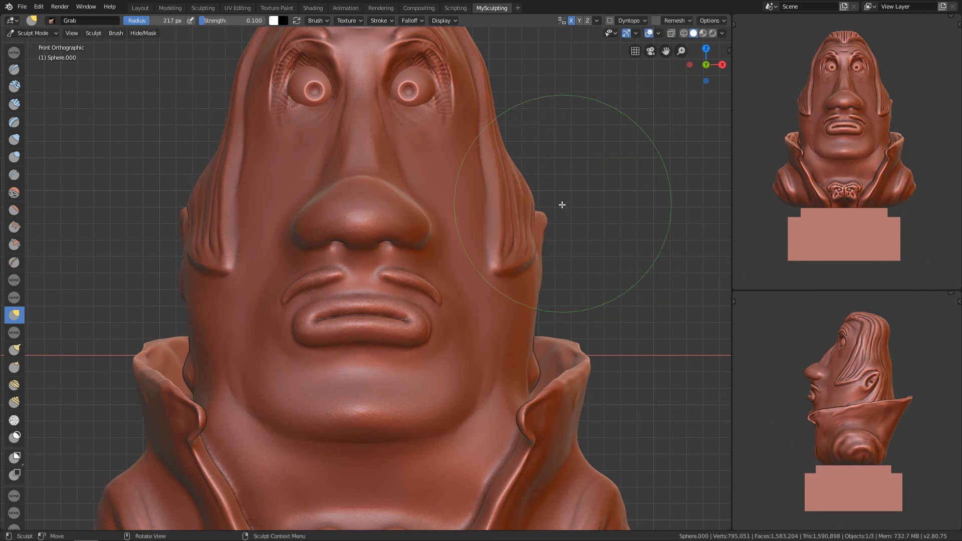
Define the outline of the ear where it meets the hair with the Crease brush
key("KP_3")
left_click_drag(615, 208, 594, 228, "alt+shift")
left_click_drag(595, 228, 589, 220, "ctrl+alt")
key("shift+c")
left_click_drag(517, 225, 506, 200, "ctrl+alt")
left_click_drag(504, 199, 502, 227, "alt")
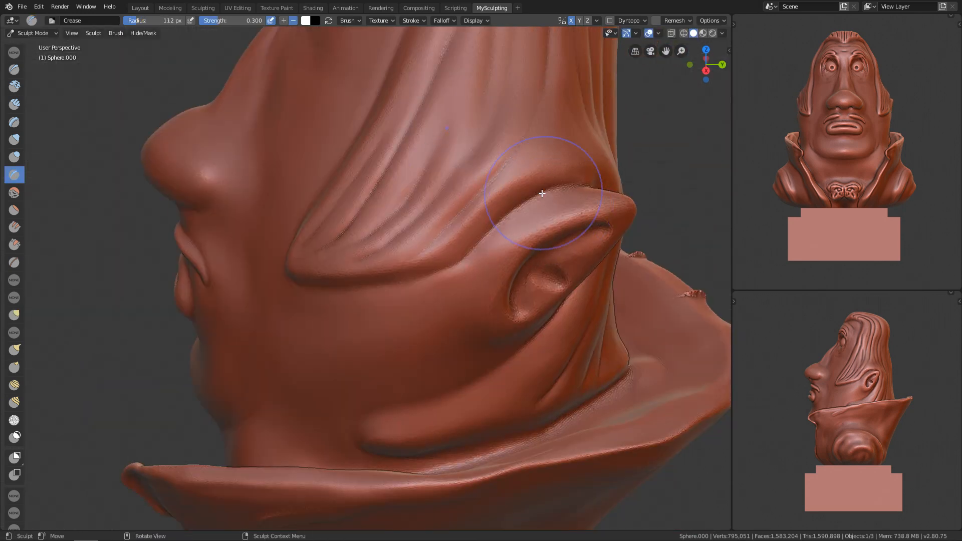
left_click_drag(545, 196, 571, 198, "alt")
left_click_drag(507, 189, 321, 193, "alt")
key("f")
mouse_move(507, 221)
left_mouse_down("ctrl+alt")
mouse_move(505, 243)
mouse_move(497, 217)
left_mouse_up("ctrl+alt")
Pull the ears outward and reshape them from the front and side with the Grab brush
key("KP_1")
left_click_drag(566, 161, 566, 161)
key("KP_3")
mouse_move(566, 178)
left_mouse_down("alt+shift")
mouse_move(550, 234)
mouse_move(529, 255)
left_mouse_up("alt+shift")
key("f")
left_click(496, 255)
left_click_drag(481, 256, 504, 234)
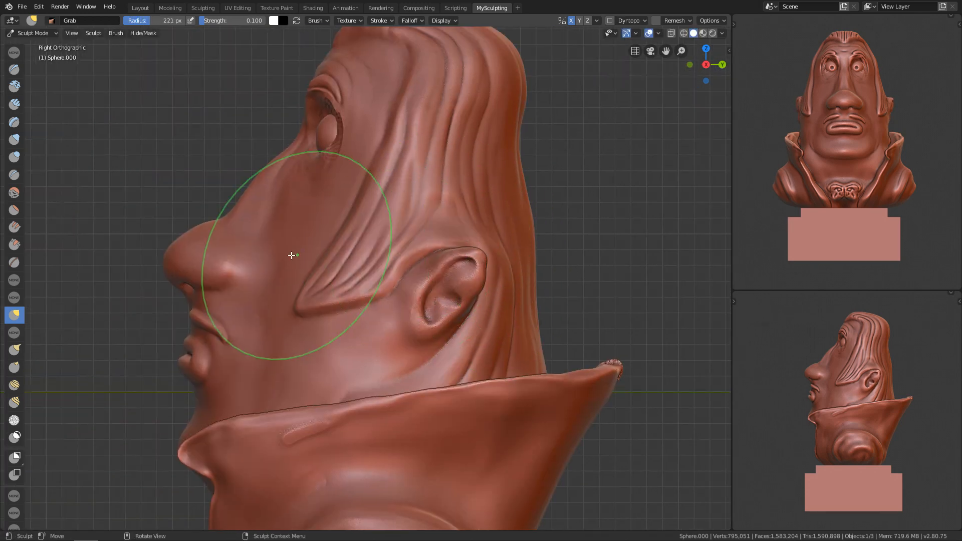
Nudge the side of the nose slightly backward with the Grab brush
left_click_drag(228, 265, 242, 263)
left_click_drag(231, 240, 346, 227, "alt+shift")
key("KP_1")
left_click_drag(313, 262, 449, 221, "alt+shift")
left_click_drag(470, 270, 471, 221, "ctrl+alt")
Switch to the Crease brush and adjust its radius for detailing the face
key("shift+c")
mouse_move(461, 191)
left_mouse_down("alt+shift")
mouse_move(574, 172)
mouse_move(473, 187)
mouse_move(541, 201)
left_mouse_up("alt+shift")
key("f")
left_click(503, 223)
Carve the lower edges of the eye sockets with the inverted Clay Strips brush in the front view
key("KP_1")
left_click_drag(474, 261, 457, 306, "ctrl+alt")
left_click_drag(441, 200, 432, 345, "alt+shift")
key("c")
left_click_drag(432, 346, 431, 265, "ctrl+alt")
key("f")
left_click(471, 255)
mouse_move(496, 261)
left_mouse_down("ctrl")
mouse_move(474, 243)
mouse_move(494, 241)
left_mouse_up("ctrl")
Resize the Clay Strips brush and refine the forms of the face from the front and side
left_click_drag(468, 294, 499, 265, "alt+shift")
key("f")
left_click(476, 281)
mouse_move(468, 296)
left_mouse_down()
mouse_move(440, 193)
mouse_move(460, 201)
left_mouse_up()
mouse_move(466, 295)
left_mouse_down("ctrl+alt")
mouse_move(476, 374)
mouse_move(456, 234)
left_mouse_up("ctrl+alt")
left_click_drag(511, 428, 493, 277, "alt+shift")
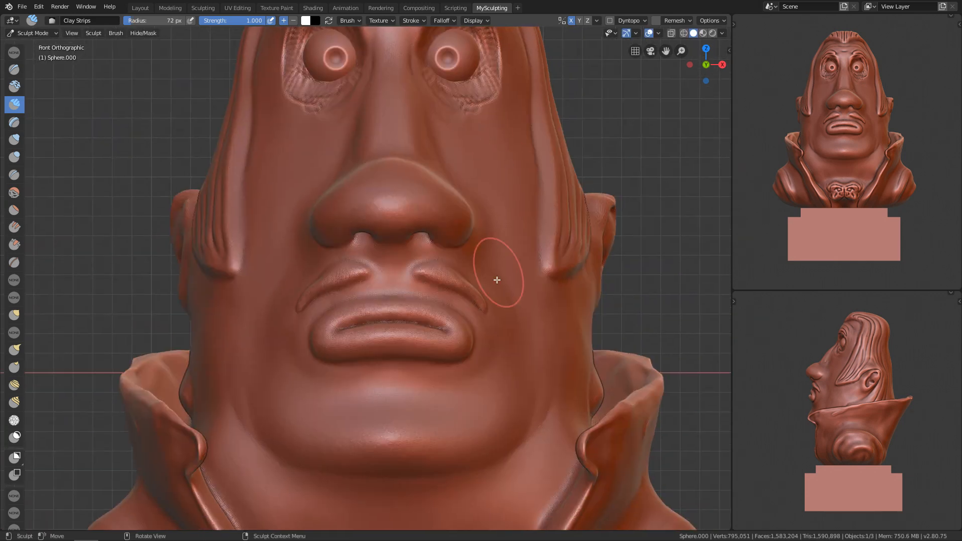
left_click_drag(477, 375, 473, 206, "alt+shift")
key("KP_3")
left_click_drag(429, 277, 554, 260, "alt")
key("KP_1")
left_click_drag(480, 292, 488, 259, "alt+shift")
left_click_drag(424, 167, 418, 302, "alt+shift")
Remesh the head with a voxel size of 0.02 m
left_click(680, 24)
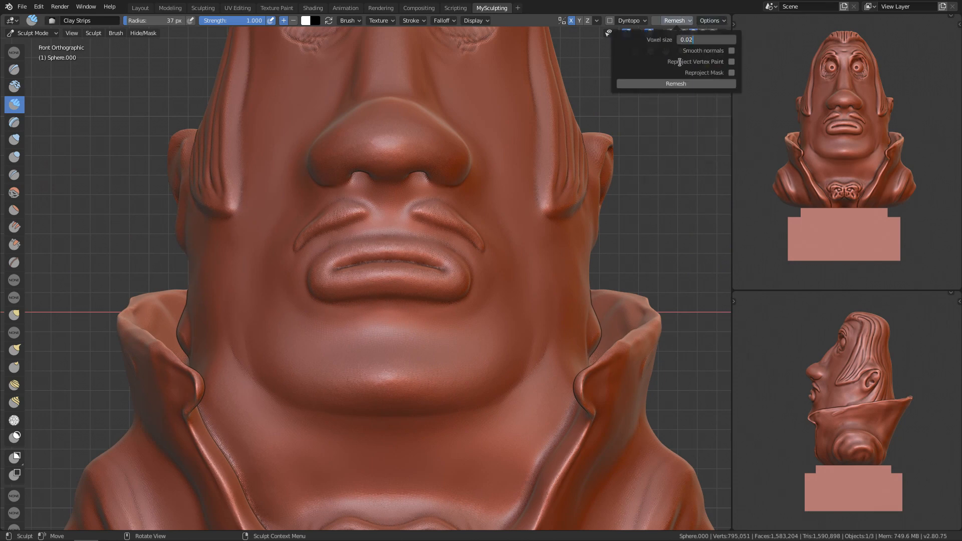
left_click(680, 84)
left_click_drag(572, 203, 544, 120, "ctrl+alt")
left_click_drag(541, 145, 564, 318, "alt+shift")
left_click(677, 22)
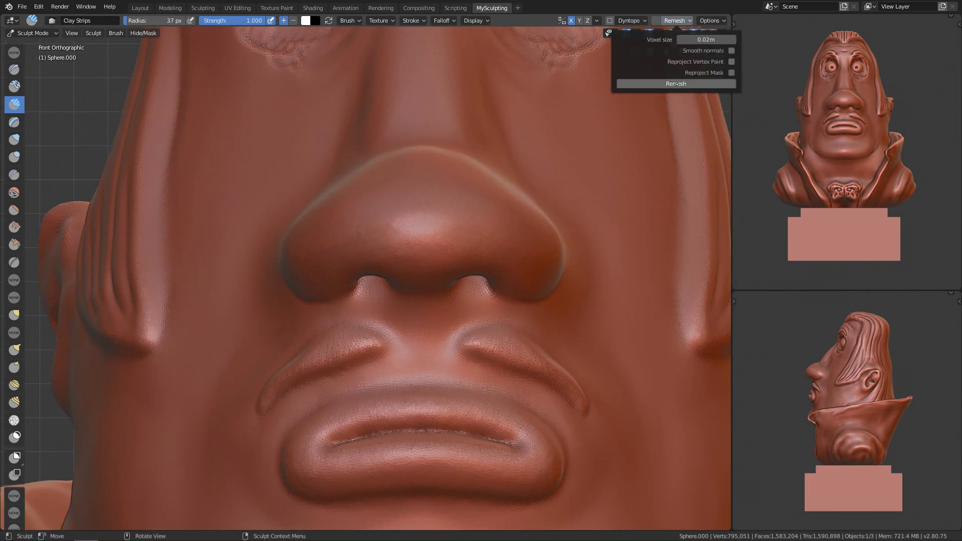
left_click(677, 84)
Adjust the brush radius and the viewport shading options for the head
mouse_move(526, 208)
left_mouse_down("alt+shift")
mouse_move(494, 262)
mouse_move(494, 224)
left_mouse_up("alt+shift")
left_click_drag(494, 223, 496, 250, "ctrl+alt")
key("f")
left_click(534, 249)
left_click(722, 33)
left_click(667, 246)
left_click(667, 245)
left_click_drag(587, 215, 587, 243, "ctrl+alt")
Enable smooth normals in the remesh settings and remesh the head again
left_click(678, 21)
left_click(730, 50)
left_click(677, 84)
left_click_drag(535, 205, 517, 184, "alt+shift")
mouse_move(517, 185)
left_mouse_down("ctrl+alt")
mouse_move(466, 296)
mouse_move(476, 351)
left_mouse_up("ctrl+alt")
Switch to Object Mode and reposition the mirrored eyeballs inside the eye sockets
mouse_move(446, 331)
left_mouse_down("ctrl+alt")
mouse_move(440, 296)
mouse_move(443, 314)
left_mouse_up("ctrl+alt")
key("Tab")
left_click(448, 180)
key("g")
left_click(455, 188)
left_click_drag(452, 271, 443, 248, "ctrl+alt")
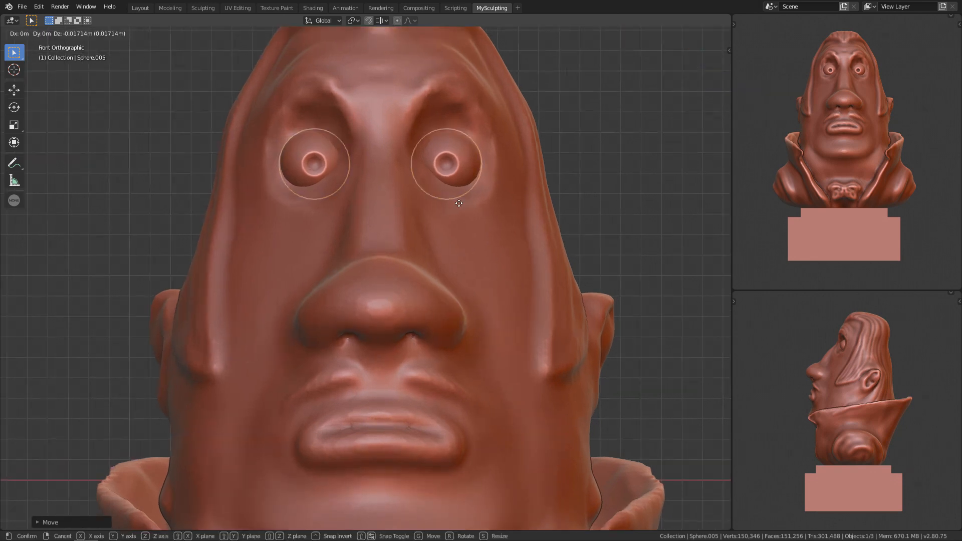
key("g")
left_click(439, 255)
Add a UV sphere and move it in front of the face in the right side view
key("shift+a")
mouse_move(435, 269)
left_click(481, 300)
left_click_drag(481, 299, 412, 271, "alt+shift")
key("KP_3")
key("g")
left_click(225, 300)
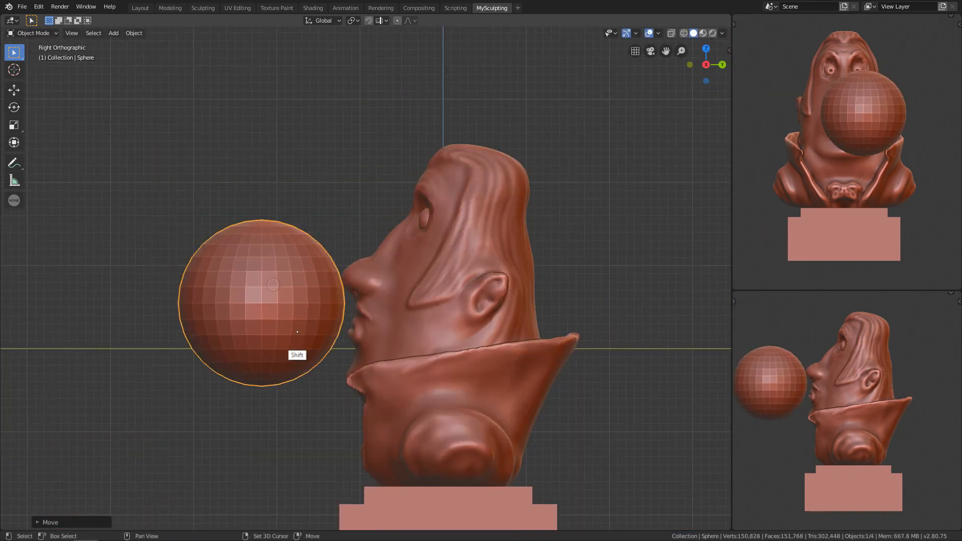
Delete the half of the new sphere that faces the head in Edit Mode, using wireframe shading
key("Tab")
key("shift+z")
left_click_drag(335, 102, 468, 365)
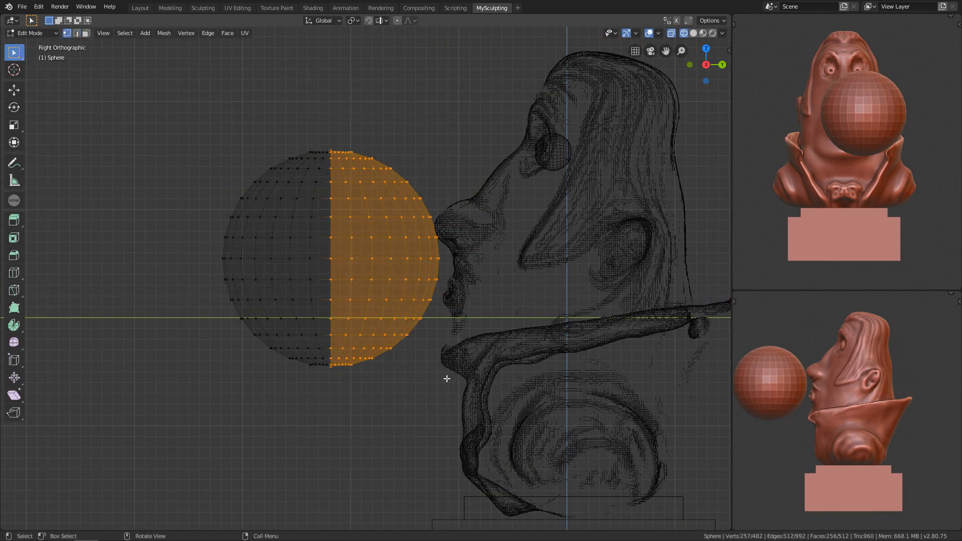
left_click_drag(471, 467, 346, 136)
key("x")
left_click(361, 140)
left_click_drag(399, 352, 394, 287, "ctrl+alt")
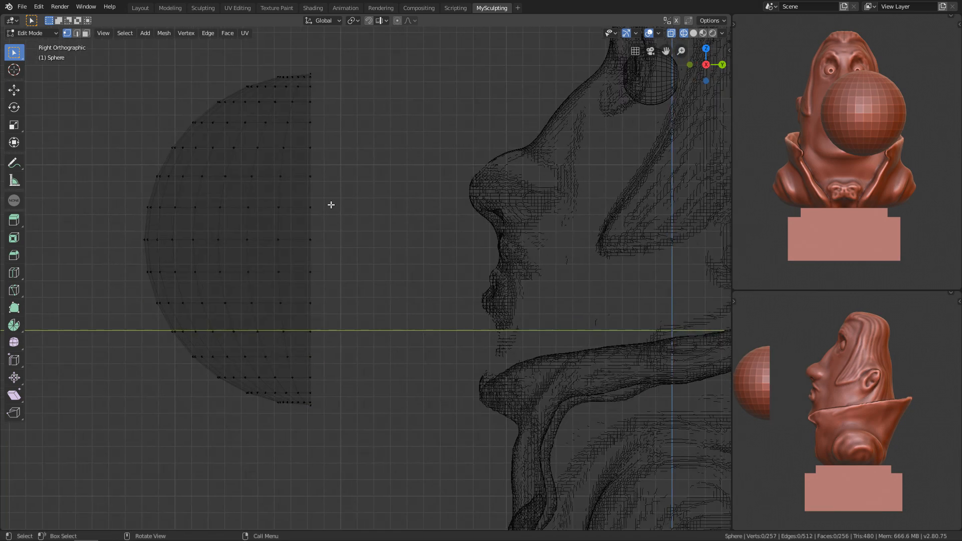
Delete the lower half of the remaining sphere mesh and return to Object Mode in the solid front view
left_click_drag(164, 291, 350, 420)
left_click_drag(94, 296, 386, 422)
left_click_drag(90, 260, 416, 426)
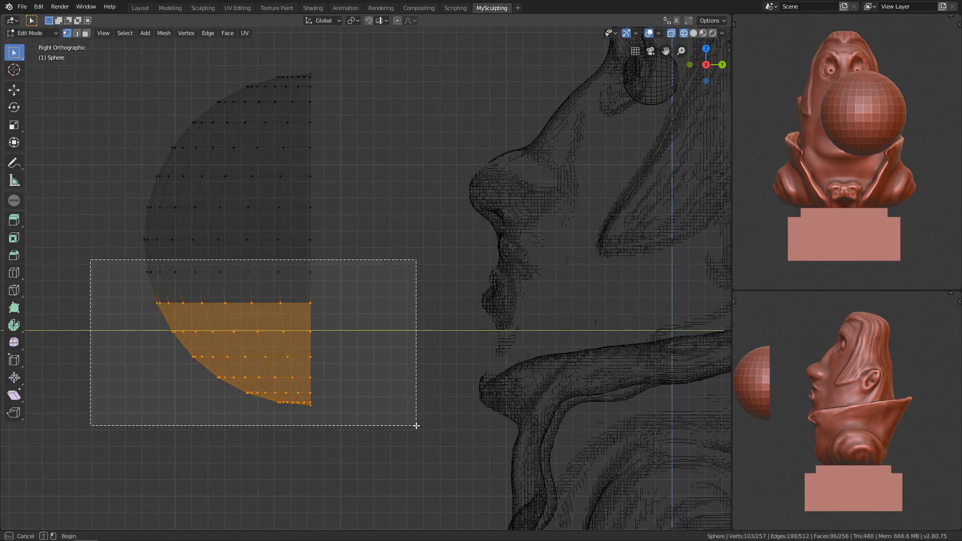
key("x")
left_click(388, 342)
key("Tab")
key("KP_1")
key("shift+z")
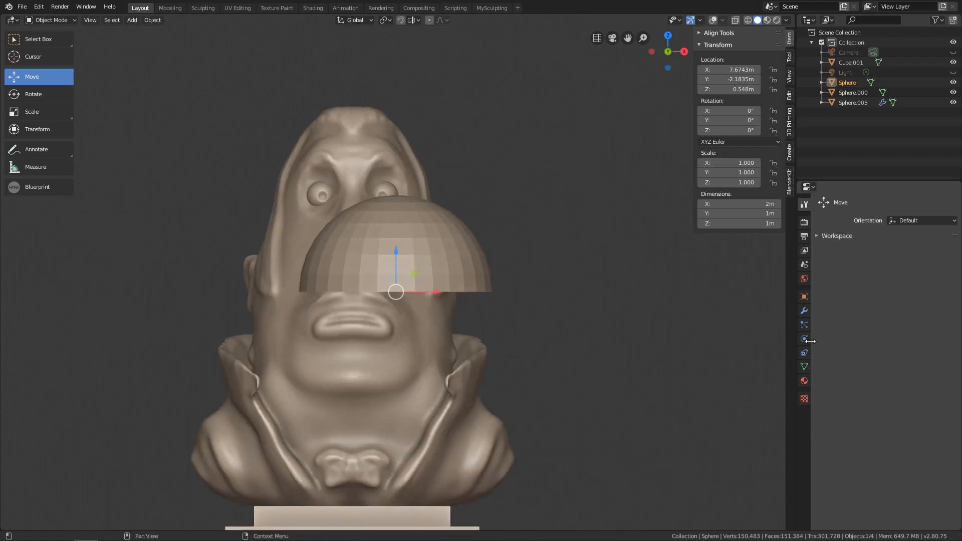
Add a Solidify modifier with 0.24 m thickness to the cut sphere and scale it by 1.6 along Z
left_click(804, 311)
left_click(886, 203)
left_click(751, 357)
left_click_drag(633, 393, 579, 372, "alt")
left_click_drag(848, 247, 867, 249)
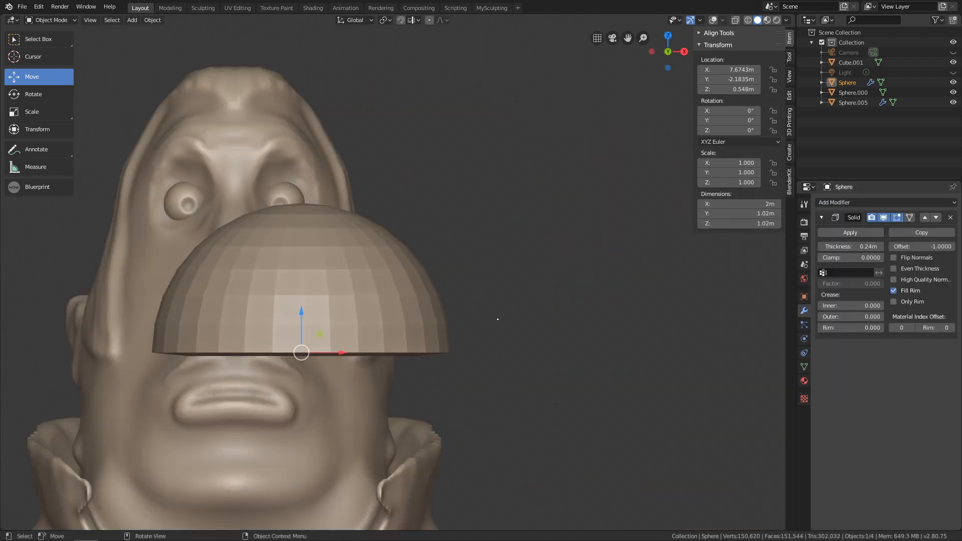
type("sz1.6")
key("Return")
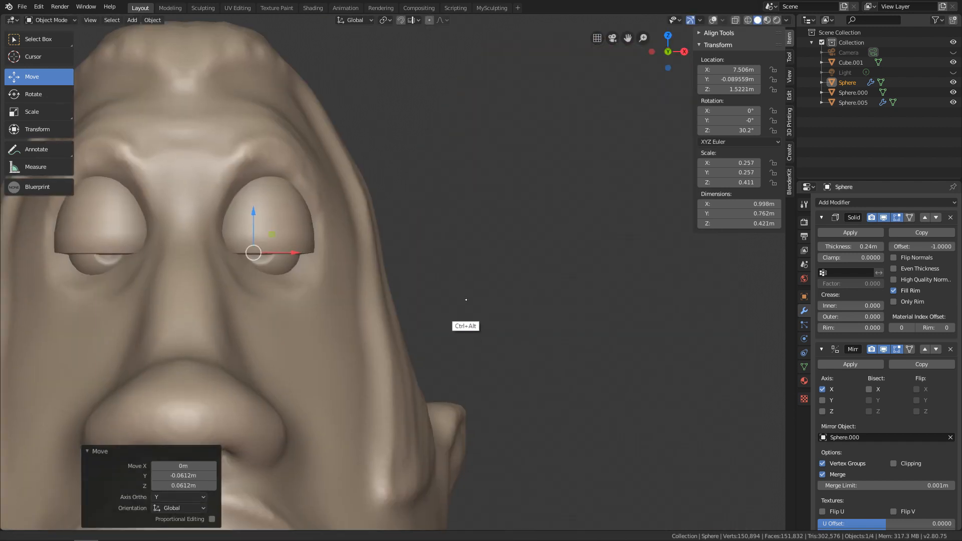
Resize, move and rotate the mirrored upper eyelids in the front and top views so they fit over the eyeballs
left_click_drag(466, 300, 465, 281, "ctrl+alt")
left_click_drag(391, 286, 493, 296, "alt+shift")
left_click_drag(466, 265, 435, 310, "ctrl+alt")
key("s")
left_click(482, 247)
key("g")
left_click(440, 225)
key("KP_7")
key("r")
left_click(474, 360)
key("KP_1")
mouse_move(437, 268)
left_mouse_down("ctrl+alt")
mouse_move(434, 236)
mouse_move(376, 419)
left_mouse_up("ctrl+alt")
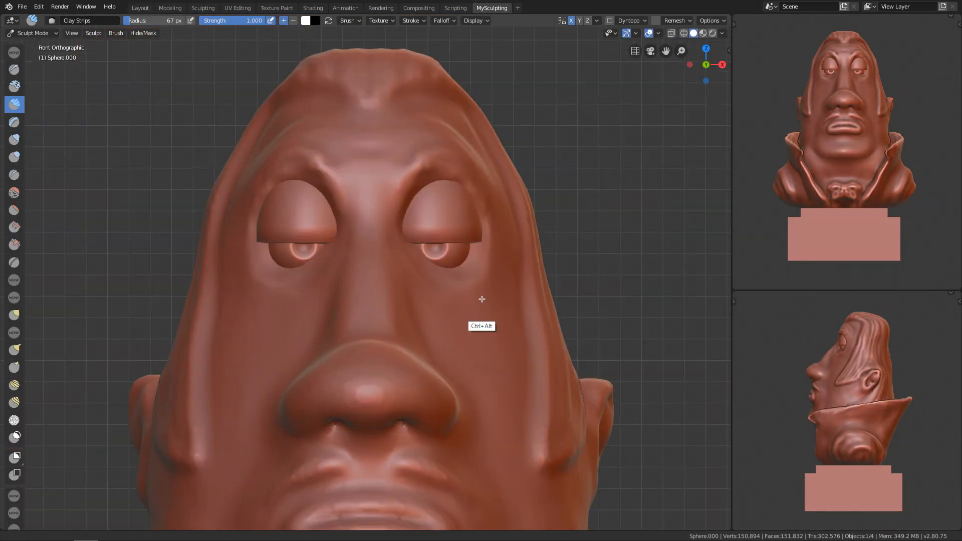
Build up the brow above the upper eyelids on the head with the Clay Strips brush in Sculpt Mode
key("f")
key("f")
left_click(420, 142)
mouse_move(464, 145)
left_mouse_down()
mouse_move(470, 131)
mouse_move(494, 318)
mouse_move(476, 185)
mouse_move(411, 141)
left_mouse_up()
Add Clay Strips strokes to the hair across the back and side of the head, adjusting the brush size
key("ctrl+KP_1")
key("KP_3")
key("f")
key("f")
left_click(486, 99)
left_click_drag(486, 99, 497, 79)
left_click_drag(479, 285, 423, 328, "alt+shift")
left_click_drag(532, 286, 546, 286)
key("f")
mouse_move(520, 358)
left_mouse_down("alt+shift")
mouse_move(487, 256)
mouse_move(458, 368)
left_mouse_up("alt+shift")
left_click_drag(507, 166, 564, 164)
left_click_drag(424, 308, 510, 225, "alt+shift")
Build up bags under the eyes with the Clay Strips brush in the front view
key("KP_1")
key("f")
left_click(448, 231)
mouse_move(469, 426)
left_mouse_down("ctrl+alt")
mouse_move(476, 308)
mouse_move(514, 168)
left_mouse_up("ctrl+alt")
mouse_move(519, 162)
left_mouse_down("alt+shift")
mouse_move(518, 191)
mouse_move(494, 133)
left_mouse_up("alt+shift")
key("KP_3")
key("c")
key("KP_1")
key("f")
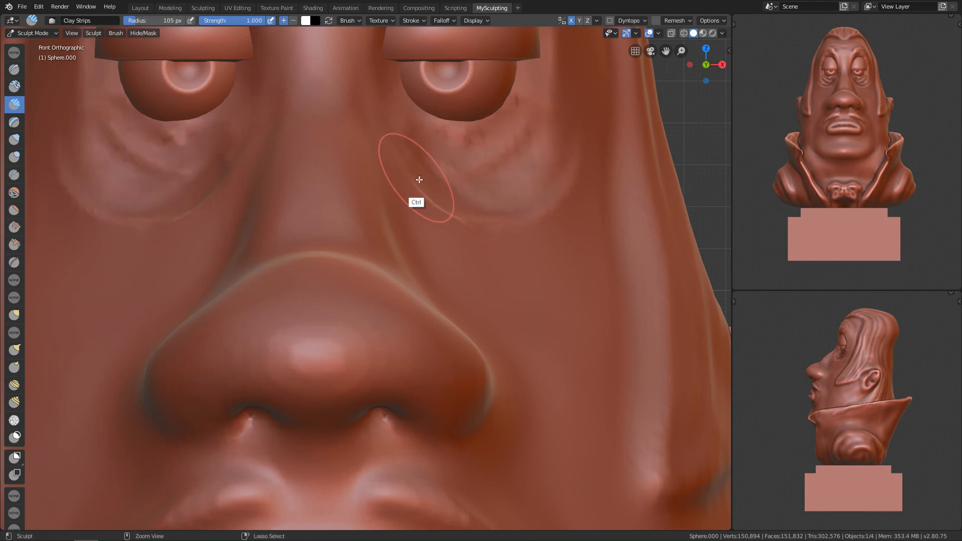
Carve the eye sockets around the eyelids and smooth the clay strokes around the eyes and brow
left_click_drag(419, 180, 485, 345, "alt+shift")
left_click_drag(488, 93, 472, 116, "ctrl")
left_click_drag(431, 148, 493, 65, "shift")
mouse_move(464, 150)
left_mouse_down("ctrl+alt")
mouse_move(455, 264)
mouse_move(441, 205)
left_mouse_up("ctrl+alt")
left_click_drag(396, 163, 433, 116, "alt+shift")
key("f")
left_click(406, 113)
left_click_drag(454, 266, 472, 211, "alt+shift")
key("f")
mouse_move(531, 216)
left_mouse_down("shift")
mouse_move(552, 227)
mouse_move(457, 217)
left_mouse_up("shift")
left_click_drag(516, 92, 448, 253, "alt+shift")
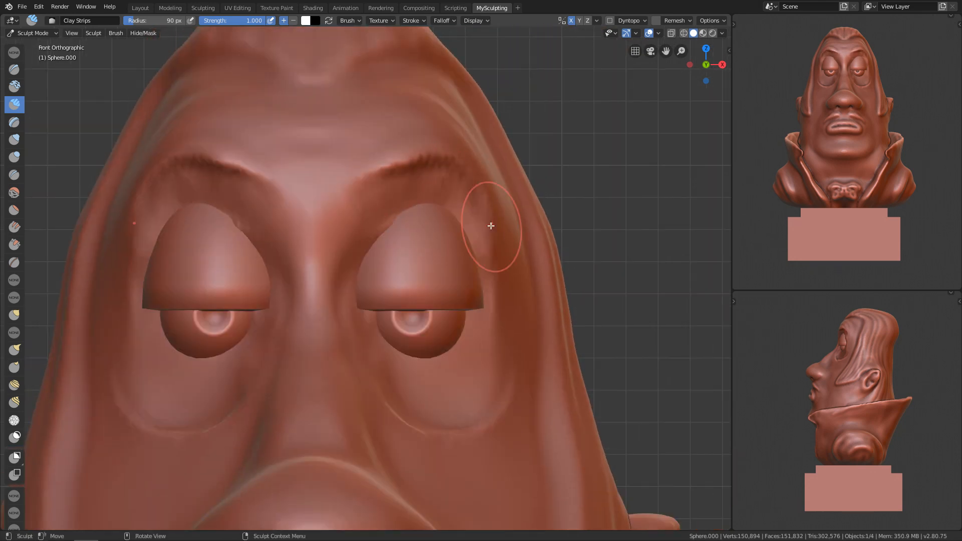
Crease the underside of the nose at the nostrils with the Crease brush, seen from below
left_click_drag(535, 196, 535, 251, "ctrl+alt")
left_click_drag(534, 251, 530, 194, "alt+shift")
mouse_move(531, 193)
left_mouse_down("alt")
mouse_move(473, 208)
mouse_move(465, 261)
left_mouse_up("alt")
key("KP_1")
left_click_drag(466, 316, 472, 426, "ctrl+alt")
left_click_drag(471, 426, 502, 236, "alt+shift")
mouse_move(501, 235)
left_mouse_down("ctrl+alt")
mouse_move(494, 208)
mouse_move(421, 200)
left_mouse_up("ctrl+alt")
key("shift+c")
left_click_drag(413, 181, 386, 206)
Carve the nostrils into the underside of the nose with the SculptDraw brush and build up their edges
key("x")
left_click_drag(371, 208, 433, 201, "alt")
key("f")
left_click(396, 145)
left_click_drag(413, 128, 401, 143, "ctrl")
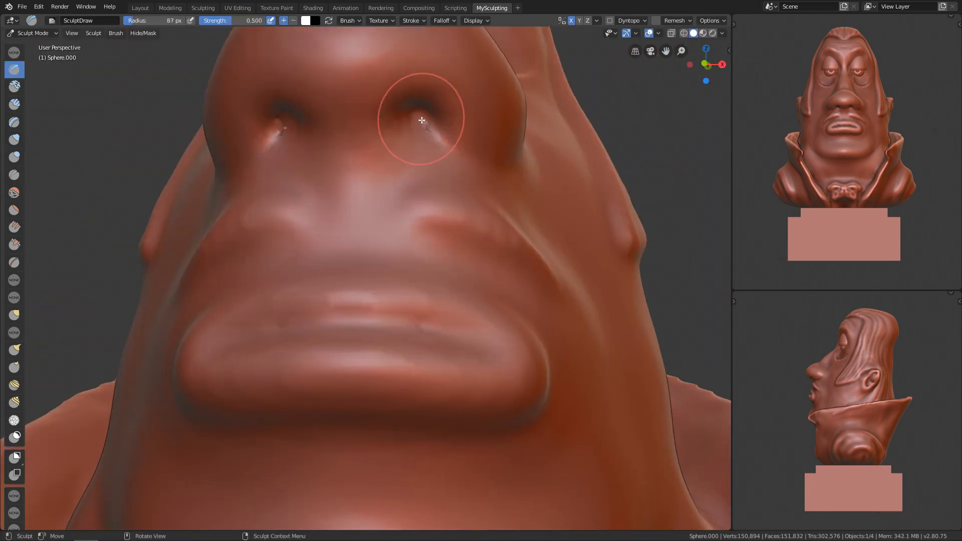
left_click_drag(391, 48, 420, 48)
Smooth the nostrils and deepen their openings with a subtracting SculptDraw stroke from a low view
key("KP_1")
mouse_move(456, 466)
left_mouse_down("ctrl+alt")
mouse_move(463, 384)
mouse_move(471, 480)
left_mouse_up("ctrl+alt")
left_click_drag(471, 301, 476, 191, "alt")
left_click_drag(476, 151, 478, 135, "shift")
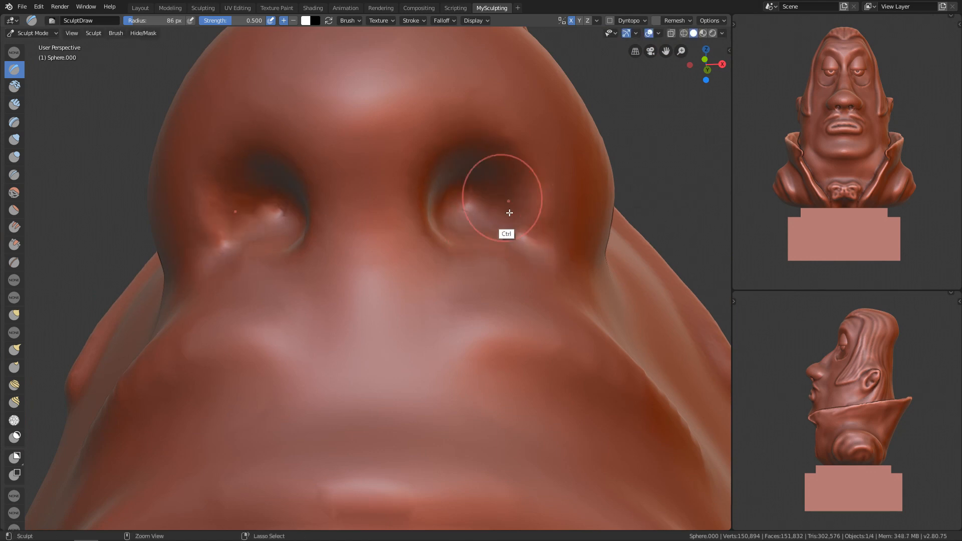
left_click_drag(509, 213, 526, 242, "ctrl")
key("f")
left_click(552, 243)
Reshape the profile of the nose and the area below it in the right side view with the Grab brush
key("KP_1")
key("KP_3")
key("f")
left_click(301, 215)
left_click_drag(275, 215, 272, 170)
key("f")
left_click(256, 351)
left_click_drag(288, 331, 285, 309)
left_click_drag(240, 122, 324, 196, "alt")
Widen the nose outward in the top view with a large Grab brush
key("KP_7")
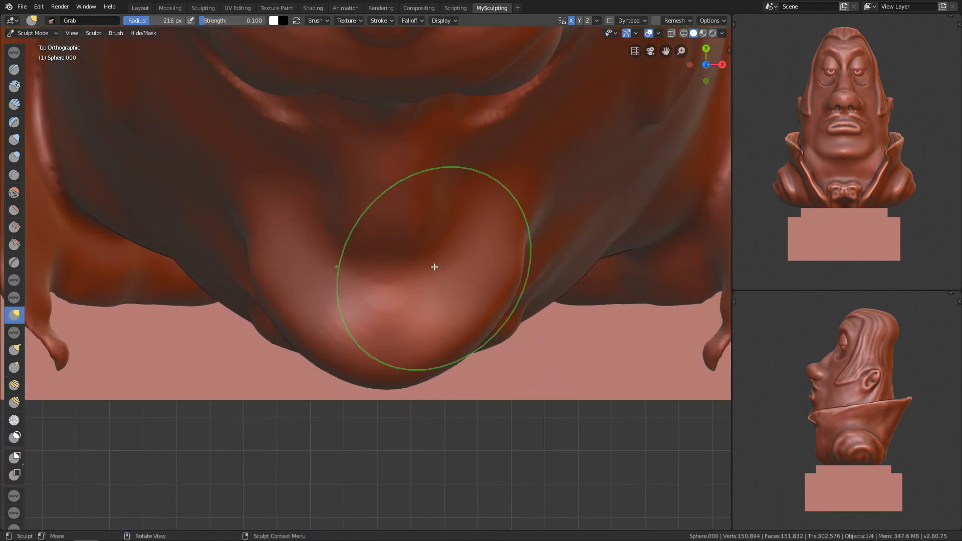
left_click_drag(416, 265, 416, 281, "alt+shift")
key("f")
left_click(506, 284)
left_click_drag(511, 296, 556, 293)
mouse_move(482, 331)
left_mouse_down("alt")
mouse_move(479, 277)
mouse_move(446, 243)
left_mouse_up("alt")
key("f")
left_click(421, 280)
Refine the shape of the nose wings from the front with a smaller Grab brush
left_click_drag(288, 290, 348, 339, "alt")
key("KP_1")
key("f")
left_click(486, 295)
left_click_drag(453, 323, 463, 265, "alt+shift")
key("f")
left_click(454, 183)
left_click_drag(434, 173, 426, 196, "ctrl+alt")
mouse_move(426, 197)
left_mouse_down("alt")
mouse_move(423, 204)
mouse_move(434, 115)
left_mouse_up("alt")
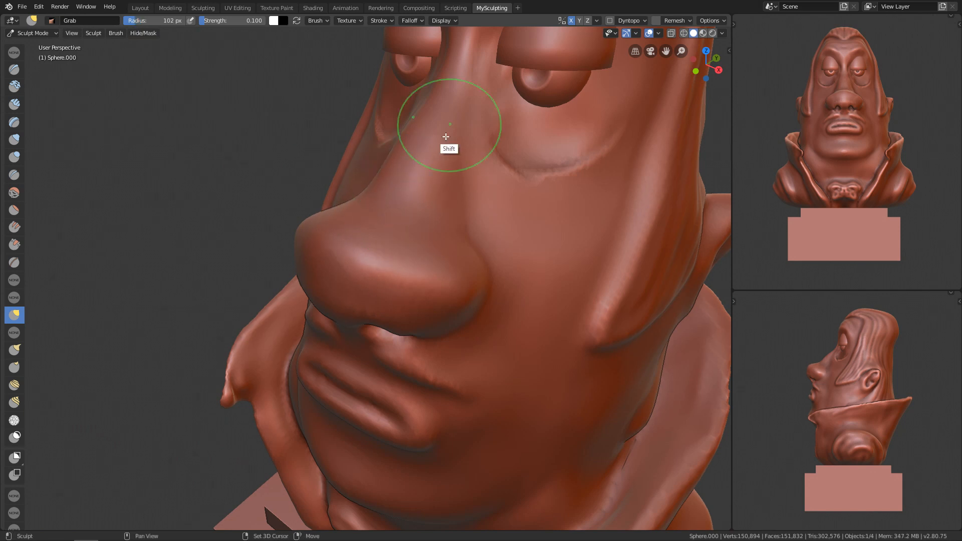
Crease the fold behind the nose wings in the right side view with the Crease brush
key("KP_3")
key("shift+c")
left_click_drag(361, 120, 321, 81, "ctrl+alt")
left_click(382, 20)
key("f")
left_click(481, 181)
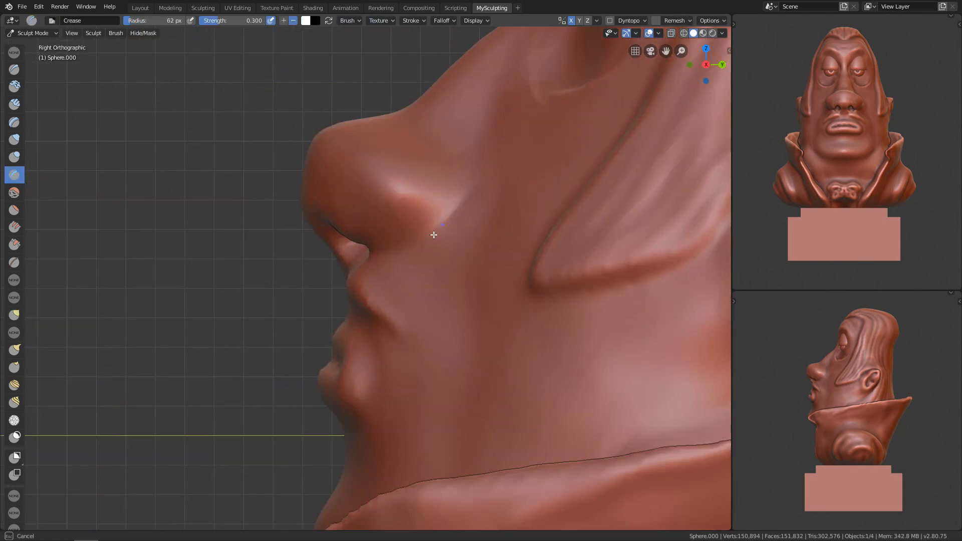
left_click_drag(480, 181, 532, 179, "alt")
key("f")
left_click(558, 179)
left_click_drag(506, 247, 532, 232, "alt")
Deepen the line between the lips and the folds beside the mouth with the Crease brush
key("KP_1")
left_click_drag(498, 330, 541, 220, "alt+shift")
left_click_drag(541, 220, 539, 208, "ctrl+alt")
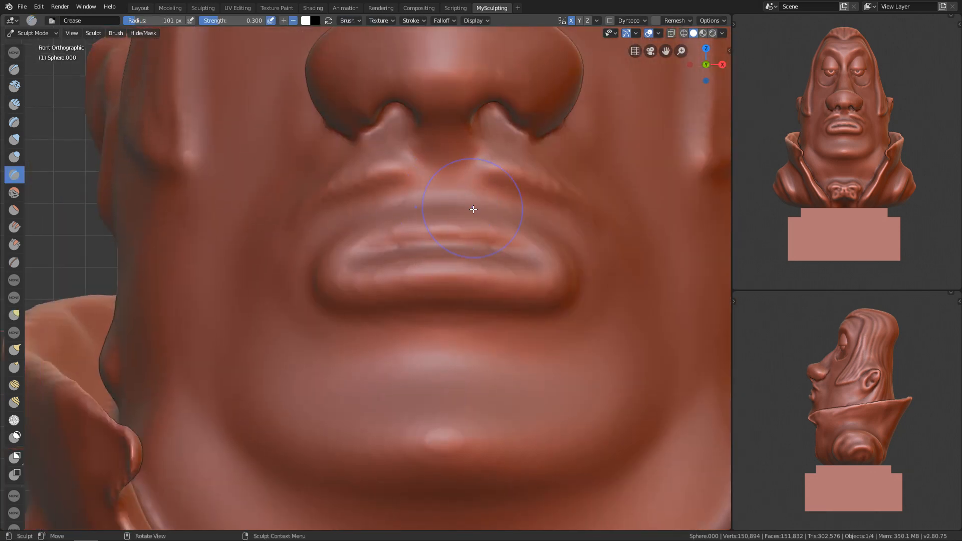
left_click_drag(477, 247, 452, 285, "alt+shift")
key("f")
left_click(434, 287)
left_click_drag(290, 317, 455, 256, "alt")
key("f")
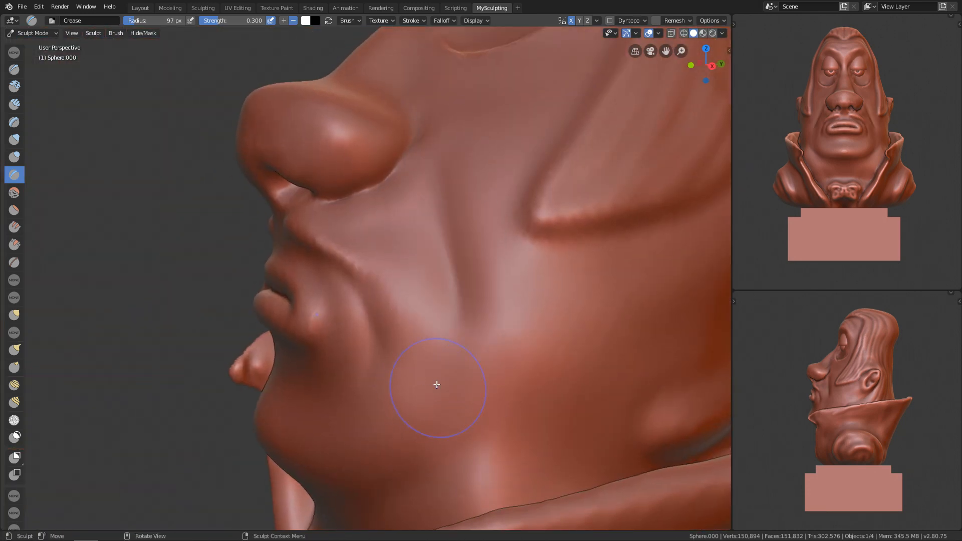
key("KP_1")
scroll(499, 274, "up", 2)
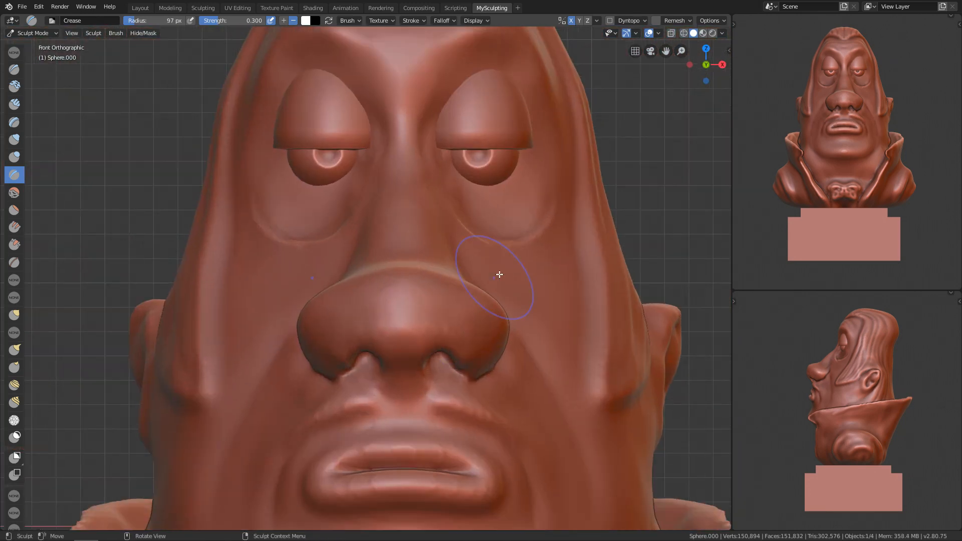
Duplicate the upper eyelids in Object Mode, place the copy lower and flip it into lower eyelids
scroll(461, 225, "down", 3)
left_click_drag(515, 278, 444, 282, "alt+shift")
key("ctrl+Tab")
scroll(376, 160, "up", 2)
left_click(376, 154)
key("shift+d")
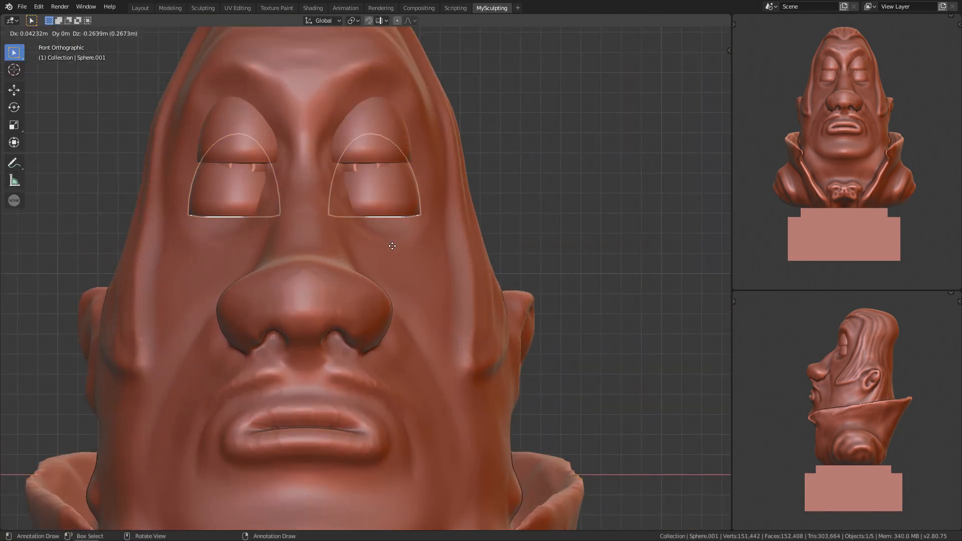
left_click(393, 245)
left_click(392, 298)
Move the lower eyelids under the eyeballs and adjust their angle using the front, side and top views
left_click_drag(391, 298, 371, 341, "alt+shift")
key("g")
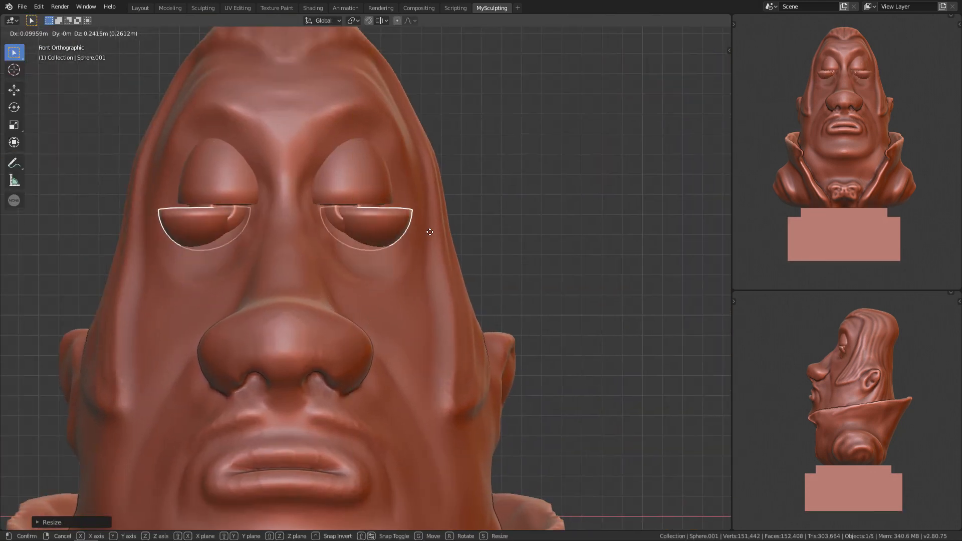
left_click(430, 230)
key("KP_3")
key("g")
left_click(482, 254)
key("KP_7")
key("r")
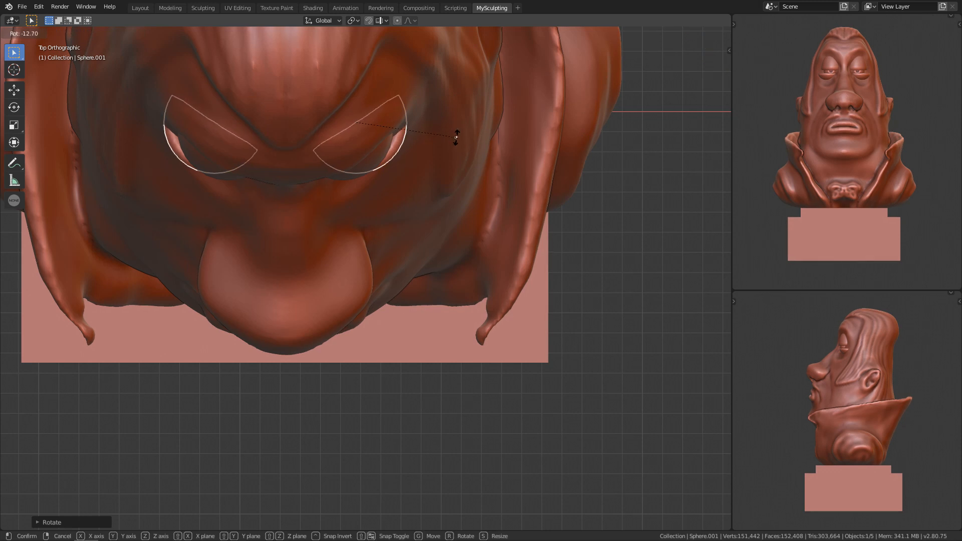
key("Escape")
key("KP_1")
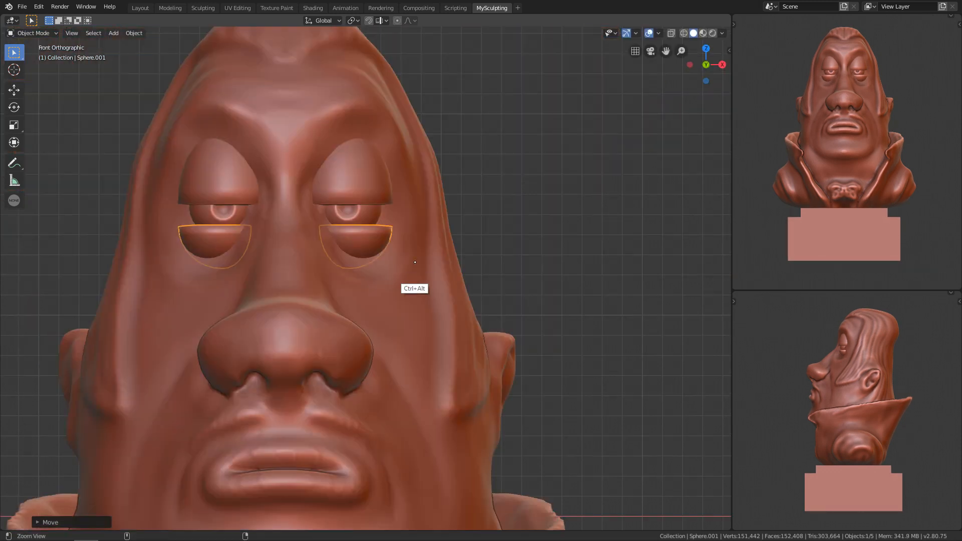
Apply the scale of the lower eyelids in Object Mode and return to the front view
scroll(415, 262, "up", 3)
key("Tab")
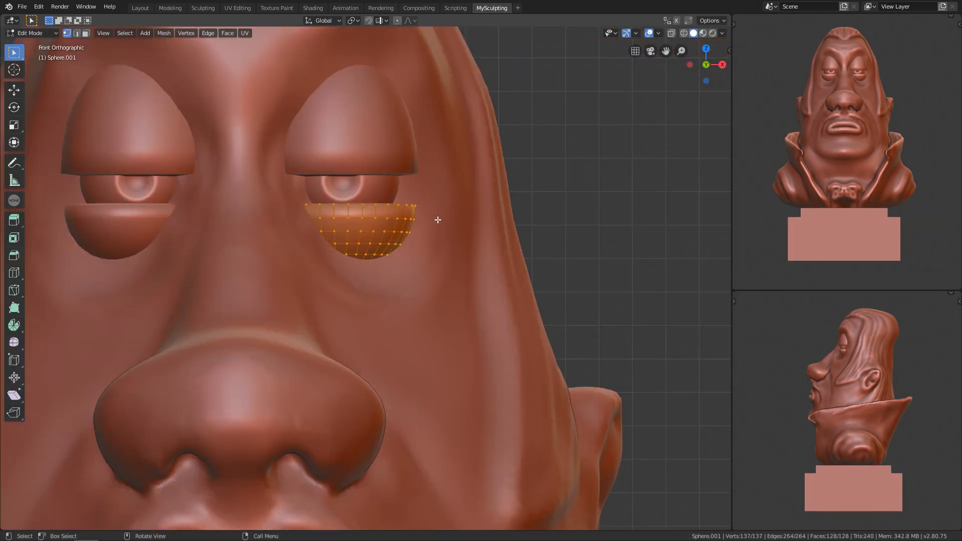
key("ctrl+Tab")
key("ctrl+Tab")
key("ctrl+a")
mouse_move(382, 271)
middle_mouse_down()
mouse_move(297, 320)
mouse_move(310, 318)
middle_mouse_up()
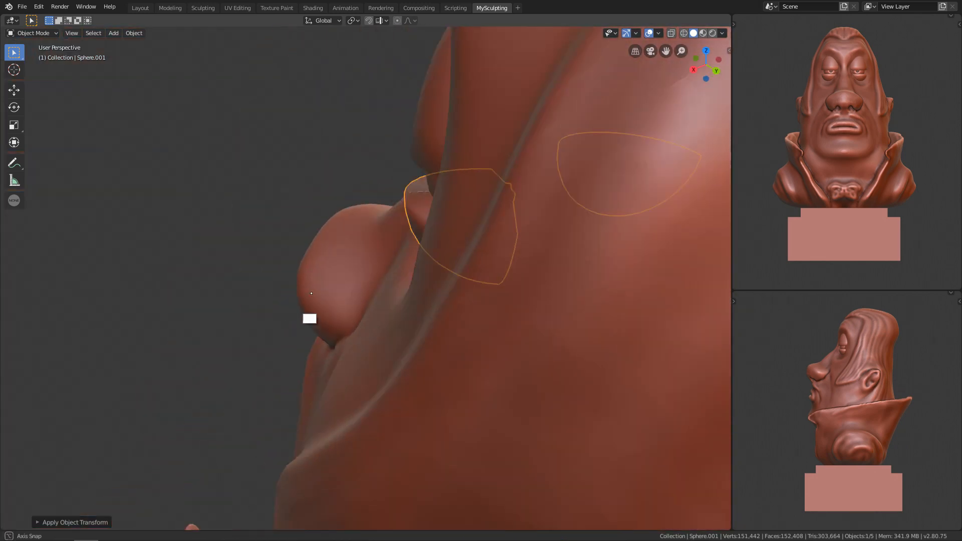
key("KP_1")
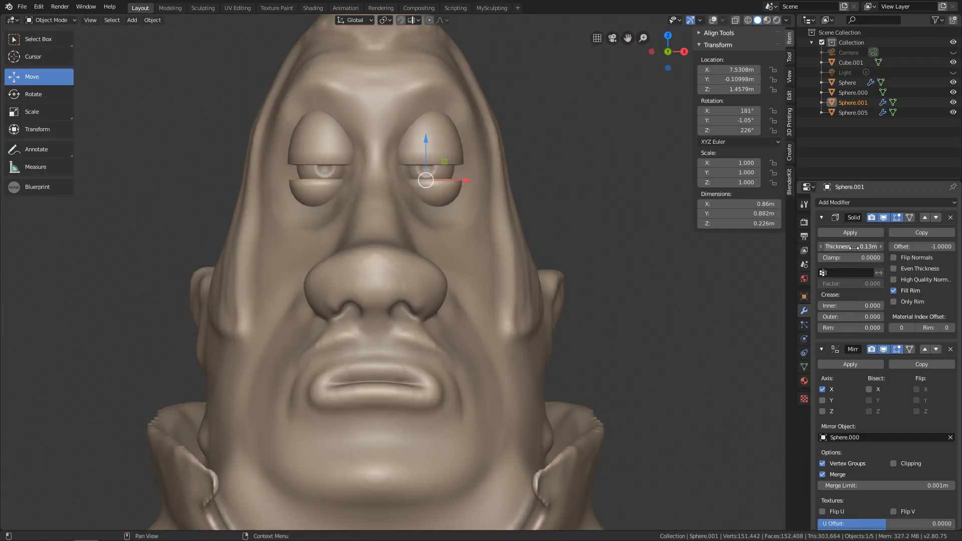
Reduce the Solidify thickness of the lower eyelids
middle_click_drag(601, 290, 451, 393)
scroll(451, 351, "up", 4)
left_click_drag(854, 247, 842, 247)
middle_click_drag(501, 391, 646, 306)
Move and rotate the lower eyelids in Object Mode to seat them under the eyeballs, using X-ray to check the fit
key("grave")
left_click(552, 176)
key("g")
key("grave")
key("shift+z")
key("shift+z")
key("alt+z")
key("r")
left_click(527, 256)
key("g")
key("alt+z")
scroll(506, 351, "down", 4)
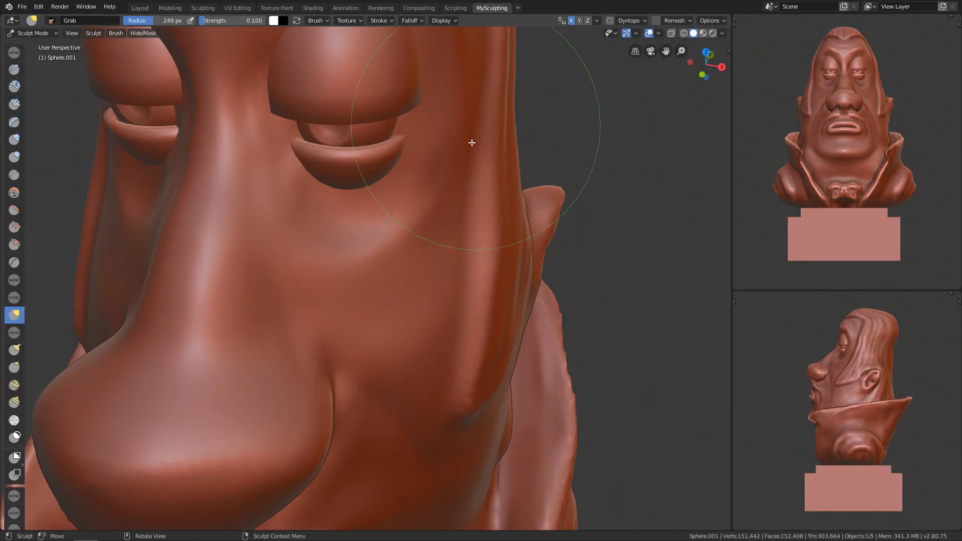
Pull the corners of the lower eyelids upward with the Grab brush in Sculpt Mode to curve their upper edge
scroll(317, 230, "up", 3)
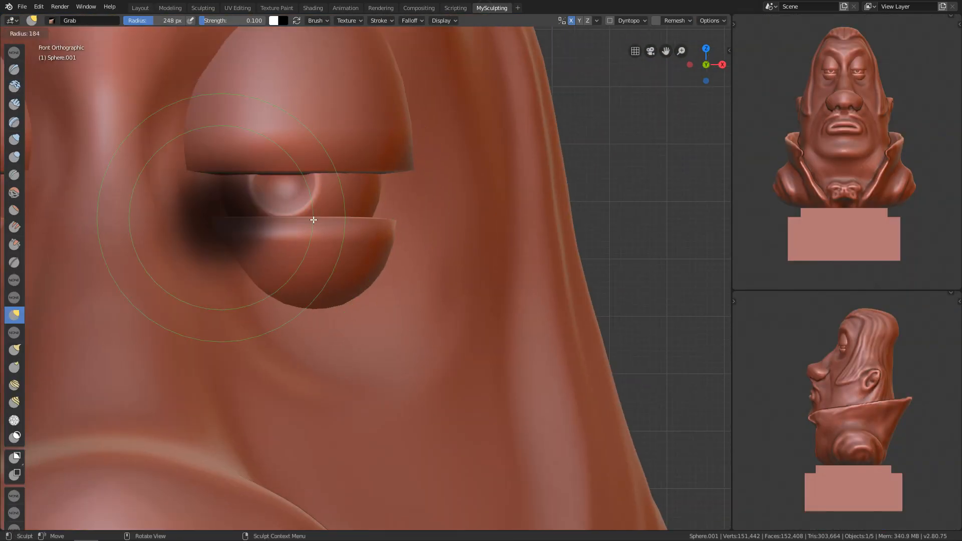
left_click(312, 217)
scroll(331, 300, "down", 2)
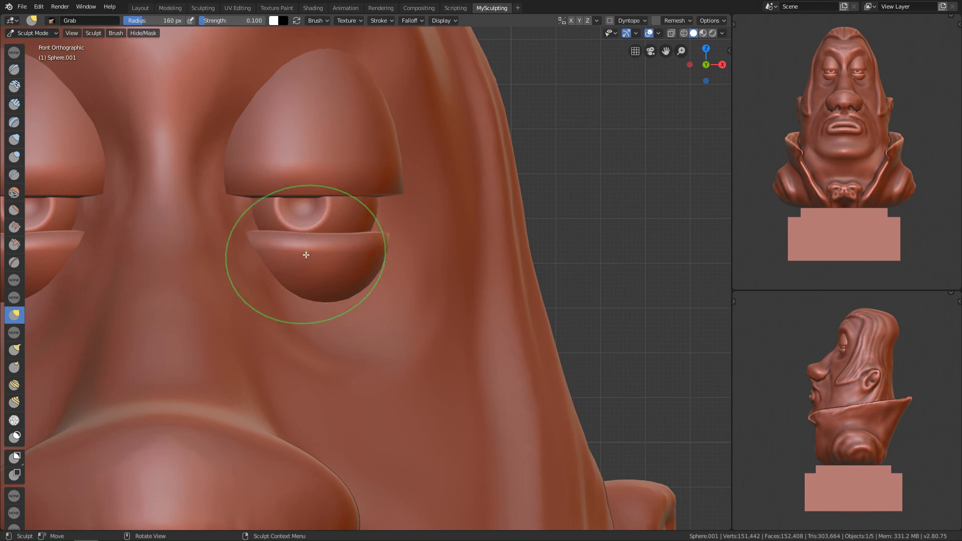
left_click_drag(307, 293, 306, 281, "ctrl+alt")
left_click_drag(306, 280, 373, 294, "alt+shift")
key("f")
left_click(321, 246)
left_click_drag(306, 241, 293, 211)
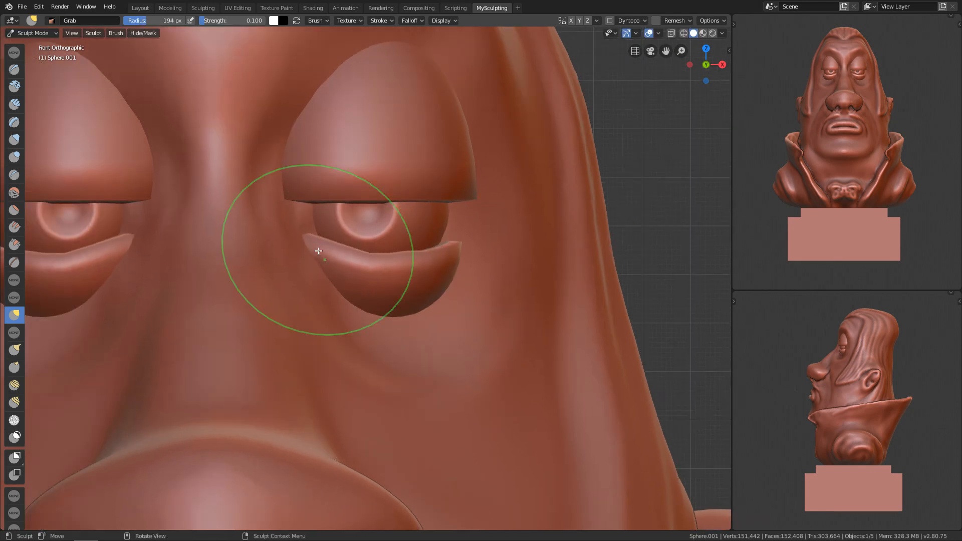
Refine the lower eyelid rim and its outer corner with the Grab brush from side, upper and front angles
middle_click_drag(486, 259, 441, 276)
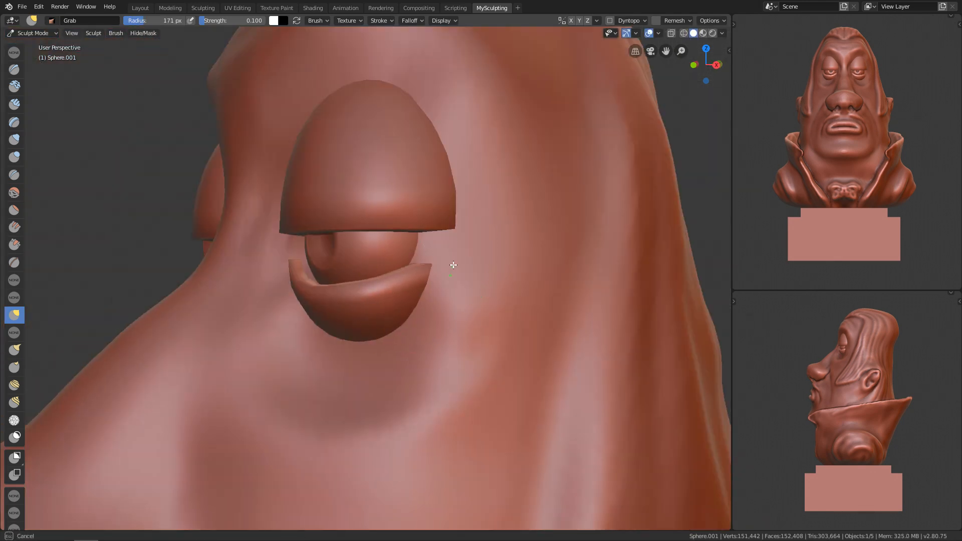
left_click_drag(438, 264, 396, 307, "alt")
key("f")
left_click(232, 268)
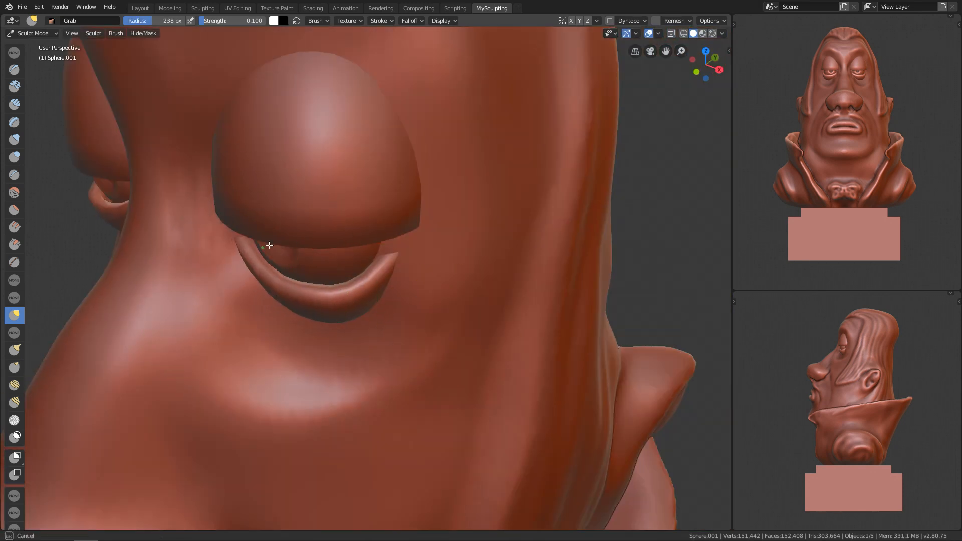
key("KP_1")
key("f")
mouse_move(383, 233)
left_mouse_down("ctrl+alt")
mouse_move(374, 301)
mouse_move(144, 271)
mouse_move(370, 366)
mouse_move(374, 200)
left_mouse_up("ctrl+alt")
left_click_drag(374, 199, 416, 287, "alt+shift")
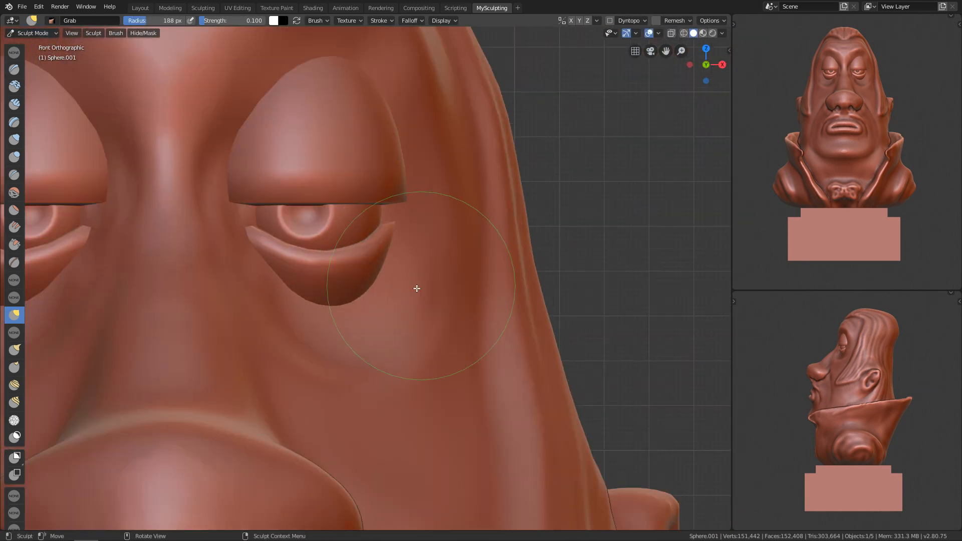
Select the upper eyelids in Object Mode and apply their scale
key("ctrl+Tab")
left_click(354, 228)
key("g")
left_click(354, 226)
key("ctrl+Tab")
key("ctrl+Tab")
left_click(362, 204)
middle_click_drag(361, 203, 371, 229)
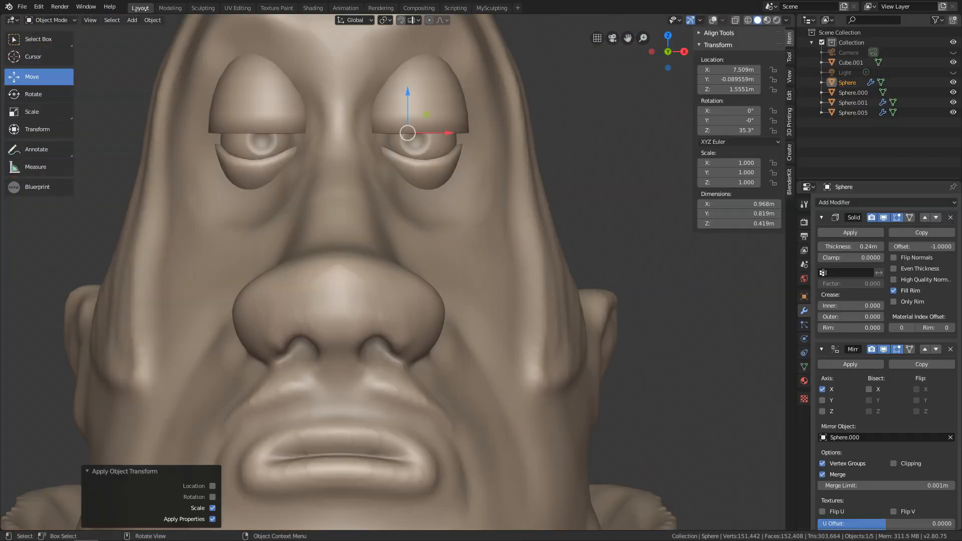
middle_click_drag(451, 236, 480, 281)
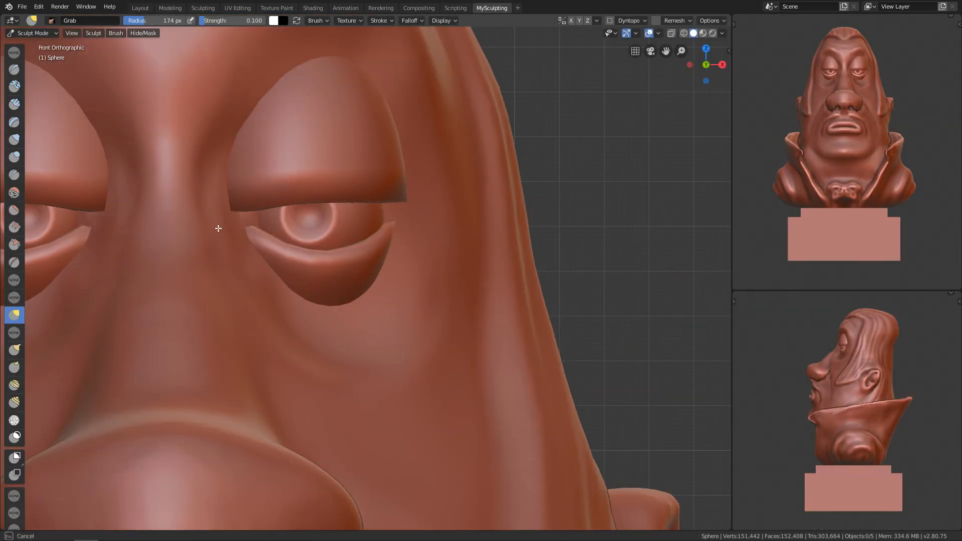
Pull the inner and outer corners of the upper eyelids down with the Grab brush to arch their lower edge
left_click(222, 219)
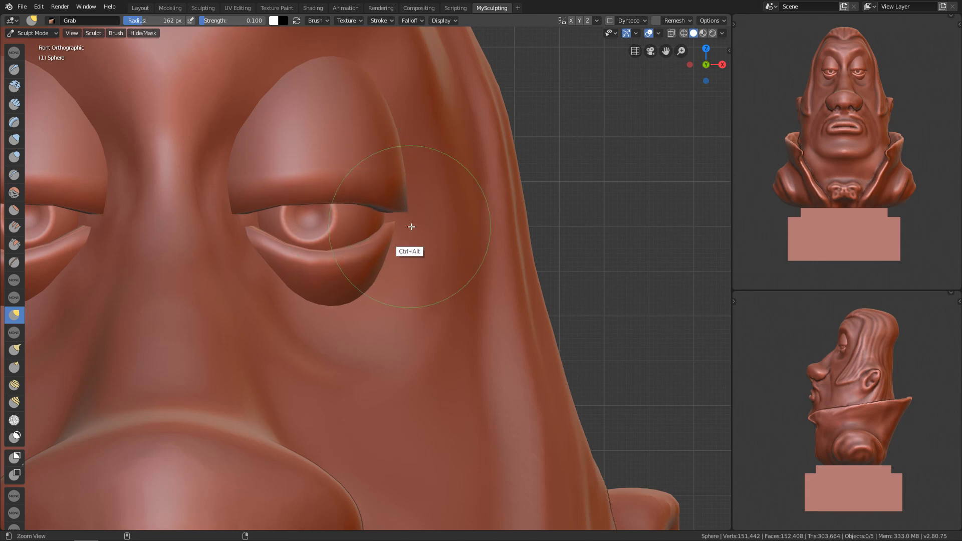
left_click_drag(411, 226, 351, 227, "ctrl+alt")
key("f")
left_click(270, 227)
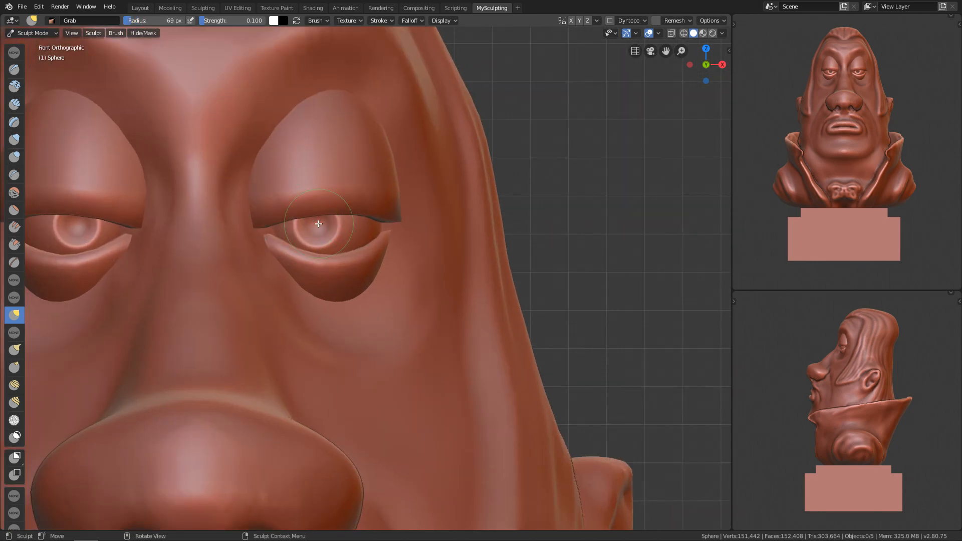
mouse_move(319, 224)
middle_mouse_down("ctrl")
mouse_move(381, 275)
mouse_move(287, 234)
middle_mouse_up("ctrl")
mouse_move(385, 238)
middle_mouse_down("ctrl")
mouse_move(440, 314)
mouse_move(396, 240)
middle_mouse_up("ctrl")
Fine-tune the upper eyelids' outline and outer corners with the Grab brush from below and from the front
middle_click_drag(396, 301, 387, 258)
key("KP_1")
key("f")
middle_click_drag(417, 326, 367, 273)
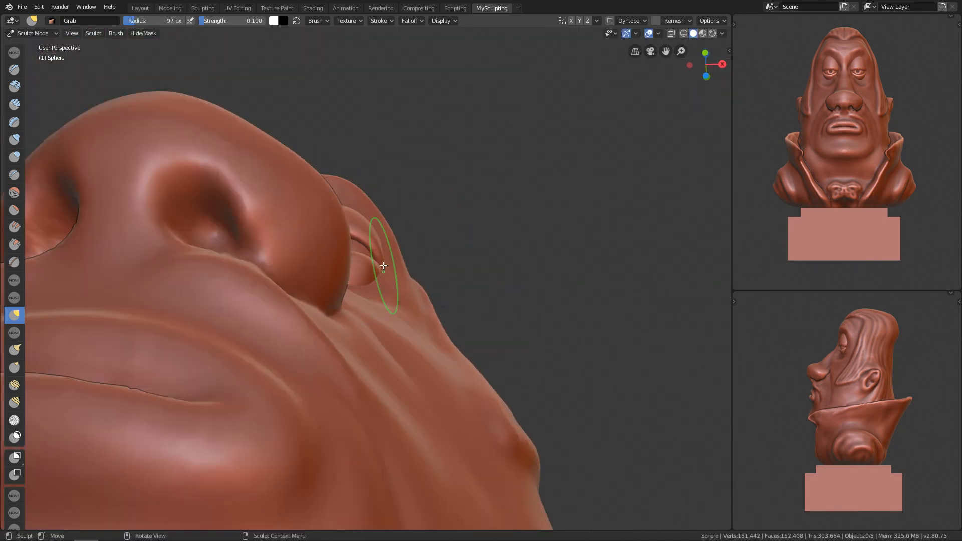
key("KP_1")
key("f")
left_click(386, 193)
mouse_move(387, 193)
left_mouse_down("ctrl+alt")
mouse_move(496, 277)
mouse_move(449, 258)
left_mouse_up("ctrl+alt")
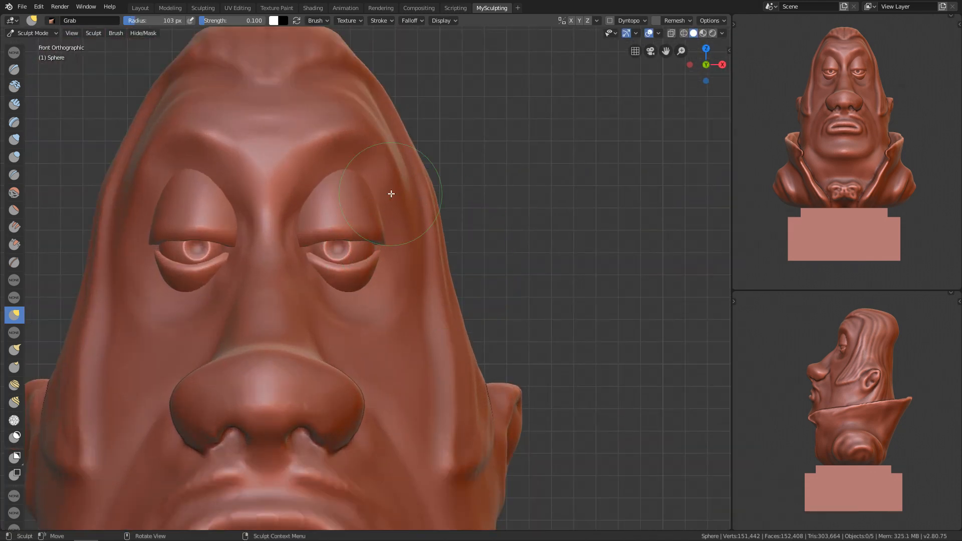
mouse_move(372, 245)
left_mouse_down("ctrl+alt")
mouse_move(396, 249)
mouse_move(414, 218)
mouse_move(379, 218)
left_mouse_up("ctrl+alt")
key("f")
left_click(434, 218)
mouse_move(386, 235)
left_mouse_down("ctrl+alt")
mouse_move(417, 387)
mouse_move(460, 221)
left_mouse_up("ctrl+alt")
Make the head the sculpting object and deepen the hair edge beside the face with the Crease brush
key("ctrl+Tab")
left_click(471, 345)
mouse_move(443, 300)
left_mouse_down("ctrl+alt")
mouse_move(431, 341)
mouse_move(447, 233)
mouse_move(436, 338)
left_mouse_up("ctrl+alt")
key("ctrl+Tab")
key("shift+c")
mouse_move(436, 338)
left_mouse_down("ctrl+alt")
mouse_move(483, 142)
mouse_move(421, 280)
left_mouse_up("ctrl+alt")
left_click_drag(401, 260, 401, 275)
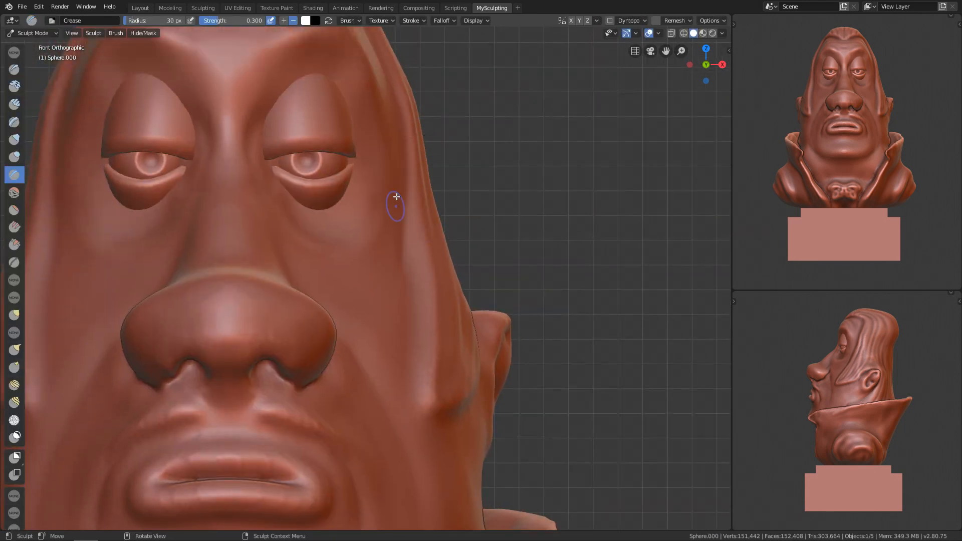
left_click_drag(410, 363, 417, 401)
mouse_move(441, 396)
left_mouse_down("alt")
mouse_move(346, 408)
mouse_move(446, 392)
mouse_move(435, 416)
left_mouse_up("alt")
Sharpen the crease around the lower tips of the sideburns with a resized Crease brush
key("f")
left_click(467, 390)
mouse_move(451, 401)
left_mouse_down("ctrl+alt")
mouse_move(501, 344)
mouse_move(453, 281)
mouse_move(483, 373)
left_mouse_up("ctrl+alt")
key("f")
left_click(471, 281)
left_click_drag(426, 365, 496, 369, "alt")
mouse_move(451, 351)
left_mouse_down("ctrl+alt")
mouse_move(444, 380)
mouse_move(440, 366)
mouse_move(401, 365)
left_mouse_up("ctrl+alt")
Add volume to the cheeks beside the nose and mouth with the Clay Strips brush
key("c")
mouse_move(443, 348)
left_mouse_down("alt+shift")
mouse_move(481, 335)
mouse_move(481, 287)
mouse_move(431, 299)
mouse_move(545, 271)
mouse_move(596, 283)
left_mouse_up("alt+shift")
left_click_drag(401, 290, 466, 276, "alt")
left_click_drag(386, 191, 446, 300, "alt+shift")
key("f")
left_click(426, 275)
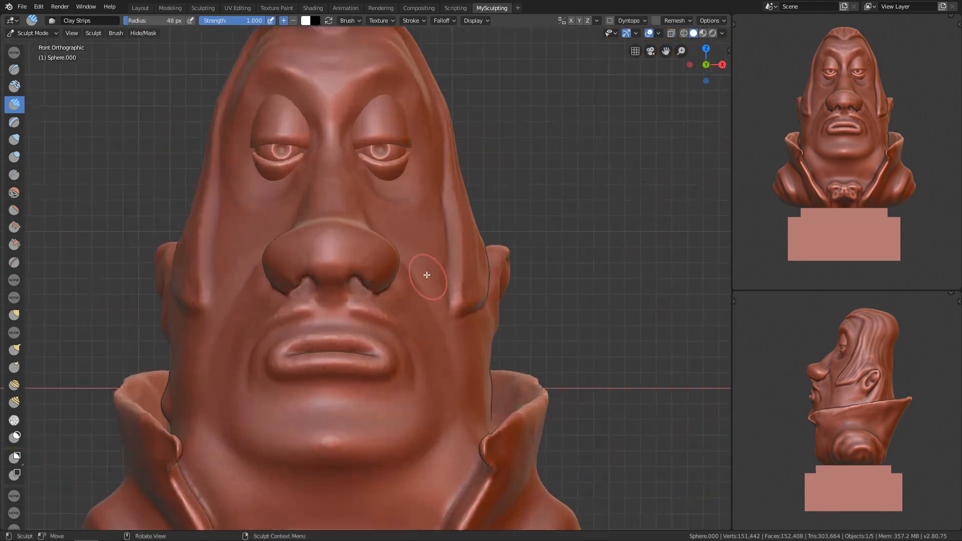
left_click_drag(385, 287, 444, 311, "alt+shift")
mouse_move(518, 346)
left_mouse_down("alt")
mouse_move(509, 292)
mouse_move(476, 288)
left_mouse_up("alt")
Crease the edge between cheek and sideburn, and build up and smooth the cheeks with Clay Strips
key("shift+c")
mouse_move(466, 238)
left_mouse_down()
mouse_move(488, 232)
mouse_move(449, 292)
mouse_move(496, 306)
mouse_move(476, 299)
left_mouse_up()
key("c")
key("f")
left_click(484, 287)
left_click_drag(422, 271, 451, 280, "shift")
left_click_drag(521, 326, 391, 326, "alt")
mouse_move(376, 307)
left_mouse_down()
mouse_move(459, 339)
mouse_move(526, 320)
left_mouse_up()
left_click_drag(526, 301, 526, 345, "ctrl+alt")
left_click(677, 20)
left_click_drag(529, 268, 526, 320, "ctrl+alt")
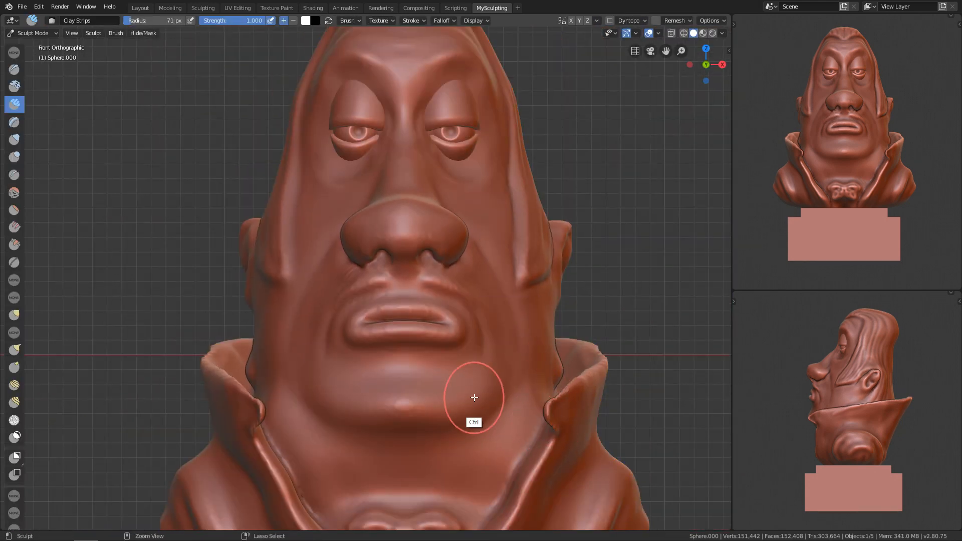
Reselect the sculpting object through Object Mode and turn on X symmetry
key("ctrl+Tab")
left_click(461, 414)
key("ctrl+Tab")
left_click(677, 20)
left_click(571, 20)
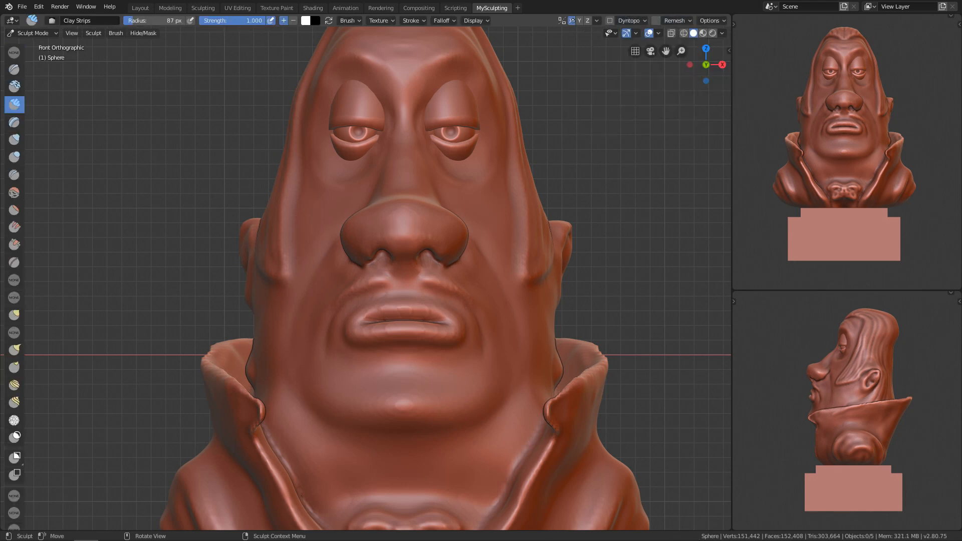
Make the head the active sculpting object again and smooth the area between the nose and upper lip
left_click_drag(481, 328, 478, 280, "ctrl+alt")
left_click_drag(476, 276, 472, 280, "shift")
left_click(350, 21)
key("ctrl+Tab")
left_click(467, 281)
key("ctrl+Tab")
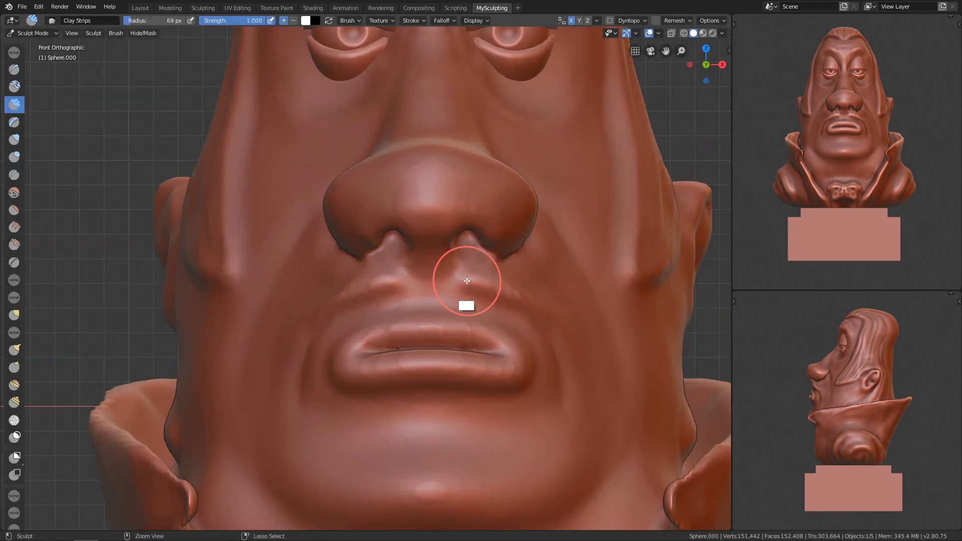
scroll(507, 290, "down", 4)
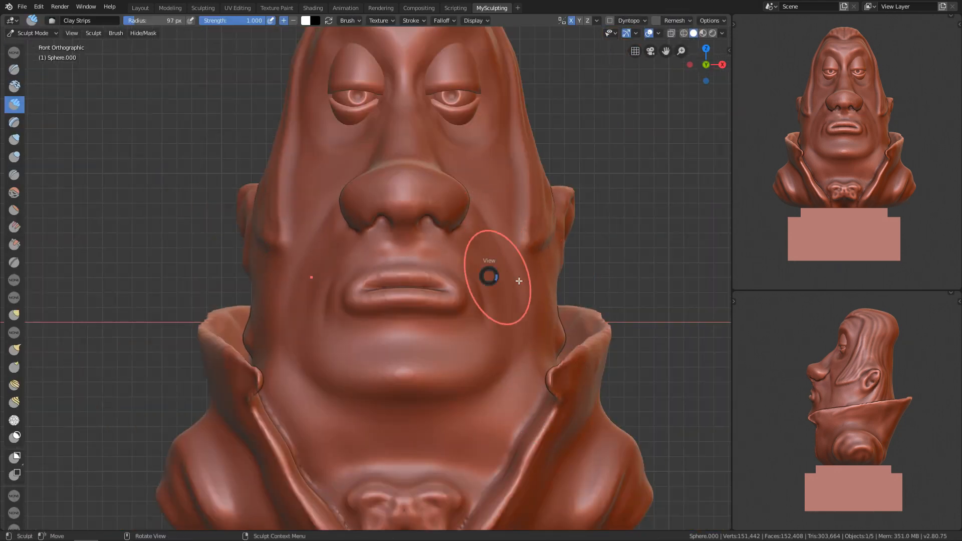
left_click_drag(391, 409, 391, 322, "alt+shift")
Hide the selected object in Object Mode, reveal all hidden objects again and return to Sculpt Mode
key("ctrl+Tab")
key("h")
key("alt+h")
mouse_move(574, 341)
left_mouse_down("alt+shift")
mouse_move(461, 322)
mouse_move(466, 303)
left_mouse_up("alt+shift")
key("ctrl+Tab")
left_click_drag(487, 290, 463, 349, "alt+shift")
Reshape the front contour of the face with the Grab brush from the top view
key("g")
key("KP_7")
key("f")
left_click(403, 426)
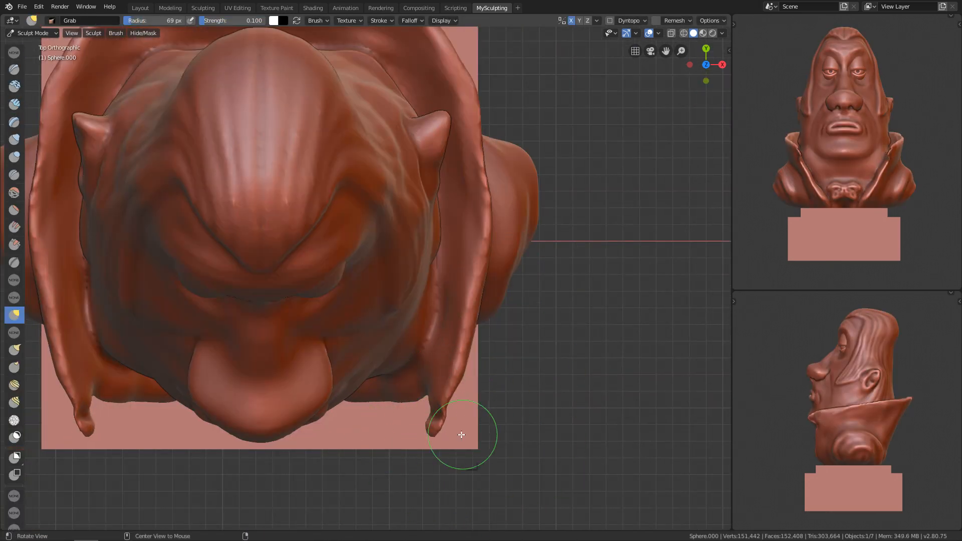
middle_click_drag(476, 434, 493, 371)
key("f")
left_click(501, 413)
Adjust the cheek and jaw sides with the Grab brush, checking the side and front views
middle_click_drag(501, 414, 425, 350)
key("KP_3")
key("KP_1")
key("f")
left_click(481, 328)
mouse_move(431, 326)
left_mouse_down()
mouse_move(454, 328)
mouse_move(475, 288)
left_mouse_up()
Define the cheek folds beside the mouth with the Crease brush and smooth the jaw above the collar
left_click_drag(377, 401, 381, 361, "ctrl+alt")
key("shift+c")
mouse_move(449, 361)
left_mouse_down("alt")
mouse_move(449, 335)
mouse_move(455, 344)
left_mouse_up("alt")
key("KP_1")
left_click_drag(481, 226, 425, 247, "alt")
key("f")
left_click(426, 247)
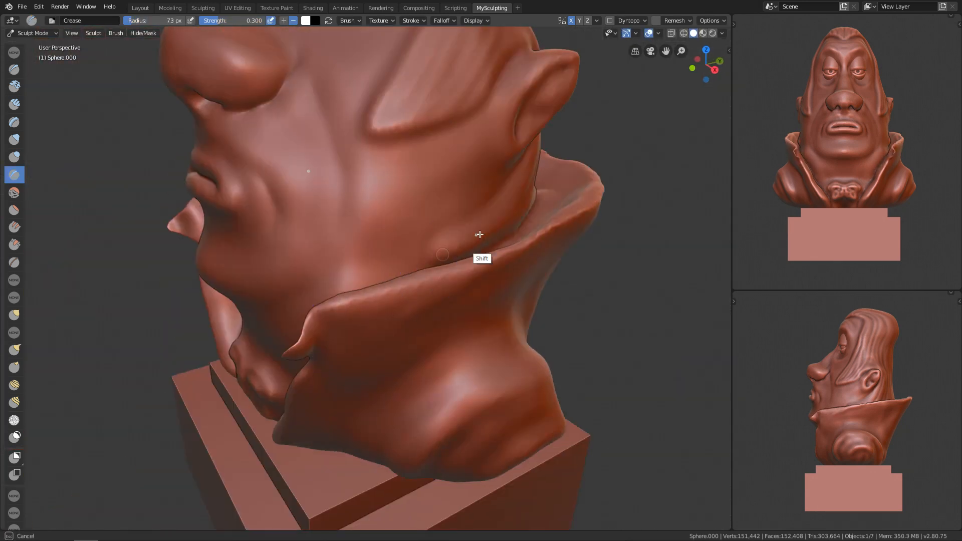
Adjust the mouth and chin profile in the side view with a large Grab brush
key("KP_3")
middle_click_drag(397, 331, 397, 411, "shift")
key("g")
key("f")
left_click(236, 330)
middle_click_drag(233, 318, 275, 324, "shift")
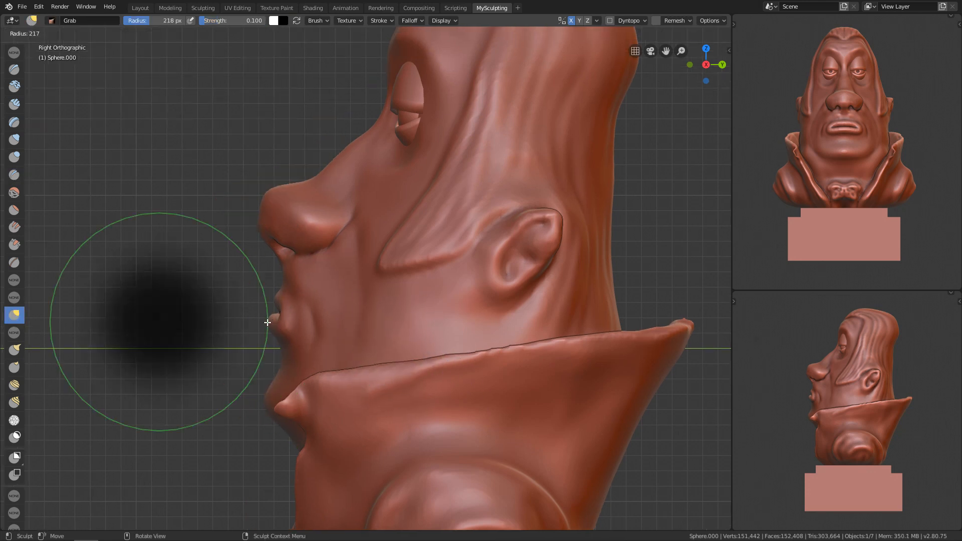
Pull the mouth corners down into a frown with the Grab brush in the front view
key("KP_1")
key("f")
left_click(330, 346)
mouse_move(337, 247)
left_mouse_down("alt+shift")
mouse_move(349, 268)
mouse_move(332, 259)
left_mouse_up("alt+shift")
key("f")
left_click(324, 242)
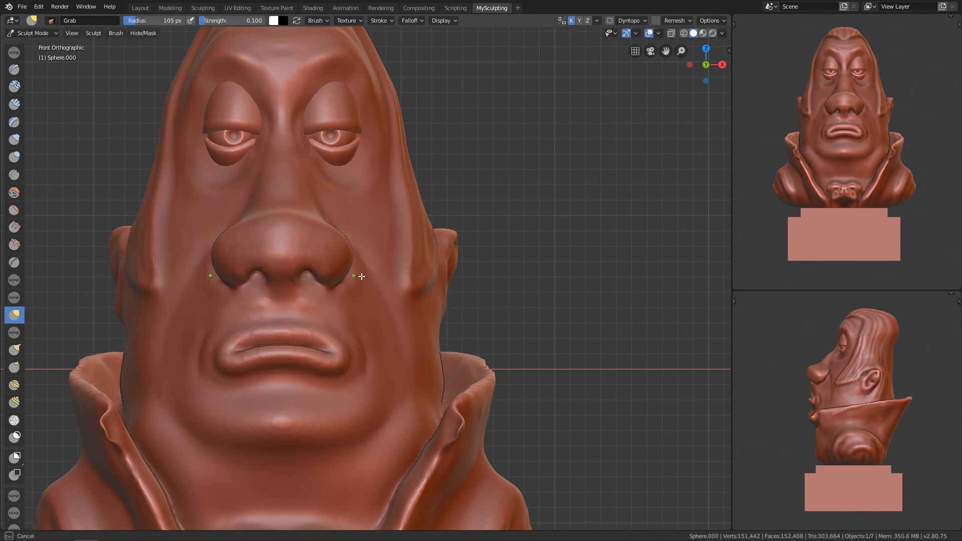
Push the lower sides of the face inward above the collar with the Grab brush
key("f")
left_click(415, 286)
middle_click_drag(414, 285, 411, 273, "shift")
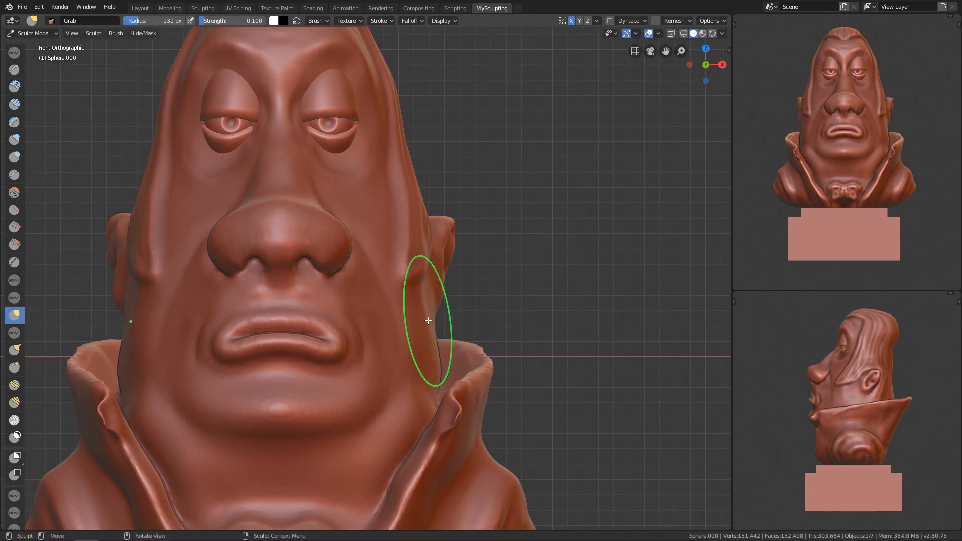
left_click_drag(435, 370, 428, 370)
Flatten the ears into the sides of the head with the Clay Strips brush and smoothing
middle_click_drag(429, 351, 343, 328)
mouse_move(403, 265)
middle_mouse_down()
mouse_move(396, 249)
mouse_move(393, 302)
mouse_move(432, 257)
middle_mouse_up()
key("c")
key("f")
left_click(383, 296)
middle_click_drag(399, 291, 424, 236)
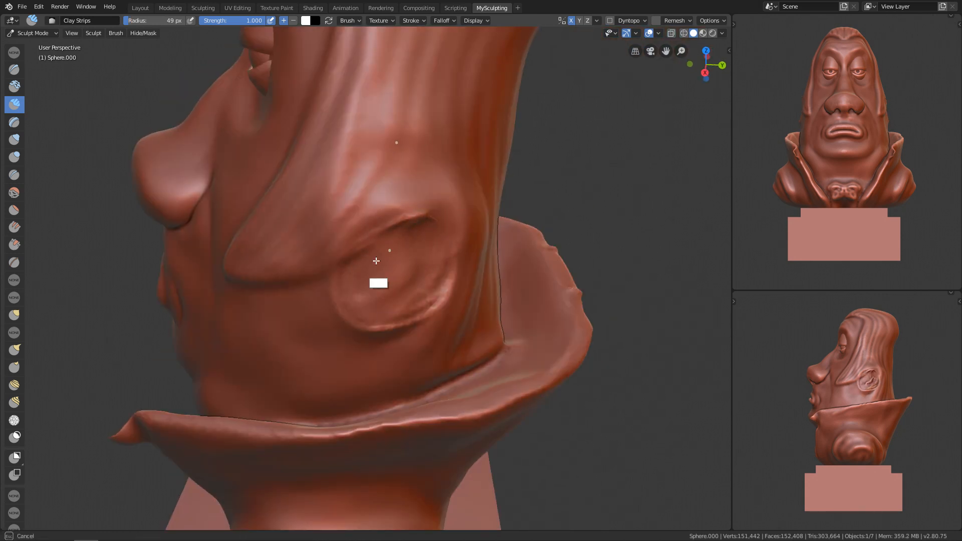
key("KP_1")
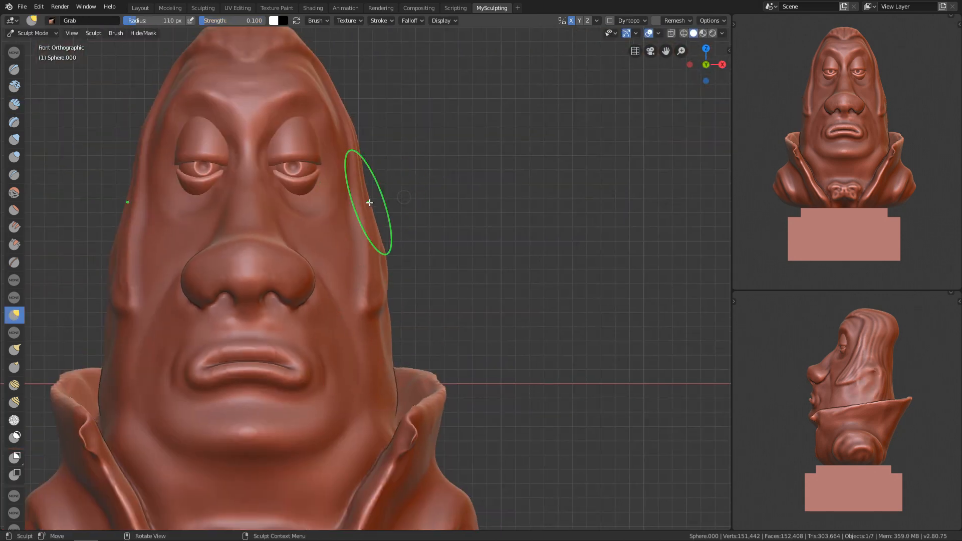
Add a plane mesh beside the bust and round it off with a level 3 Subdivision Surface
middle_click_drag(421, 214, 413, 240, "shift")
middle_click_drag(368, 312, 379, 299, "shift")
key("ctrl+Tab")
key("shift+a")
mouse_move(411, 316)
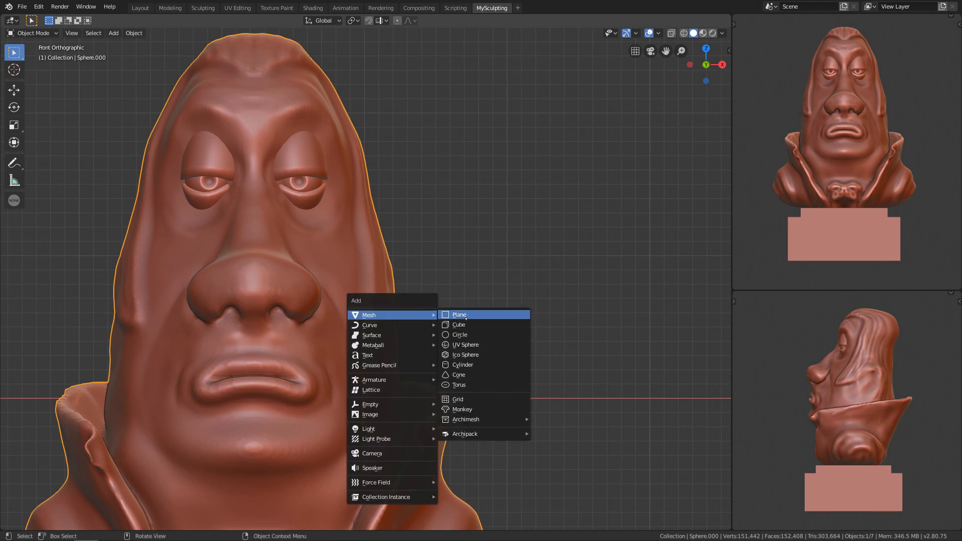
left_click(465, 317)
key("KP_7")
key("ctrl+3")
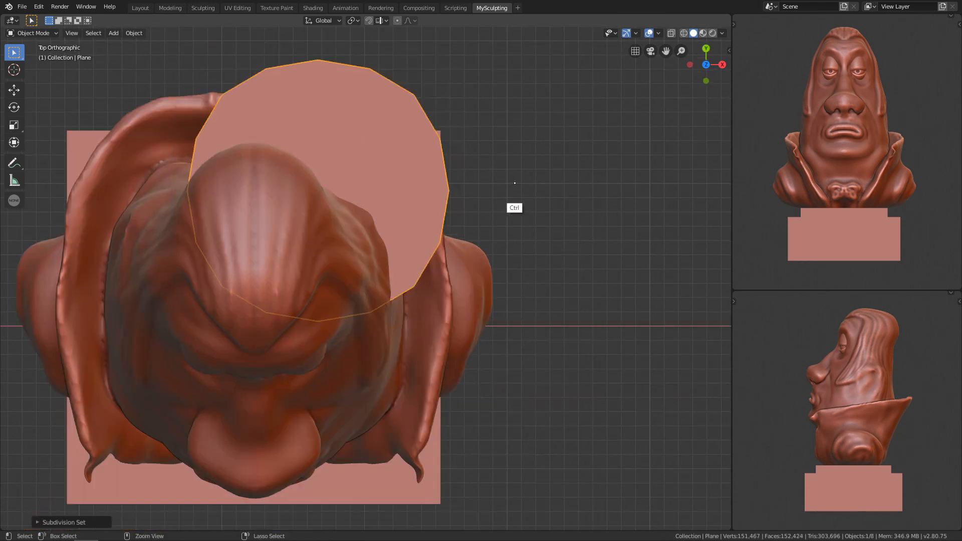
Stretch the plane along Y into an oval and rotate it 90° about X so it stands upright
key("s")
key("y")
left_click(598, 180)
key("KP_1")
key("r")
key("x")
key("9")
key("0")
key("Return")
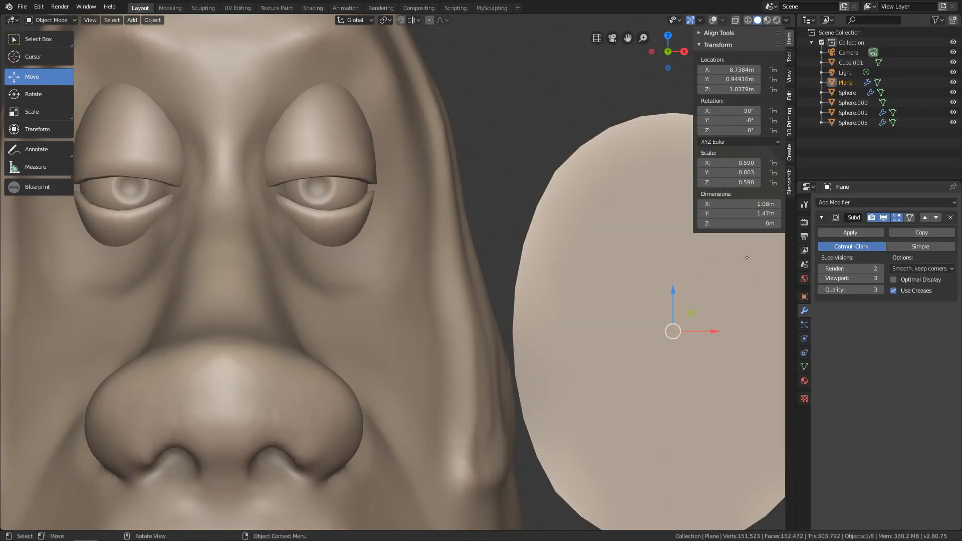
Thicken the oval with a 0.36 m Solidify modifier, and shrink and tilt it against the side of the head as an ear
left_click(885, 202)
left_click(753, 358)
middle_click_drag(617, 349, 516, 380)
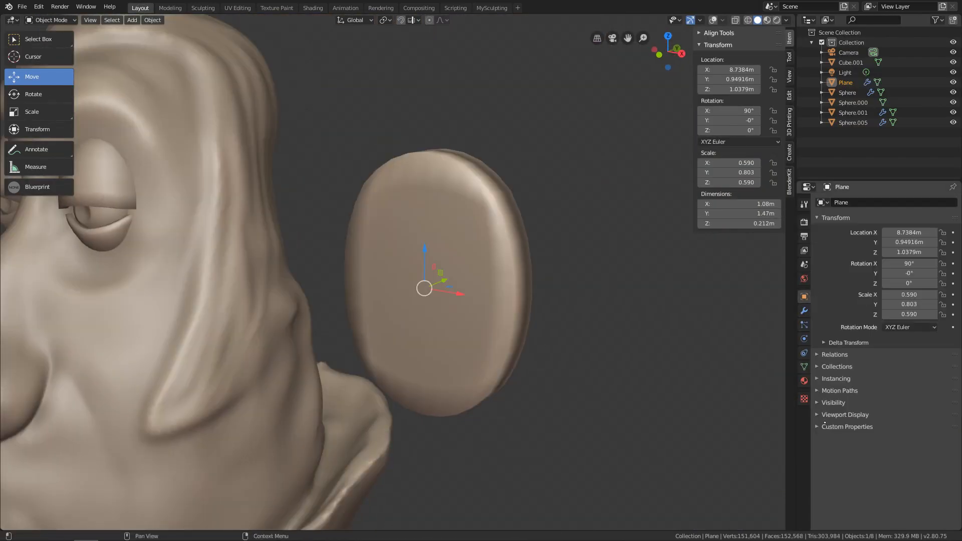
left_click(805, 326)
left_click(805, 339)
left_click(805, 352)
left_click(805, 312)
left_click(805, 367)
left_click(825, 414)
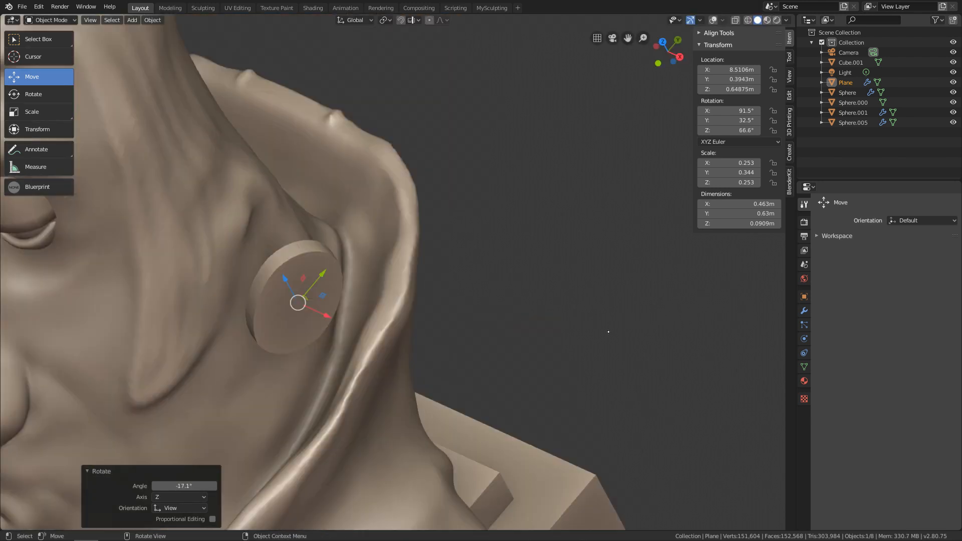
Mirror the ear across X with Sphere.000 as mirror object and reposition it in the side view
left_click(876, 203)
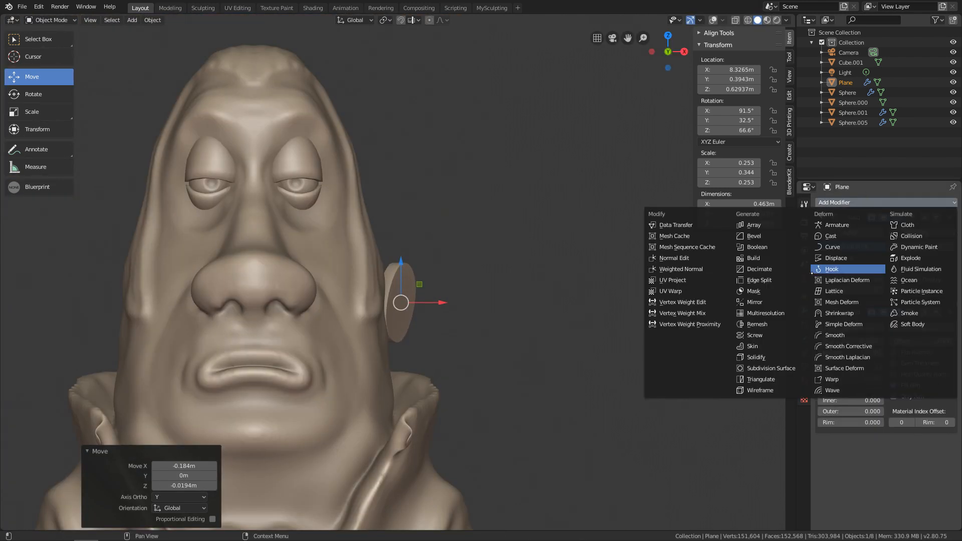
left_click(755, 302)
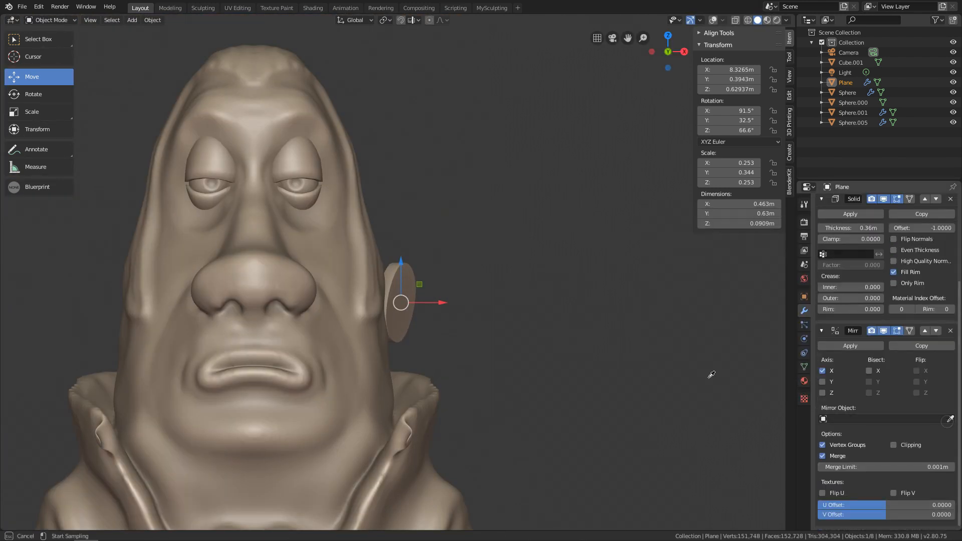
scroll(430, 411, "up", 2)
left_click_drag(430, 411, 436, 253, "alt+shift")
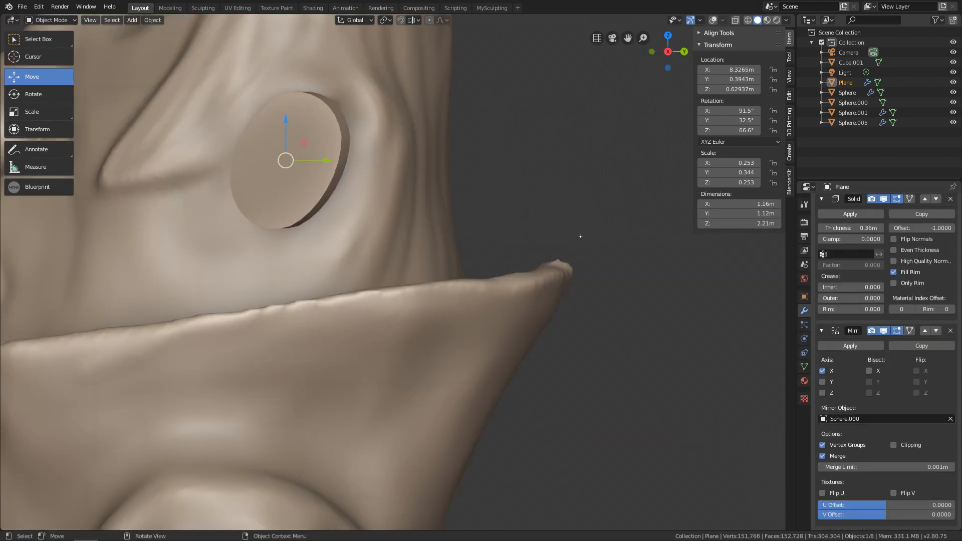
key("g")
left_click(439, 276)
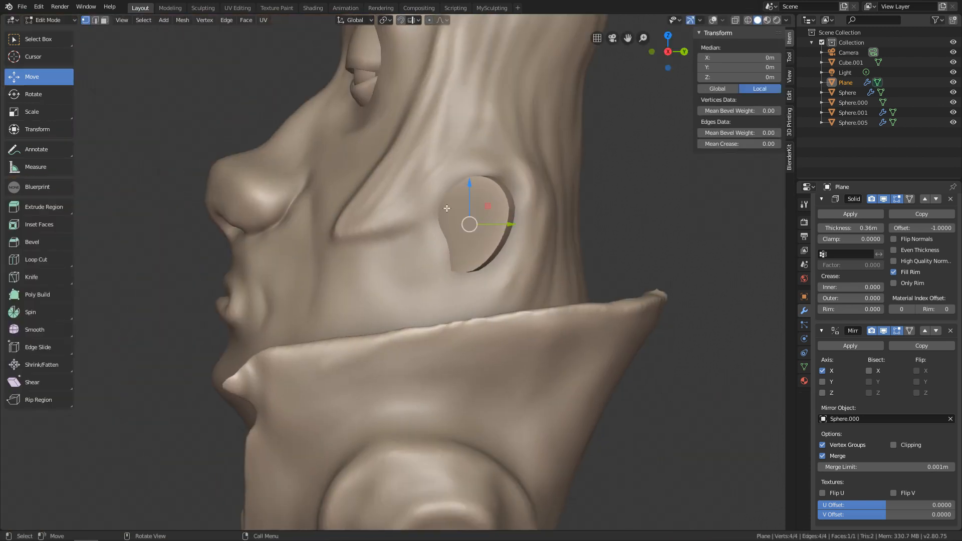
Apply the ear's scale and set its Solidify thickness to 0.13 m
key("ctrl+a")
left_click(340, 302)
left_click_drag(854, 228, 834, 228)
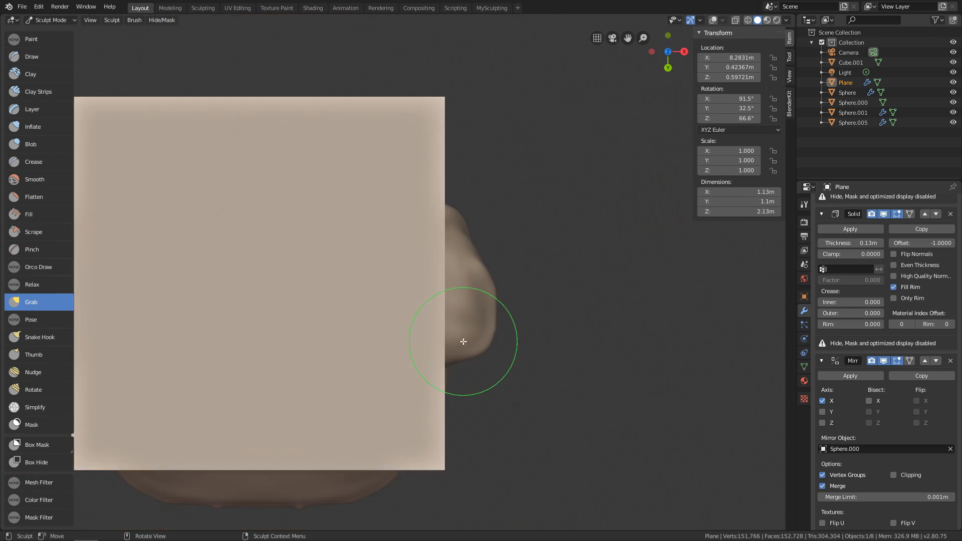
Apply the ear's Subdivision Surface and Solidify modifiers
key("f")
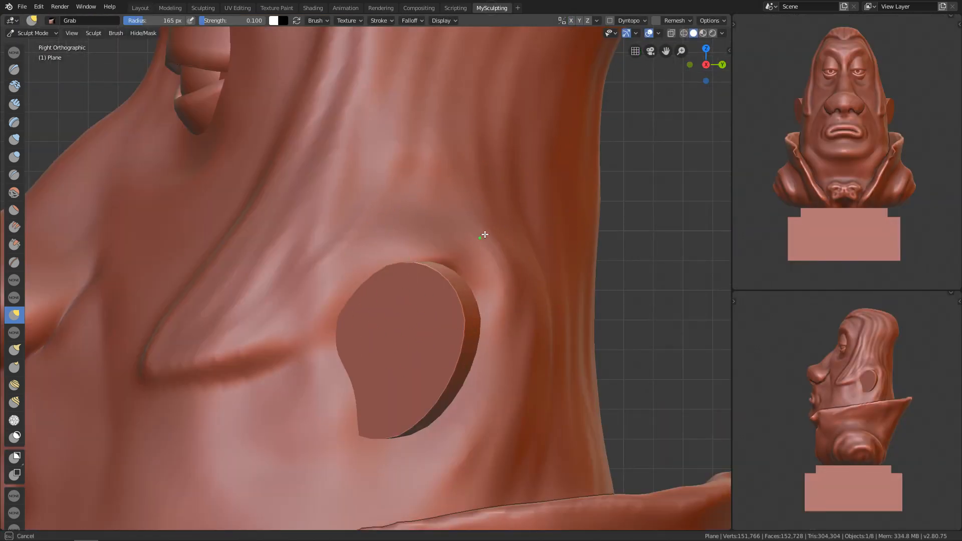
left_click(315, 20)
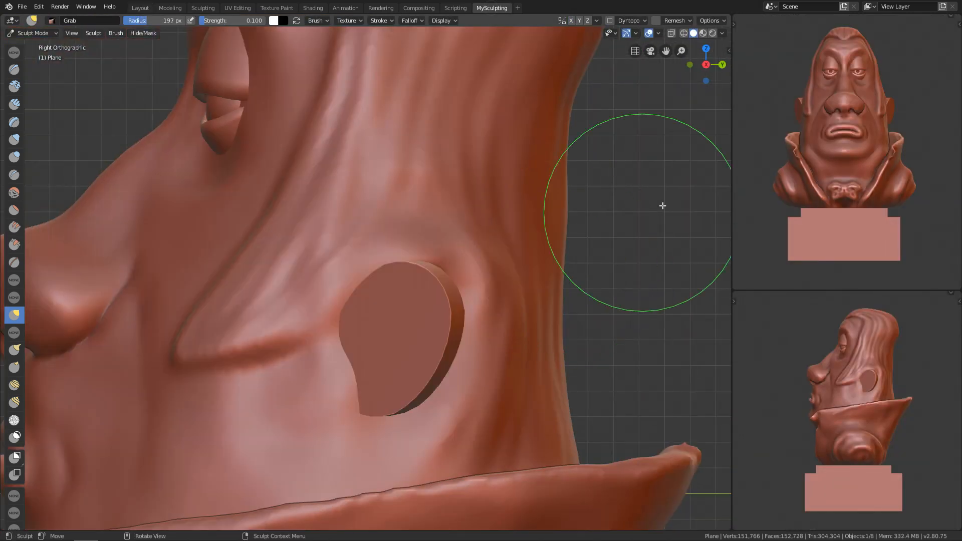
key("ctrl+Tab")
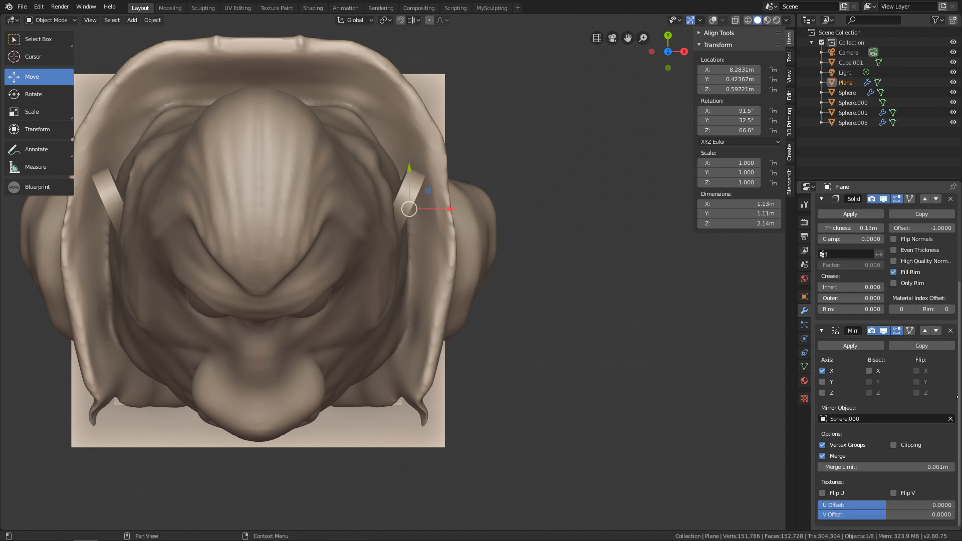
scroll(958, 397, "up", 2)
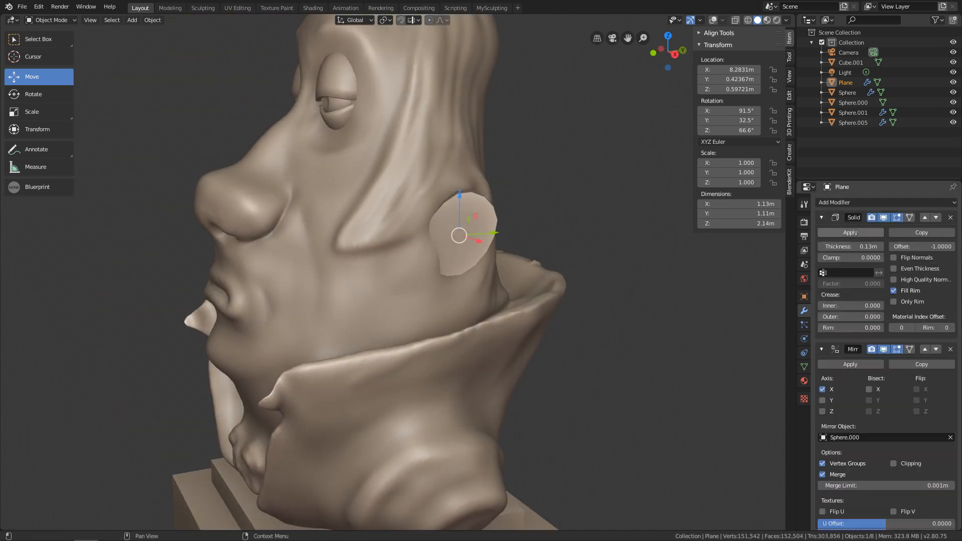
left_click(855, 234)
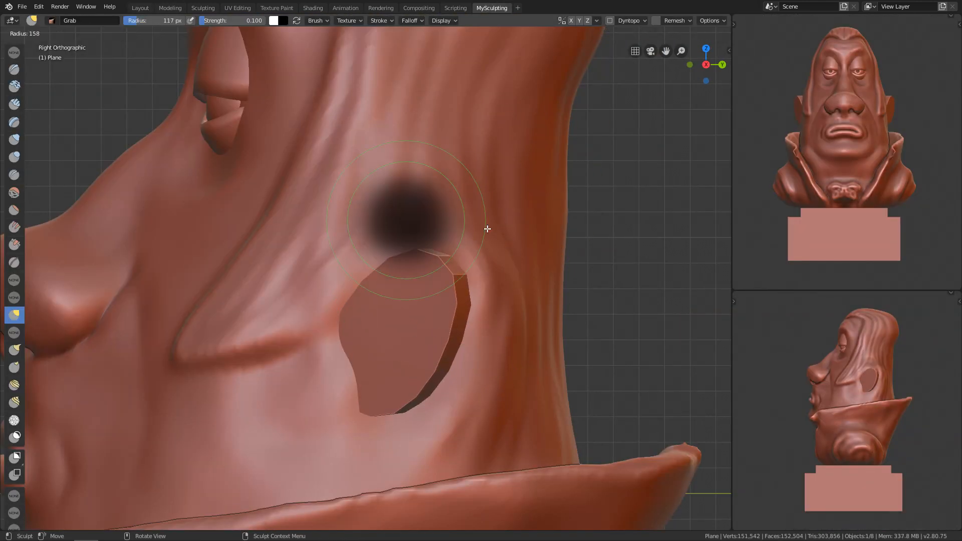
Reshape the ear's upper and rear outline with the Grab brush, working in the side and front views
left_click(493, 235)
key("f")
left_click(455, 311)
left_click_drag(466, 284, 476, 270)
middle_click_drag(449, 361, 484, 266, "shift")
key("KP_1")
key("f")
left_click(395, 270)
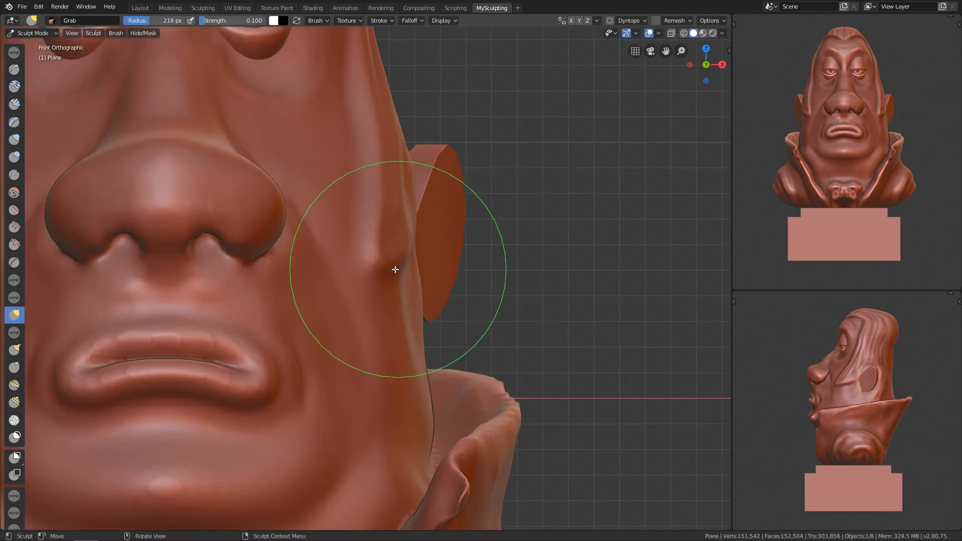
Pull the ear's lower outline into a lobe in the side view with the Grab brush
middle_click_drag(412, 306, 458, 216, "ctrl")
key("KP_3")
middle_click_drag(481, 301, 501, 240, "shift")
key("f")
left_click(450, 243)
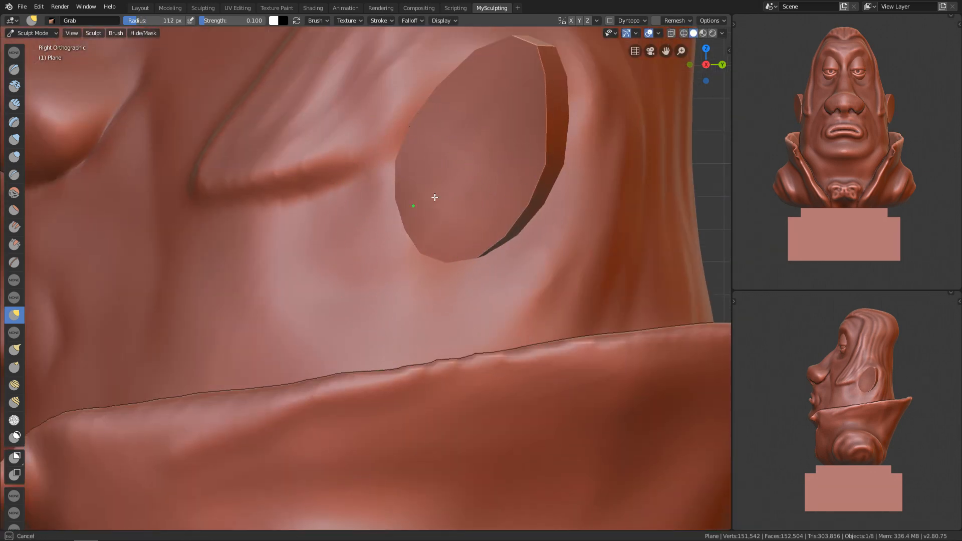
middle_click_drag(402, 239, 400, 311, "shift")
key("f")
left_click(414, 193)
middle_click_drag(465, 379, 539, 281, "shift")
key("f")
left_click(415, 191)
Adjust the ear's width and tilt against the head in the front view with the Grab brush
key("KP_1")
middle_click_drag(466, 322, 471, 220, "ctrl")
middle_click_drag(471, 220, 399, 246, "shift")
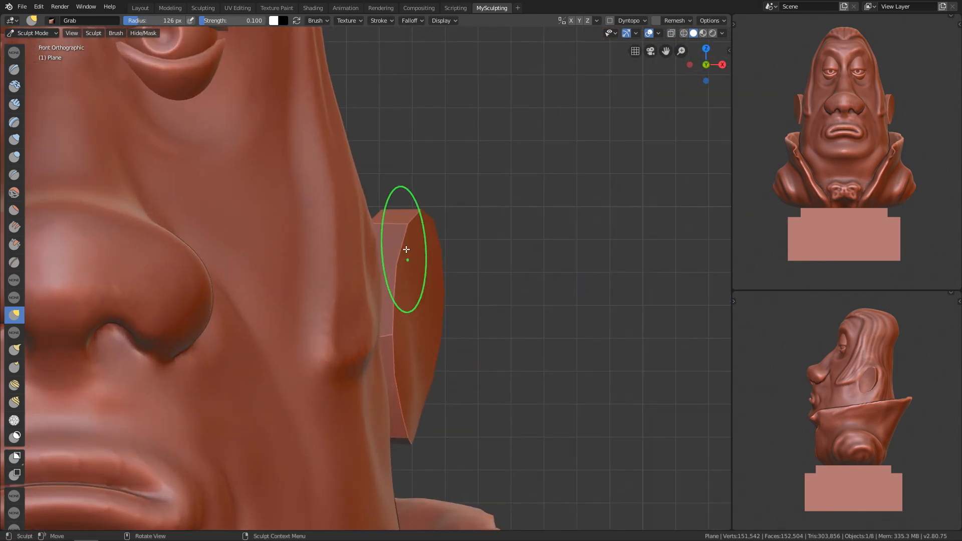
middle_click_drag(640, 364, 449, 347, "alt")
key("f")
left_click(416, 193)
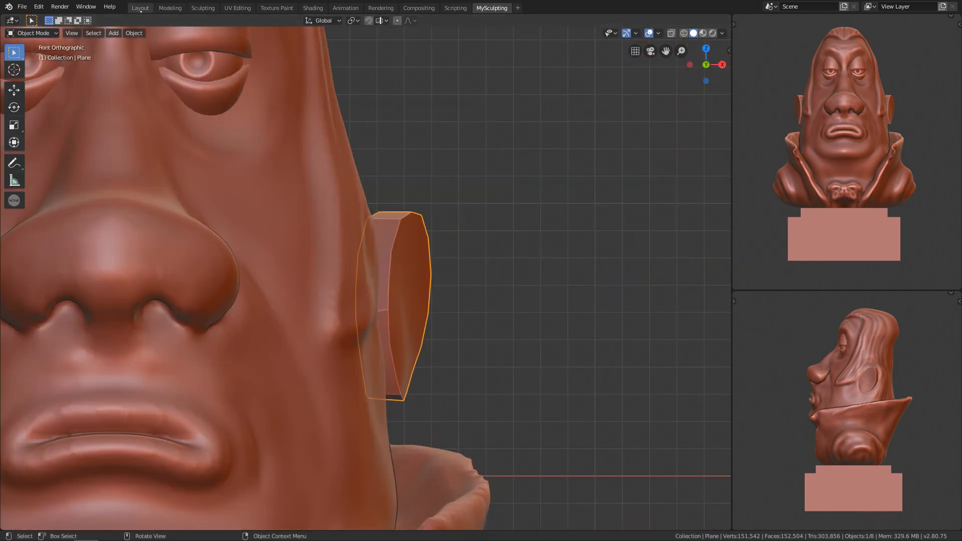
Apply the ear's Mirror modifier and shade the ears smooth
left_click(140, 8)
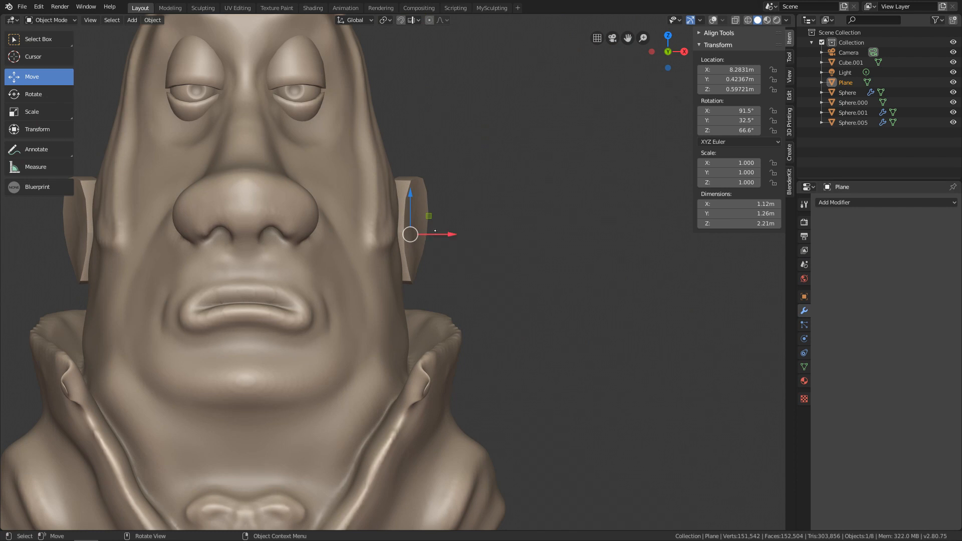
scroll(435, 231, "down", 5)
right_click(479, 187)
left_click(588, 200)
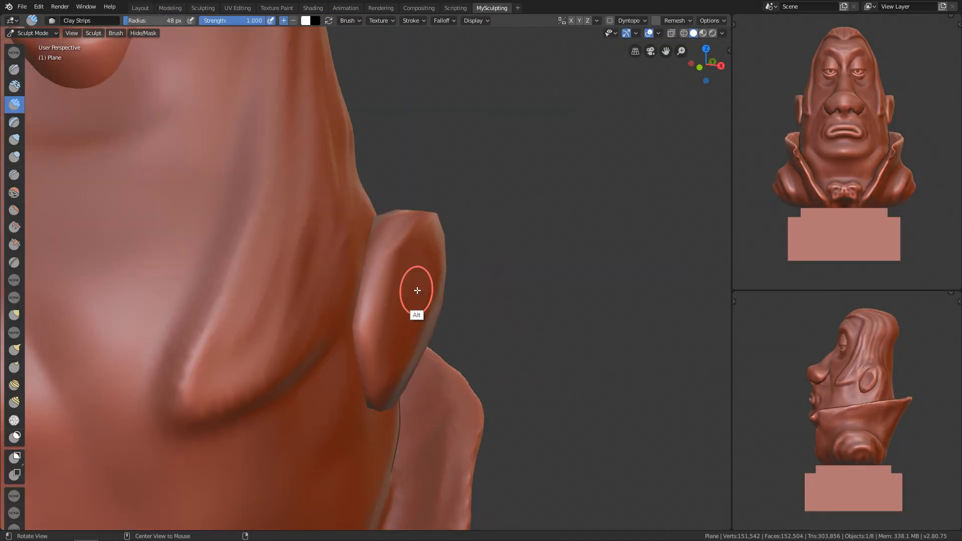
Voxel-remesh the ears and repeat the remesh with a smaller voxel size for a denser, smoother surface
left_click(658, 32)
left_click(687, 20)
left_click(689, 84)
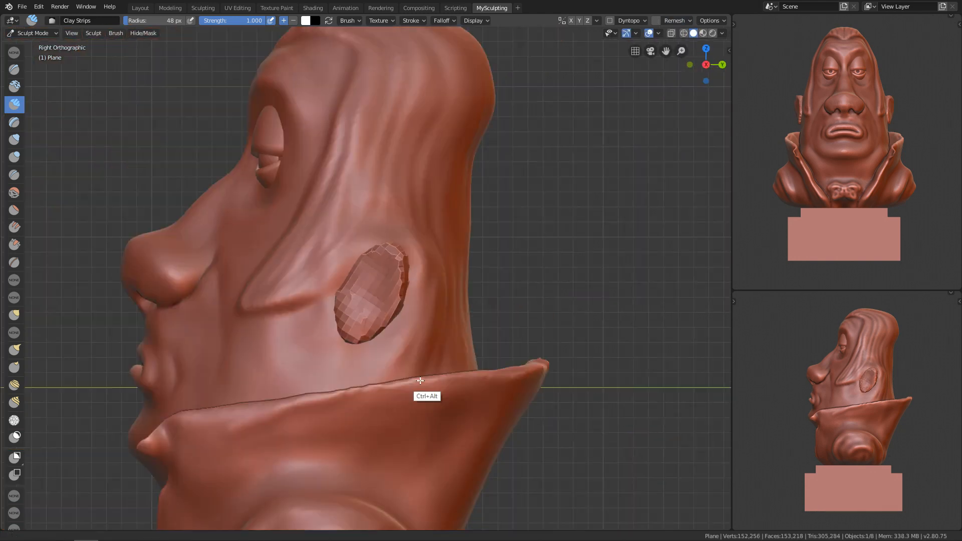
scroll(507, 193, "up", 3)
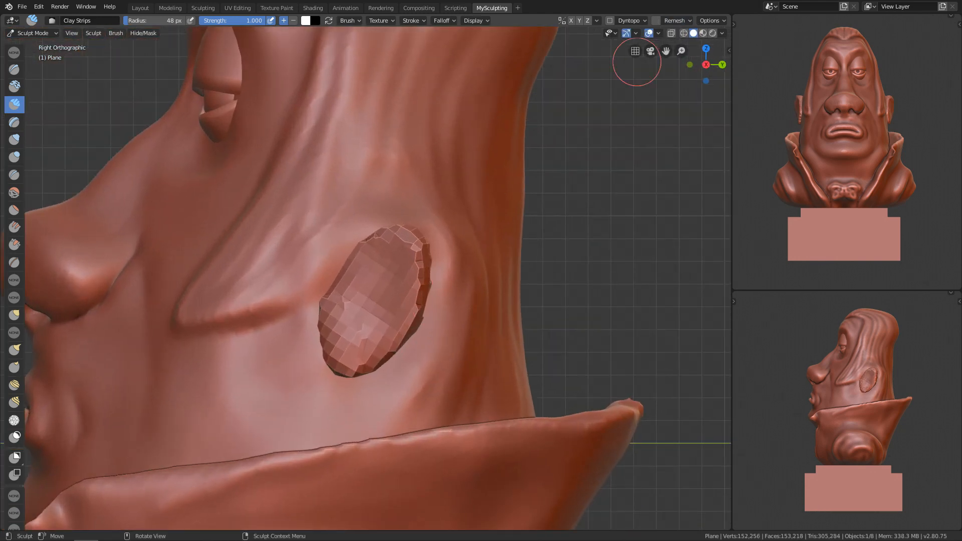
left_click(674, 21)
left_click(701, 39)
key("Return")
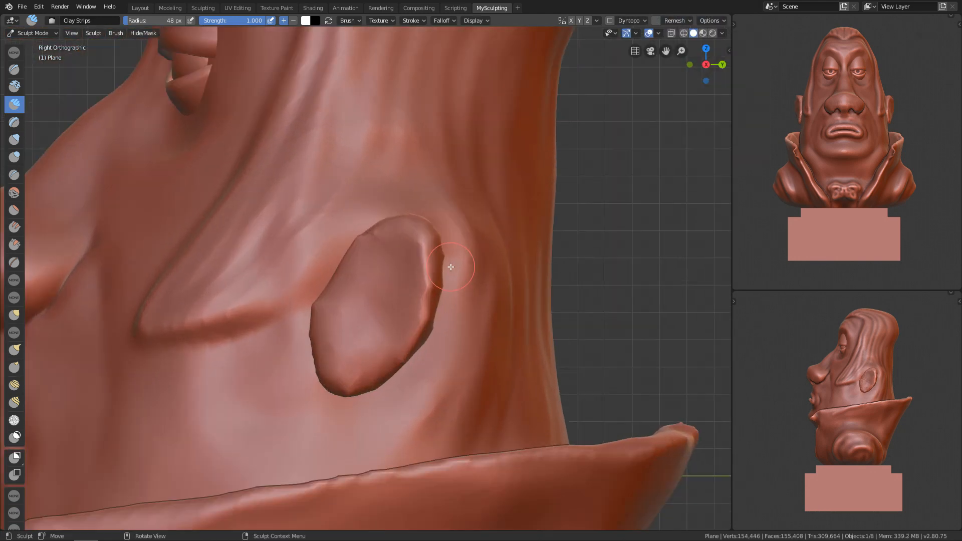
Refine the ear's outline with the Grab brush and hollow its inner surface with the Clay Strips brush
scroll(455, 114, "up", 2)
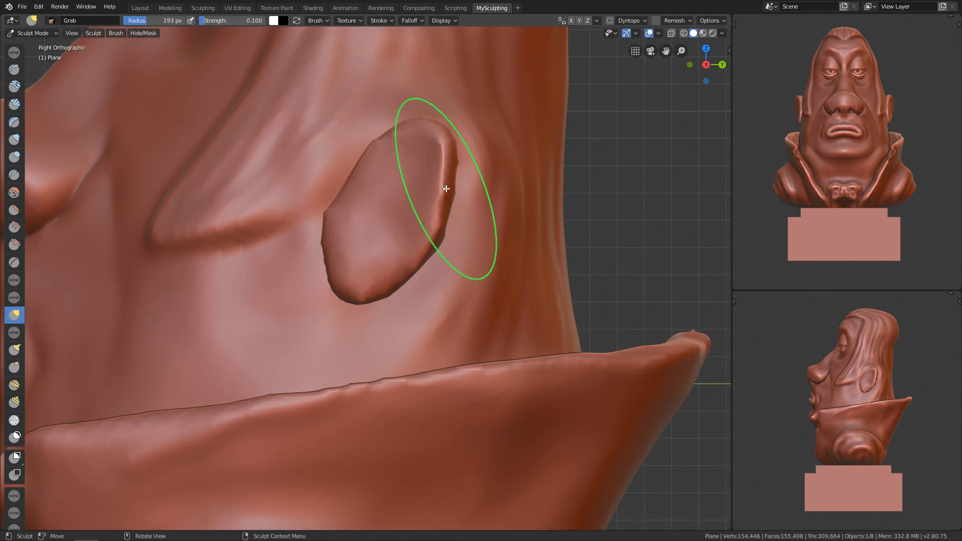
key("c")
middle_click_drag(400, 209, 401, 199, "ctrl")
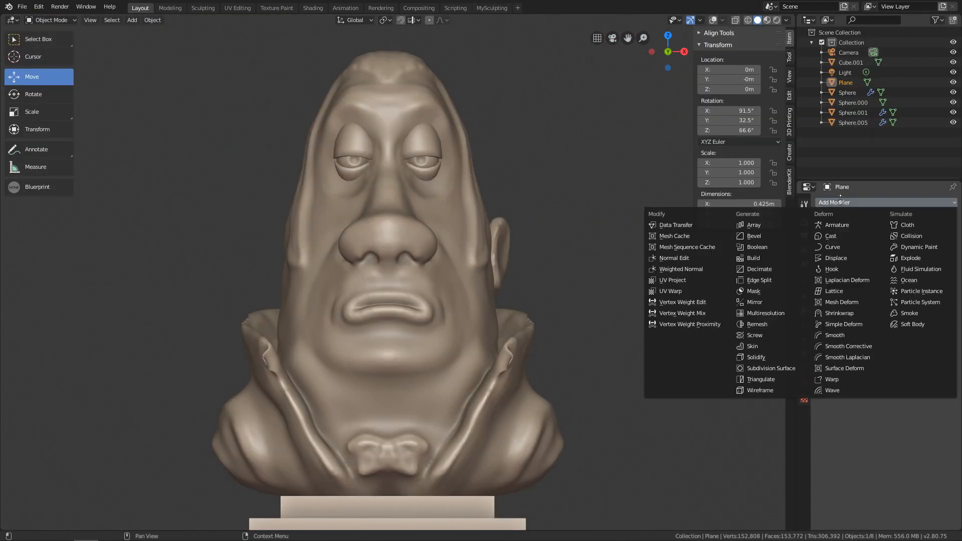
Add a Mirror modifier to the single remaining ear, picking the head as mirror object
left_click(752, 321)
left_click(949, 306)
left_click(503, 286)
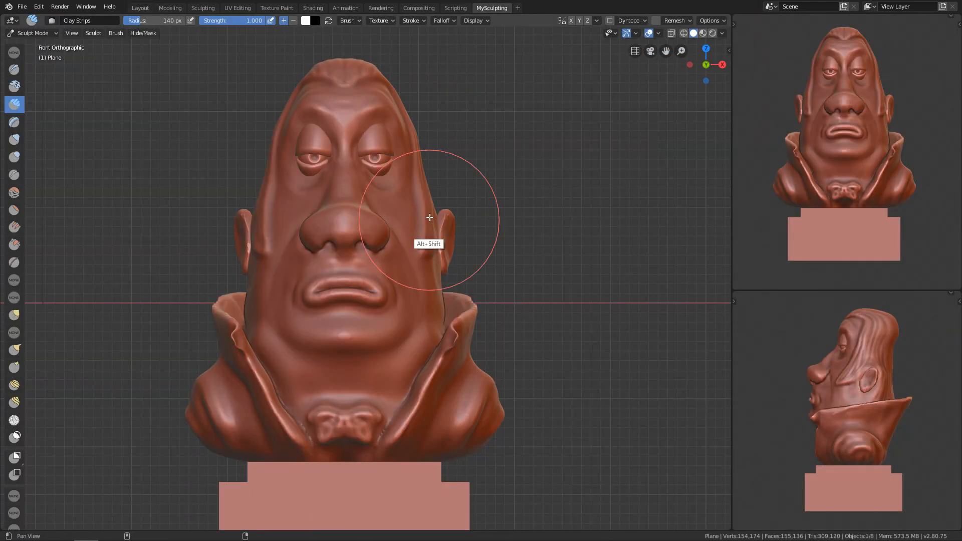
Flatten the bow tie into the neck between the collar edges with the Clay Strips brush
scroll(468, 247, "up", 3)
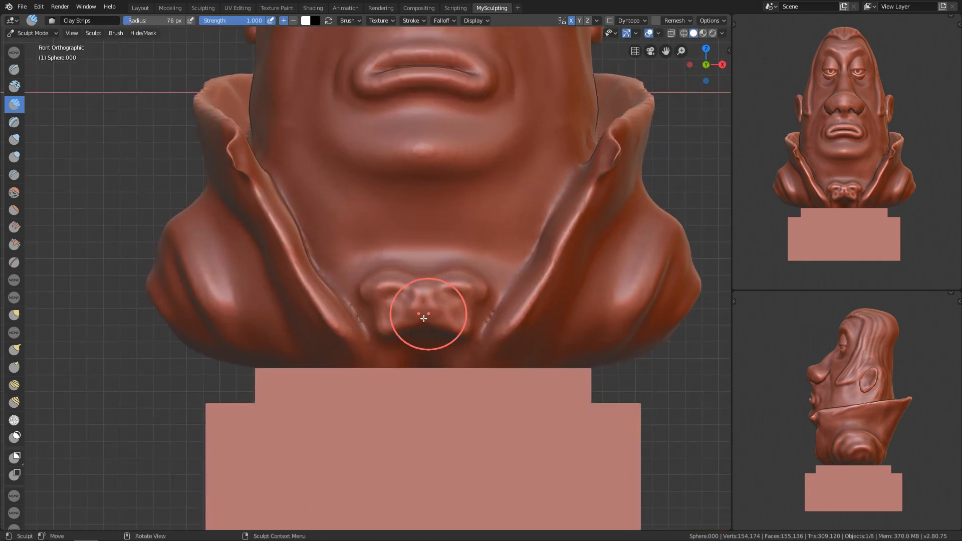
scroll(447, 284, "up", 2, "ctrl")
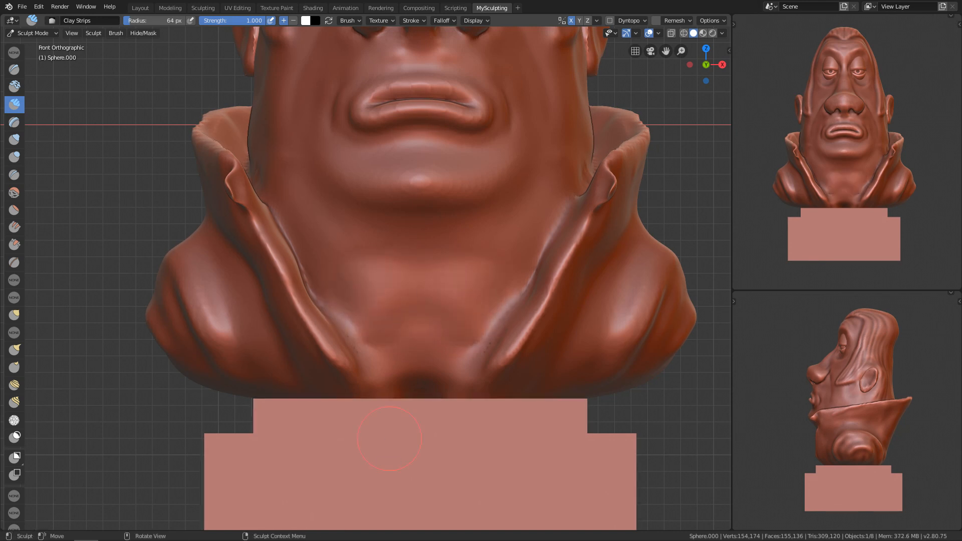
Reshape the nostrils from below with the Grab brush and smooth them
mouse_move(523, 186)
middle_mouse_down("shift")
mouse_move(547, 294)
mouse_move(482, 319)
mouse_move(479, 354)
mouse_move(479, 335)
middle_mouse_up("shift")
middle_click_drag(479, 336, 494, 299, "shift")
middle_click_drag(494, 298, 471, 276, "ctrl")
key("g")
middle_click_drag(433, 314, 381, 230)
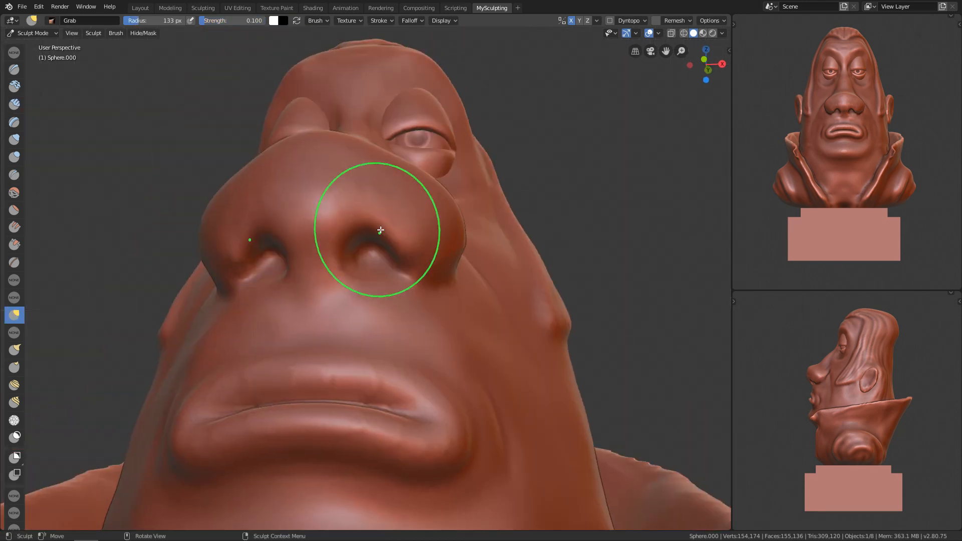
left_click_drag(401, 220, 373, 220, "shift")
Refine the nose's tip and wings in the side and front views with the Grab brush
key("KP_3")
middle_click_drag(320, 325, 462, 299, "shift")
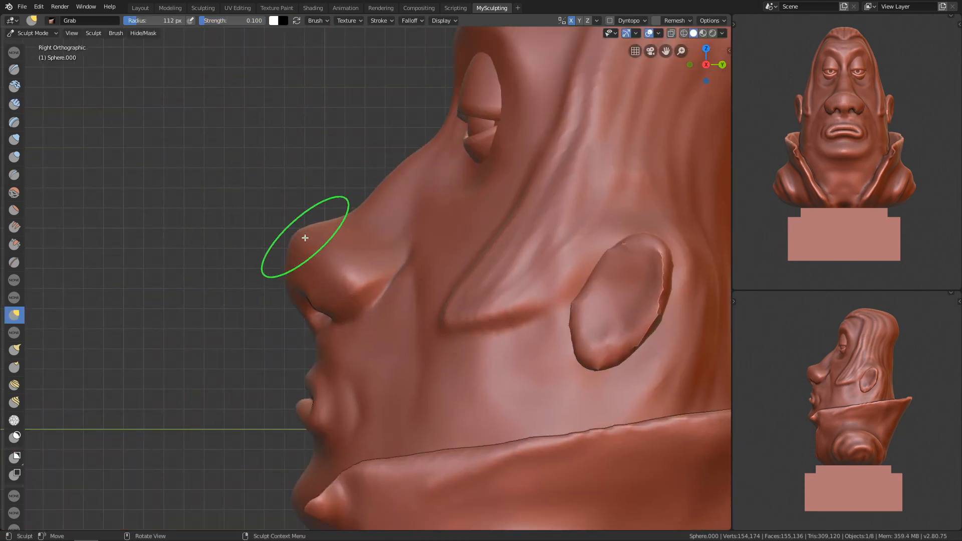
middle_click_drag(318, 263, 456, 302)
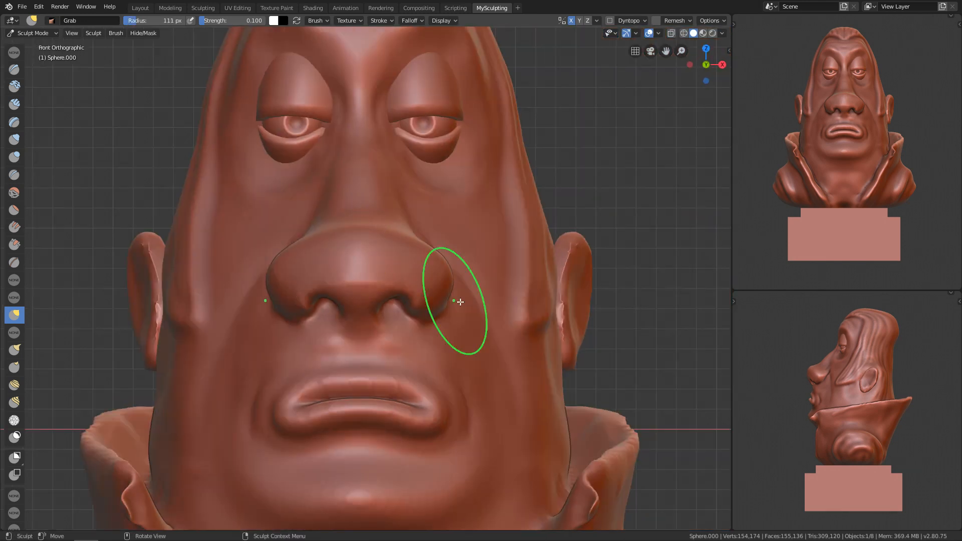
key("KP_3")
key("f")
left_click_drag(269, 248, 266, 248)
left_click_drag(404, 295, 404, 322, "ctrl+alt")
left_click_drag(288, 341, 356, 295, "alt")
Adjust the face around the inner corners of the lower eyelids with a small Grab brush
key("f")
key("KP_1")
left_click_drag(435, 219, 410, 257, "alt+shift")
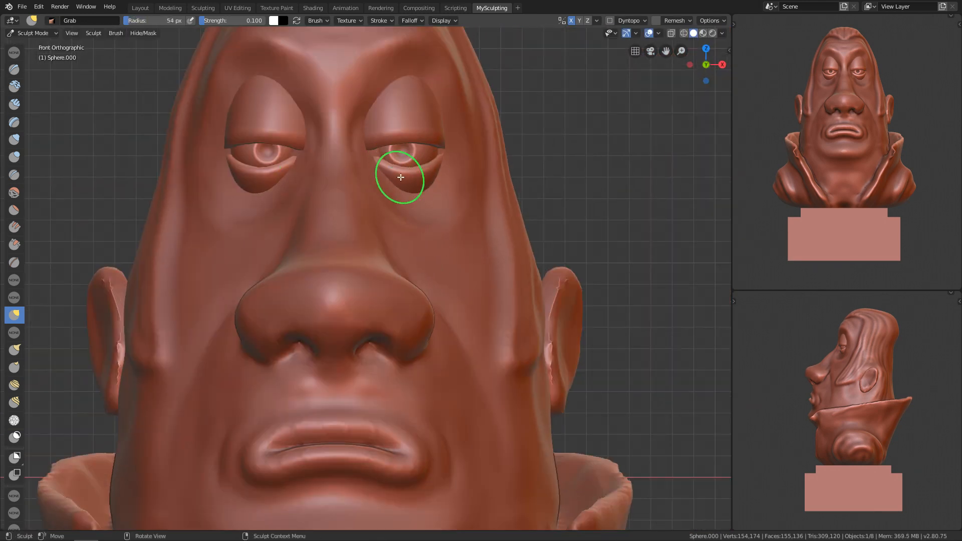
left_click_drag(389, 186, 375, 168, "shift")
left_click_drag(358, 96, 371, 169, "alt+shift")
Enlarge the Grab brush to about 105 px and adjust the brow area in the front and side views
key("f")
left_click_drag(375, 183, 396, 157, "ctrl")
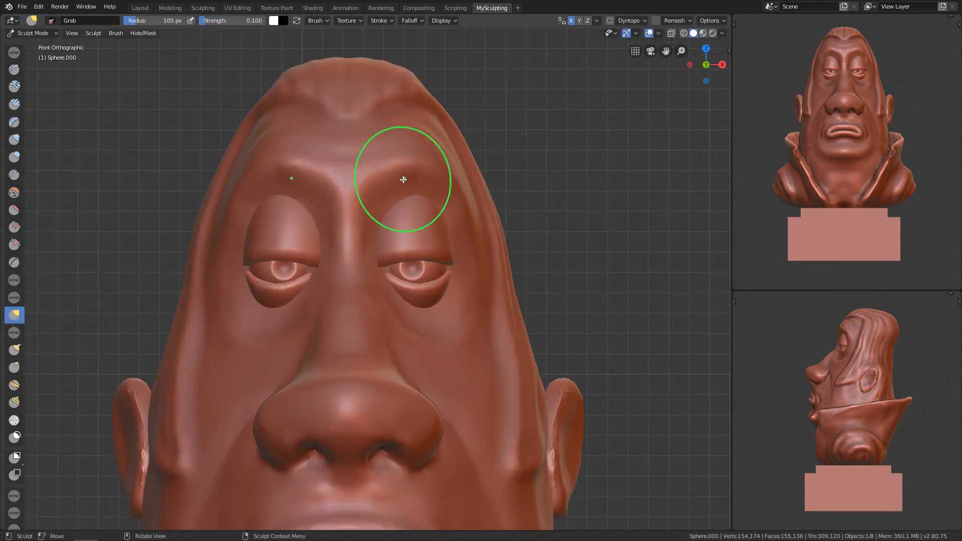
key("KP_3")
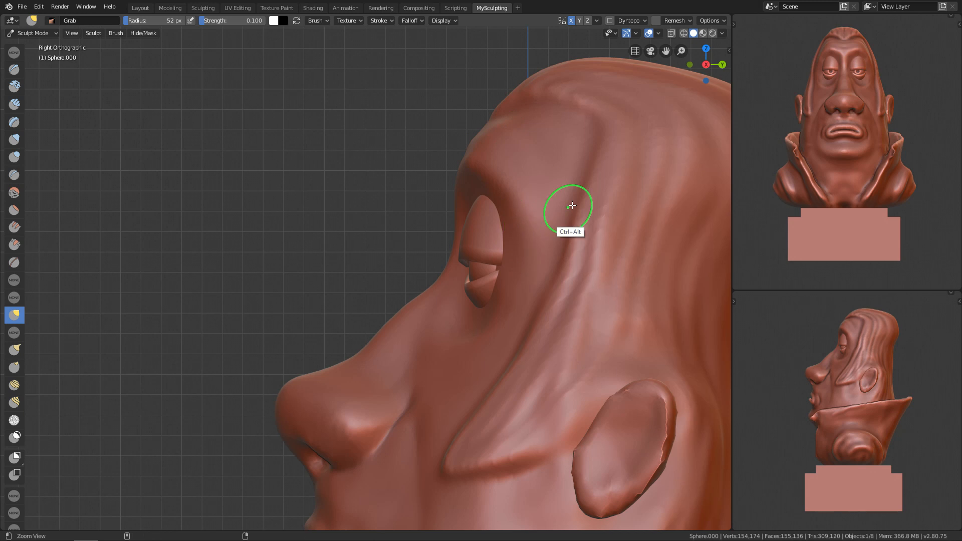
left_click_drag(532, 247, 436, 273, "ctrl+alt")
Carve down the front edge of the raised collar beside the neck with the Clay Strips brush
key("KP_1")
key("c")
left_click_drag(468, 506, 467, 309, "alt+shift")
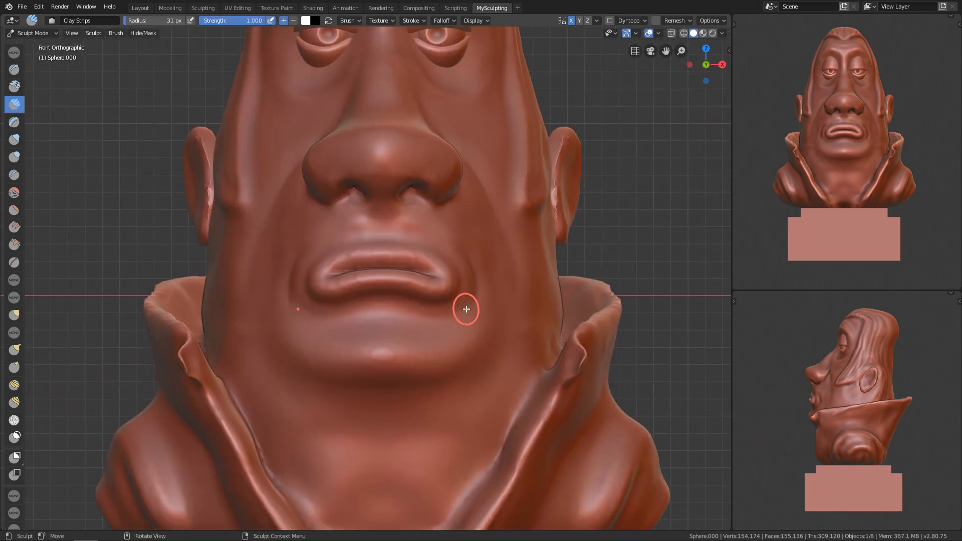
left_click_drag(409, 446, 406, 419, "alt+shift")
key("c")
left_click_drag(565, 320, 501, 356, "alt")
mouse_move(591, 396)
left_mouse_down("ctrl")
mouse_move(627, 343)
mouse_move(591, 370)
left_mouse_up("ctrl")
key("x")
left_click_drag(601, 351, 574, 396, "ctrl")
left_click_drag(531, 350, 592, 346, "alt")
Resize the brush and cut down the upstanding collar along the side of the neck
key("f")
mouse_move(576, 356)
left_mouse_down("ctrl")
mouse_move(595, 292)
mouse_move(618, 266)
mouse_move(575, 312)
left_mouse_up("ctrl")
left_click(382, 21)
left_click_drag(526, 348, 584, 341, "alt")
key("f")
left_click(581, 320)
left_click_drag(567, 305, 582, 256)
left_click_drag(646, 286, 593, 297, "alt")
Adjust the brush strength and size, then lower the collar's outer side and smooth it
key("shift+f")
left_click(547, 300)
left_click_drag(561, 340, 446, 426, "alt")
left_click_drag(471, 421, 506, 341, "ctrl+alt")
left_click_drag(564, 255, 515, 299)
mouse_move(647, 320)
left_mouse_down("alt")
mouse_move(590, 350)
mouse_move(516, 210)
left_mouse_up("alt")
mouse_move(581, 241)
left_mouse_down("alt")
mouse_move(592, 171)
mouse_move(515, 231)
mouse_move(581, 246)
left_mouse_up("alt")
key("f")
left_click(583, 173)
mouse_move(534, 193)
left_mouse_down("shift")
mouse_move(511, 229)
mouse_move(540, 181)
left_mouse_up("shift")
Flatten the collar around the back of the neck and smooth its surface
left_click_drag(566, 241, 578, 248, "alt")
left_click_drag(479, 266, 424, 308)
left_click_drag(531, 320, 481, 301, "alt")
mouse_move(541, 240)
left_mouse_down()
mouse_move(506, 261)
mouse_move(556, 231)
left_mouse_up()
mouse_move(531, 280)
left_mouse_down("alt")
mouse_move(541, 245)
mouse_move(536, 261)
left_mouse_up("alt")
mouse_move(529, 201)
left_mouse_down()
mouse_move(458, 256)
mouse_move(468, 215)
left_mouse_up()
mouse_move(523, 205)
left_mouse_down("shift")
mouse_move(468, 266)
mouse_move(499, 261)
left_mouse_up("shift")
Reduce the remaining collar rim to a low fold lying against the neck
key("f")
left_click(451, 273)
mouse_move(446, 276)
left_mouse_down()
mouse_move(423, 294)
mouse_move(482, 281)
left_mouse_up()
mouse_move(411, 307)
left_mouse_down("alt")
mouse_move(443, 280)
mouse_move(466, 284)
mouse_move(481, 203)
left_mouse_up("alt")
key("f")
left_click(489, 293)
left_click_drag(466, 310, 489, 258, "alt+shift")
mouse_move(426, 333)
left_mouse_down()
mouse_move(461, 283)
mouse_move(376, 381)
left_mouse_up()
left_click_drag(434, 253, 385, 345)
mouse_move(464, 306)
left_mouse_down("alt+shift")
mouse_move(497, 291)
mouse_move(482, 256)
left_mouse_up("alt+shift")
Even out the lowered collar's side and back with the Scrape/Peaks brush at about 109 px
left_click_drag(357, 388, 543, 231, "alt")
key("f")
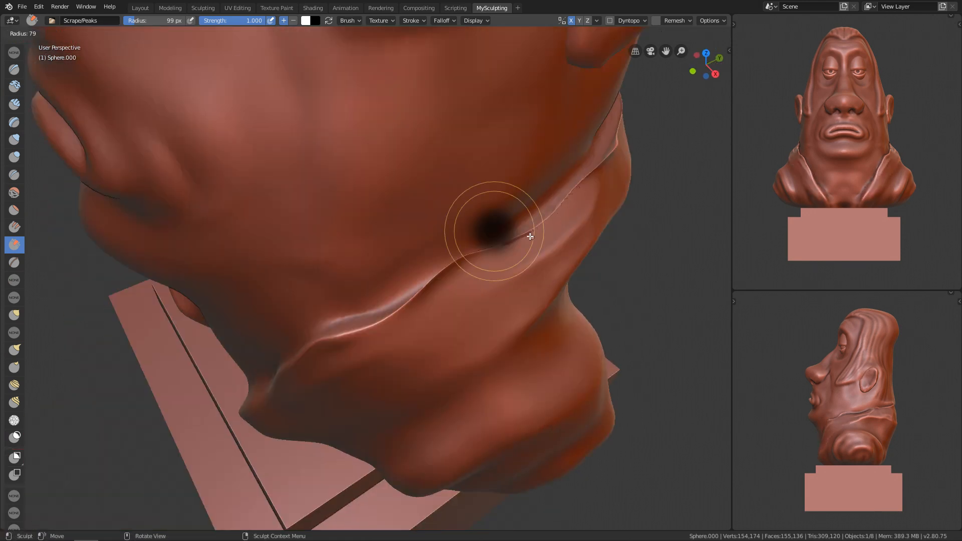
mouse_move(336, 341)
left_mouse_down("alt")
mouse_move(607, 209)
mouse_move(492, 336)
mouse_move(487, 288)
left_mouse_up("alt")
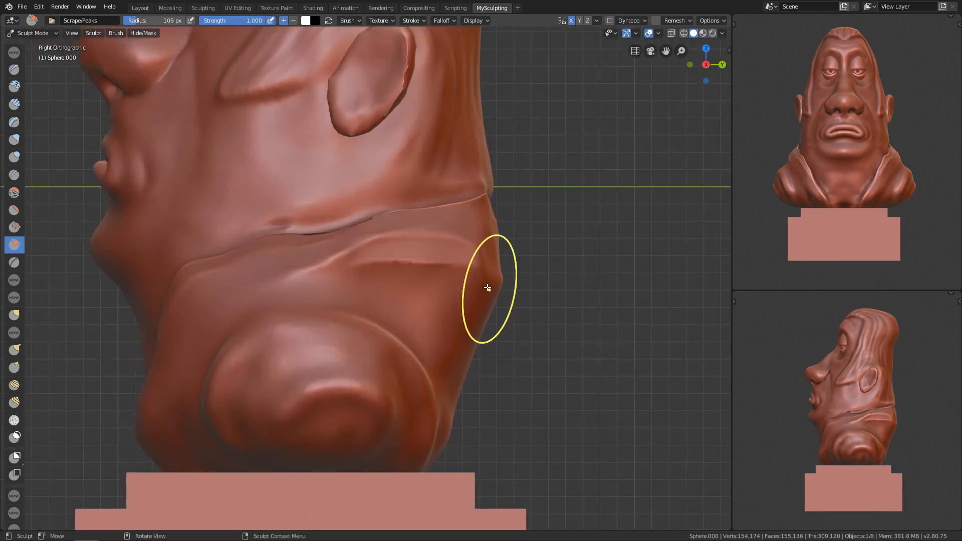
left_click(365, 271)
left_click_drag(551, 241, 381, 285, "alt")
left_click_drag(534, 286, 647, 280, "alt")
mouse_move(340, 310)
left_mouse_down()
mouse_move(361, 304)
mouse_move(394, 221)
left_mouse_up()
Reshape the back of the collar and the nape with the Grab brush
key("g")
key("f")
left_click(575, 275)
mouse_move(531, 346)
left_mouse_down("alt")
mouse_move(449, 374)
mouse_move(429, 303)
mouse_move(418, 351)
left_mouse_up("alt")
left_click_drag(516, 376, 551, 400)
left_click_drag(401, 372, 493, 373, "alt")
mouse_move(488, 193)
left_mouse_down()
mouse_move(431, 208)
mouse_move(494, 213)
left_mouse_up()
Reshape the back of the head's profile in the side view with a large Grab brush
left_click_drag(434, 222, 424, 496, "alt+shift")
key("f")
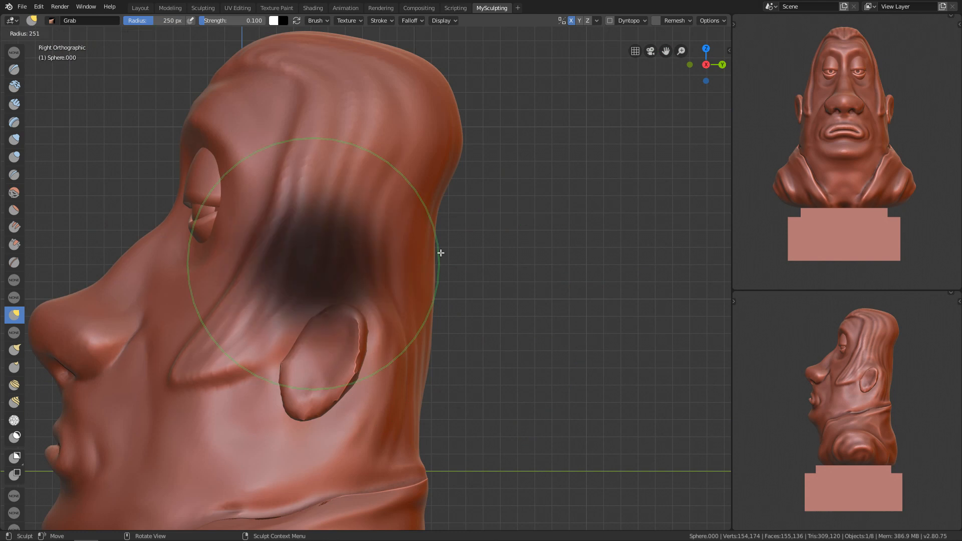
left_click(484, 254)
middle_click_drag(407, 451, 430, 303, "shift")
key("f")
left_click(446, 320)
left_click_drag(451, 322, 455, 375, "ctrl+alt")
Reshape the shoulders and lower collar with the Grab brush in the side and front views
left_click_drag(460, 339, 468, 299, "alt+shift")
key("f")
mouse_move(474, 373)
left_mouse_down()
mouse_move(454, 401)
mouse_move(508, 335)
left_mouse_up()
left_click_drag(493, 425, 496, 356, "alt+shift")
key("f")
left_click(493, 321)
left_click_drag(516, 312, 525, 295)
left_click_drag(528, 368, 524, 373)
mouse_move(491, 285)
left_mouse_down("ctrl+alt")
mouse_move(483, 348)
mouse_move(480, 312)
left_mouse_up("ctrl+alt")
key("f")
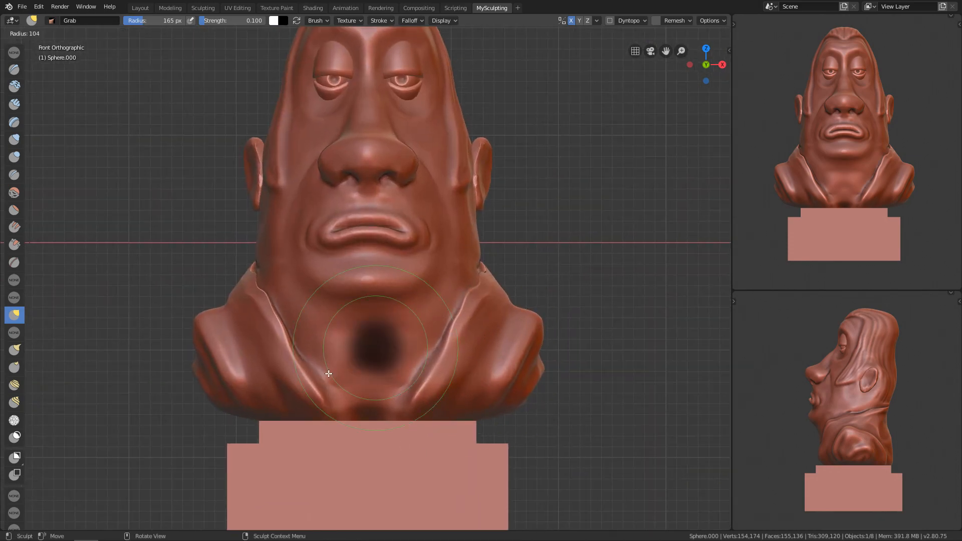
left_click(408, 352)
left_click_drag(426, 281, 415, 359, "alt+shift")
Leave Sculpt Mode to save the project file, and resume sculpting the bust
key("Tab")
key("ctrl+s")
left_click(142, 44)
type("The")
key("Return")
key("Return")
left_click(496, 208)
left_click_drag(476, 321, 471, 280, "ctrl+alt")
mouse_move(442, 459)
left_mouse_down("alt+shift")
mouse_move(433, 270)
mouse_move(426, 320)
left_mouse_up("alt+shift")
left_click(375, 301)
key("Tab")
Pull the chin forward and down in the side view with the Grab brush
left_click_drag(290, 382, 351, 300, "alt")
key("KP_3")
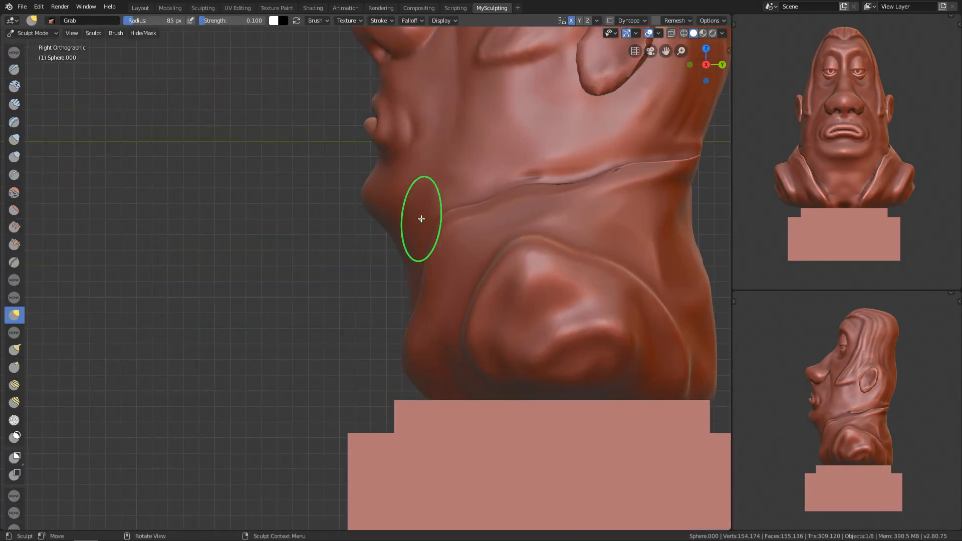
left_click_drag(421, 217, 426, 180, "ctrl+alt")
left_click_drag(401, 220, 463, 241, "alt+shift")
left_click_drag(451, 225, 364, 271)
key("KP_1")
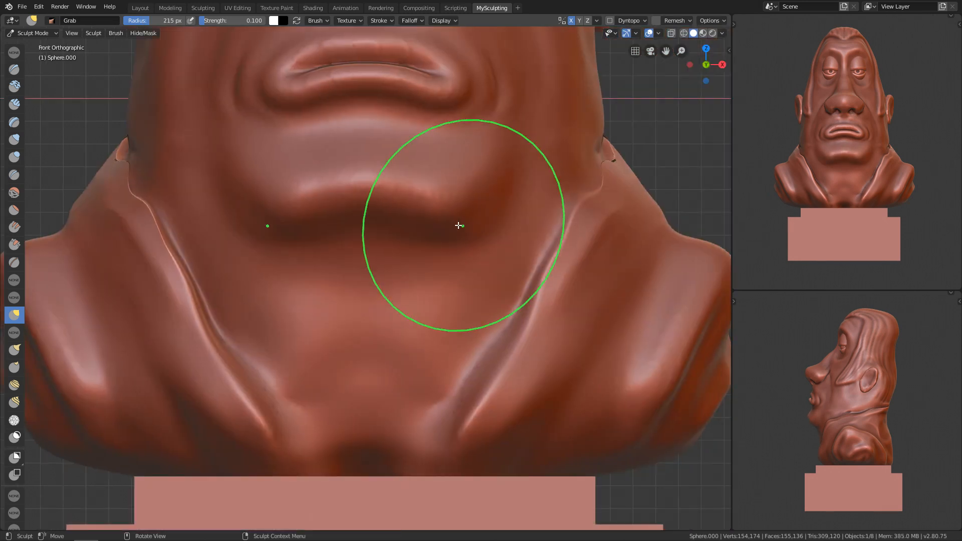
Broaden the chin and adjust where the neck meets the collar with the Grab brush
key("KP_3")
left_click_drag(432, 194, 470, 308, "alt+shift")
key("KP_1")
key("bracketright")
key("bracketright")
key("bracketright")
left_click_drag(545, 296, 544, 251, "alt+shift")
key("f")
left_click(570, 231)
mouse_move(602, 178)
left_mouse_down("alt+shift")
mouse_move(580, 208)
mouse_move(429, 272)
mouse_move(546, 212)
mouse_move(534, 171)
mouse_move(548, 216)
mouse_move(504, 238)
left_mouse_up("alt+shift")
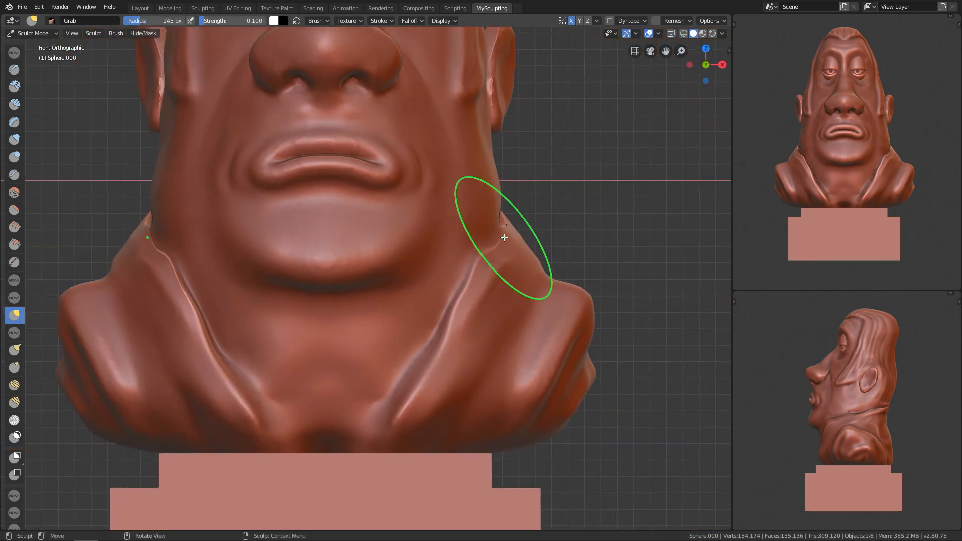
Reshape the nose's wings from below with the Grab brush at about 150 px
left_click_drag(464, 305, 380, 175, "ctrl+alt")
left_click_drag(341, 140, 361, 302, "alt+shift")
left_click_drag(466, 326, 461, 236, "alt")
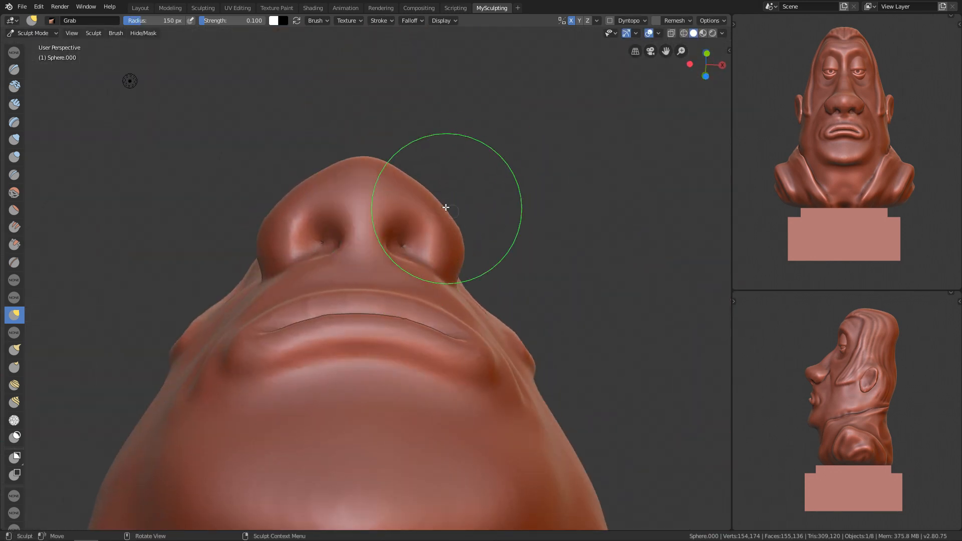
key("f")
left_click(420, 213)
mouse_move(422, 260)
left_mouse_down("alt")
mouse_move(391, 320)
mouse_move(415, 263)
mouse_move(401, 285)
mouse_move(395, 359)
mouse_move(425, 375)
mouse_move(387, 291)
left_mouse_up("alt")
key("f")
left_click(430, 301)
Resize the brush and smooth the area between the nose and the upper lip in the front view
key("KP_1")
left_click_drag(399, 180, 401, 221, "alt+shift")
left_click_drag(426, 230, 426, 253, "ctrl+alt")
key("f")
mouse_move(399, 285)
left_mouse_down("shift")
mouse_move(403, 268)
mouse_move(391, 296)
left_mouse_up("shift")
left_click_drag(391, 301, 388, 264, "shift")
Adjust the nose's wing and adjoining cheek in the side view with the Grab brush at about 160 px
key("KP_3")
left_click_drag(504, 299, 584, 193, "alt+shift")
mouse_move(501, 201)
left_mouse_down("ctrl+alt")
mouse_move(481, 241)
mouse_move(441, 178)
left_mouse_up("ctrl+alt")
key("f")
left_click(430, 235)
left_click_drag(438, 227, 441, 232)
left_click_drag(431, 230, 516, 266, "alt")
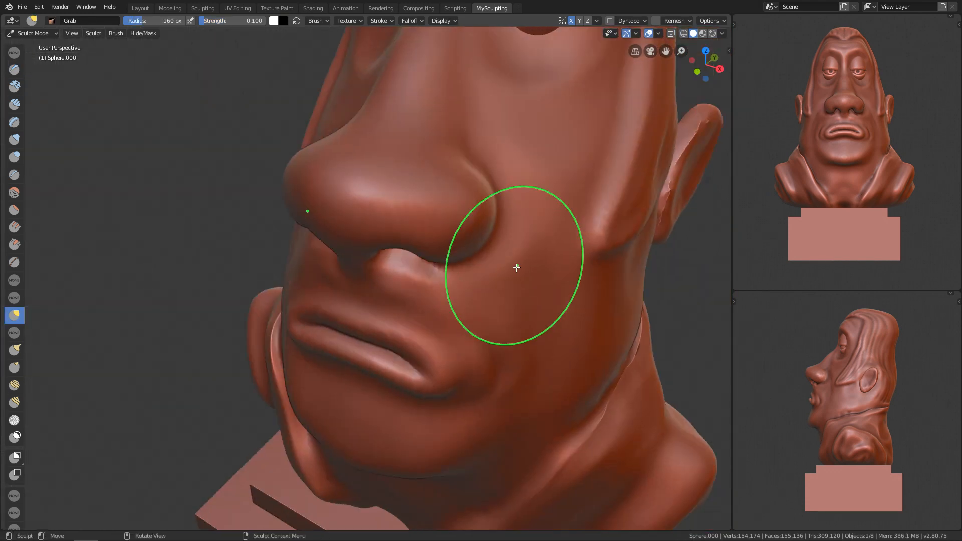
Rework the sideburn in front of the ear in the side view with the Clay Strips brush
key("KP_1")
left_click_drag(481, 321, 459, 431, "ctrl+alt")
key("shift+c")
left_click_drag(451, 351, 449, 311, "ctrl+alt")
key("KP_3")
key("c")
left_click_drag(490, 245, 464, 269)
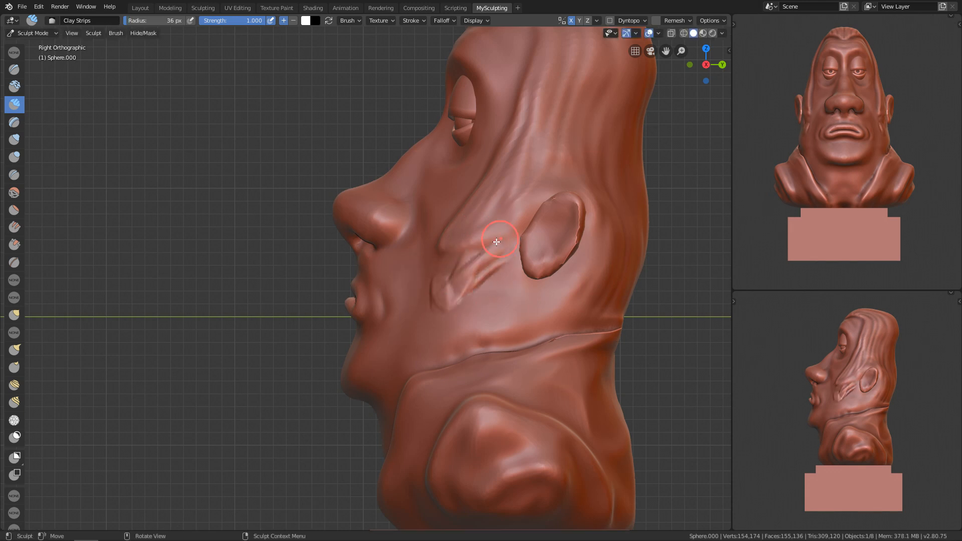
Reshape the top of the skull in the front and top views with the Grab brush at about 260 px
mouse_move(498, 170)
left_mouse_down("alt+shift")
mouse_move(470, 263)
mouse_move(458, 225)
left_mouse_up("alt+shift")
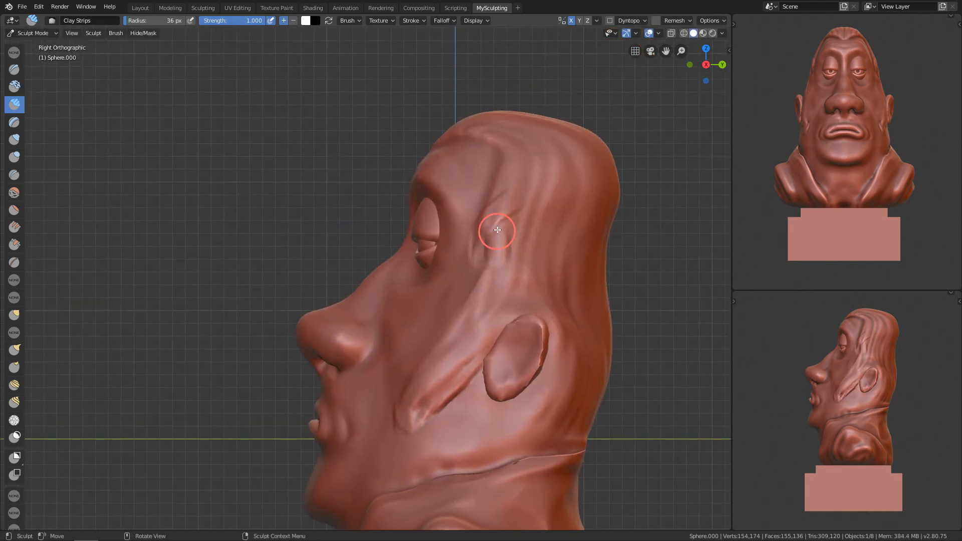
mouse_move(532, 149)
left_mouse_down("alt")
mouse_move(494, 247)
mouse_move(500, 215)
mouse_move(504, 275)
mouse_move(519, 200)
mouse_move(413, 253)
mouse_move(393, 221)
mouse_move(446, 362)
mouse_move(343, 261)
mouse_move(376, 304)
left_mouse_up("alt")
key("KP_1")
key("g")
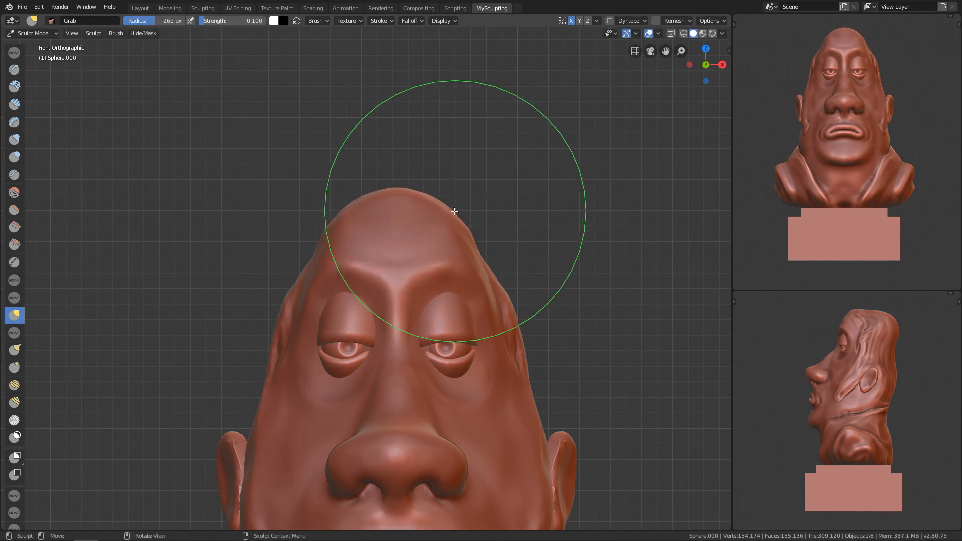
key("KP_7")
key("bracketright")
mouse_move(444, 263)
left_mouse_down()
mouse_move(479, 249)
mouse_move(455, 271)
mouse_move(461, 245)
left_mouse_up()
key("bracketleft")
key("bracketleft")
key("KP_1")
Adjust the head's profile in the side view with a resized Grab brush
key("c")
key("KP_3")
key("g")
key("f")
left_click(601, 202)
left_click_drag(295, 203, 318, 223)
left_click_drag(326, 298, 325, 221, "alt+shift")
key("f")
left_click(475, 116)
Pull the side of the head next to the eye inward in the front view with the Grab brush at about 154 px
mouse_move(522, 360)
left_mouse_down("alt+shift")
mouse_move(498, 206)
mouse_move(481, 214)
left_mouse_up("alt+shift")
key("shift+c")
key("g")
key("KP_1")
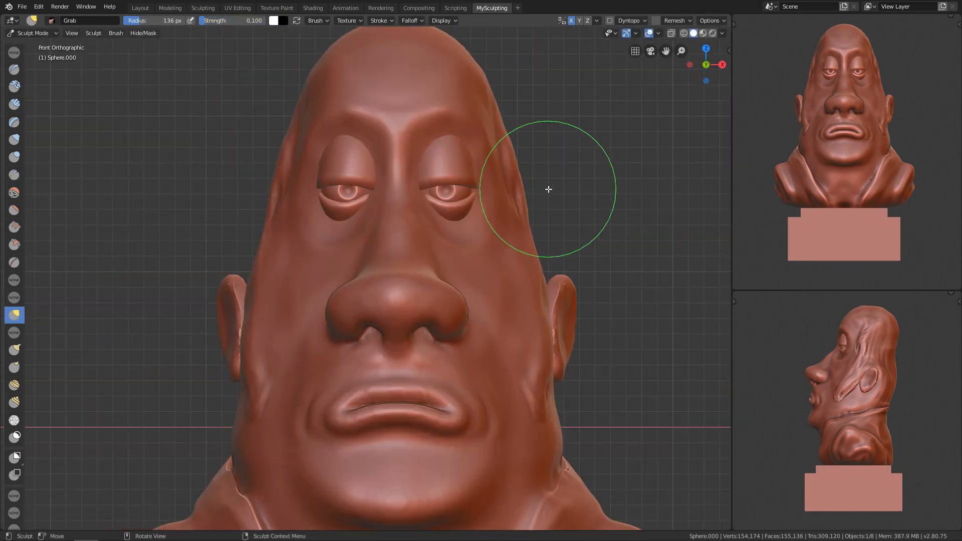
key("f")
left_click(520, 190)
left_click_drag(559, 166, 541, 173)
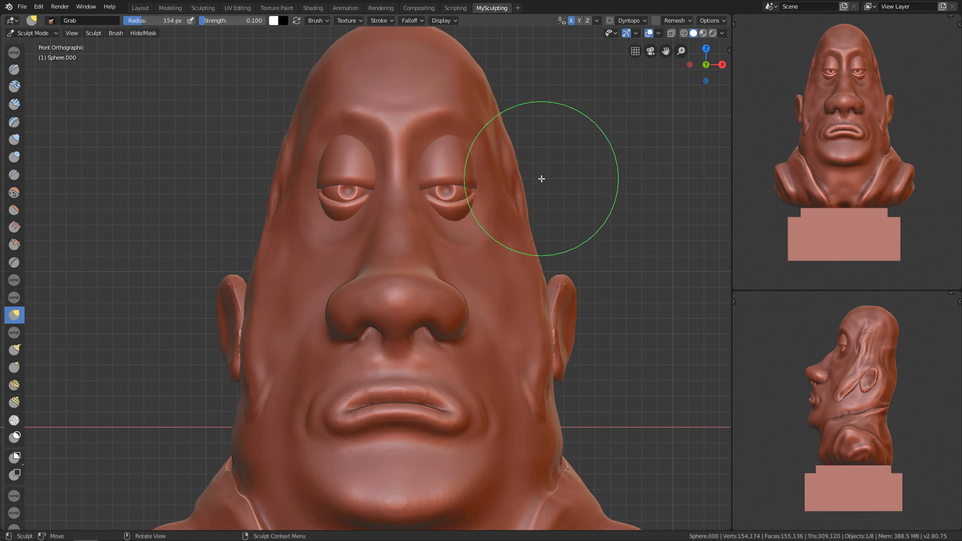
Mask the temples beside the eyes with the Mask brush at 118 px
key("m")
middle_click_drag(561, 156, 476, 168)
mouse_move(391, 103)
left_mouse_down()
mouse_move(351, 187)
mouse_move(374, 120)
left_mouse_up()
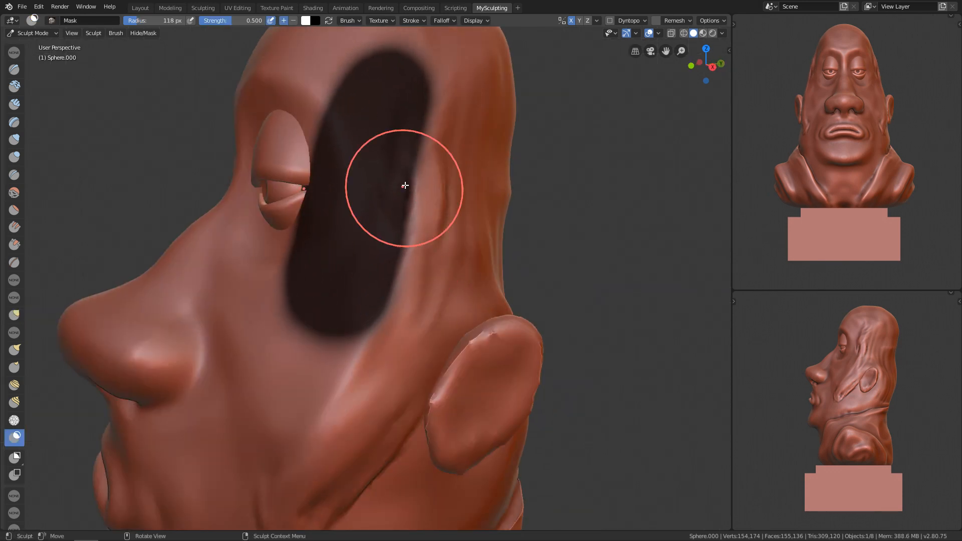
key("ctrl+KP_1")
key("KP_1")
Pull the unmasked side hair outward above the ears with large Snake Hook and Grab brushes
key("f")
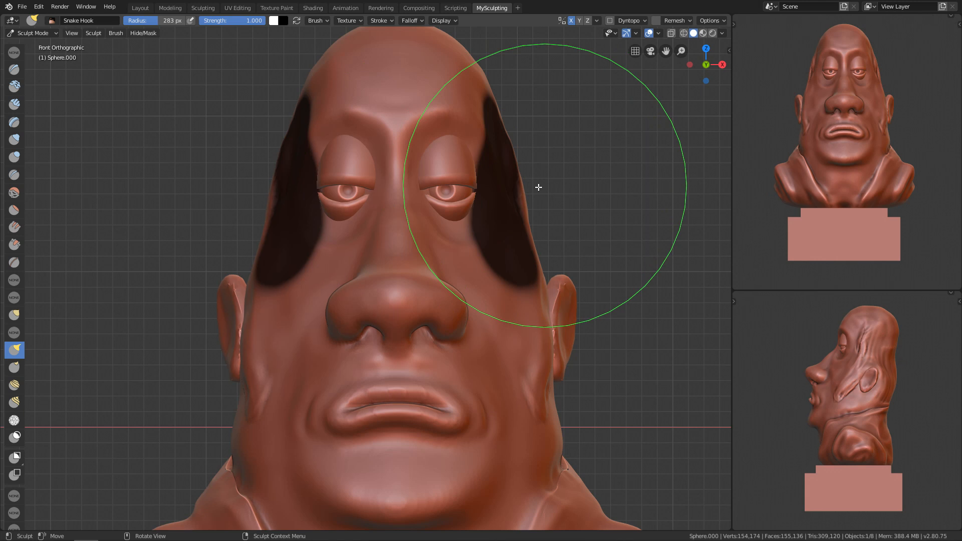
left_click(545, 187)
key("g")
mouse_move(554, 249)
middle_mouse_down()
mouse_move(455, 288)
mouse_move(488, 329)
middle_mouse_up()
key("f")
left_click(525, 329)
middle_click_drag(565, 365, 466, 321)
key("f")
middle_click_drag(541, 295, 471, 301)
key("f")
Bulge the hair above the ears and at the back of the head in the side view with the Grab brush at about 232 px
key("KP_3")
left_click_drag(479, 208, 510, 200)
key("KP_1")
key("KP_3")
key("f")
left_click(399, 199)
key("f")
left_click(476, 231)
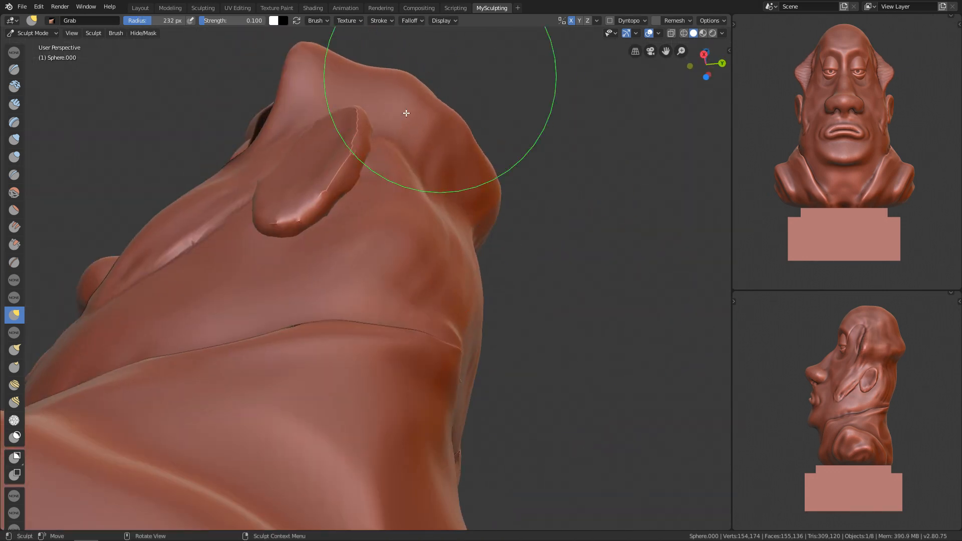
Refine the hair bulge's outline in the top and front views with the Grab brush
key("KP_7")
key("KP_1")
key("f")
left_click_drag(546, 185, 547, 183)
mouse_move(537, 303)
left_mouse_down()
mouse_move(504, 326)
mouse_move(543, 328)
left_mouse_up()
key("f")
left_click_drag(553, 245, 460, 321, "alt")
key("f")
left_click(466, 321)
Shape the hair bulge's front and lower edges from an oblique angle and the side with the Grab brush
left_click_drag(486, 279, 463, 303, "alt")
mouse_move(460, 303)
left_mouse_down()
mouse_move(488, 320)
mouse_move(412, 318)
left_mouse_up()
key("f")
mouse_move(413, 318)
left_mouse_down()
mouse_move(401, 350)
mouse_move(444, 348)
left_mouse_up()
key("KP_3")
key("f")
left_click(437, 272)
Crease and smooth the transition from the hair bulge to the sideburn with the Crease brush at about 34 px
key("shift+c")
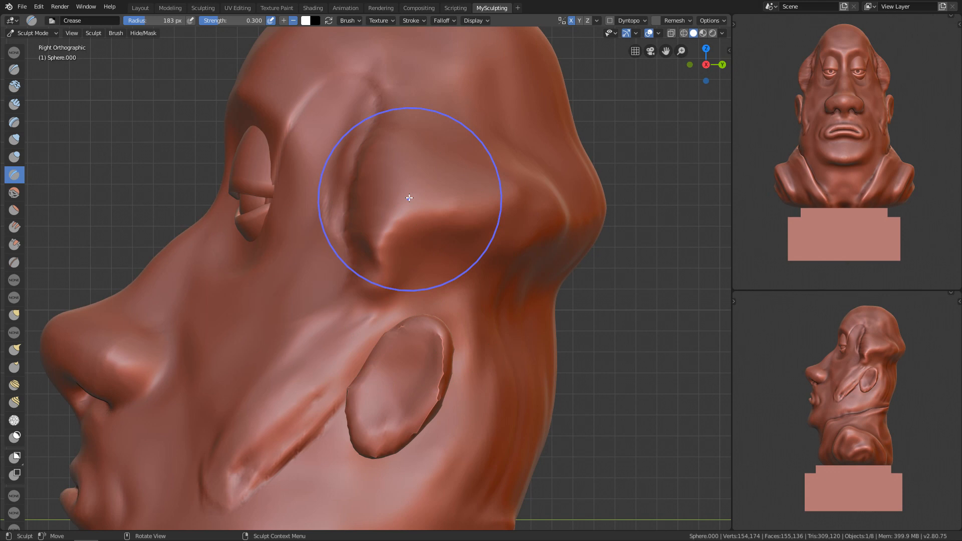
left_click_drag(349, 369, 450, 284, "alt+shift")
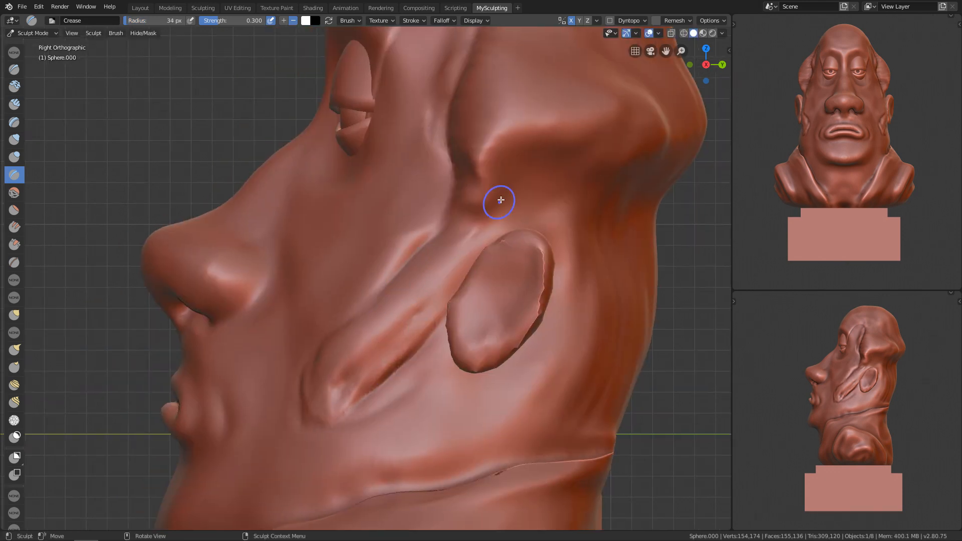
left_click_drag(493, 151, 480, 200, "shift")
left_click_drag(480, 200, 434, 297, "alt+shift")
mouse_move(434, 296)
left_mouse_down("shift")
mouse_move(422, 318)
mouse_move(446, 290)
left_mouse_up("shift")
key("f")
left_click(539, 317)
mouse_move(531, 373)
left_mouse_down("alt+shift")
mouse_move(515, 259)
mouse_move(484, 155)
left_mouse_up("alt+shift")
Rework the hair bulge's lower front corner above the ear with Clay Strips at about 67 and 52 px
key("c")
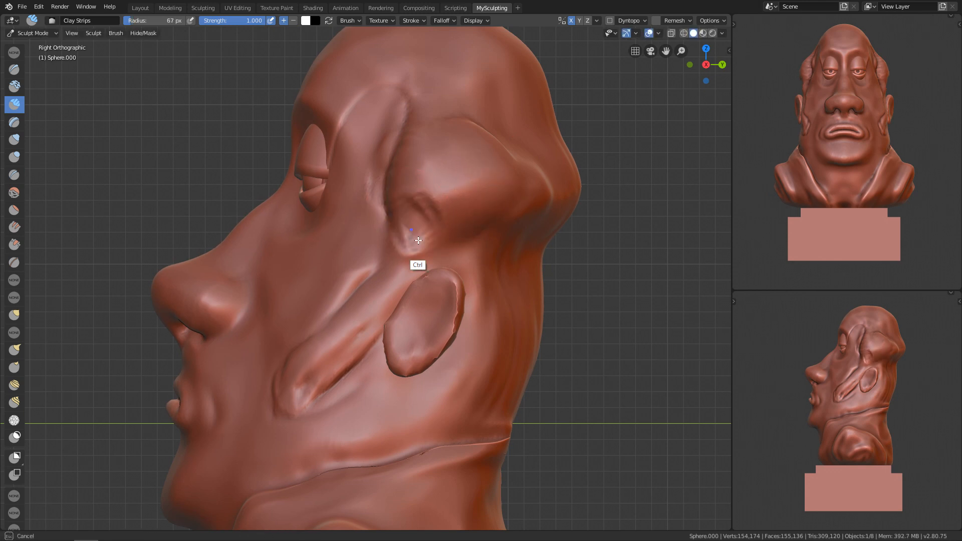
left_click_drag(418, 240, 407, 211, "ctrl")
left_click_drag(455, 203, 470, 230, "alt+shift")
key("f")
left_click(464, 231)
mouse_move(433, 262)
left_mouse_down()
mouse_move(362, 370)
mouse_move(442, 258)
left_mouse_up()
Flatten the sideburn's front edge with Scrape/Peaks at 32 px and smooth the adjoining cheek
key("KP_1")
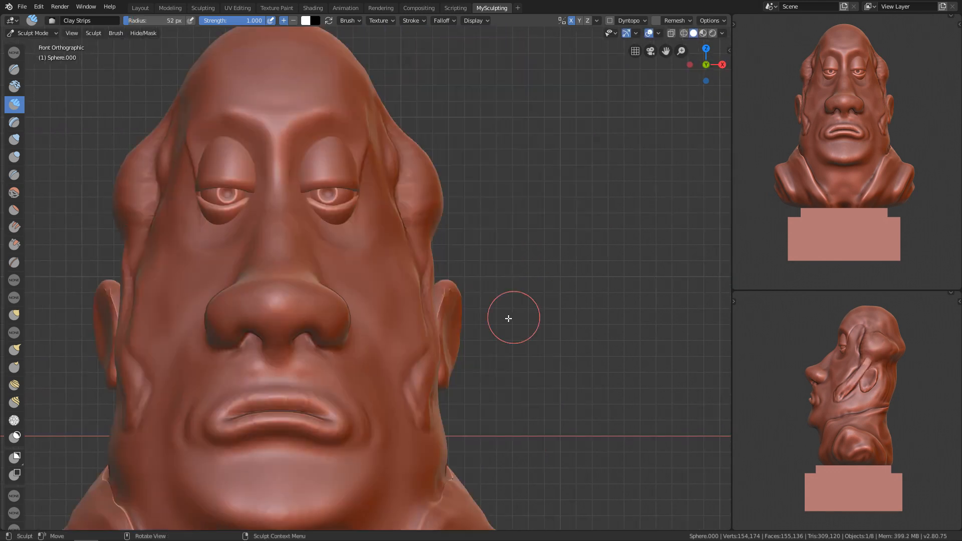
key("g")
mouse_move(413, 330)
middle_mouse_down()
mouse_move(387, 365)
mouse_move(439, 328)
middle_mouse_up()
key("shift+c")
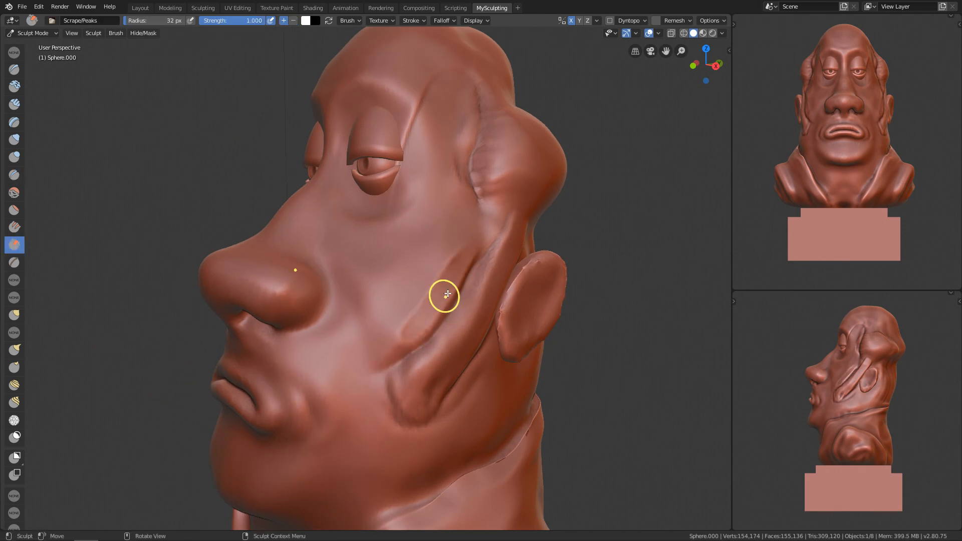
left_click_drag(391, 345, 383, 353, "shift")
key("KP_1")
mouse_move(430, 243)
left_mouse_down("alt+shift")
mouse_move(434, 361)
mouse_move(434, 323)
left_mouse_up("alt+shift")
left_click_drag(416, 295, 410, 261, "shift")
Rework the brow ridge with Clay Strips at about 58 px and smooth the forehead above it
key("c")
left_click_drag(437, 223, 436, 247, "alt+shift")
mouse_move(436, 248)
middle_mouse_down()
mouse_move(455, 228)
mouse_move(435, 294)
mouse_move(344, 244)
middle_mouse_up()
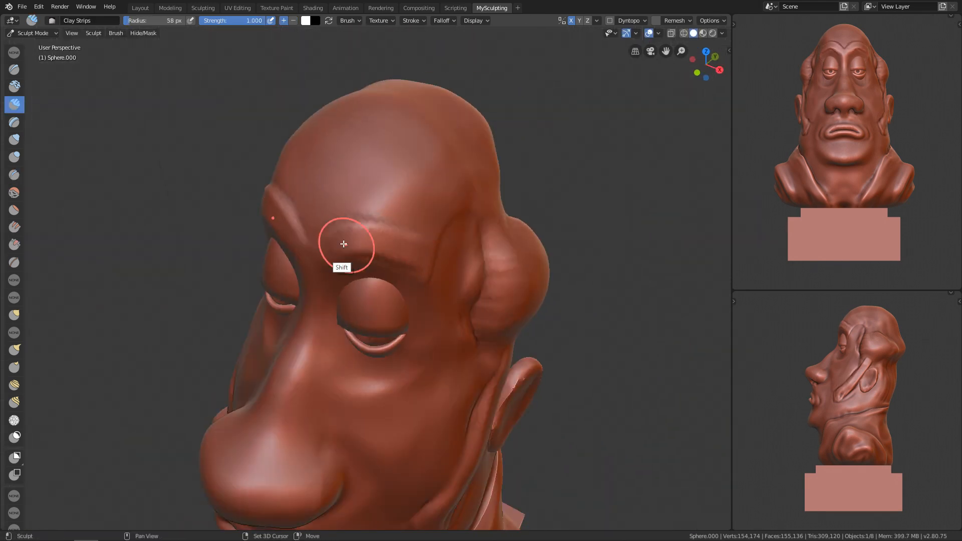
left_click_drag(330, 220, 325, 217, "ctrl")
left_click_drag(366, 185, 375, 182, "shift")
key("KP_3")
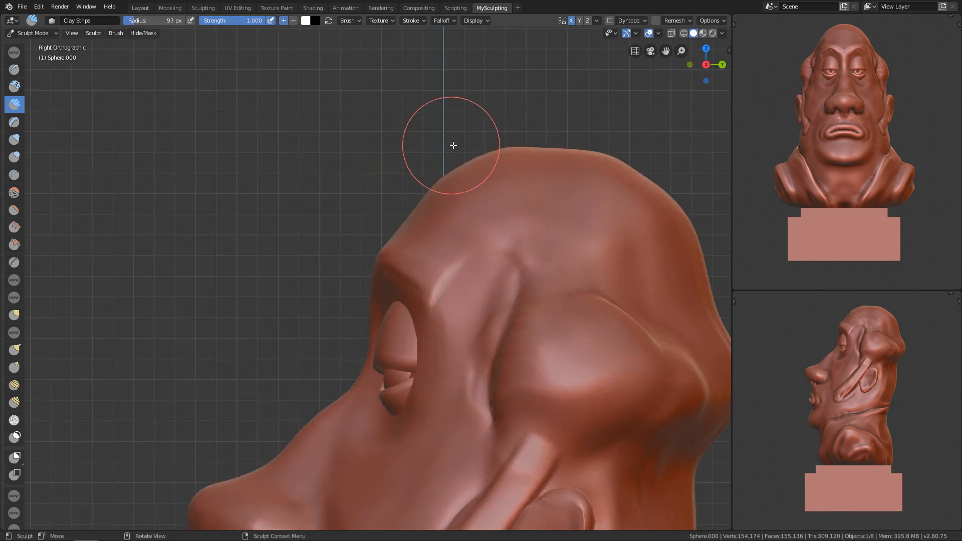
Smooth the brow area and flatten the brow ridge with the Scrape/Peaks brush at about 33 px
key("shift+c")
mouse_move(462, 210)
middle_mouse_down()
mouse_move(351, 303)
mouse_move(344, 275)
mouse_move(454, 272)
middle_mouse_up()
key("KP_3")
middle_click_drag(485, 187, 398, 256)
left_click_drag(365, 240, 425, 247, "shift")
key("shift+s")
key("f")
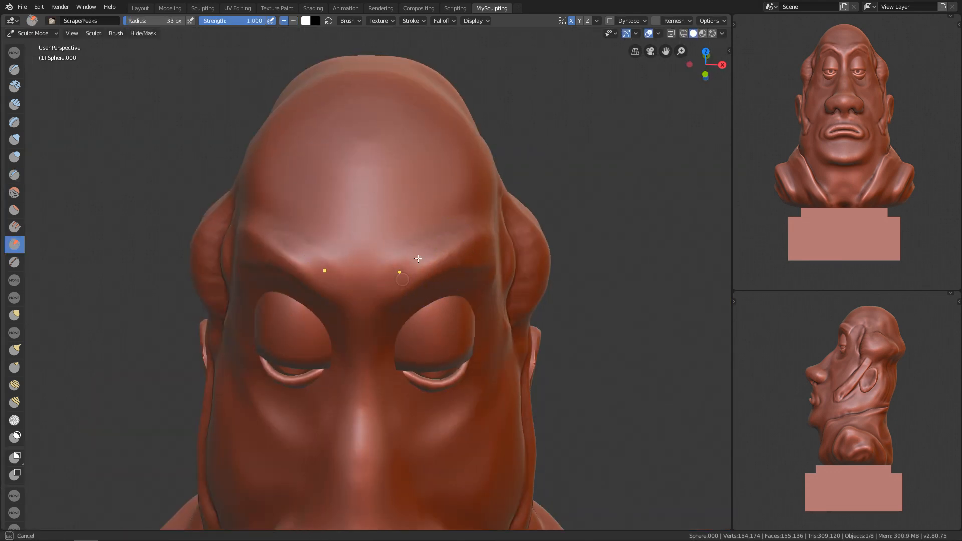
Define the brow ridge's upper edge with Crease at 55 px and flatten its outer ends with Scrape/Peaks at 68 px
key("KP_3")
left_click_drag(389, 273, 443, 204, "alt")
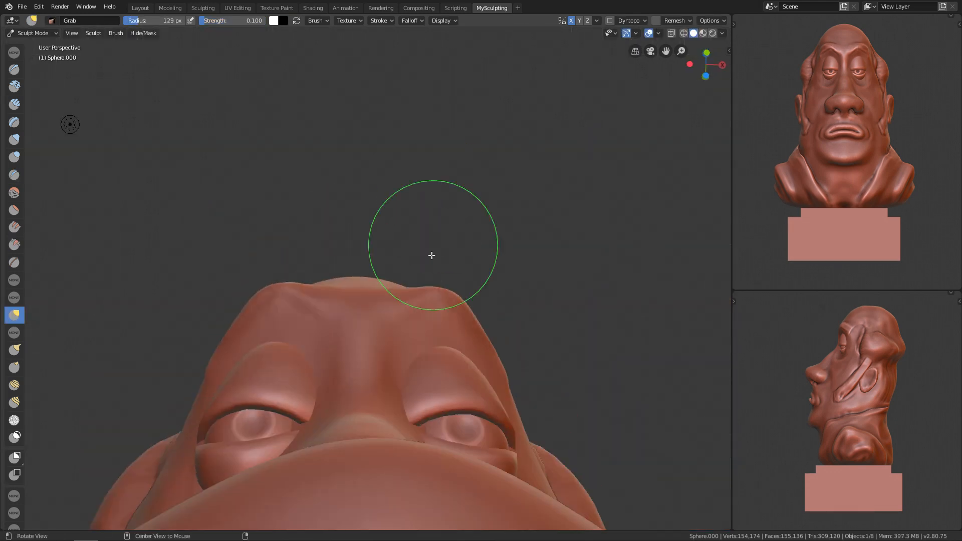
key("KP_1")
key("shift+c")
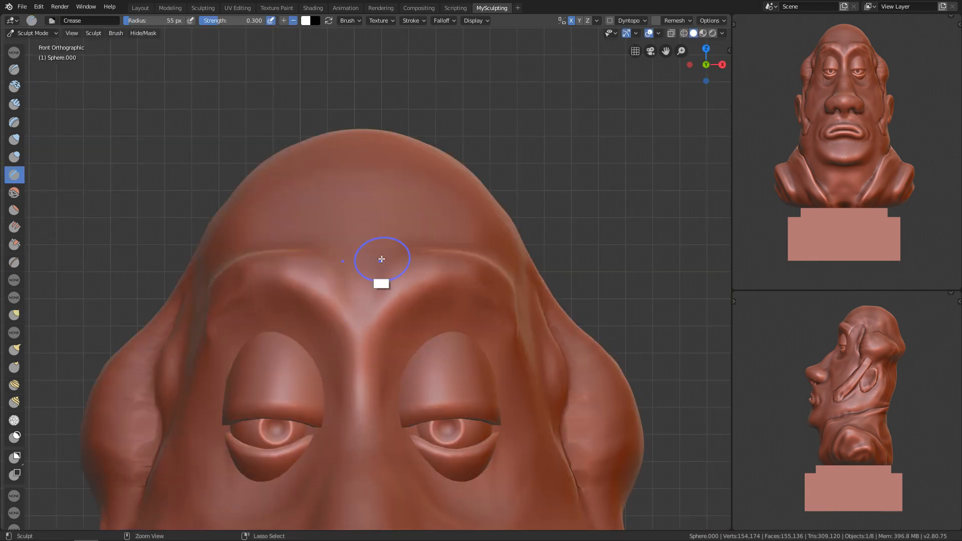
mouse_move(496, 295)
left_mouse_down("alt")
mouse_move(459, 317)
mouse_move(506, 293)
left_mouse_up("alt")
key("KP_3")
key("shift+t")
left_click_drag(444, 282, 471, 281)
key("KP_1")
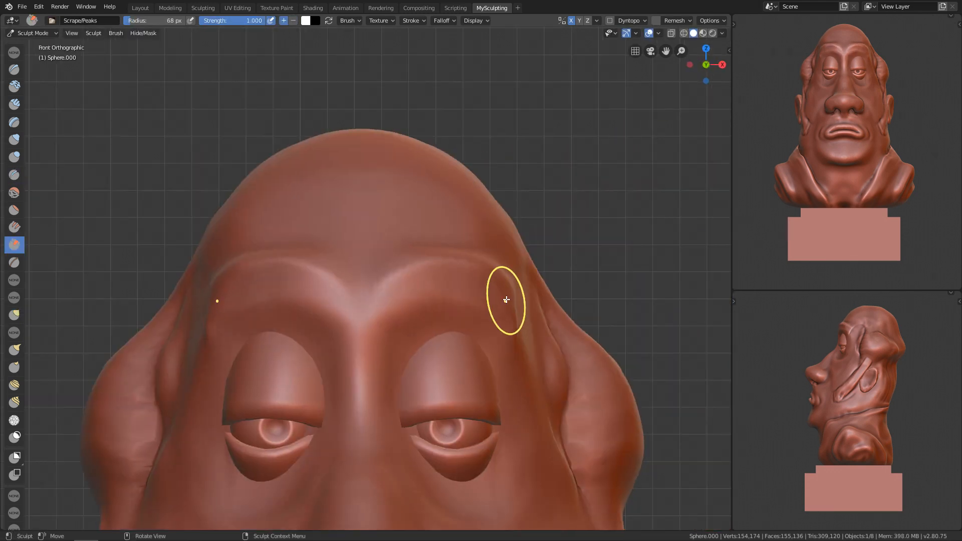
Adjust the outer brow and temple in the front view with the Grab brush
key("g")
left_click_drag(516, 321, 509, 345, "ctrl+alt")
left_click_drag(509, 346, 506, 283, "alt+shift")
key("f")
left_click_drag(481, 221, 496, 265, "alt")
key("f")
left_click(424, 192)
Reshape the forehead's profile in the side view with the Grab brush at about 165 px
key("KP_3")
key("f")
left_click(465, 119)
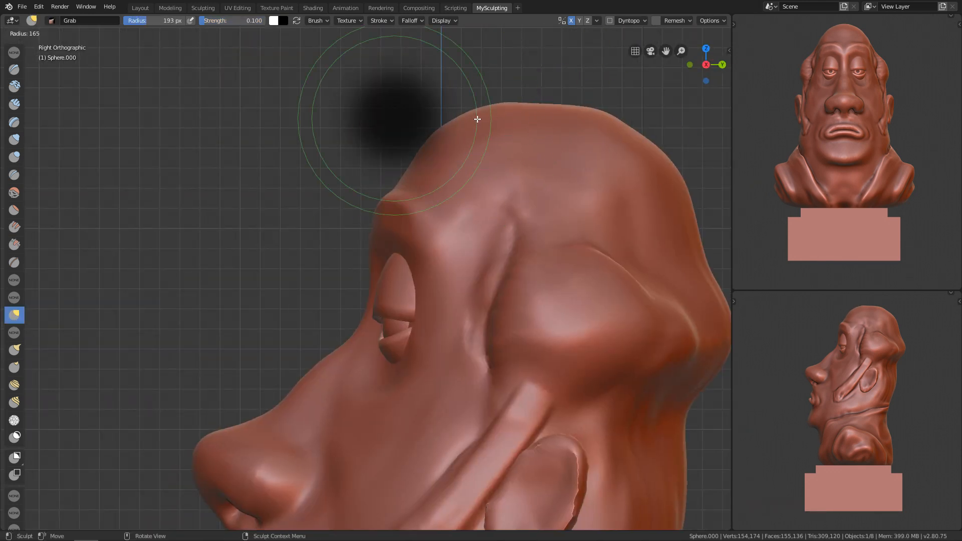
left_click_drag(521, 176, 544, 193, "ctrl+alt")
left_click_drag(584, 243, 523, 286, "alt+shift")
Sculpt the hair and neck behind the ear with the Clay Strips brush at about 80 px
mouse_move(371, 361)
left_mouse_down("alt")
mouse_move(404, 359)
mouse_move(341, 336)
left_mouse_up("alt")
left_click_drag(313, 308, 374, 333)
key("KP_3")
mouse_move(531, 385)
left_mouse_down("ctrl+alt")
mouse_move(521, 464)
mouse_move(506, 426)
left_mouse_up("ctrl+alt")
mouse_move(506, 426)
left_mouse_down("alt+shift")
mouse_move(496, 366)
mouse_move(318, 262)
mouse_move(434, 299)
left_mouse_up("alt+shift")
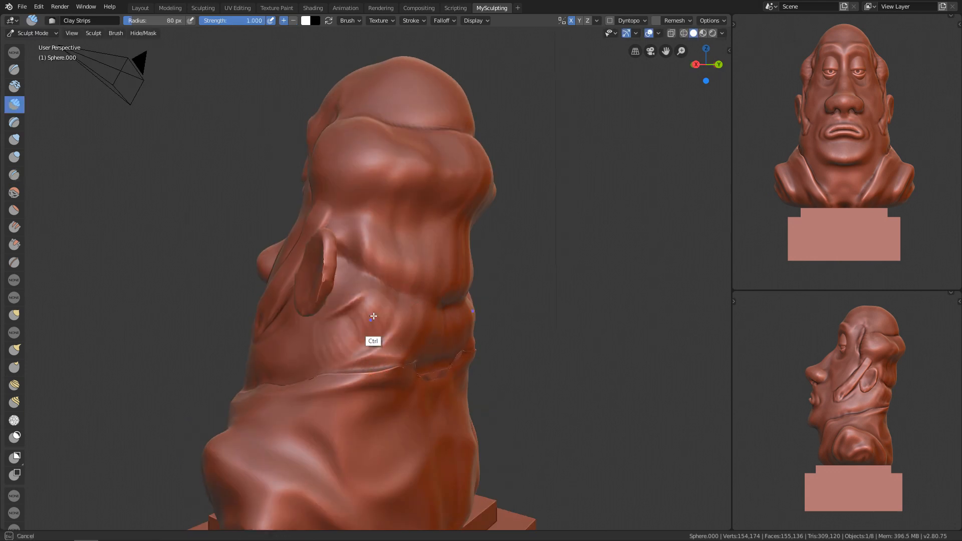
mouse_move(431, 335)
left_mouse_down("alt")
mouse_move(351, 329)
mouse_move(386, 386)
mouse_move(376, 300)
left_mouse_up("alt")
Sharpen the folds at the back of the head and neck with the Crease brush at about 50 px
key("shift+c")
key("f")
left_click(393, 262)
key("KP_1")
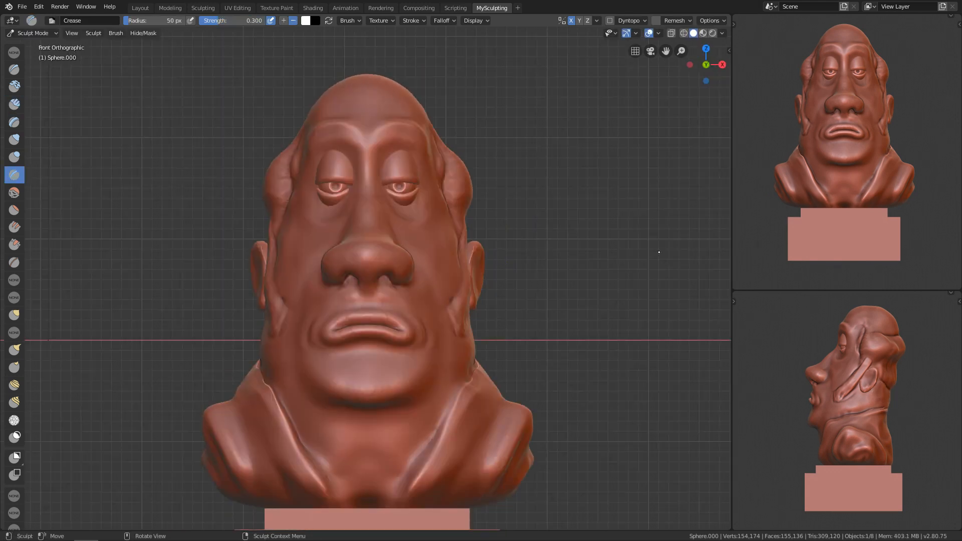
key("KP_3")
scroll(389, 305, "up", 3)
Adjust the sideburn's shape in the front and side views with the Grab brush at about 90 px
key("g")
key("f")
left_click(401, 295)
key("KP_1")
left_click_drag(401, 295, 440, 346, "ctrl+alt")
key("KP_3")
key("f")
left_click(321, 271)
key("KP_1")
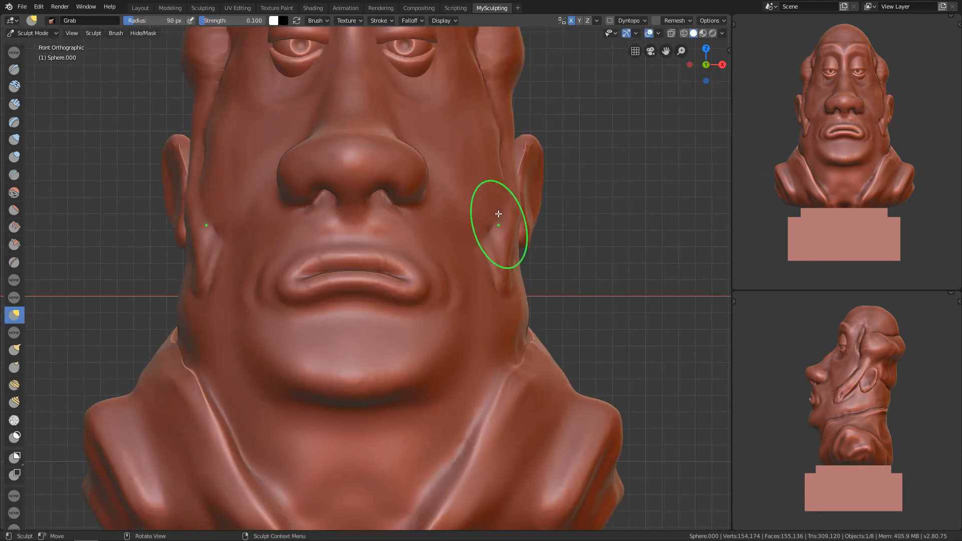
Build up the sideburn in front of the ear with the Clay Strips brush at about 32 px
key("c")
left_click_drag(520, 251, 451, 274, "alt")
left_click_drag(515, 275, 421, 281, "alt")
left_click_drag(371, 351, 415, 255)
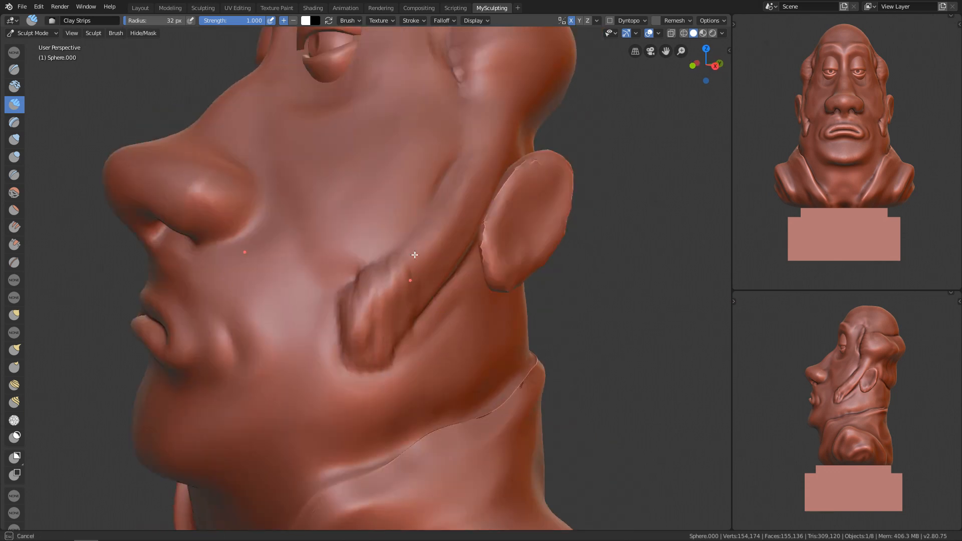
key("KP_1")
left_click_drag(411, 37, 459, 279, "ctrl+alt")
key("grave")
left_click(531, 221)
left_click_drag(441, 346, 412, 258, "ctrl+alt")
Sculpt hair strands along the side hair above and behind the ear with the Clay Strips brush
mouse_move(323, 187)
left_mouse_down("alt")
mouse_move(420, 202)
mouse_move(422, 234)
left_mouse_up("alt")
mouse_move(411, 221)
left_mouse_down("alt")
mouse_move(450, 223)
mouse_move(453, 280)
left_mouse_up("alt")
left_click_drag(401, 260, 455, 269, "alt")
mouse_move(451, 200)
left_mouse_down("alt")
mouse_move(488, 249)
mouse_move(506, 175)
left_mouse_up("alt")
left_click_drag(466, 270, 469, 345)
left_click_drag(510, 157, 519, 180, "alt")
left_click_drag(520, 242, 541, 175)
left_click_drag(533, 328, 546, 243, "alt")
mouse_move(336, 88)
left_mouse_down("alt")
mouse_move(389, 137)
mouse_move(412, 236)
mouse_move(433, 210)
mouse_move(308, 162)
left_mouse_up("alt")
Sharpen the grooves of the side hair with the Crease brush
key("shift+c")
left_click_drag(344, 237, 351, 220, "shift")
mouse_move(352, 219)
left_mouse_down("alt")
mouse_move(468, 279)
mouse_move(451, 305)
mouse_move(438, 203)
mouse_move(398, 242)
left_mouse_up("alt")
left_click_drag(398, 241, 421, 210, "alt")
Adjust the head's silhouette in the front view with the Grab brush, resizing the brush as needed
key("KP_1")
mouse_move(333, 283)
left_mouse_down("ctrl+alt")
mouse_move(449, 289)
mouse_move(420, 210)
mouse_move(416, 145)
left_mouse_up("ctrl+alt")
key("g")
left_click_drag(416, 145, 431, 231, "alt+shift")
key("f")
left_click(397, 101)
mouse_move(381, 86)
left_mouse_down("alt")
mouse_move(374, 188)
mouse_move(428, 144)
mouse_move(419, 181)
mouse_move(450, 174)
mouse_move(389, 146)
mouse_move(393, 254)
left_mouse_up("alt")
key("f")
left_click(396, 173)
key("KP_1")
left_click_drag(426, 476, 463, 327, "alt+shift")
Return to Object Mode, deselect everything and save the file
key("Tab")
key("alt+a")
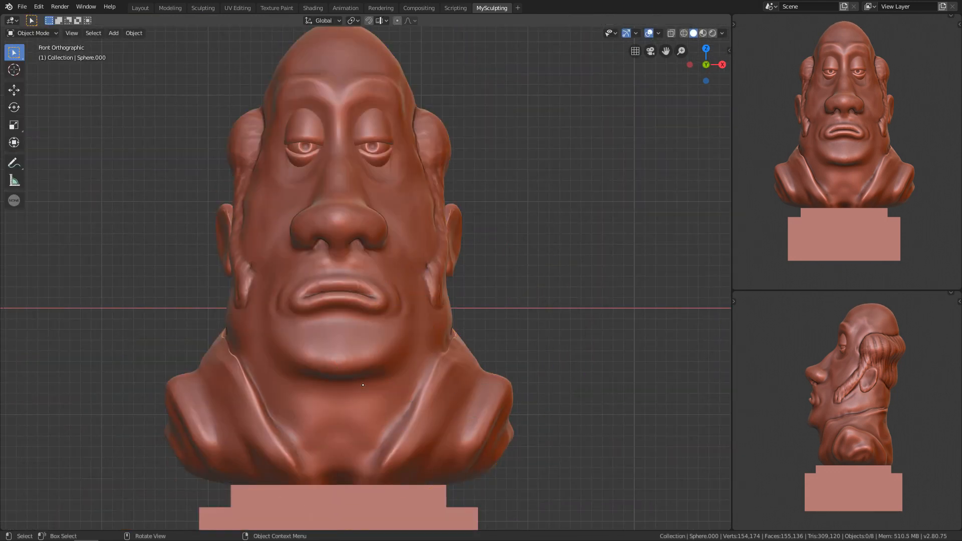
middle_click_drag(426, 186, 730, 311, "ctrl")
key("ctrl+s")
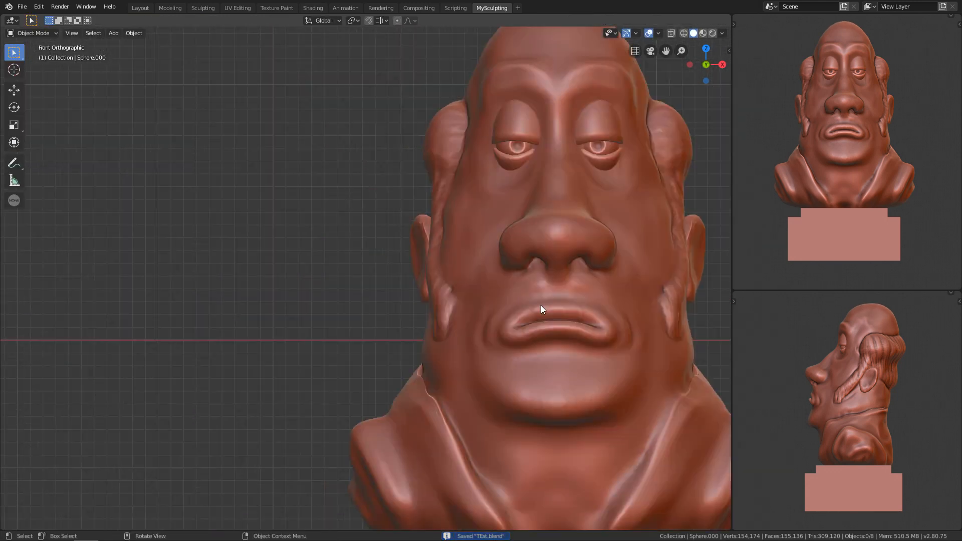
Add a mesh cylinder at the scene's origin
middle_click_drag(541, 307, 371, 208, "shift")
key("shift+a")
mouse_move(445, 254)
left_click(488, 303)
scroll(460, 326, "down", 8)
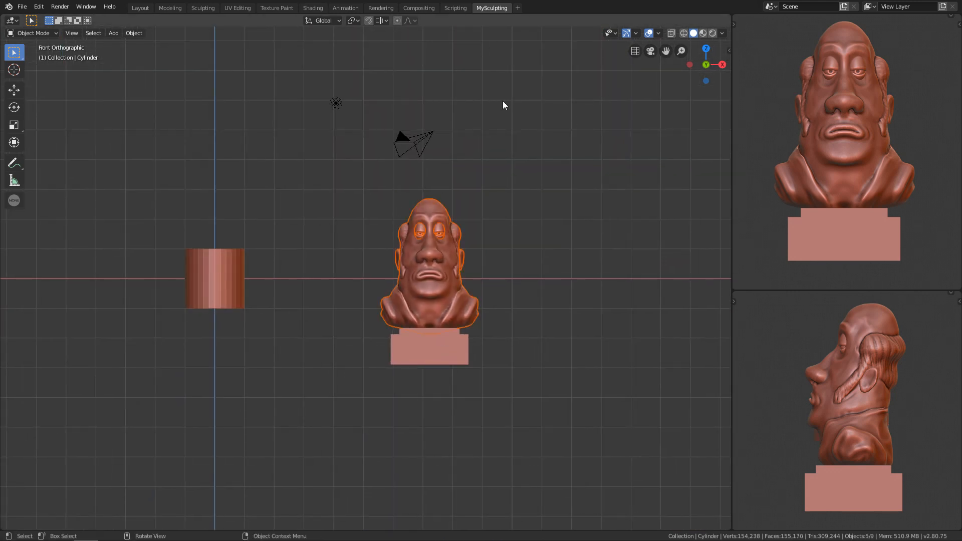
Select the bust with its pedestal and clear the location of all its objects
left_click_drag(349, 200, 513, 337)
scroll(521, 350, "up", 1)
key("alt+g")
scroll(380, 308, "up", 2)
middle_click_drag(421, 252, 411, 289, "shift")
Clear the ears' location and move them back beside the head in the front view
left_click(518, 279)
key("g")
left_click(3, 213)
middle_click_drag(122, 215, 295, 216, "shift")
key("alt+g")
key("g")
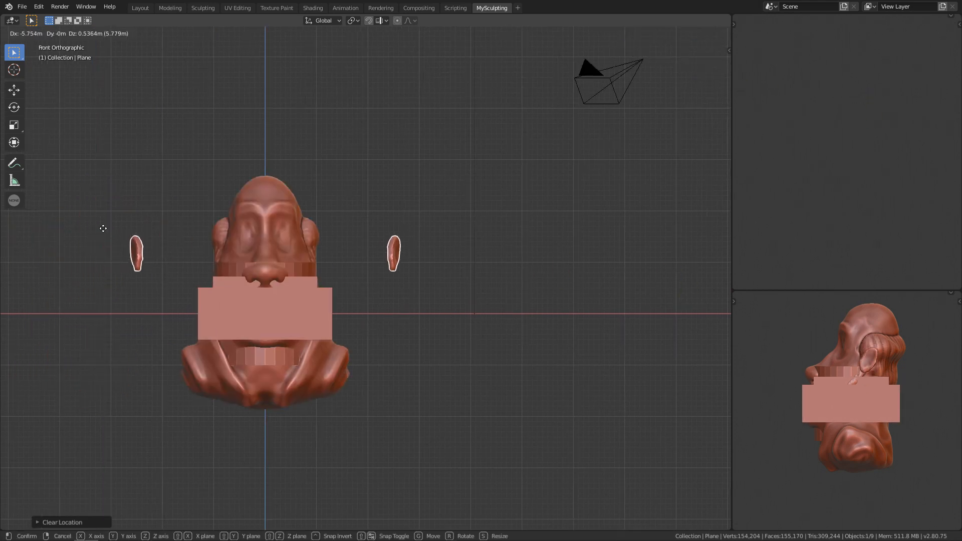
left_click(178, 221)
scroll(241, 231, "up", 5)
middle_click_drag(358, 240, 278, 253)
Align the ears with the sides of the head in the side and front views
key("KP_3")
key("g")
left_click(468, 299)
key("KP_1")
key("g")
left_click(249, 347)
Move the pedestal along the Z axis to sit below the bust
middle_click_drag(249, 347, 449, 169, "shift")
left_click(445, 160)
key("g")
key("y")
key("z")
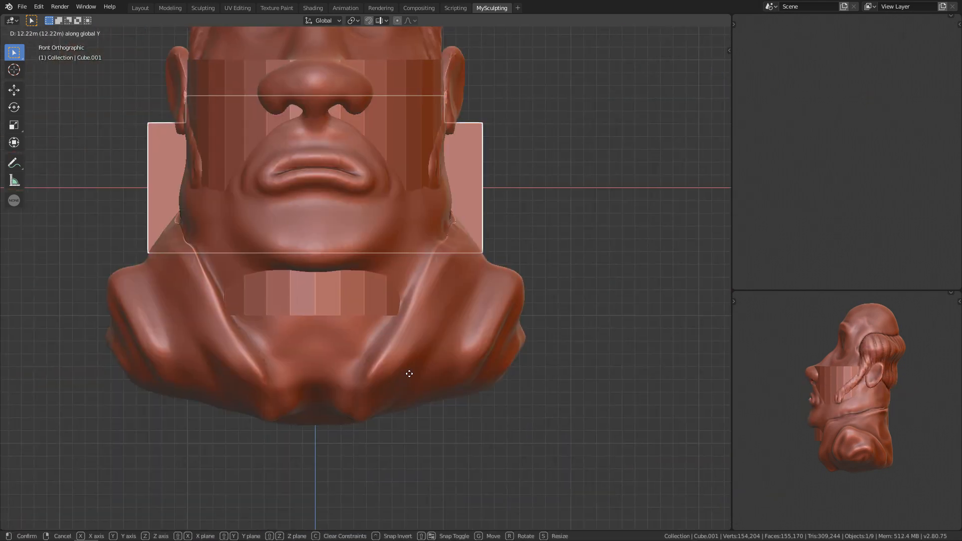
left_click(429, 468)
middle_click_drag(383, 177, 394, 187, "shift")
Turn on X-ray and move the upper eyelids up to the eye sockets in the side and front views
left_click(397, 160)
scroll(381, 160, "down", 3)
middle_click_drag(360, 135, 373, 214, "shift")
scroll(552, 228, "down", 2)
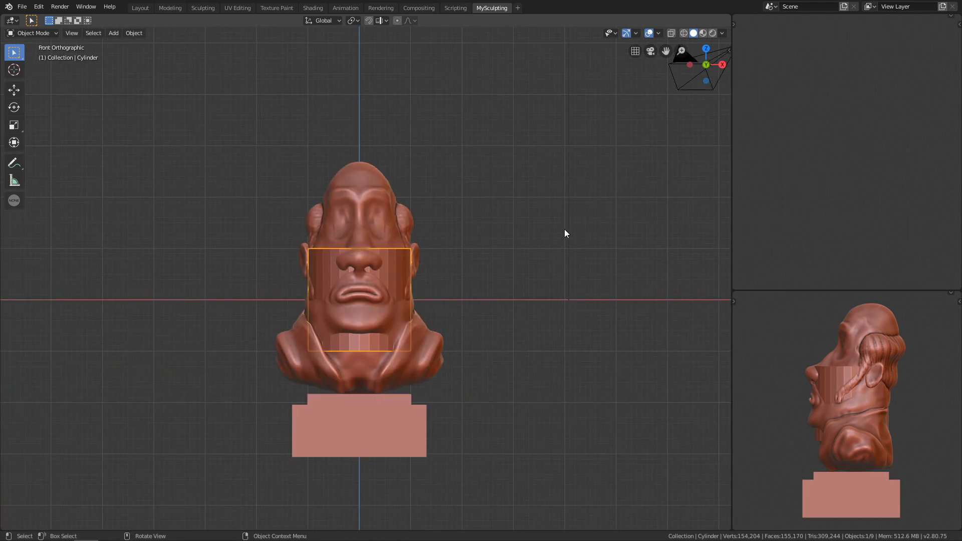
key("alt+z")
scroll(396, 226, "up", 1)
left_click(362, 299)
left_click(464, 119)
key("KP_3")
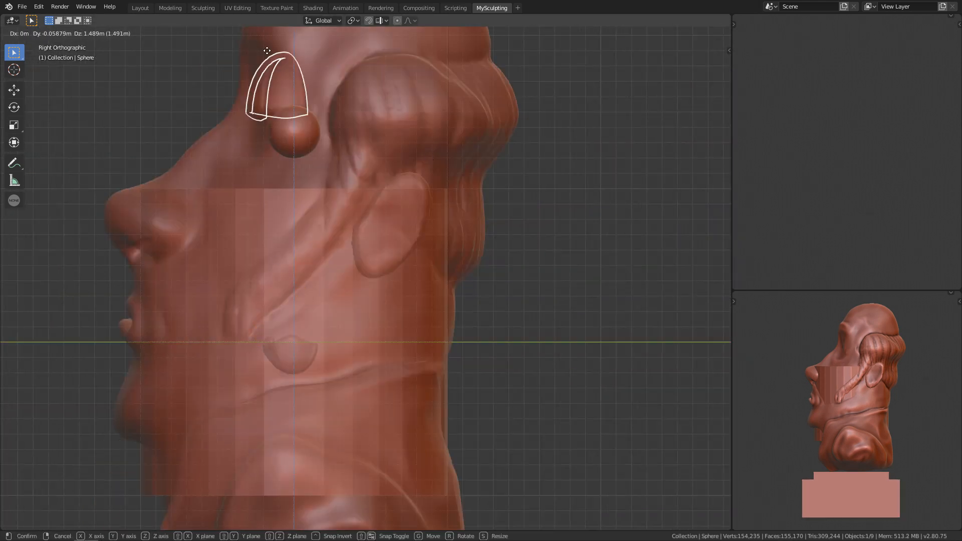
left_click(245, 161)
key("KP_1")
key("g")
left_click(521, 139)
Move the eyeballs into the eye sockets, checking their depth in the side view
left_click(368, 97)
key("g")
left_click(409, 102)
left_click(671, 33)
left_click(409, 132)
key("grave")
left_click(691, 150)
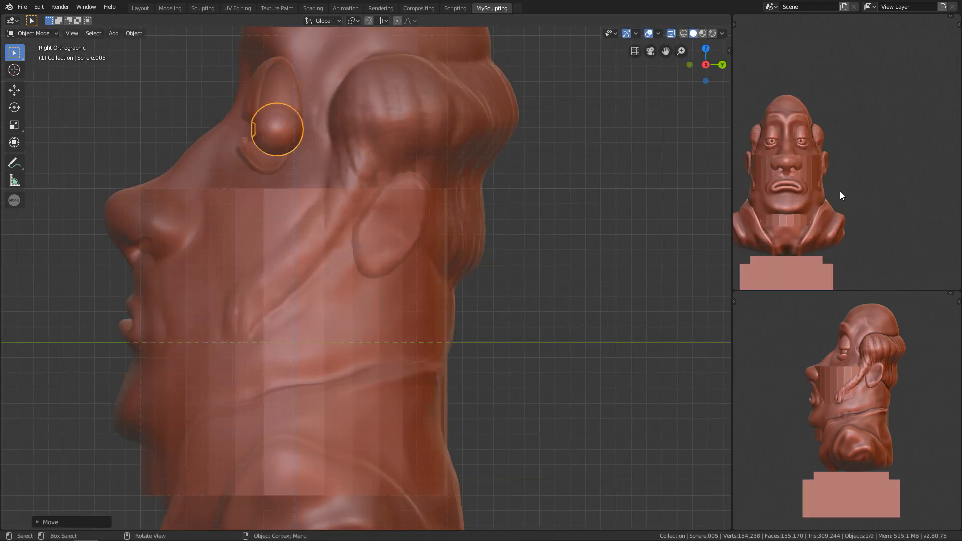
Reposition the upper eyelids over the eyeballs in the front and side views and turn off X-ray
scroll(855, 197, "up", 5)
key("KP_1")
key("g")
left_click(240, 149)
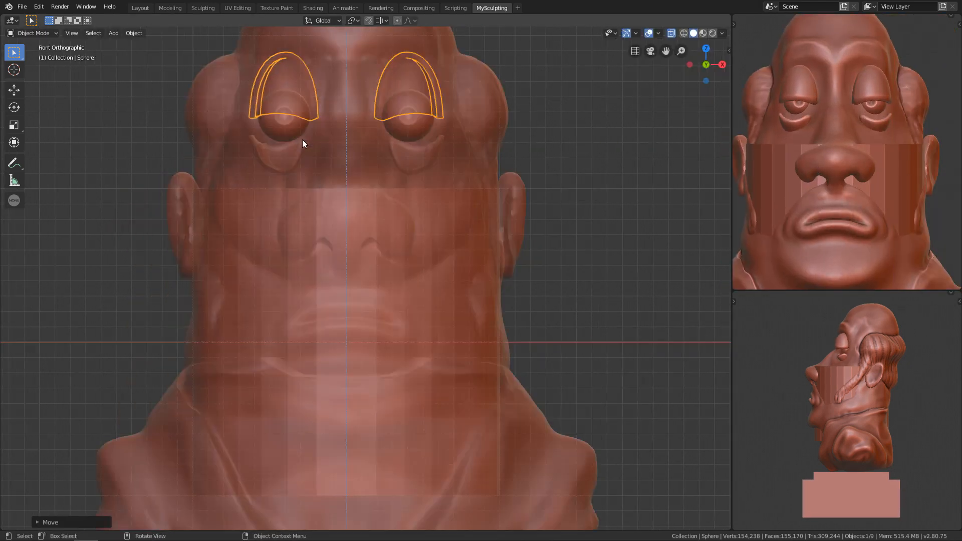
left_click(671, 33)
middle_click_drag(531, 151, 507, 244)
key("KP_1")
key("KP_3")
key("g")
left_click(421, 158)
key("KP_1")
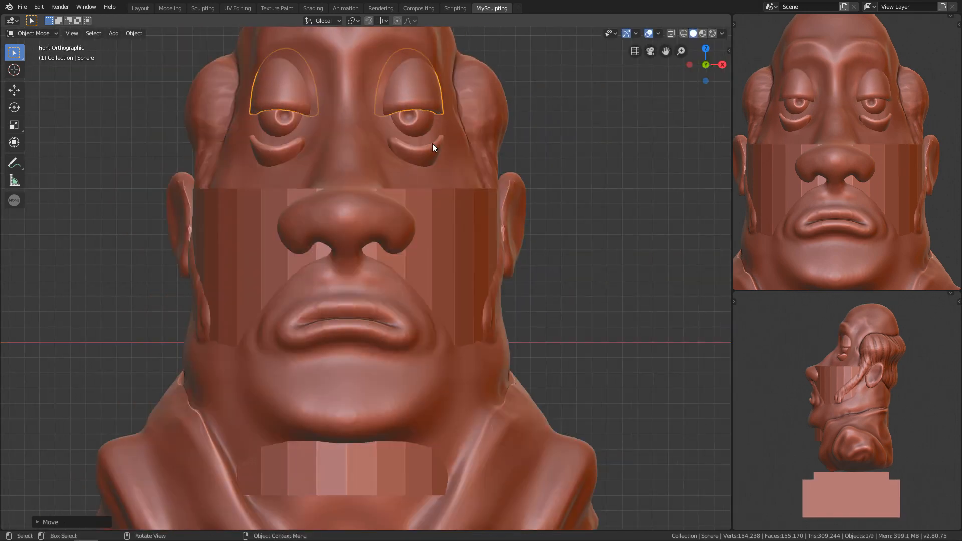
Fine-tune the upper eyelids' placement over the eyeballs in the front view
middle_click_drag(407, 175, 388, 270, "shift")
scroll(387, 269, "up", 2)
key("g")
left_click(396, 253)
middle_click_drag(486, 168, 395, 212)
scroll(396, 212, "down", 2)
key("KP_1")
key("g")
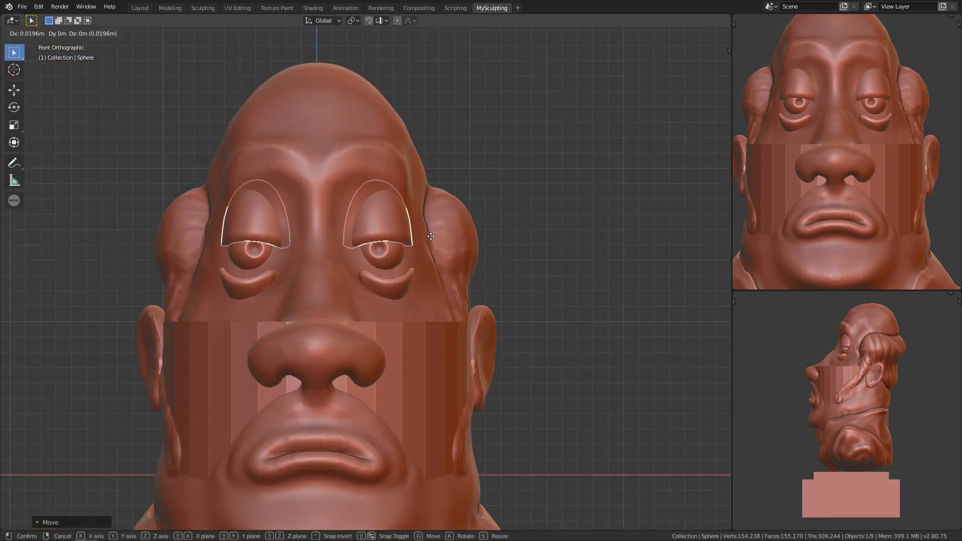
left_click(430, 236)
Fit the lower eyelids against the eyeballs in the side view
left_click(392, 281)
key("g")
key("KP_3")
key("g")
left_click(393, 270)
key("KP_1")
key("KP_3")
key("g")
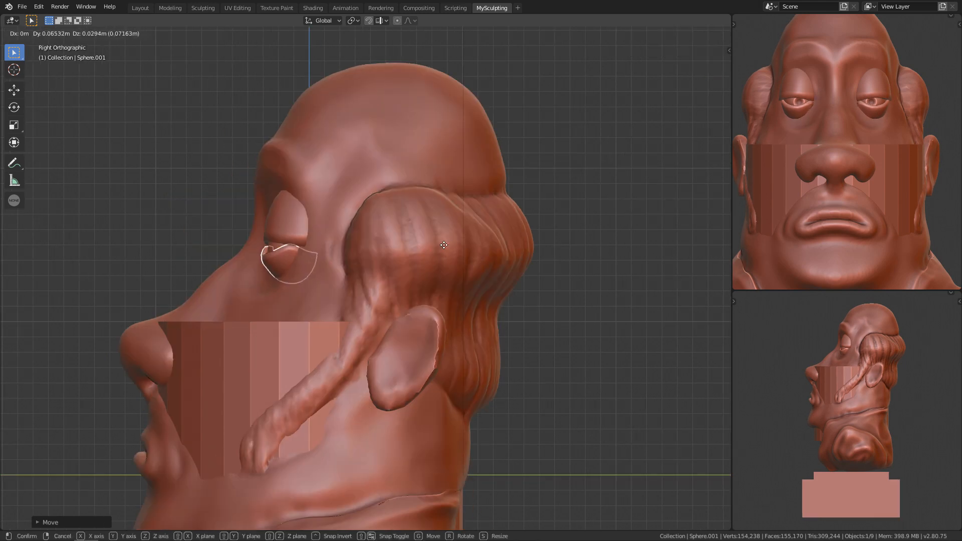
left_click(380, 281)
Undo the repositioning of the bust's separate parts
middle_click_drag(301, 200, 217, 144)
scroll(217, 144, "down", 5)
key("KP_1")
key("ctrl+z")
key("ctrl+z")
key("ctrl+z")
key("ctrl+z")
key("ctrl+z")
key("ctrl+z")
key("ctrl+z")
key("ctrl+z")
key("ctrl+z")
key("ctrl+z")
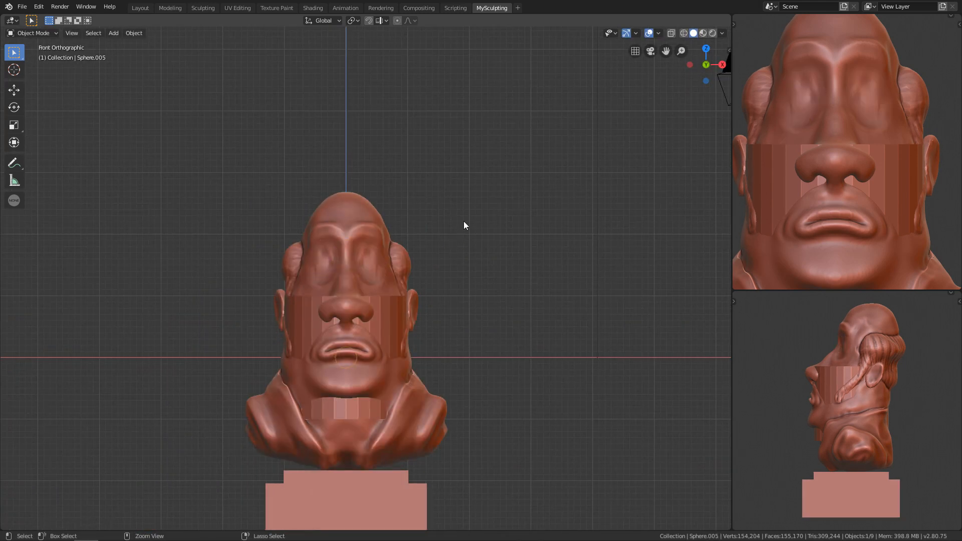
Select all the bust's parts with the pedestal and move them about -7.2 m along X to the cylinder at the origin
left_click(462, 220)
scroll(462, 220, "down", 1)
middle_click_drag(701, 312, 522, 285, "shift")
left_click(171, 316)
left_click_drag(443, 214, 649, 479)
key("x")
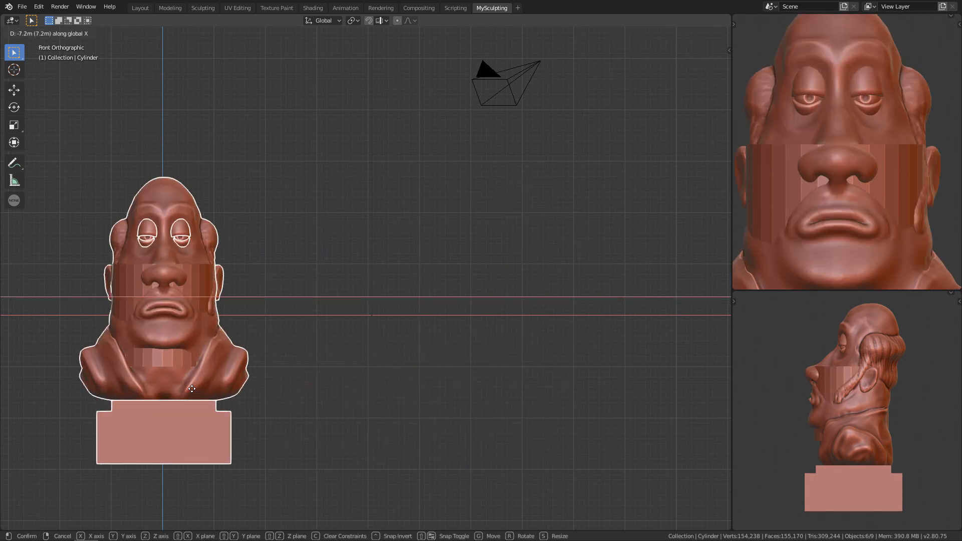
key("KP_Decimal")
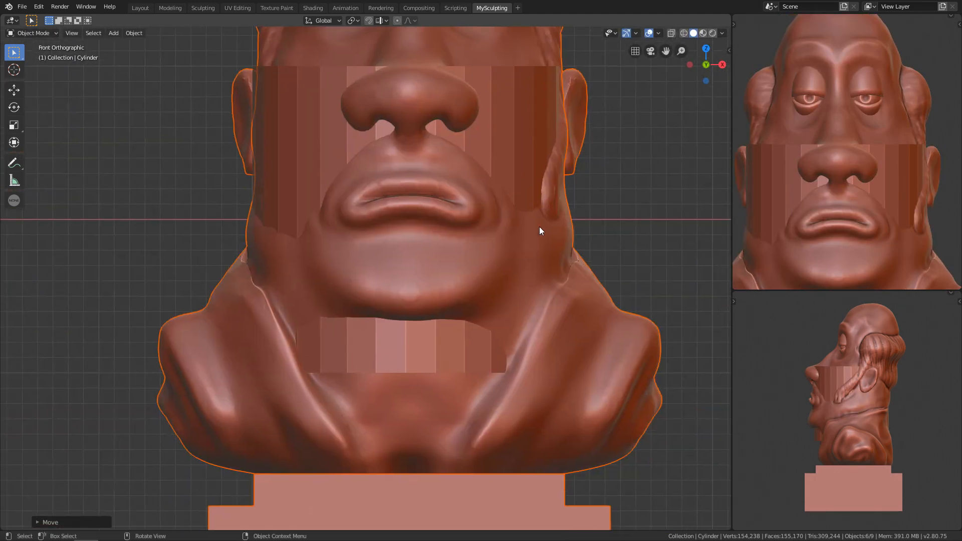
Move the cylinder down along the Z axis, away from the face
left_click(532, 221)
scroll(532, 221, "down", 4)
key("g")
key("z")
left_click(527, 509)
middle_click_drag(406, 301, 410, 476, "shift")
scroll(411, 478, "up", 1)
left_click(412, 479)
Adjust the cylinder's height along the Z axis and scale it up around the bust in the top view
key("KP_7")
scroll(402, 395, "down", 3)
key("KP_1")
key("g")
key("z")
left_click(400, 132)
key("KP_7")
key("s")
left_click(646, 255)
Delete the cylinder's top and bottom cap faces to leave an open tube
key("Tab")
left_click(397, 322)
middle_click_drag(397, 322, 423, 286)
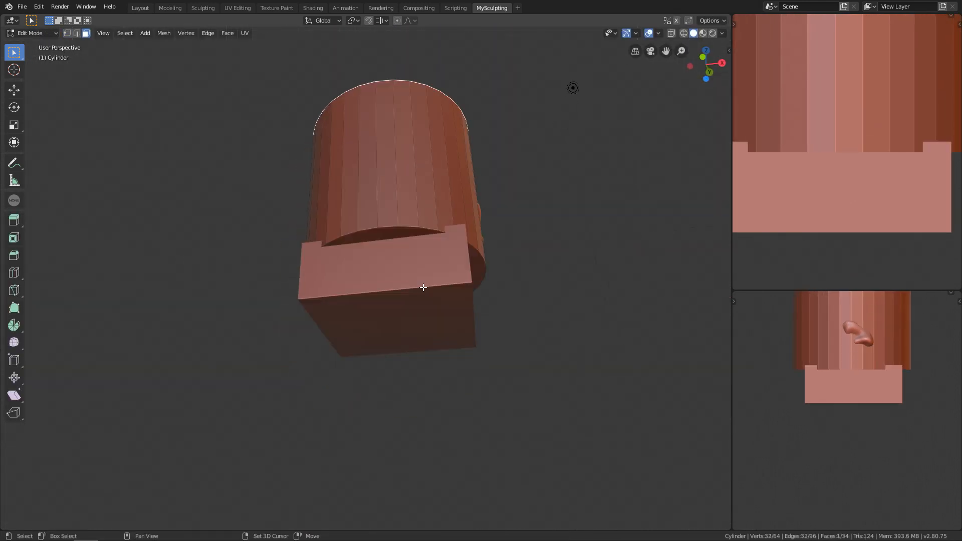
scroll(400, 226, "up", 3)
left_click(396, 215, "shift")
key("x")
left_click(397, 225)
Scale up the cylinder's upper edge loop so that the tube flares outward towards the top
middle_click_drag(397, 225, 436, 247)
key("1")
left_click(437, 248, "alt")
key("KP_1")
key("s")
left_click(586, 323)
middle_click_drag(561, 280, 531, 217)
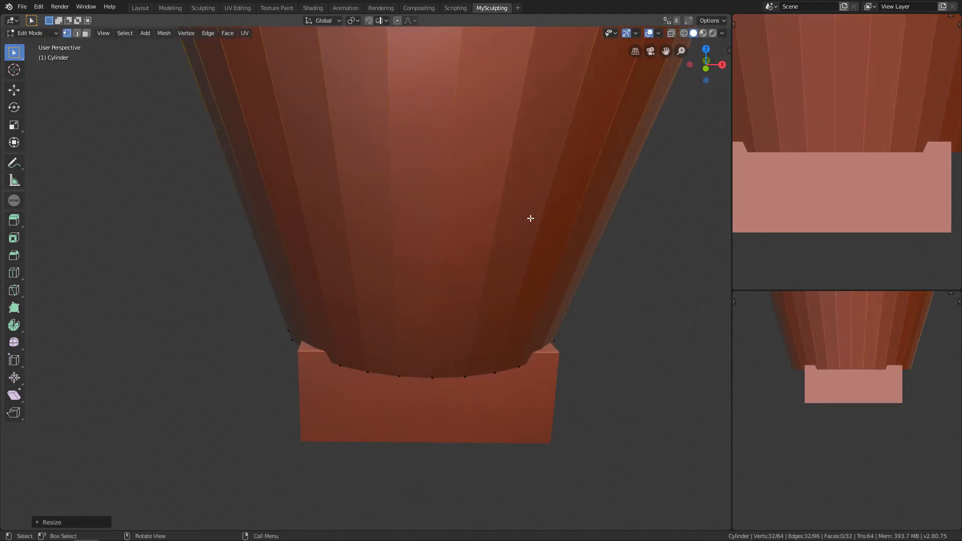
key("KP_1")
key("s")
left_click(528, 233)
Delete the cylinder's front faces and scale the whole mesh down along Z to form a short collar
key("3")
left_click(390, 195)
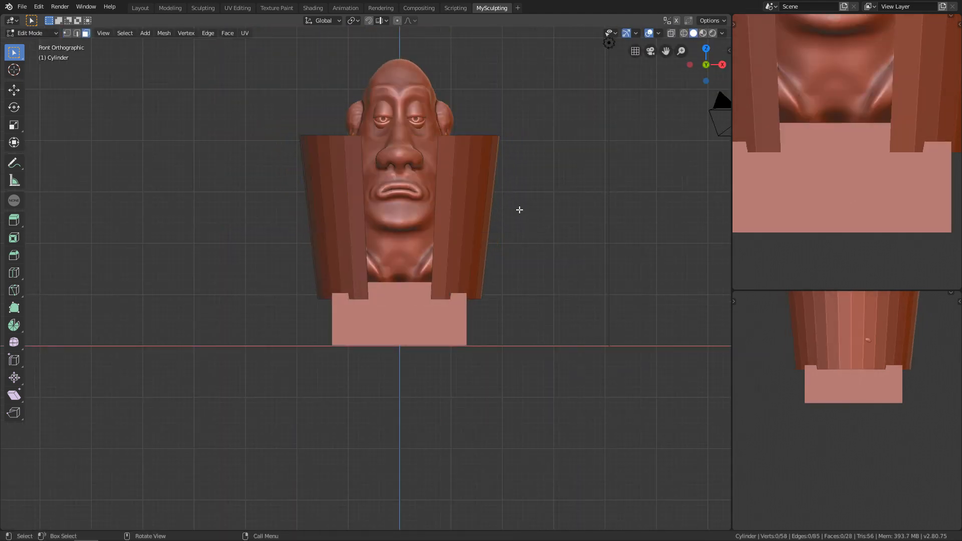
key("a")
key("s")
key("z")
left_click(440, 230)
scroll(440, 230, "up", 4)
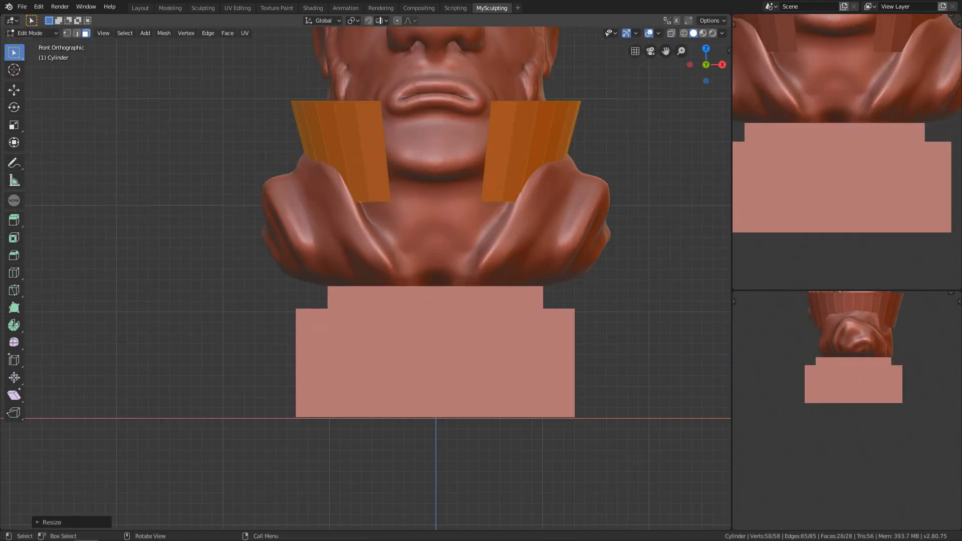
right_click(588, 207)
middle_click_drag(557, 193, 483, 255, "shift")
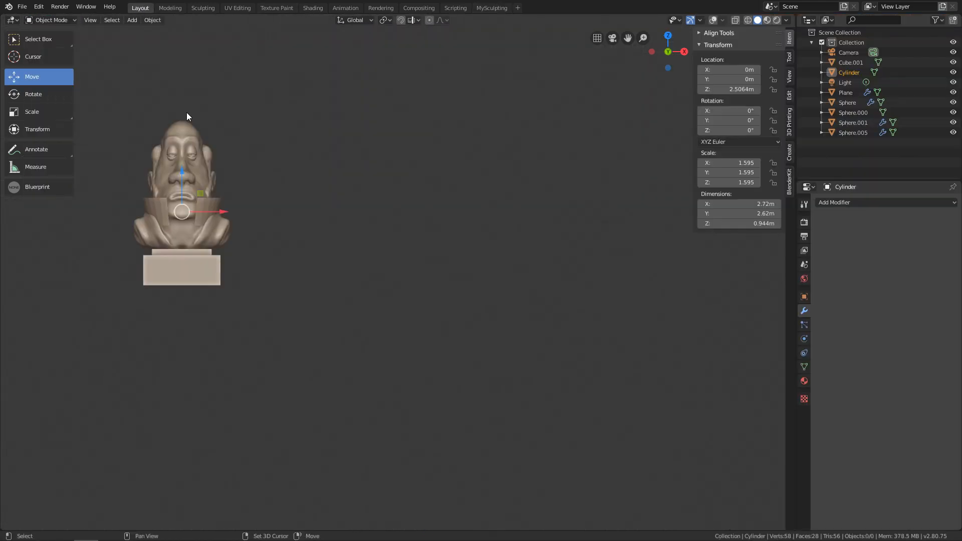
Add a Solidify modifier to the collar with a thickness of 0.04 m and an offset of 1
scroll(695, 225, "up", 6)
left_click(829, 204)
left_click(756, 350)
middle_click_drag(452, 209, 524, 265, "shift")
scroll(524, 265, "up", 3)
left_click_drag(848, 247, 827, 248)
scroll(551, 260, "down", 3)
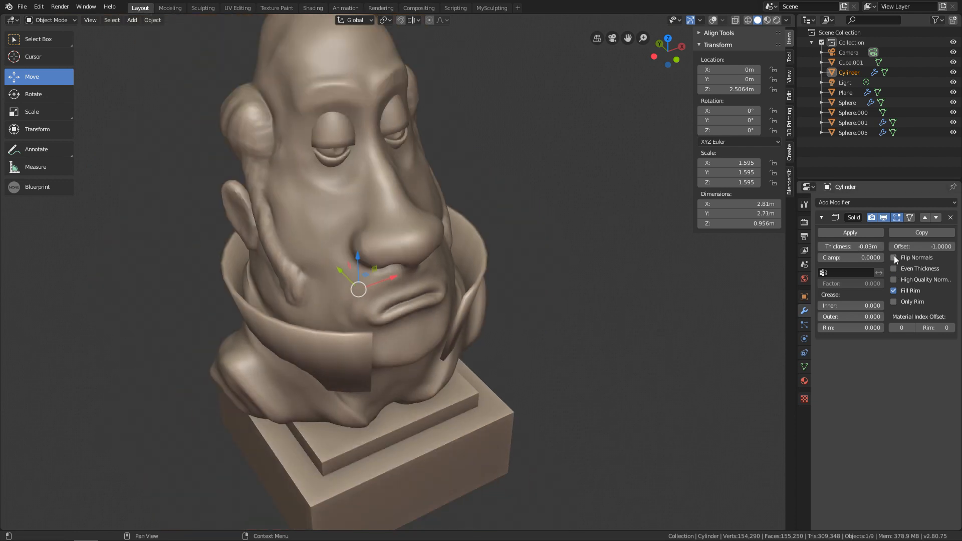
left_click_drag(921, 247, 954, 246)
left_click_drag(851, 247, 874, 247)
key("KP_1")
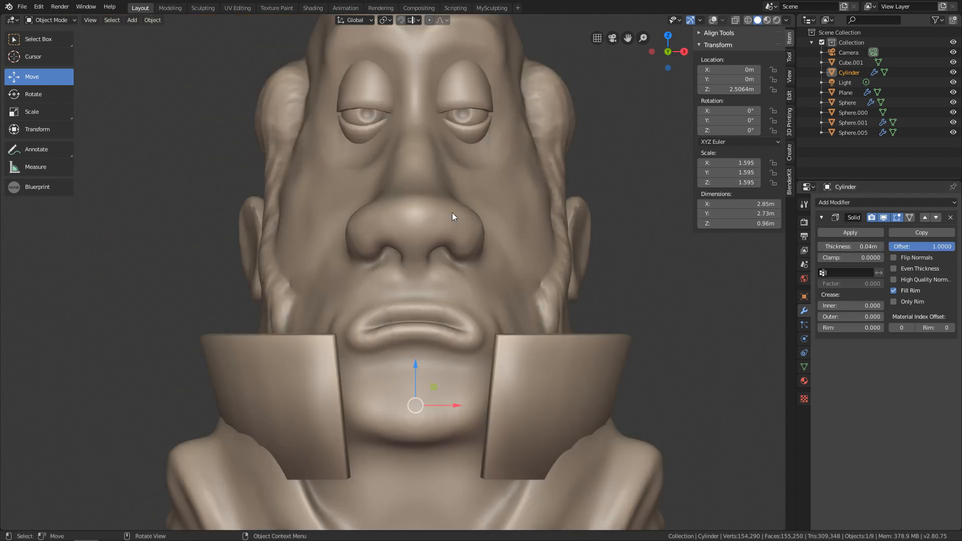
Select the collar's lower ring of vertices in wireframe and scale it to fit around the neck
key("Tab")
key("Tab")
key("Tab")
key("g")
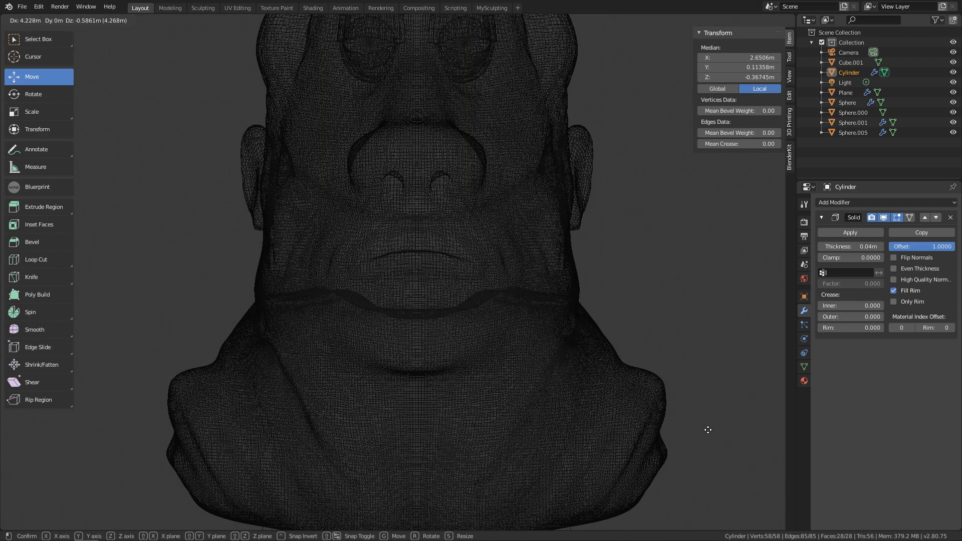
left_click(86, 20)
left_click(54, 40)
left_click_drag(154, 349, 799, 532)
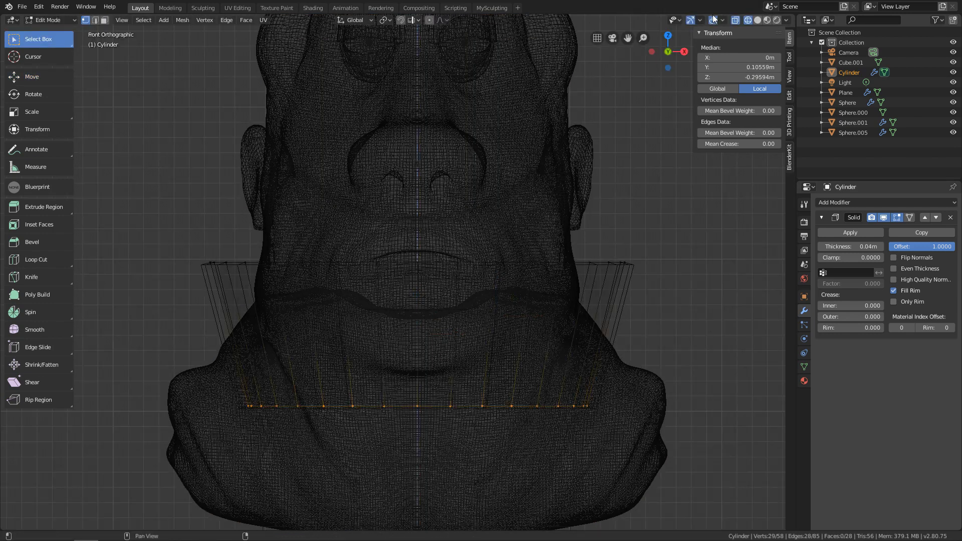
left_click(714, 20)
key("s")
left_click(683, 423)
Try to scale the collar's upper ring of vertices
key("shift+z")
left_click_drag(160, 213, 687, 308)
key("s")
right_click(698, 331)
key("shift+z")
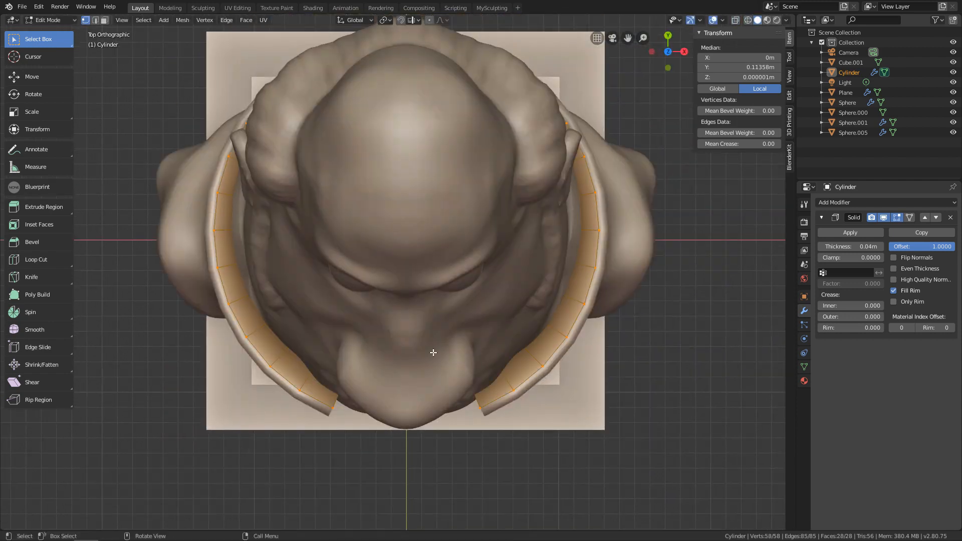
scroll(316, 306, "up", 1)
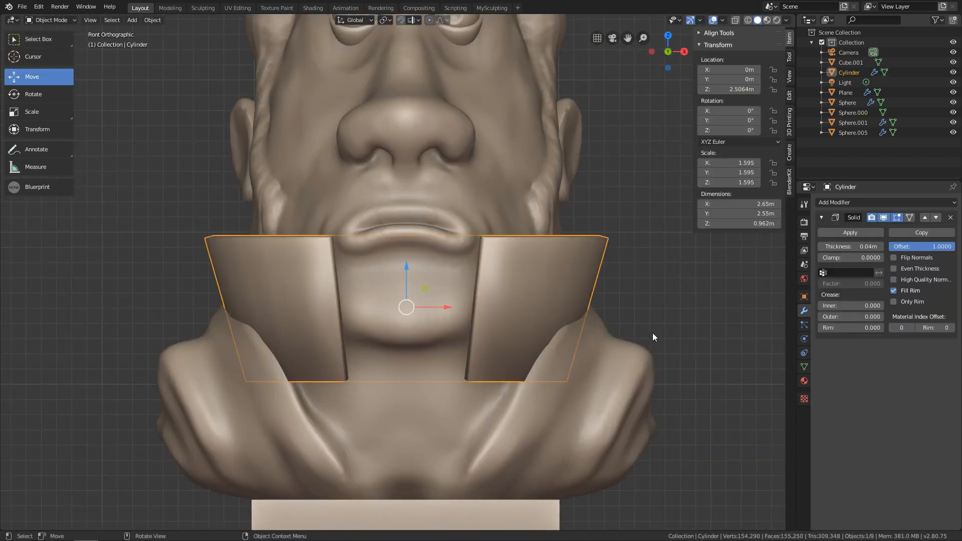
Flatten the collar along Z to a scale of 1.047 and move it -0.194 m along Z
key("s")
key("z")
right_click(588, 292)
middle_click_drag(661, 351, 630, 272, "shift")
key("s")
key("z")
left_click(532, 190)
key("g")
key("z")
left_click(552, 221)
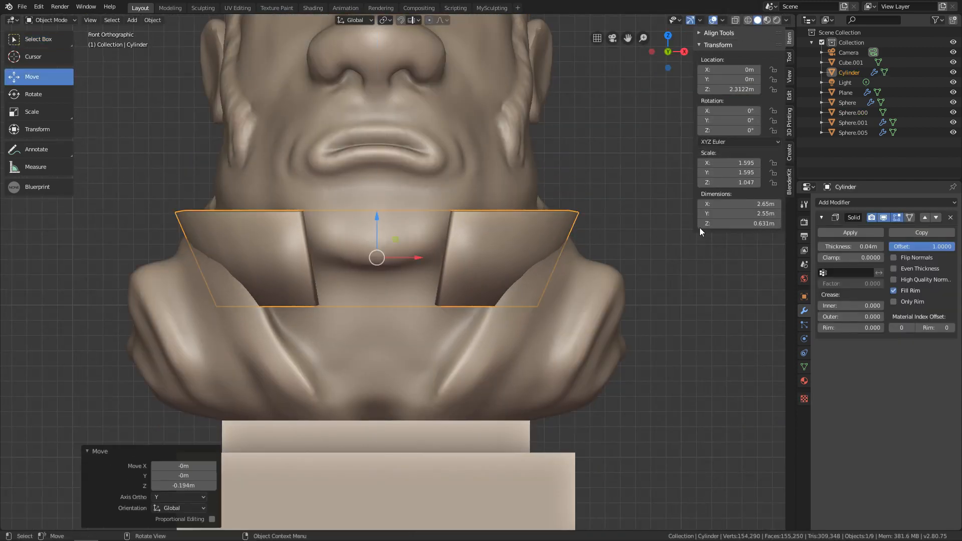
Tilt the collar 14.8° about X and reposition it around the neck in the side view
key("KP_3")
key("r")
left_click(566, 160)
key("g")
scroll(480, 298, "down", 4)
scroll(426, 269, "up", 4)
left_click(495, 275)
Scale the collar's upper ring of vertices to about 0.927, then slightly further inward around the neck
key("ctrl+Tab")
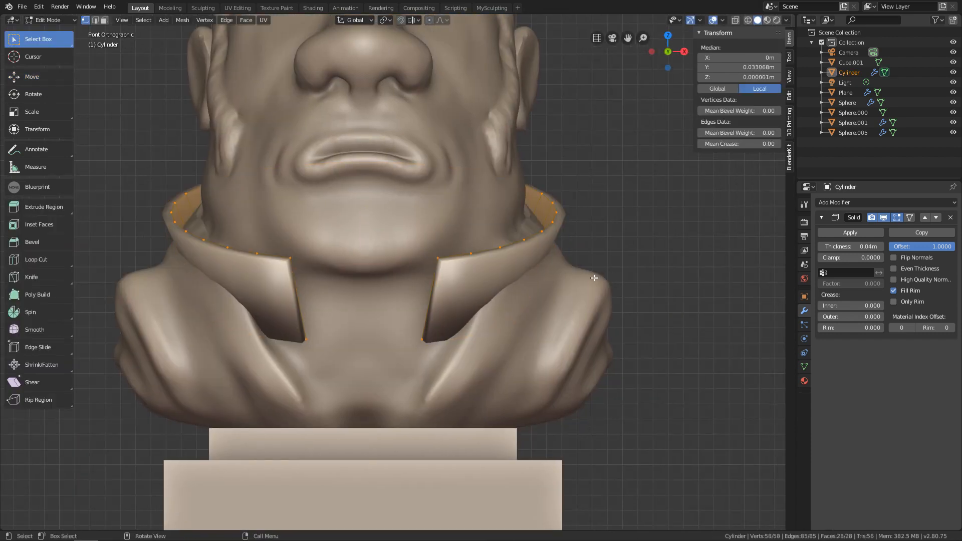
key("shift+z")
left_click_drag(577, 269, 621, 214)
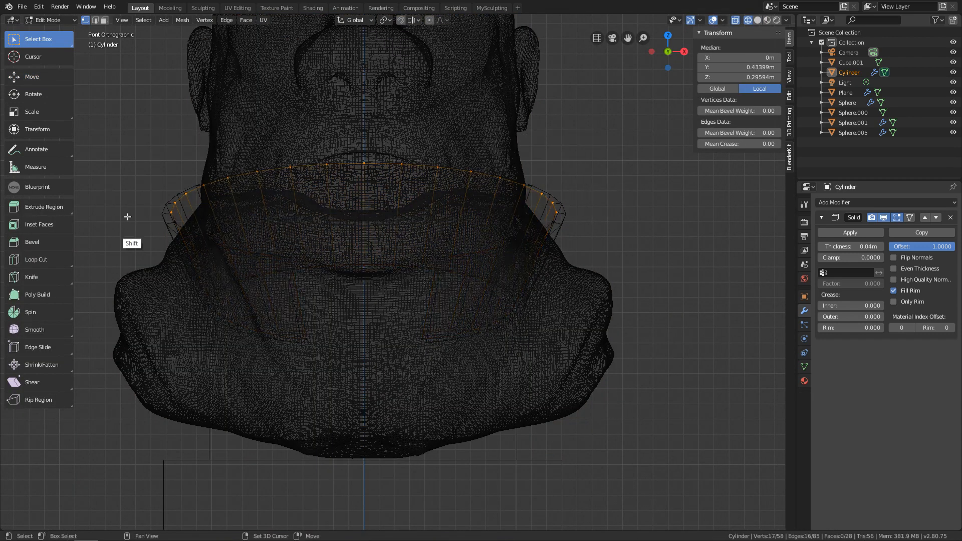
key("s")
left_click(593, 232)
key("shift+z")
key("s")
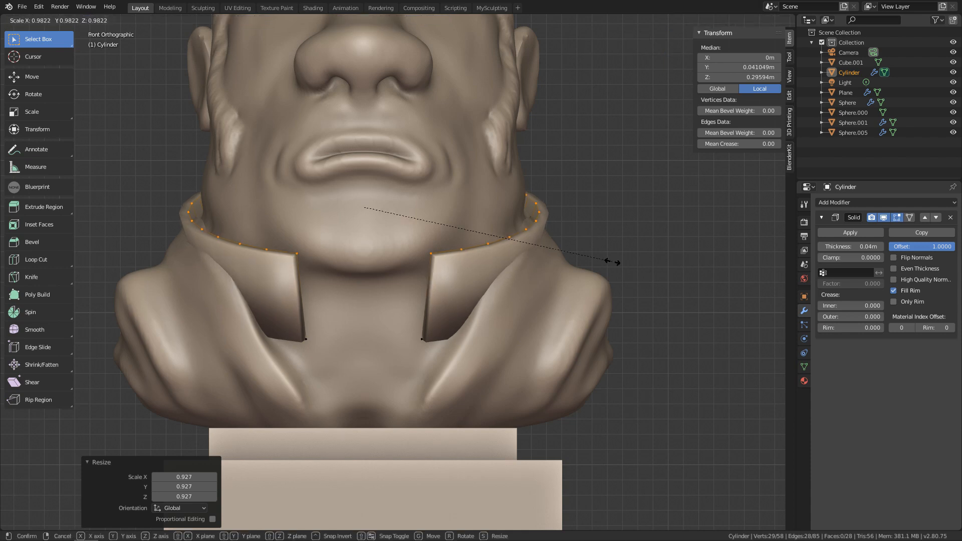
left_click(355, 303)
mouse_move(423, 376)
middle_mouse_down()
mouse_move(435, 406)
mouse_move(421, 382)
middle_mouse_up()
middle_click_drag(392, 366, 403, 292, "shift")
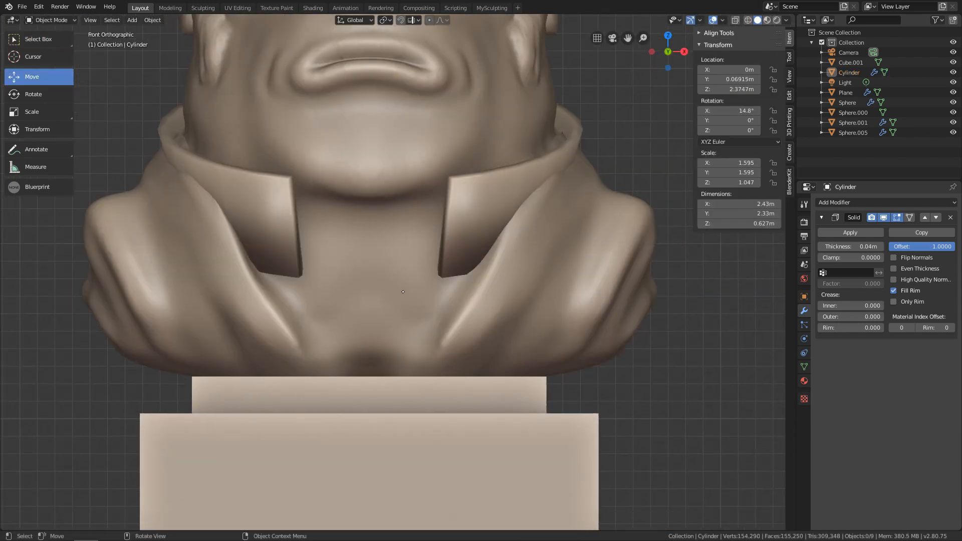
Add a cube at the world origin and give it a level 2 Subdivision Surface modifier
key("shift+a")
mouse_move(400, 300)
left_click(461, 311)
key("alt+g")
scroll(323, 386, "down", 6)
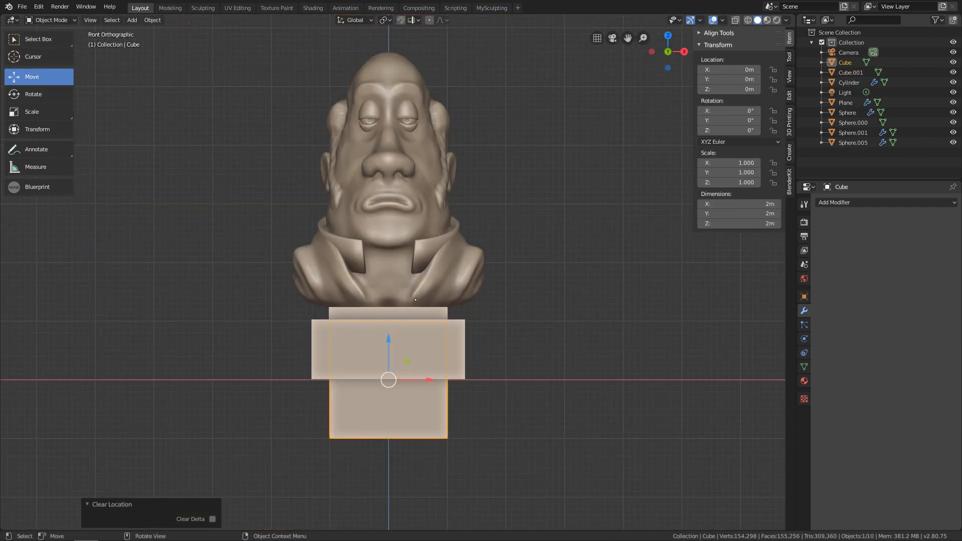
key("ctrl+2")
Move the cube -1.43 m along Y and 1.73 m along Z, and scale it to about 0.152 as the bow tie's knot
key("KP_3")
key("g")
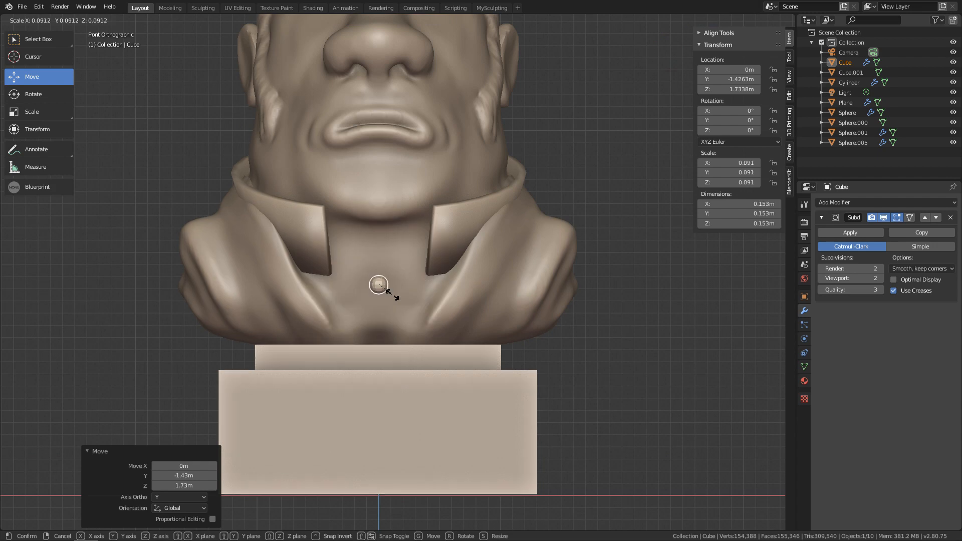
scroll(380, 288, "up", 5)
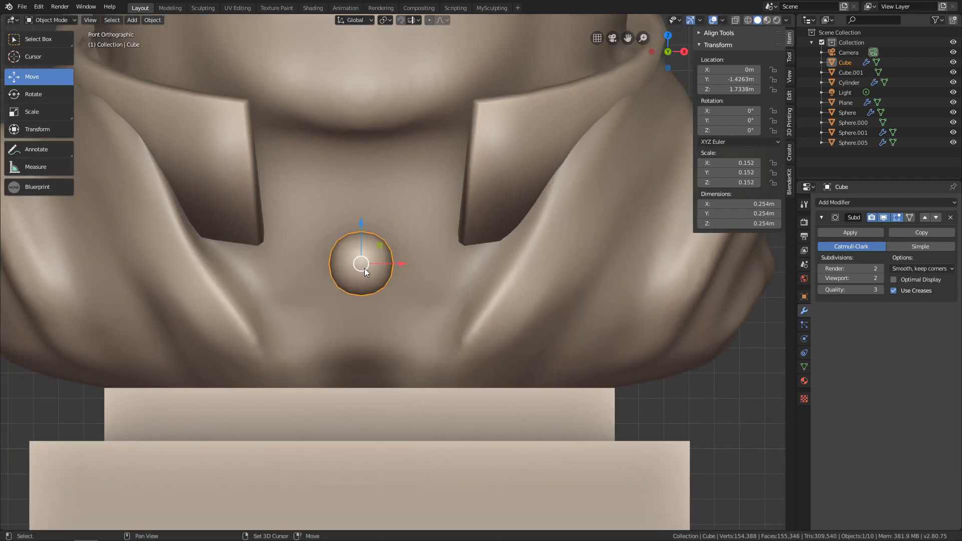
Duplicate the knot in place and add an X-axis Mirror modifier to the copy with Cube as mirror object
key("shift+d")
key("Escape")
left_click(866, 202)
left_click(762, 299)
Shift the duplicate's mesh sideways from the knot and scale its outer face by about 1.721 to form the bow's wing
key("Tab")
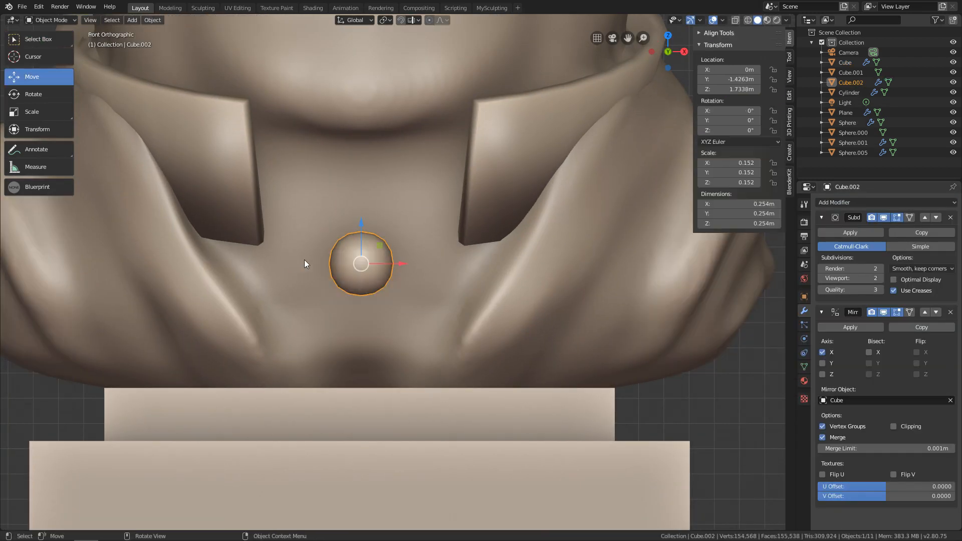
key("g")
key("shift+z")
key("shift+z")
key("s")
left_click(760, 322)
key("alt+z")
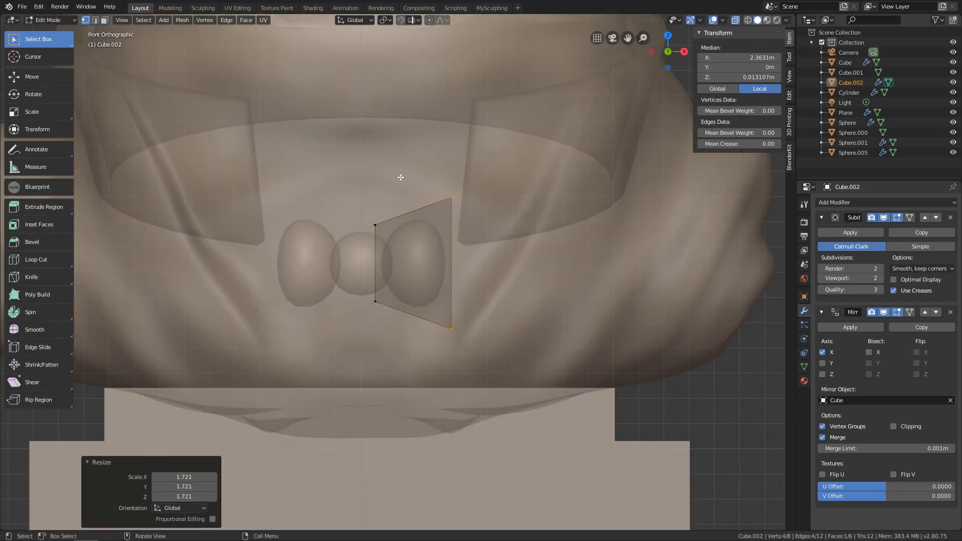
Move the wing's outer face and add edge loops close to the wing's outer and inner ends
left_click_drag(425, 165, 575, 353)
key("g")
scroll(381, 267, "up", 1)
middle_click_drag(381, 267, 402, 277, "shift")
key("ctrl+r")
left_click(436, 216)
left_click(473, 217)
key("ctrl+r")
left_click(421, 224)
left_click(399, 225)
Scale the wing's inner vertices by about 0.582 to pinch the wing next to the knot
left_click_drag(370, 207, 440, 350)
key("s")
left_click(600, 343)
middle_click_drag(596, 342, 524, 368)
key("KP_7")
scroll(501, 368, "down", 1)
middle_click_drag(479, 396, 460, 277, "shift")
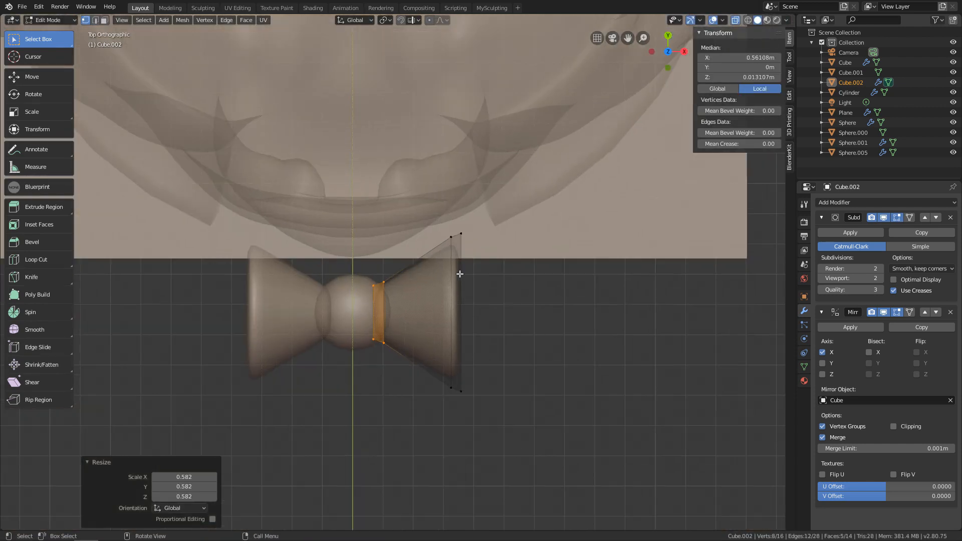
Scale the wing's outer end down along Y to make the bow thinner
scroll(460, 277, "up", 1)
left_click_drag(429, 221, 544, 434)
key("s")
key("y")
left_click(533, 385)
Cut a lengthwise edge loop through the wing's middle and pull its outer middle vertices outward
key("ctrl+r")
left_click(472, 318)
left_click_drag(450, 301, 516, 336)
key("g")
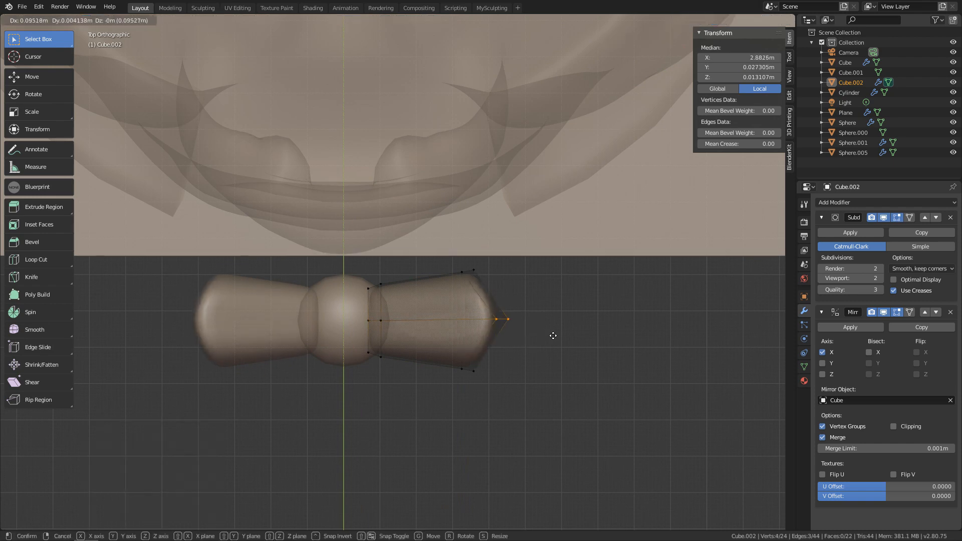
left_click(569, 334)
middle_click_drag(562, 350, 468, 331)
key("KP_1")
middle_click_drag(327, 125, 341, 239, "shift")
key("Tab")
left_click(735, 22)
Select the knot and wings together and move them 0.426 m along Y and 0.0286 m along Z to the neck
scroll(401, 281, "down", 4)
left_click(377, 284)
left_click(419, 285)
middle_click_drag(418, 288, 333, 332)
key("KP_7")
left_click(377, 303, "shift")
key("KP_3")
key("g")
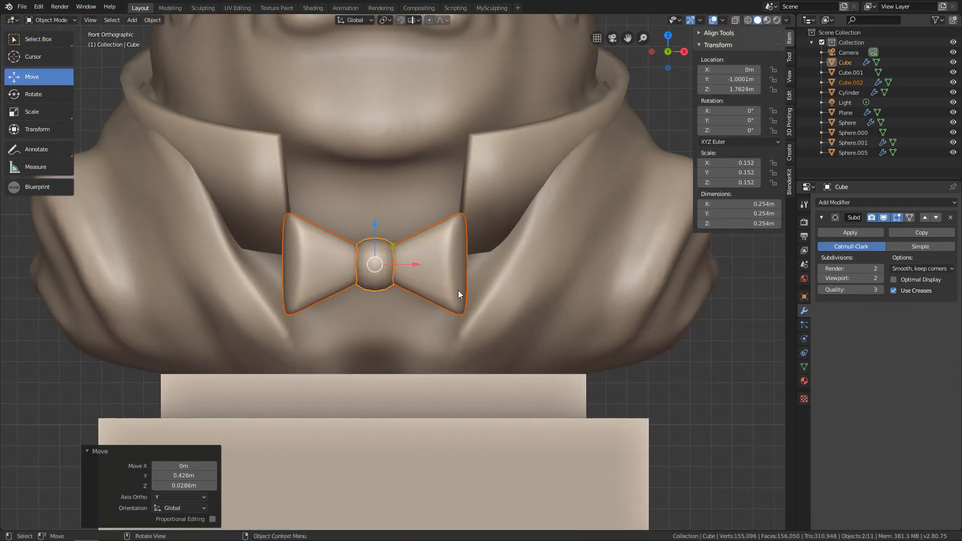
Open the bow tie wing for mesh editing with see-through display and try to reposition its upper corner vertices
key("Tab")
scroll(401, 251, "up", 3)
key("alt+z")
key("KP_7")
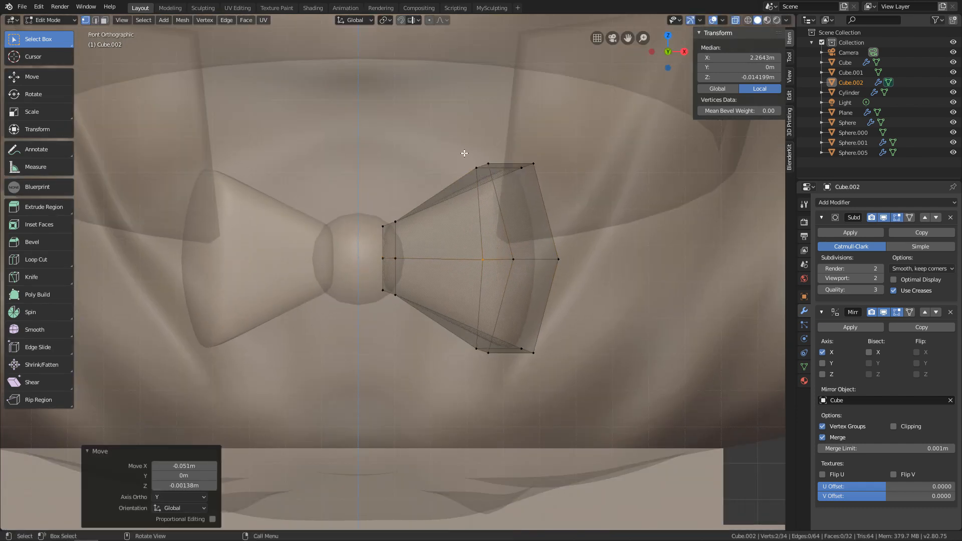
left_click_drag(464, 154, 498, 175)
key("g")
right_click(487, 164)
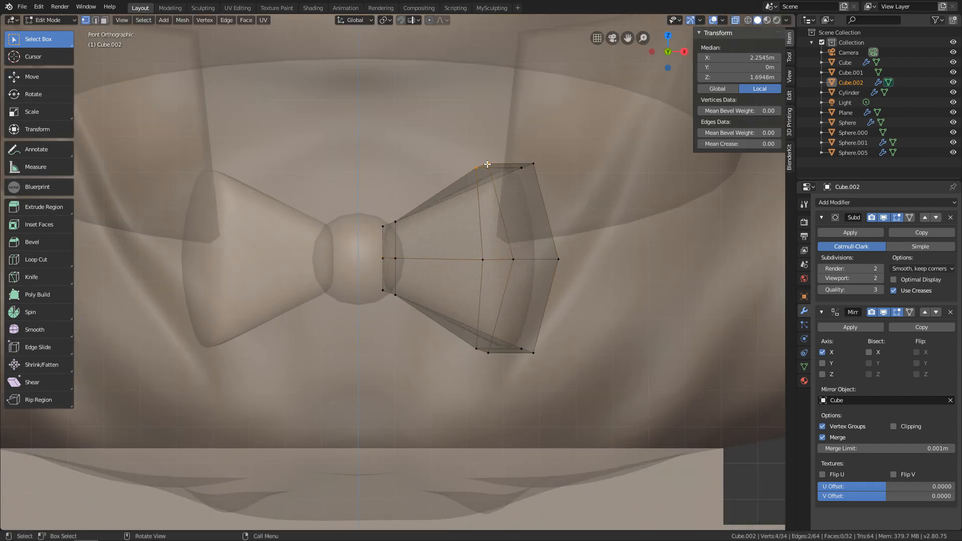
left_click(521, 175)
key("g")
right_click(516, 178)
Move the wing's corner vertices inward in front view to round off the bow tie's outer ends
middle_click_drag(551, 201, 532, 228)
key("KP_1")
left_click(470, 156)
left_click(528, 339)
key("g")
left_click(483, 354)
key("Tab")
scroll(458, 266, "down", 4)
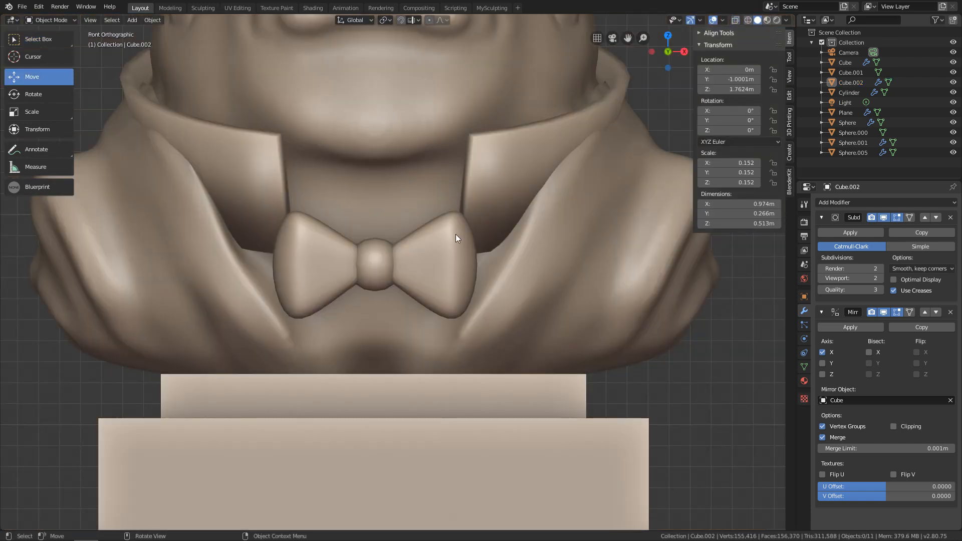
Select the bow tie's knot and wings together and nudge them into place at the collar opening
left_click(370, 264)
left_click(410, 255, "shift")
left_click(385, 276, "shift")
key("g")
left_click(385, 268)
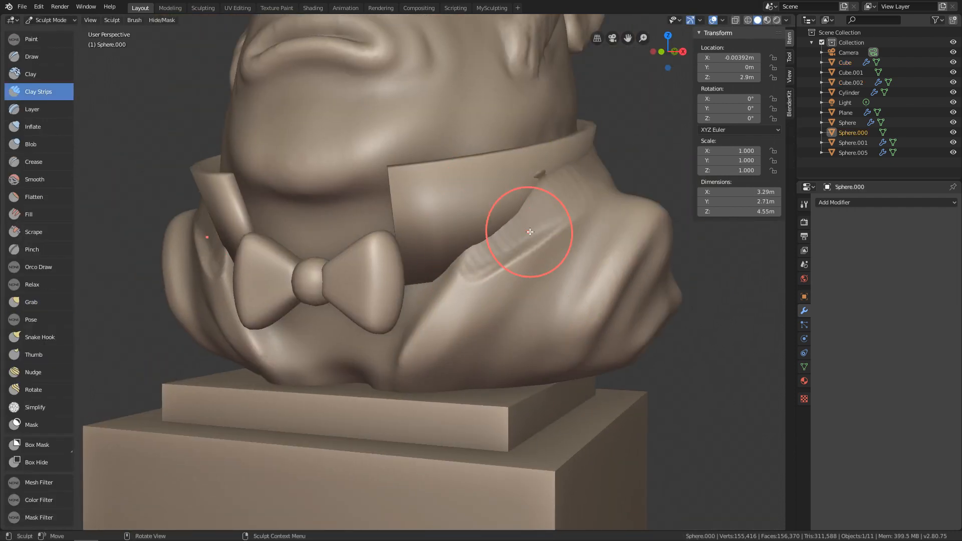
Sculpt the coat's upper edge around the side and back of the shirt collar with Clay Strips and smooth it
middle_click_drag(535, 206, 472, 222)
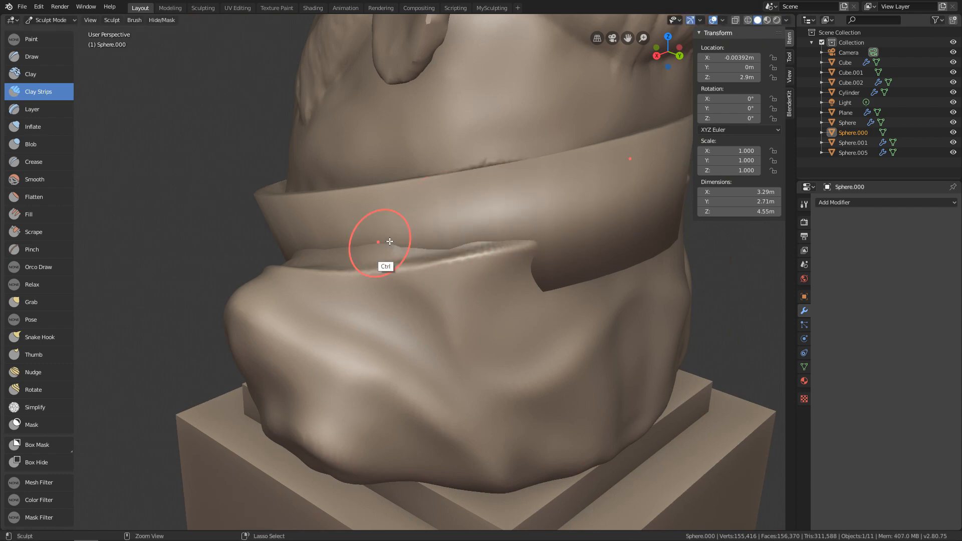
middle_click_drag(378, 248, 435, 262)
left_click_drag(436, 262, 373, 281)
middle_click_drag(374, 281, 451, 281)
mouse_move(381, 278)
left_mouse_down("shift")
mouse_move(306, 316)
mouse_move(315, 344)
left_mouse_up("shift")
scroll(426, 296, "down", 3)
middle_click_drag(445, 290, 359, 271)
middle_click_drag(526, 307, 504, 261)
left_click_drag(512, 212, 500, 240)
left_click_drag(514, 304, 511, 291, "shift")
Smooth the coat's surface below the shirt collar across the back and side of the bust
key("KP_3")
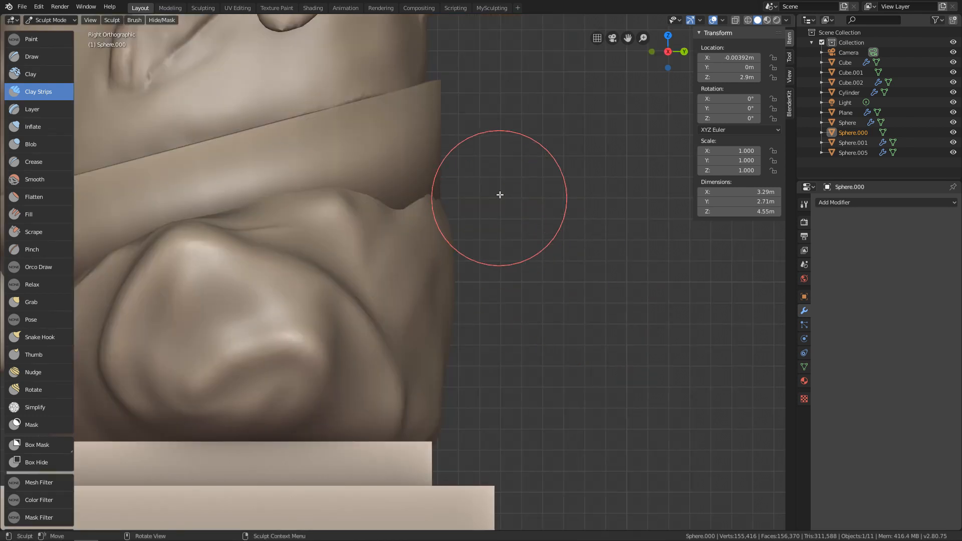
key("shift+c")
mouse_move(496, 189)
middle_mouse_down()
mouse_move(446, 236)
mouse_move(435, 209)
mouse_move(492, 221)
middle_mouse_up()
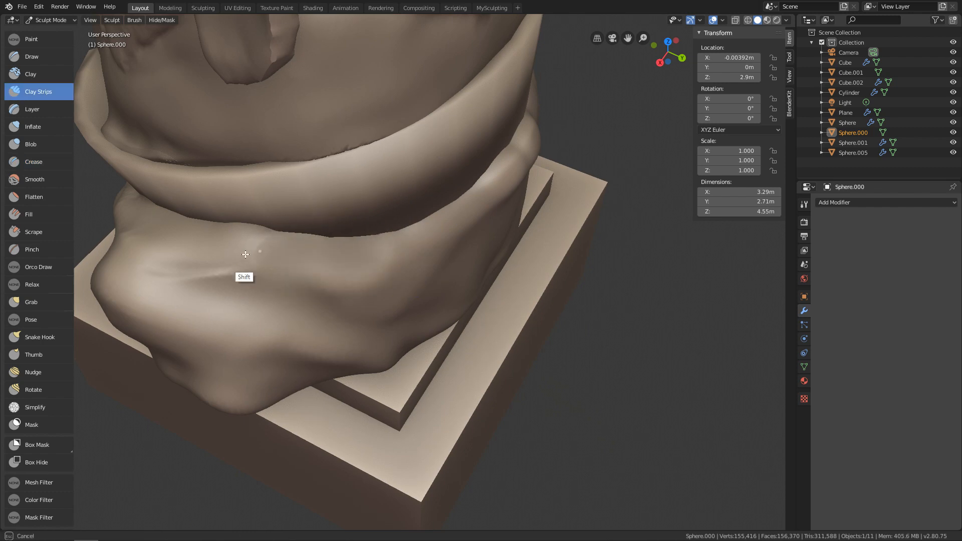
left_click_drag(371, 252, 380, 248, "shift")
key("KP_3")
left_click_drag(446, 326, 444, 341, "shift")
mouse_move(228, 217)
left_mouse_down("alt+shift")
mouse_move(369, 232)
mouse_move(396, 295)
left_mouse_up("alt+shift")
left_click_drag(426, 316, 441, 328, "shift")
mouse_move(321, 286)
left_mouse_down("alt")
mouse_move(408, 299)
mouse_move(451, 350)
mouse_move(473, 291)
left_mouse_up("alt")
Smooth the upper lapels beside the shirt collar from the front
key("KP_1")
left_click_drag(421, 334, 460, 306, "alt+shift")
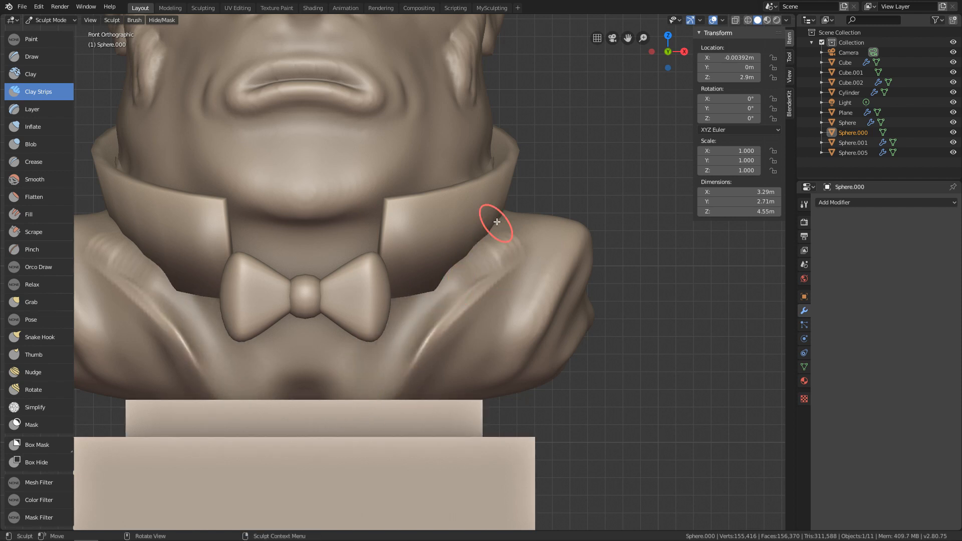
mouse_move(430, 362)
left_mouse_down("alt")
mouse_move(490, 350)
mouse_move(440, 318)
mouse_move(468, 290)
mouse_move(369, 337)
mouse_move(427, 281)
mouse_move(414, 279)
mouse_move(525, 247)
mouse_move(563, 253)
mouse_move(532, 238)
mouse_move(426, 284)
mouse_move(402, 279)
mouse_move(491, 250)
left_mouse_up("alt")
mouse_move(351, 355)
left_mouse_down("alt")
mouse_move(471, 288)
mouse_move(488, 300)
mouse_move(491, 258)
mouse_move(474, 285)
left_mouse_up("alt")
Define the lapel's edge along the shirt collar with the Crease brush, adjusting the brush size
key("shift+c")
mouse_move(552, 234)
left_mouse_down("alt")
mouse_move(471, 313)
mouse_move(522, 241)
mouse_move(477, 277)
mouse_move(546, 210)
mouse_move(558, 275)
mouse_move(472, 262)
mouse_move(500, 317)
left_mouse_up("alt")
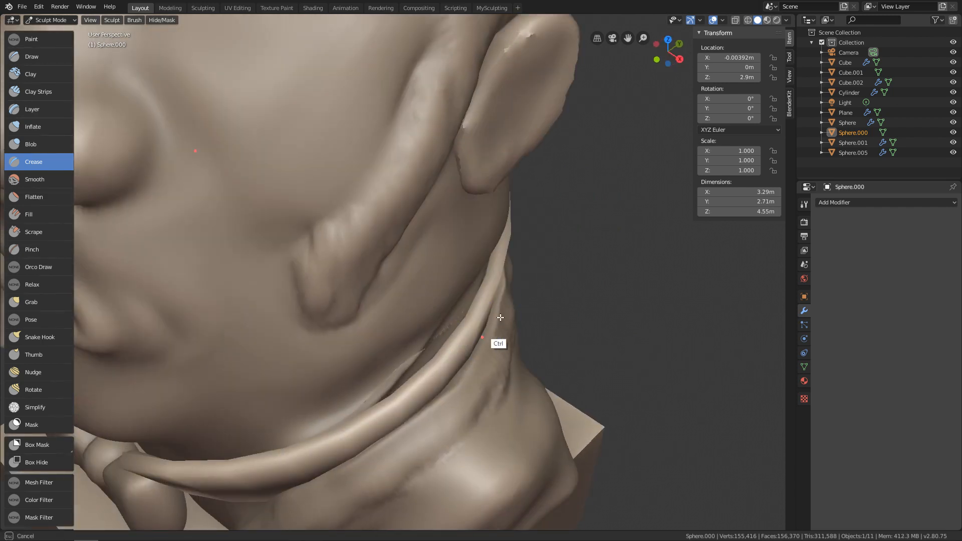
left_click_drag(466, 375, 553, 268, "alt")
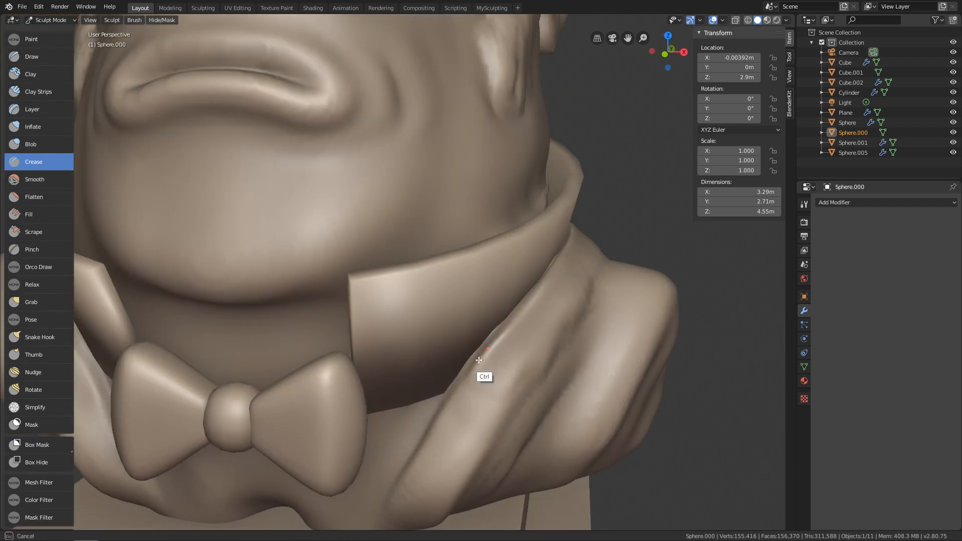
mouse_move(468, 386)
left_mouse_down("alt")
mouse_move(528, 305)
mouse_move(573, 307)
mouse_move(537, 279)
mouse_move(382, 336)
mouse_move(410, 324)
left_mouse_up("alt")
left_click(425, 342)
key("f")
mouse_move(426, 342)
middle_mouse_down()
mouse_move(419, 275)
mouse_move(399, 277)
middle_mouse_up()
left_click(421, 315)
Refine the lapel's planes and edges with the Crease and Scrape brushes, and switch to the MySculpting workspace
key("shift+c")
left_click_drag(391, 273, 317, 269)
middle_click_drag(316, 269, 476, 266)
key("shift+t")
middle_click_drag(464, 234, 462, 305)
key("shift+c")
left_click(489, 9)
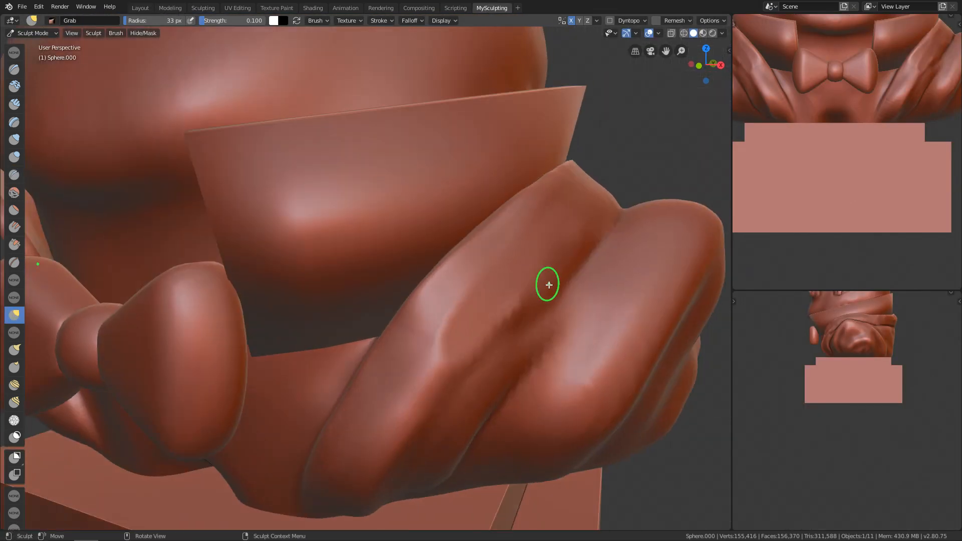
Sharpen the fold between the lapel and the shoulder with the Scrape, Crease and Pinch brushes
middle_click_drag(418, 424, 424, 362, "shift")
key("shift+t")
key("f")
mouse_move(424, 404)
middle_mouse_down()
mouse_move(477, 133)
mouse_move(376, 322)
mouse_move(526, 332)
middle_mouse_up()
key("shift+c")
key("f")
left_click_drag(520, 291, 503, 307, "alt")
key("f")
left_click_drag(512, 250, 479, 307, "ctrl")
key("p")
mouse_move(466, 353)
middle_mouse_down()
mouse_move(415, 254)
mouse_move(398, 301)
mouse_move(482, 275)
middle_mouse_up()
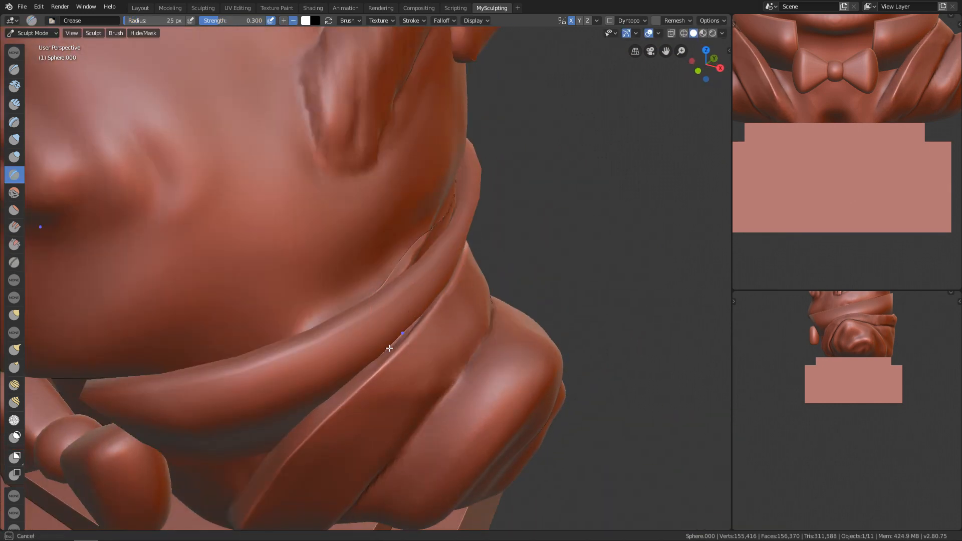
Smooth and crease the coat's upper edge where it wraps around the shirt collar
left_click_drag(407, 261, 424, 244, "shift")
left_click_drag(511, 260, 401, 250, "alt")
left_click_drag(426, 230, 396, 239, "shift")
left_click_drag(376, 235, 430, 247, "alt")
mouse_move(471, 220)
left_mouse_down("alt")
mouse_move(379, 267)
mouse_move(374, 250)
mouse_move(374, 260)
left_mouse_up("alt")
key("c")
key("shift+c")
key("KP_1")
mouse_move(466, 225)
left_mouse_down("ctrl+alt")
mouse_move(498, 350)
mouse_move(444, 306)
left_mouse_up("ctrl+alt")
Flatten the side of the shoulder with the Scrape/Peaks brush at strength 2.000
key("shift+t")
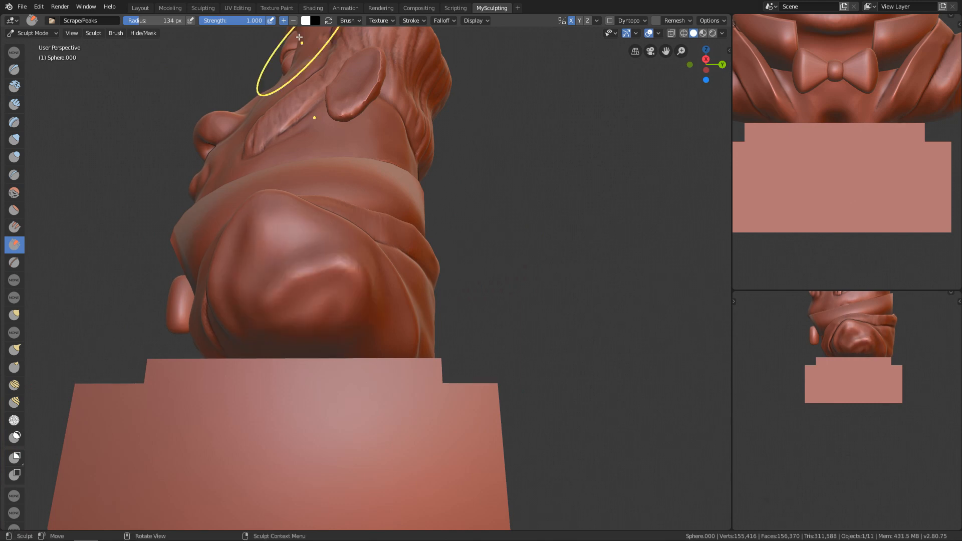
left_click_drag(276, 291, 321, 296, "shift")
left_click_drag(328, 293, 347, 290, "alt")
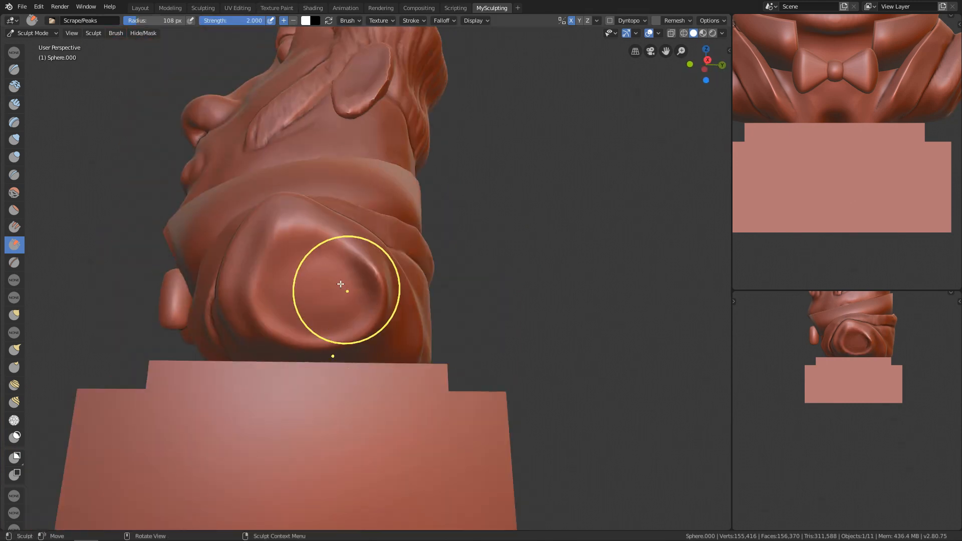
mouse_move(287, 278)
left_mouse_down("alt")
mouse_move(466, 345)
mouse_move(346, 306)
left_mouse_up("alt")
key("f")
left_click(328, 301)
mouse_move(341, 302)
left_mouse_down()
mouse_move(325, 270)
mouse_move(325, 286)
left_mouse_up()
Reduce the Scrape/Peaks radius to 55 px and trim and smooth the shoulder's lower part toward the back
left_click_drag(385, 290, 346, 288, "alt")
mouse_move(346, 288)
left_mouse_down("shift")
mouse_move(358, 294)
mouse_move(304, 318)
mouse_move(319, 305)
left_mouse_up("shift")
key("f")
left_click(320, 323)
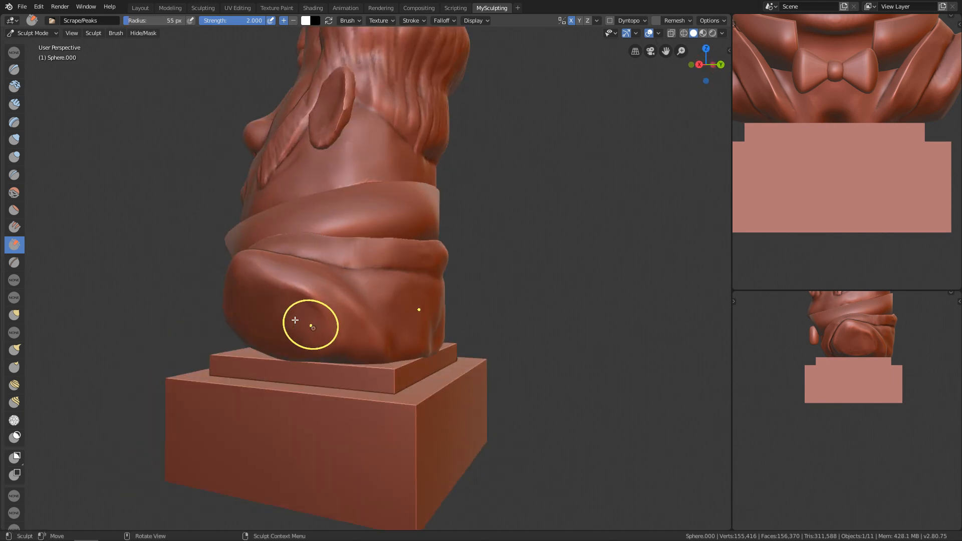
left_click_drag(272, 325, 347, 352, "alt")
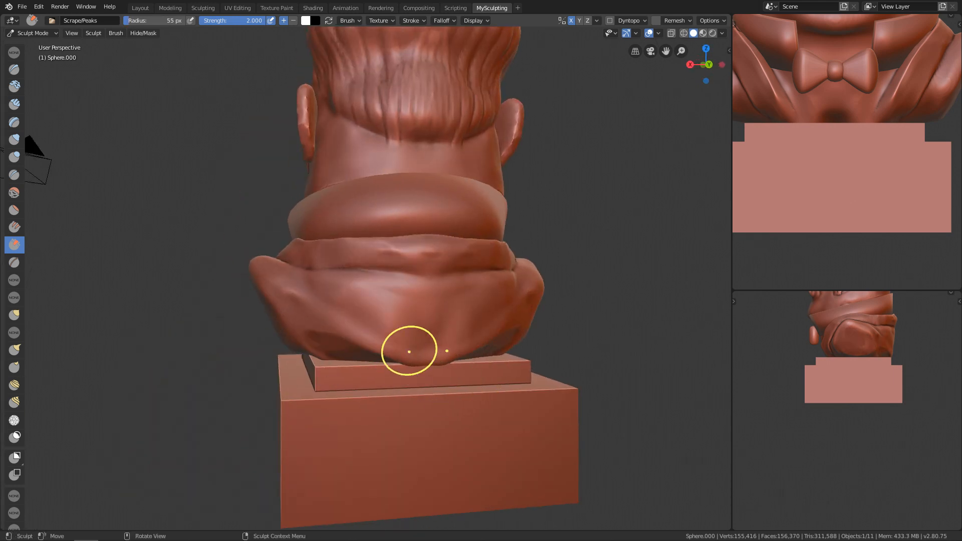
left_click_drag(415, 356, 430, 353, "shift")
Reshape the coat's back silhouette with the Grab brush from the side and back views
key("KP_3")
mouse_move(441, 300)
left_mouse_down("ctrl+alt")
mouse_move(434, 338)
mouse_move(451, 230)
mouse_move(456, 271)
mouse_move(433, 271)
left_mouse_up("ctrl+alt")
key("g")
key("f")
left_click_drag(463, 253, 426, 246, "shift")
key("KP_3")
key("ctrl+KP_1")
left_click_drag(485, 247, 495, 228, "alt")
key("f")
key("KP_7")
key("KP_3")
mouse_move(511, 275)
left_mouse_down("ctrl+alt")
mouse_move(471, 204)
mouse_move(341, 225)
left_mouse_up("ctrl+alt")
left_click(455, 209)
Lower the Scrape/Peaks strength and scrape the fold across the back of the coat
key("shift+t")
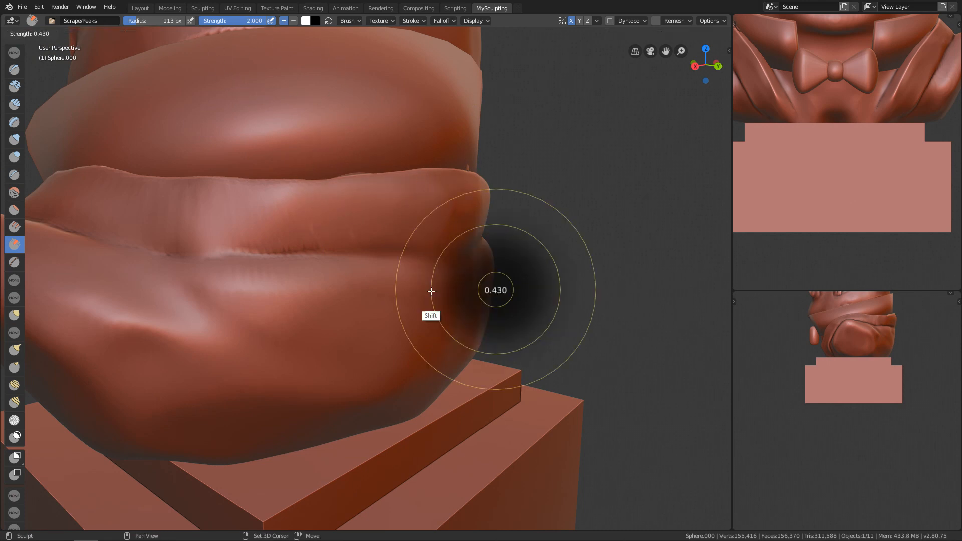
key("shift+f")
left_click(513, 295)
left_click_drag(491, 293, 421, 290, "alt")
key("shift+f")
left_click(451, 275, "ctrl")
Touch up the back of the coat with Clay Strips and return to the front view of the bust
key("KP_3")
key("ctrl+KP_1")
mouse_move(515, 182)
left_mouse_down()
mouse_move(381, 203)
mouse_move(444, 210)
left_mouse_up()
scroll(515, 392, "down", 6)
key("KP_1")
scroll(360, 285, "up", 3)
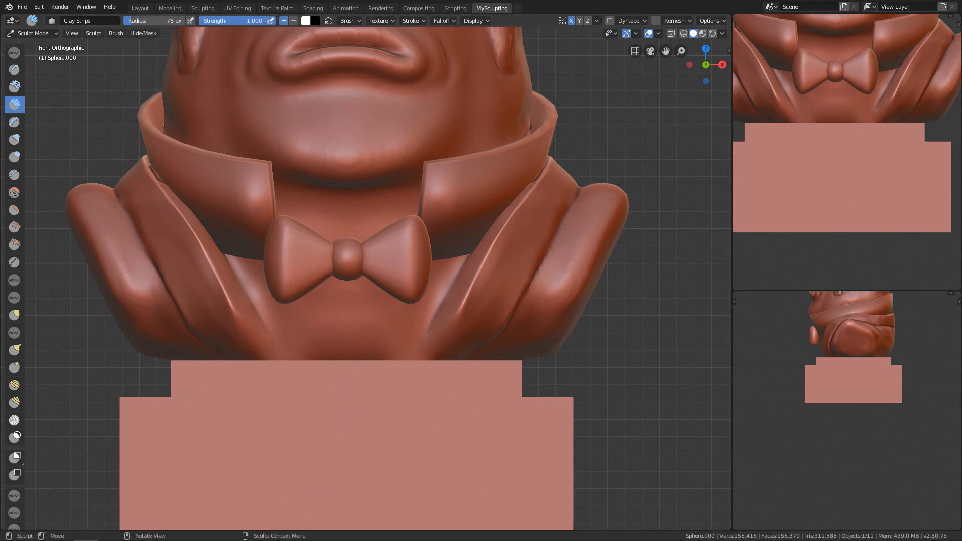
scroll(457, 383, "down", 1)
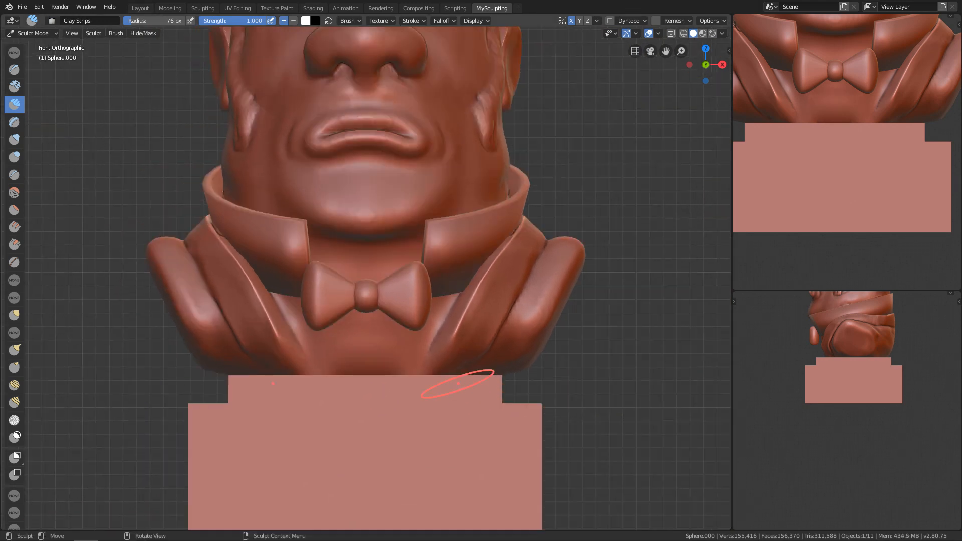
Add a plane rotated 90° about X and place it in front of the chest at about Y -1.26 m, Z 1.48 m
key("Tab")
key("shift+a")
mouse_move(472, 325)
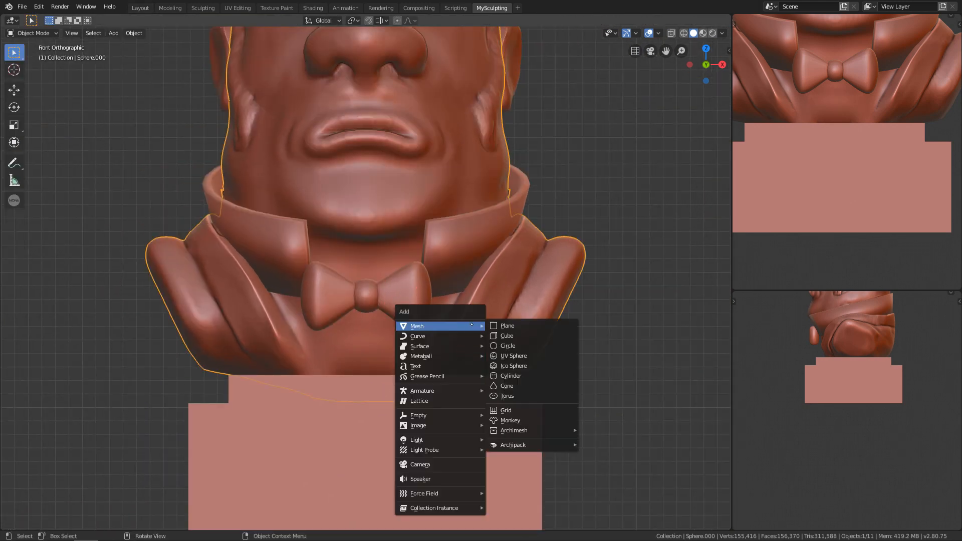
left_click(514, 325)
key("0")
key("Return")
key("g")
key("z")
left_click(481, 323)
key("KP_3")
key("g")
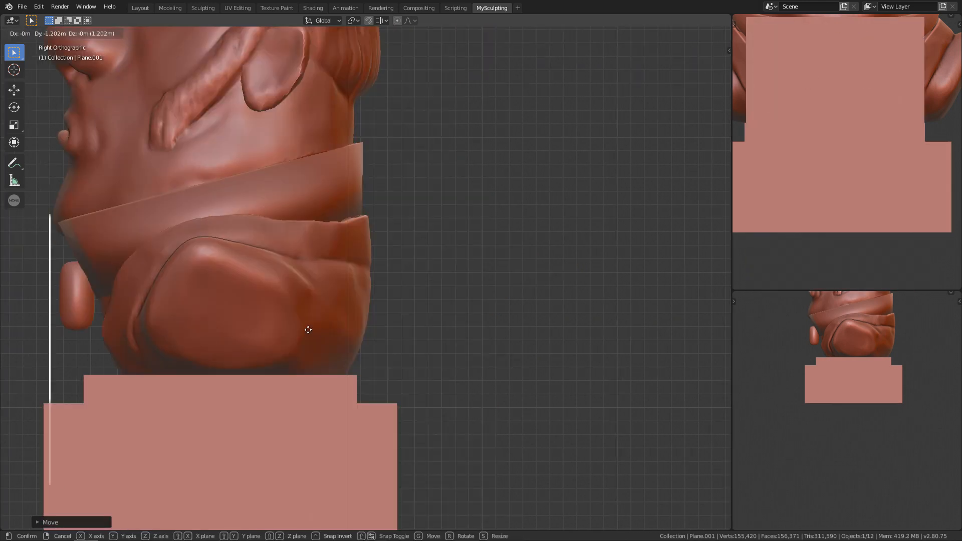
left_click(307, 327)
Give the plane a level 2 subdivision, cut a horizontal edge loop near its top and narrow its lower end
key("KP_1")
middle_click_drag(547, 331, 547, 311, "shift")
key("ctrl+2")
key("Tab")
key("ctrl+r")
left_click(495, 316)
left_click_drag(187, 403, 569, 502)
key("s")
Move the plane's upper vertices down and shift its vertices in side view to follow the slope of the chest
left_click_drag(191, 166, 537, 290)
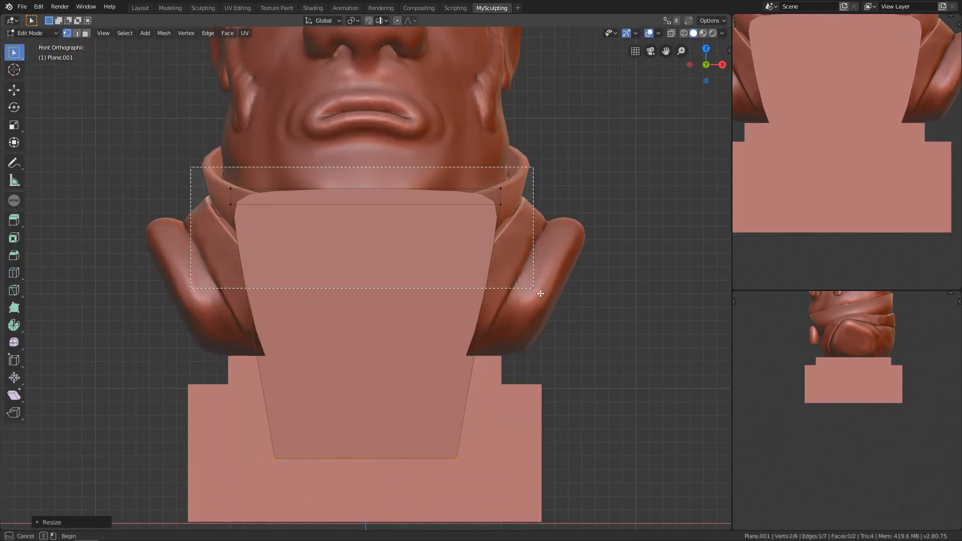
key("g")
key("z")
key("KP_3")
middle_click_drag(350, 376, 459, 272, "shift")
key("g")
key("alt+z")
left_click_drag(299, 397, 345, 304)
key("g")
left_click(494, 305)
key("g")
left_click(489, 195)
Scale the whole shirt-front plane along X to about 0.75 m wide and adjust its upper corner vertices
key("KP_1")
key("a")
key("s")
key("x")
left_click(548, 302)
left_click_drag(460, 193, 529, 269)
key("g")
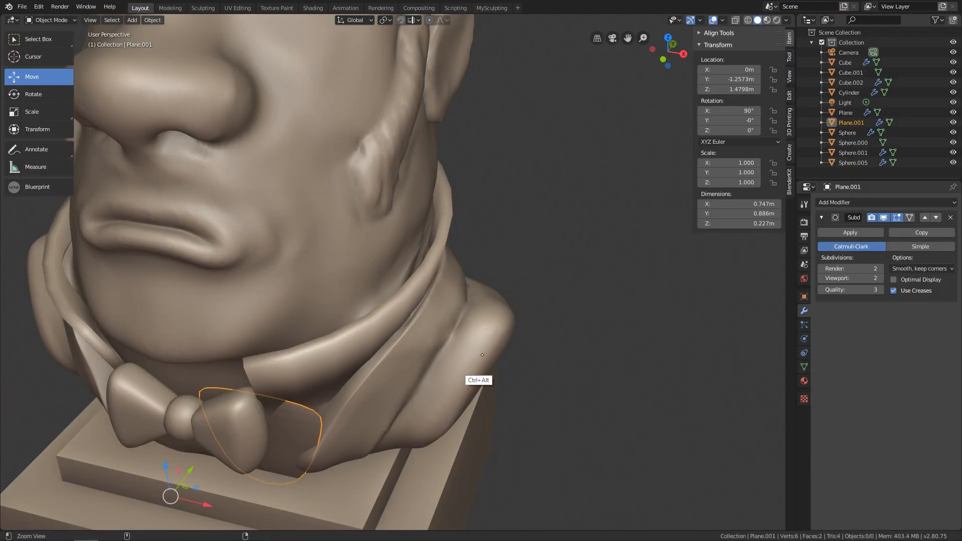
Add an X-axis Mirror modifier to the shirt front, mirrored about Sphere.000 with Clipping on, and place it above the subdivision
left_click(852, 203)
left_click(754, 302)
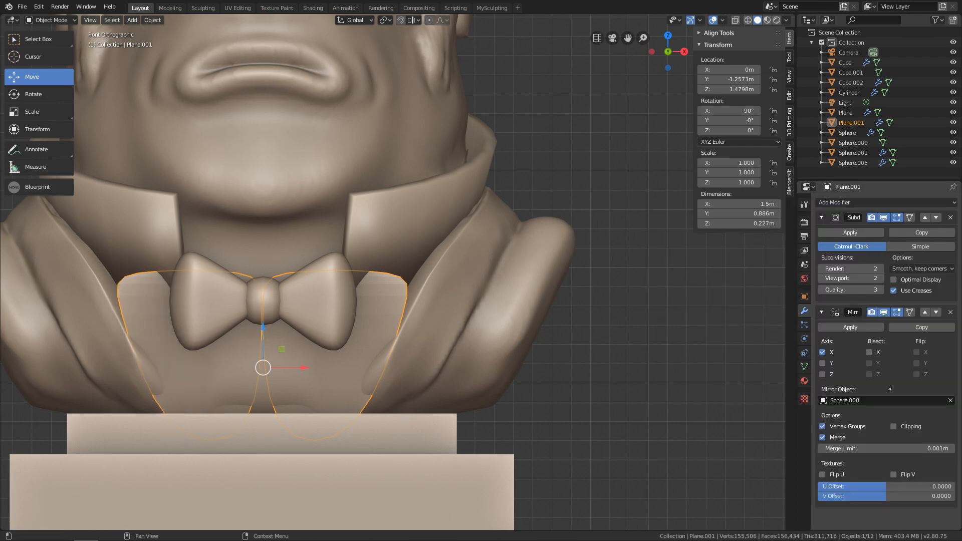
left_click(924, 312)
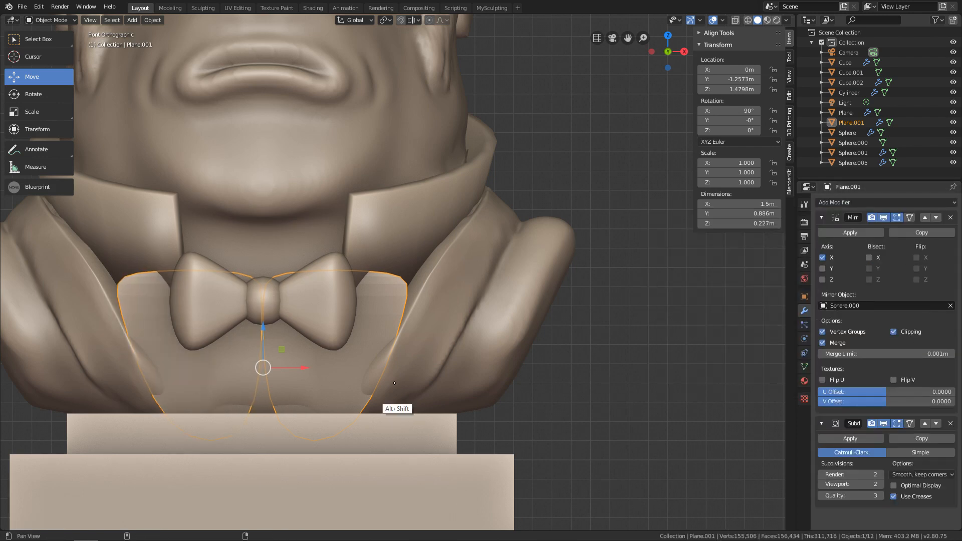
left_click_drag(394, 382, 418, 356, "alt+shift")
left_click(417, 356)
left_click(351, 351)
Slide the shirt front's lower inner vertex onto the centre line and reposition its bottom vertices in front view
key("Tab")
left_click(325, 465)
key("g")
key("g")
left_click(306, 432)
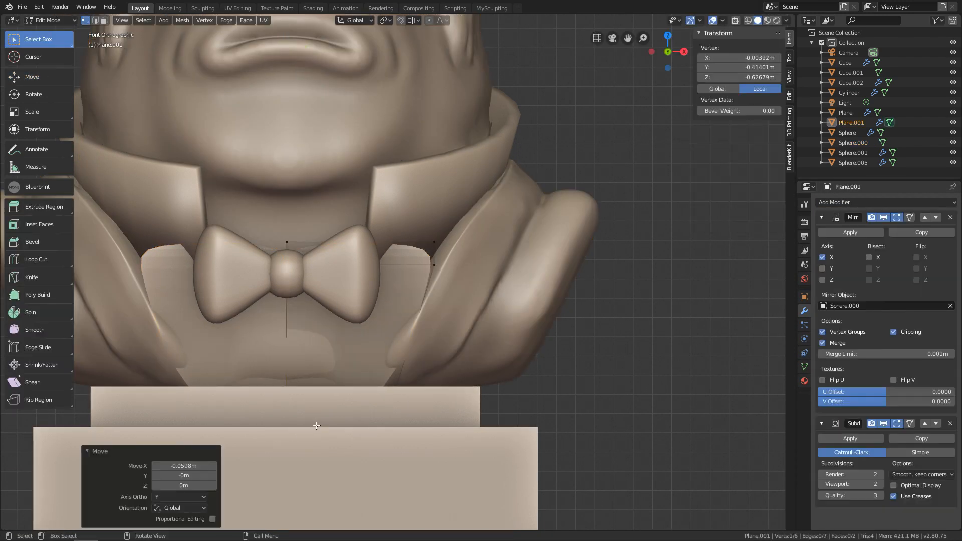
middle_click_drag(418, 410, 437, 386, "shift")
key("alt+z")
key("g")
left_click(435, 345)
Shift the shirt-front vertices in side view to follow the chest, moving the middle row about 0.08 m down and 0.03 m back
key("grave")
key("g")
left_click(271, 301)
key("grave")
middle_click_drag(541, 286, 586, 272, "shift")
left_click_drag(315, 237, 407, 310)
key("g")
left_click(417, 336)
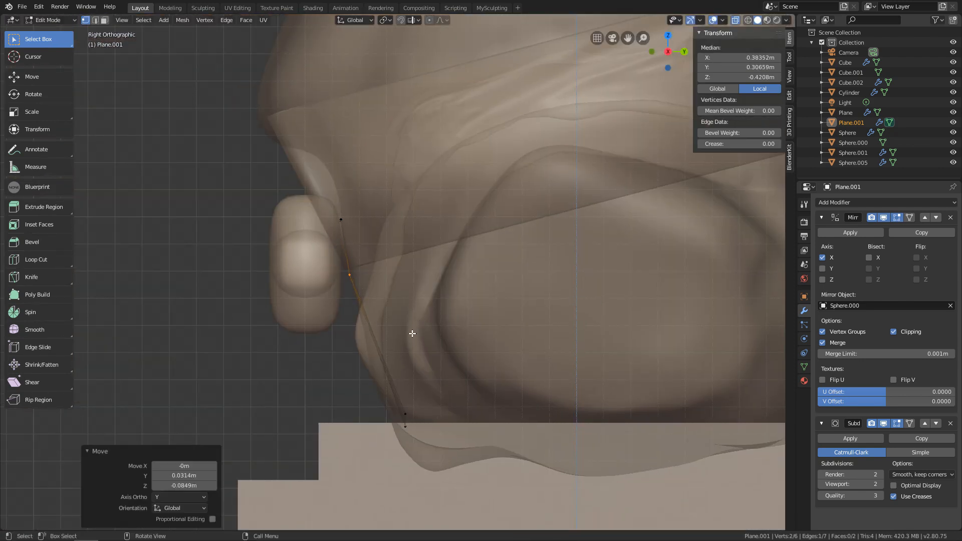
Cut a vertical edge loop through the middle of the mirrored shirt-front half
key("grave")
key("alt+z")
middle_click_drag(573, 290, 642, 240, "shift")
key("ctrl+r")
left_click(451, 230)
right_click(451, 230)
middle_click_drag(432, 40, 431, 88)
Reposition the new edge loop's vertices to give the shirt front a rounded bulge and a smooth outline
key("grave")
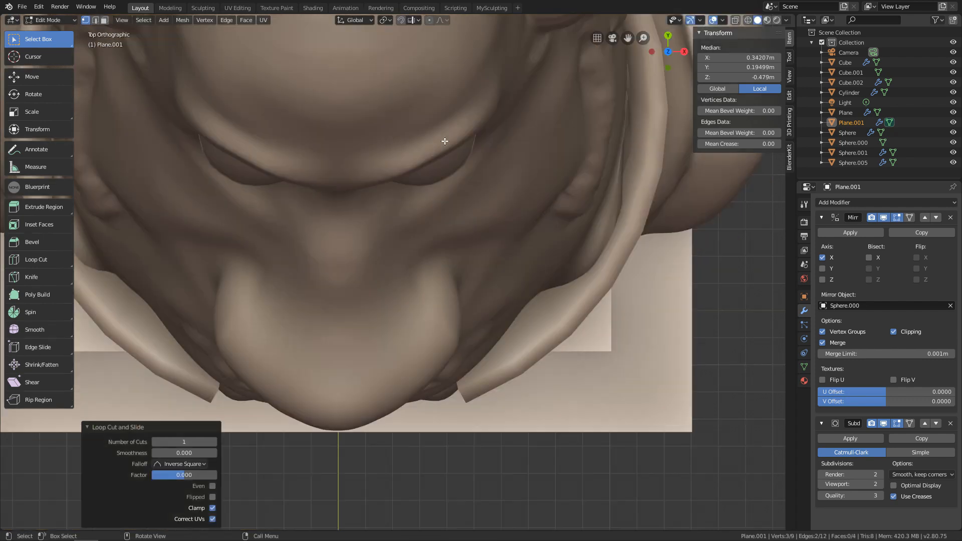
key("alt+z")
key("g")
key("g")
left_click(435, 441)
key("grave")
left_click_drag(311, 197, 371, 250)
key("g")
left_click(360, 245)
key("alt+z")
Move the shirt front's outer vertices backward and outward so its side edge tucks behind the coat lapel
left_click_drag(514, 149, 574, 245)
key("grave")
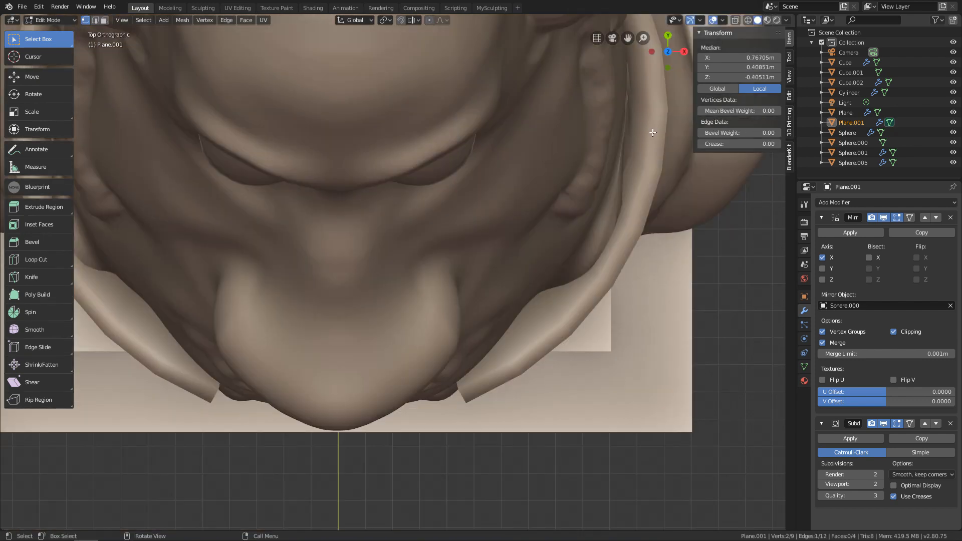
key("alt+z")
key("g")
left_click(596, 307)
key("grave")
key("alt+z")
left_click_drag(554, 160, 585, 172)
middle_click_drag(591, 175, 543, 199)
key("g")
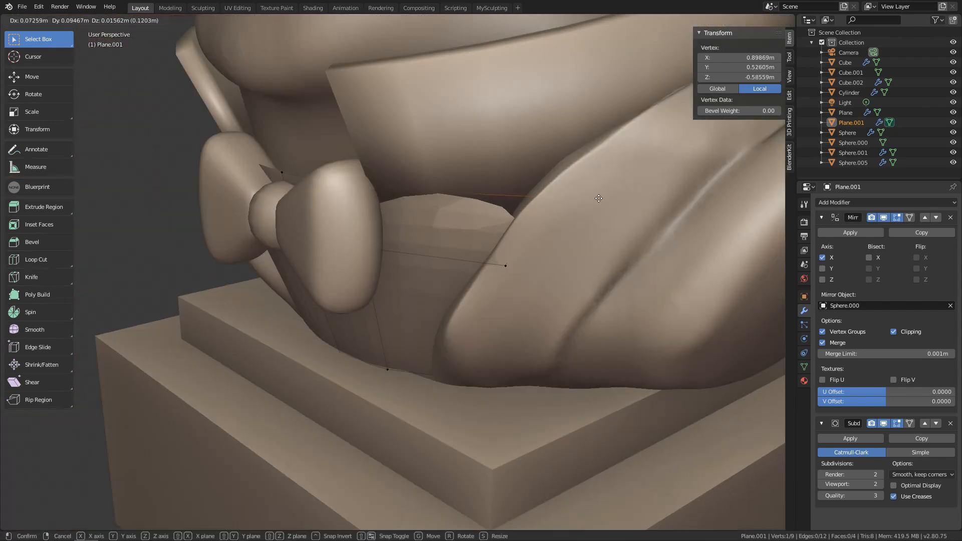
left_click(594, 199)
Cut a horizontal edge loop near the top of the shirt front and adjust an upper vertex in front and top views
key("grave")
left_click(582, 170)
right_click(582, 170)
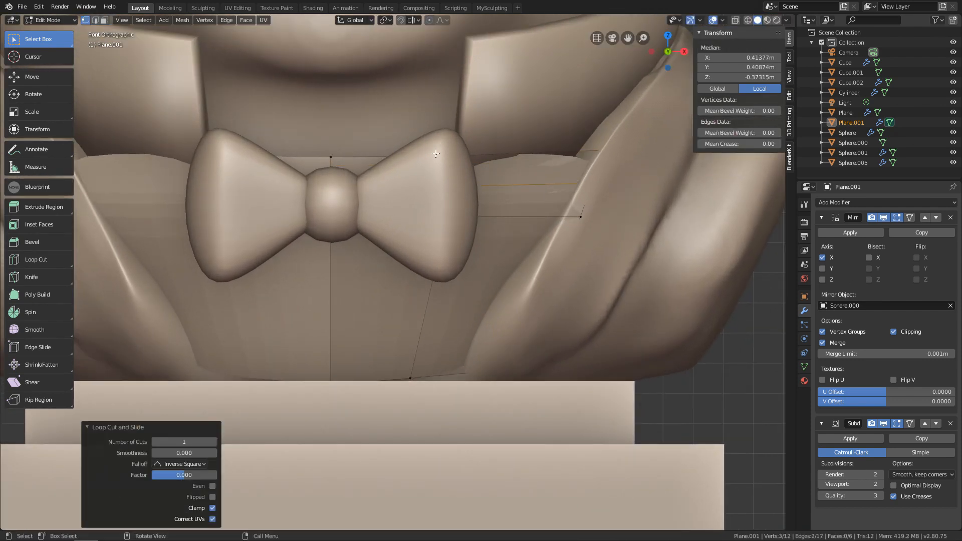
left_click_drag(432, 171, 497, 135)
key("g")
left_click(505, 135)
key("KP_7")
key("g")
left_click(545, 299)
Add a Solidify modifier with 0.04 m thickness to the shirt front and shade it smooth in Object Mode
left_click(852, 203)
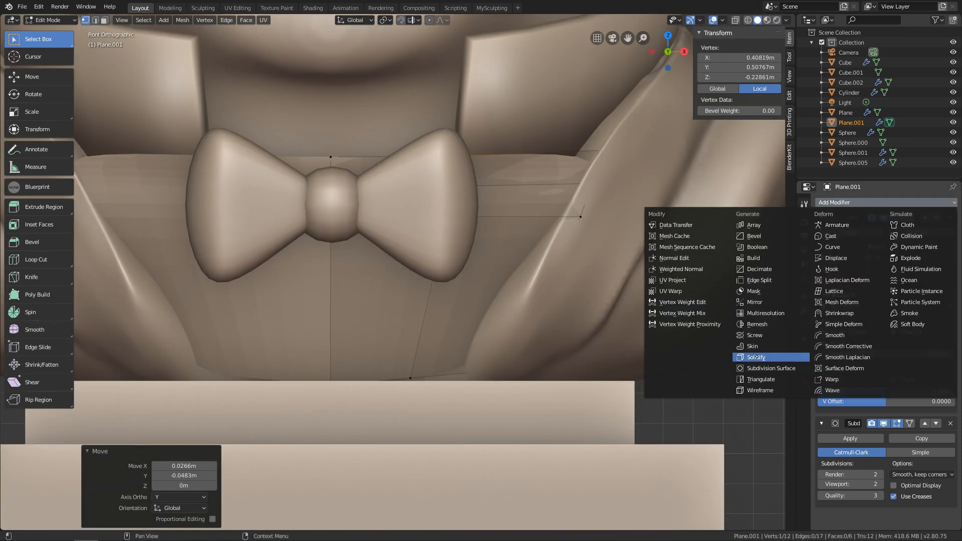
left_click(746, 337)
right_click(461, 297)
key("Tab")
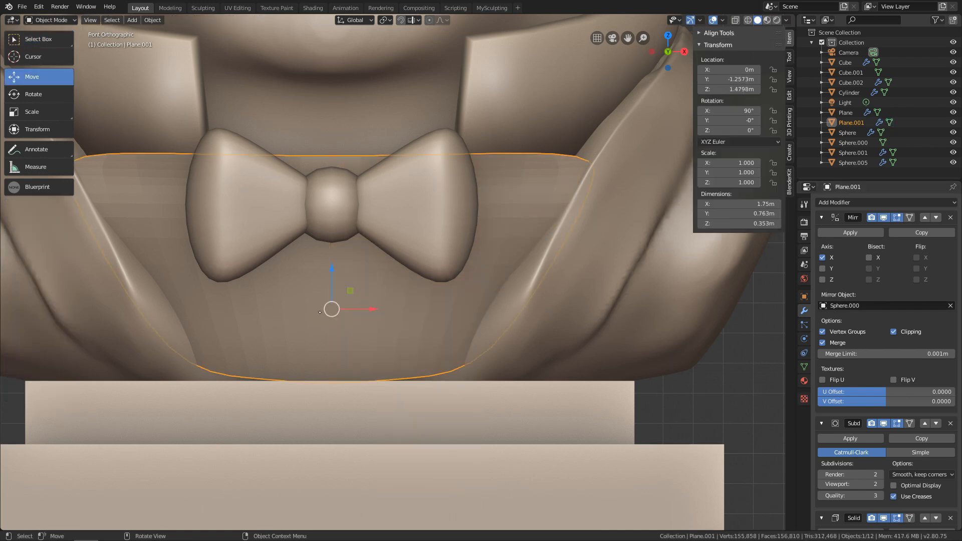
right_click(473, 272)
left_click(473, 272)
scroll(940, 503, "down", 5)
mouse_move(854, 433)
left_mouse_down()
mouse_move(870, 434)
mouse_move(860, 434)
left_mouse_up()
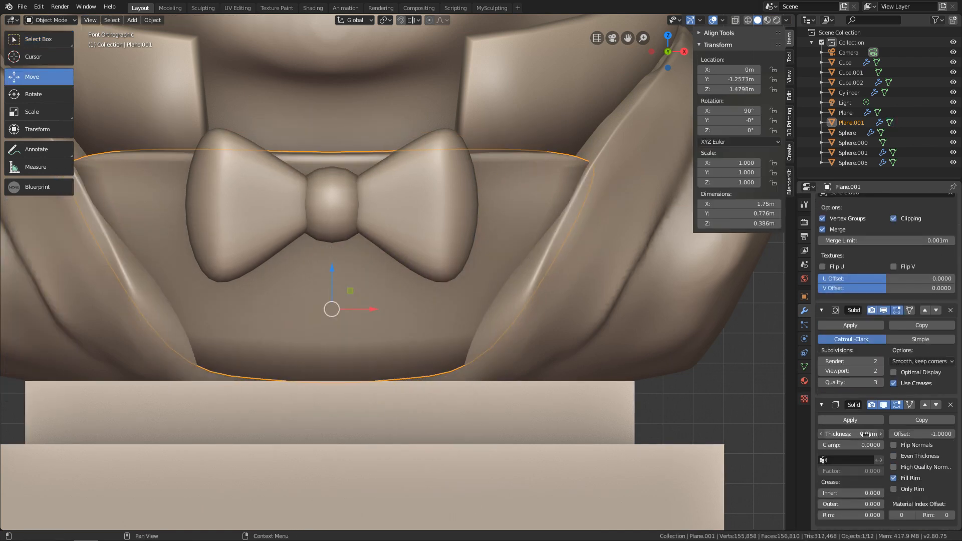
Apply the shirt front's Mirror and Subdivision modifiers, keeping only the Solidify modifier
middle_click_drag(740, 271, 754, 244, "shift")
key("ctrl+Tab")
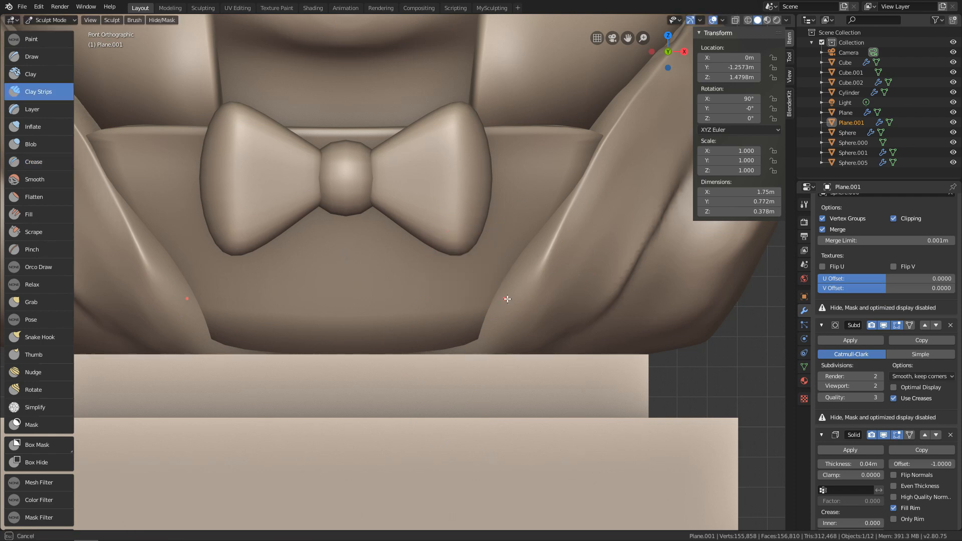
key("ctrl+Tab")
left_click(850, 324)
key("ctrl+z")
left_click(850, 216)
left_click(850, 232)
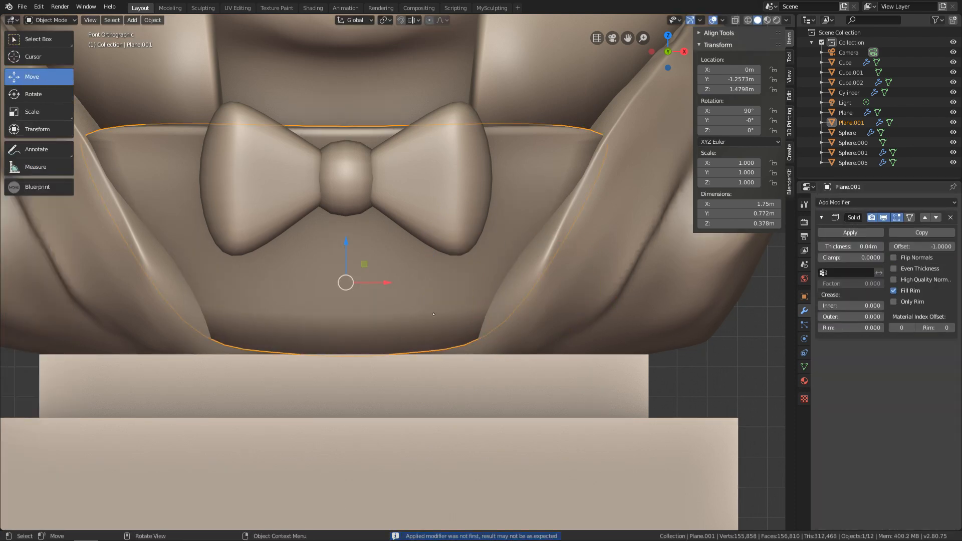
Sculpt the shirt front beside the lapels with the Clay Strips brush, adding volume low down and carving near the upper corners
key("ctrl+Tab")
key("f")
left_click(510, 270)
left_click_drag(503, 293, 530, 246)
key("f")
left_click(571, 225)
left_click_drag(576, 155, 566, 186, "ctrl")
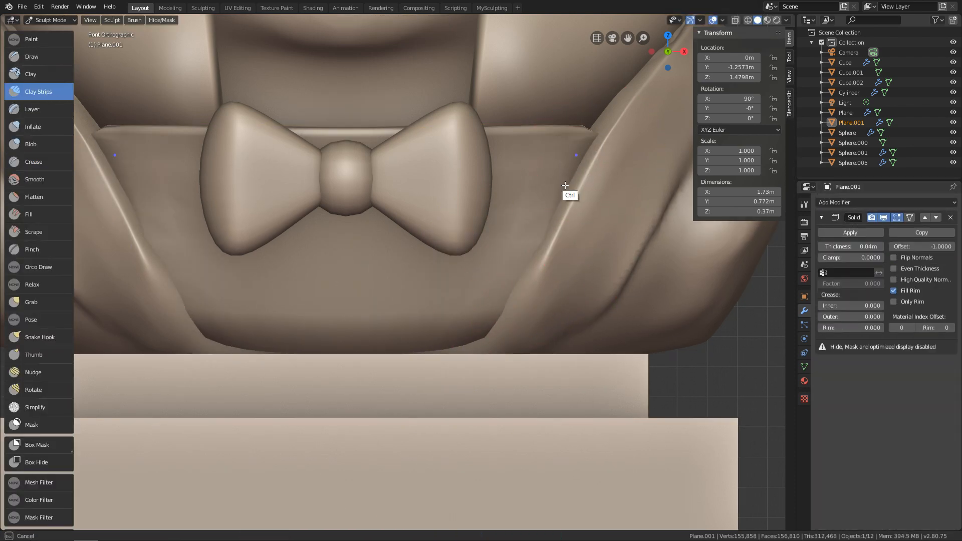
mouse_move(543, 225)
left_mouse_down("ctrl+alt")
mouse_move(485, 187)
mouse_move(489, 228)
mouse_move(523, 296)
mouse_move(563, 288)
left_mouse_up("ctrl+alt")
Reshape the shirt front's lower edge and upper rim with the Grab brush so it fits under the collar and lapels
key("g")
left_click_drag(487, 328, 500, 324)
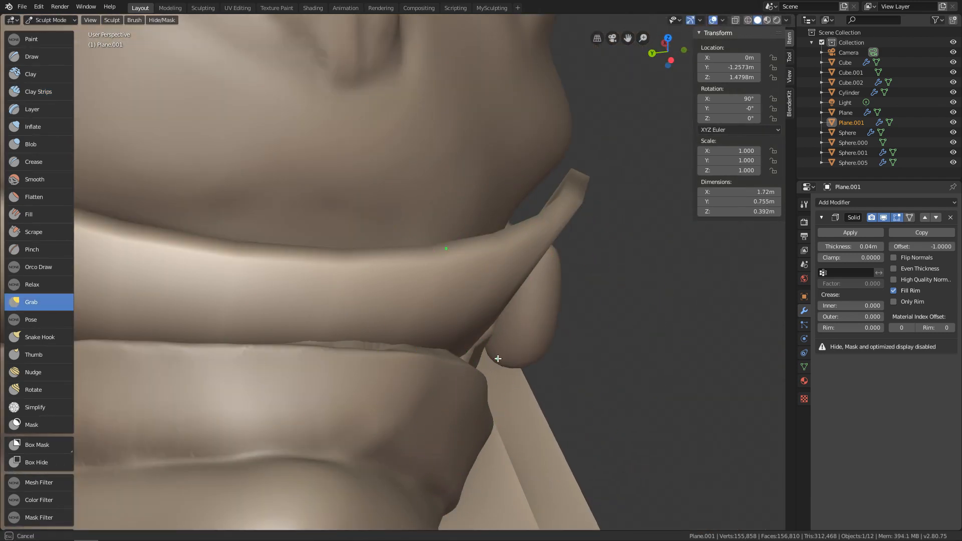
key("1")
left_click_drag(540, 228, 416, 320, "alt")
left_click_drag(359, 278, 377, 271)
mouse_move(390, 295)
left_mouse_down("alt")
mouse_move(455, 240)
mouse_move(445, 284)
mouse_move(473, 402)
mouse_move(490, 288)
mouse_move(509, 312)
left_mouse_up("alt")
key("1")
Add a new 2 m plane in Object Mode, tilt it in side view and move it to the front of the bust
key("ctrl+Tab")
key("alt+a")
key("shift+a")
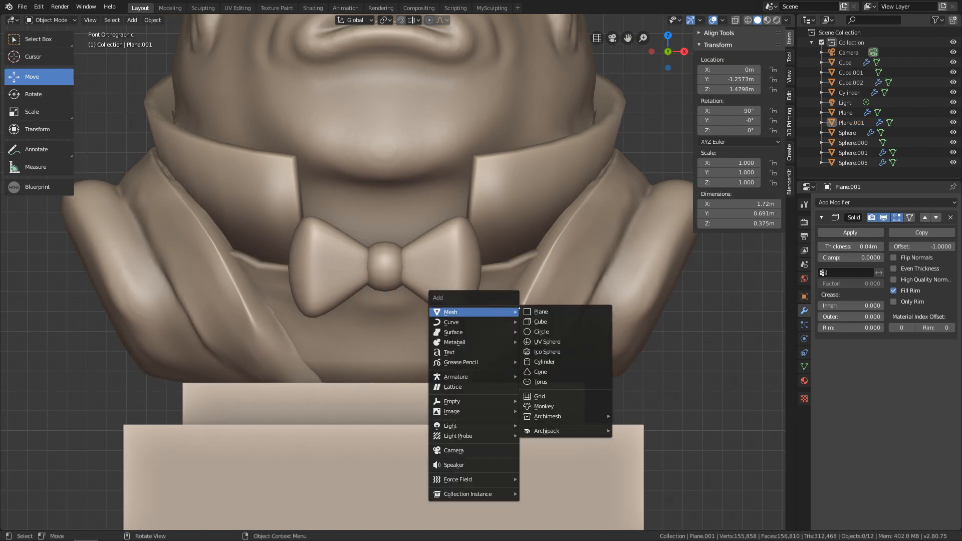
left_click(543, 314)
key("r")
right_click(506, 237)
key("3")
left_click_drag(506, 237, 502, 414, "ctrl+alt")
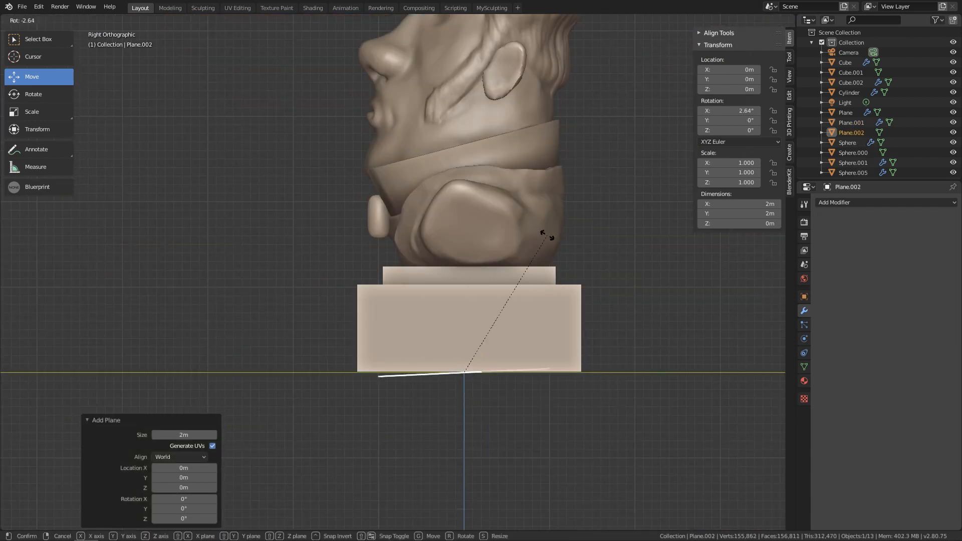
key("r")
left_click(498, 336)
key("g")
left_click(401, 244)
Scale the new plane down in front view, cut a vertical centre edge loop and delete one half
key("1")
key("s")
left_click(405, 279)
key("Tab")
key("ctrl+e")
key("ctrl+r")
left_click(404, 284)
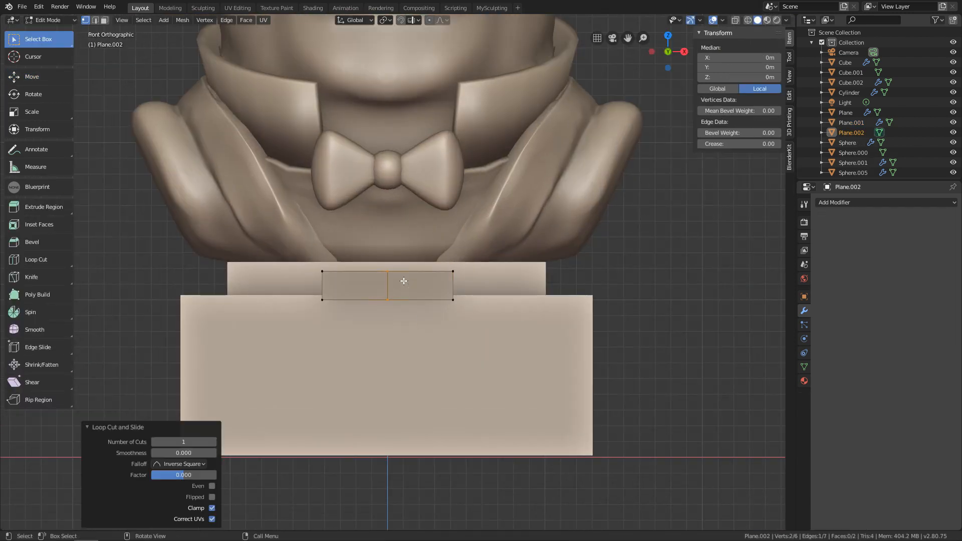
key("x")
left_click(427, 350)
Add Mirror, Subdivision and Solidify modifiers to the half plane, with render subdivision 3, viewport subdivision 2 and thickness -0.12 m
left_click(854, 202)
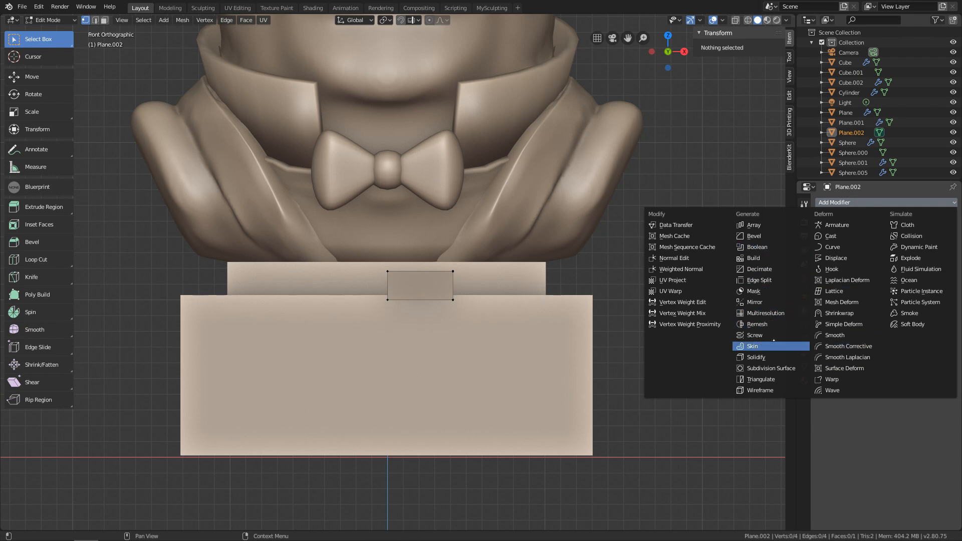
left_click(784, 347)
left_click(852, 202)
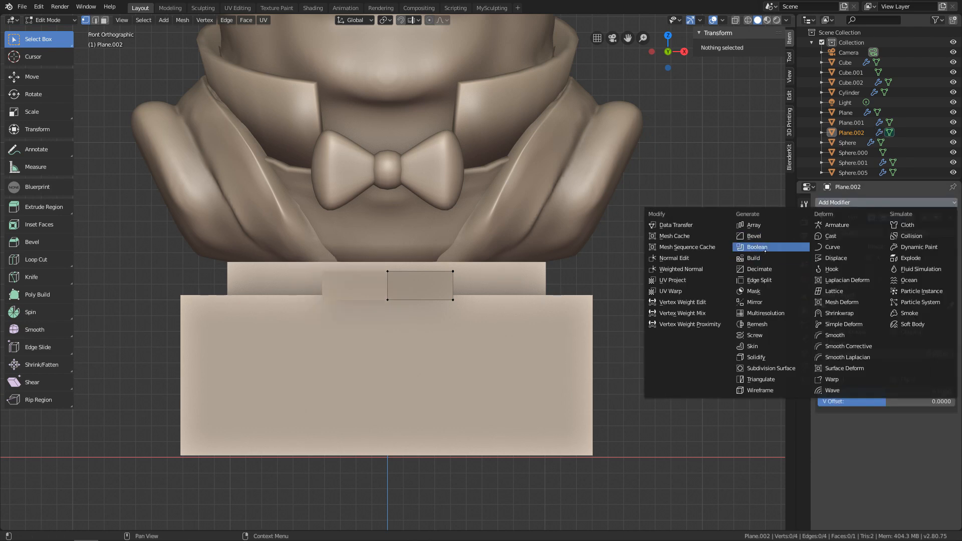
left_click(762, 357)
middle_click_drag(569, 419, 553, 261)
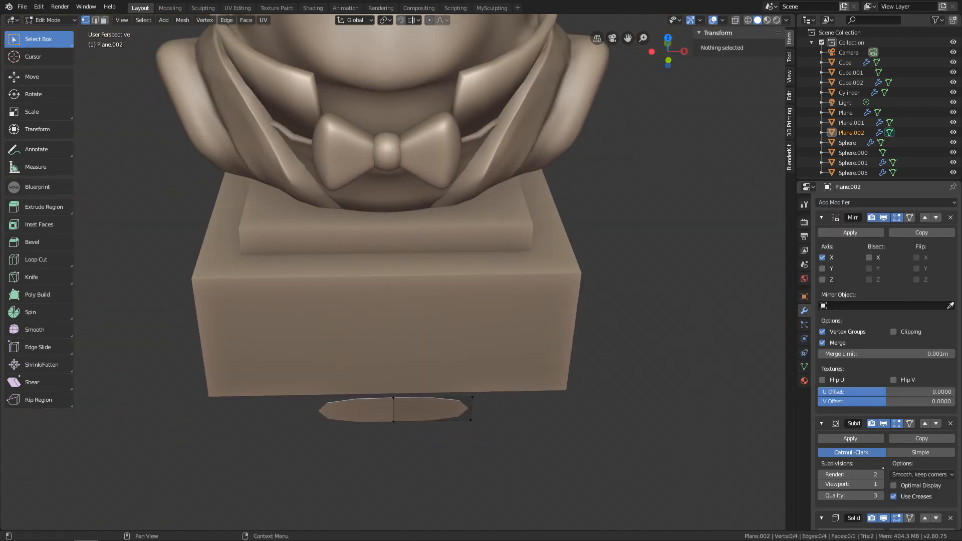
left_click_drag(958, 320, 959, 406)
left_click_drag(871, 436, 878, 437)
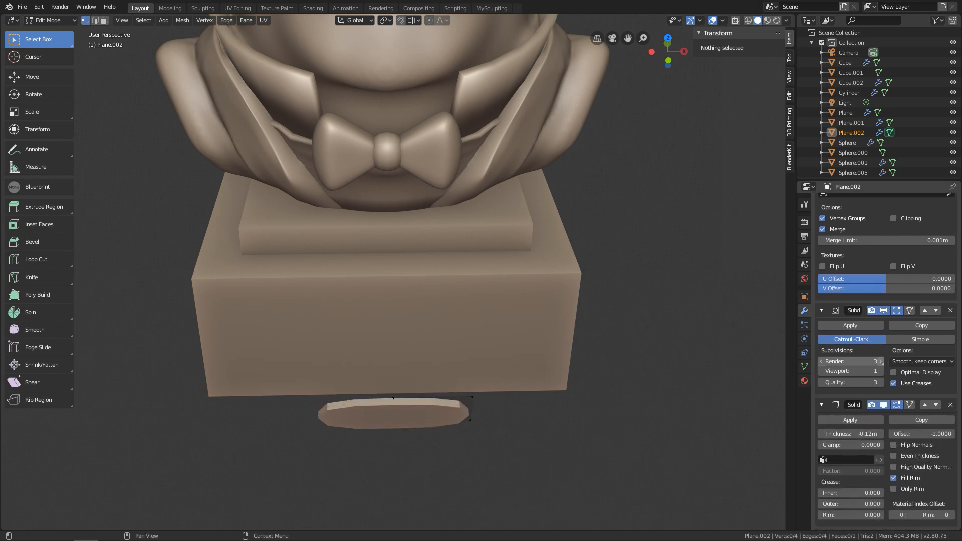
left_click(881, 372)
Enable clipping on the Mirror modifier and move the half plane's inner vertices up to the centre line behind the bow tie
key("KP_1")
left_click_drag(350, 221, 414, 273)
key("g")
left_click(894, 218)
key("g")
left_click(434, 200)
Move the plane's outer and inner edges in front and side view so the band sits at the neck behind the bow tie
left_click_drag(434, 199, 490, 292)
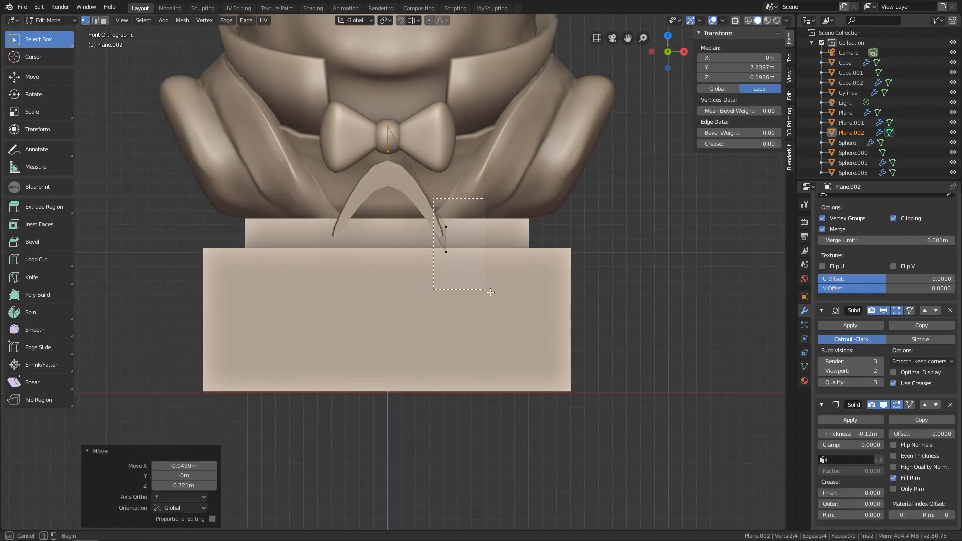
key("g")
key("KP_3")
key("g")
key("KP_1")
middle_click_drag(454, 276, 454, 365, "shift")
left_click_drag(351, 193, 421, 266)
key("KP_3")
key("g")
left_click(558, 260)
left_click_drag(281, 176, 351, 245)
key("g")
left_click(485, 286)
Extrude the band's outer edge and position the new edge in top view so it follows the curve of the neck
key("KP_1")
middle_click_drag(479, 231, 478, 311, "shift")
key("e")
key("KP_7")
key("g")
key("alt+z")
middle_click_drag(653, 194, 612, 219)
key("g")
scroll(591, 277, "up", 3)
key("g")
Reposition the band's outer end edge, moving it along Y so it tucks beneath the collar and lapel
key("alt+z")
key("KP_1")
key("KP_5")
left_click_drag(453, 283, 494, 346)
key("g")
key("y")
left_click(488, 303)
left_click(487, 302)
Tilt the band's centre edge in side view and move it against the neck behind the bow tie
middle_click_drag(483, 307, 538, 370, "ctrl")
key("t")
key("alt+z")
left_click_drag(390, 405, 336, 326)
key("KP_3")
key("r")
left_click(459, 254)
key("g")
left_click(441, 240)
Select the band's middle edge, rotate it about 9.5° and move it to follow the shirt front
left_click(399, 325)
left_click(404, 364, "shift")
key("r")
key("g")
key("r")
key("KP_1")
key("alt+z")
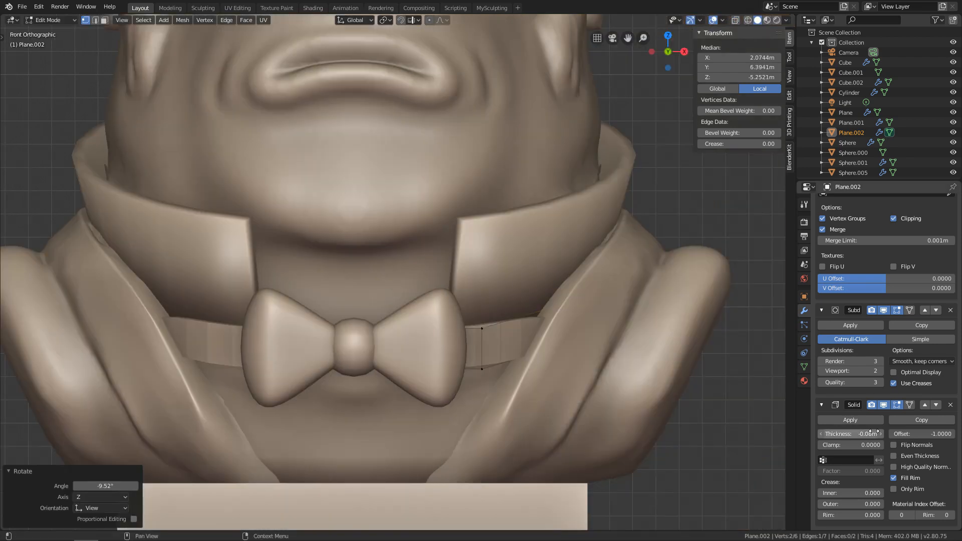
Add a loop cut to the neck band and set the Solidify thickness to -0.04 m
key("Tab")
middle_click_drag(484, 300, 551, 359, "ctrl")
key("Tab")
key("ctrl+r")
left_click(557, 353)
left_click(605, 319)
key("Tab")
middle_click_drag(647, 398, 626, 461)
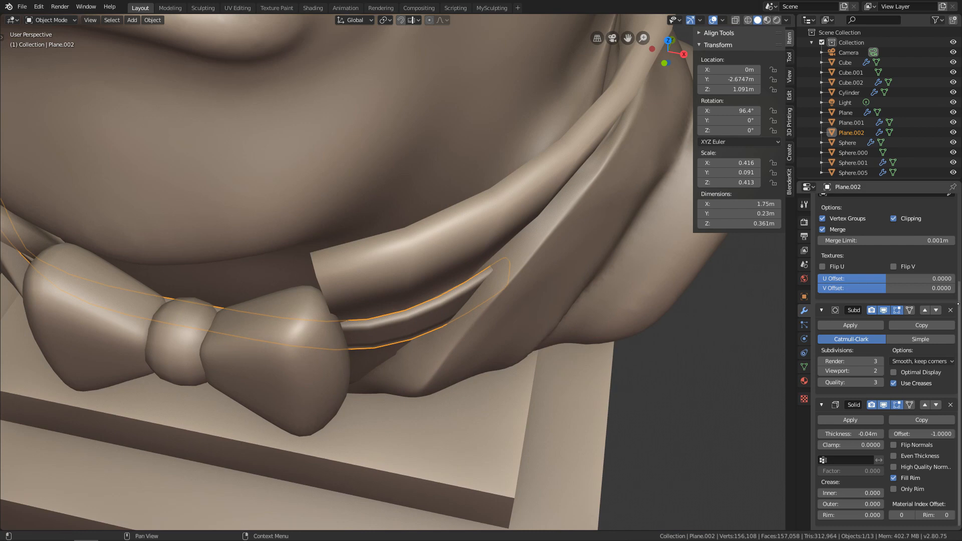
scroll(883, 280, "up", 6)
left_click(855, 232)
left_click(852, 232)
left_click(842, 231)
left_click_drag(804, 325, 804, 366)
left_click(833, 402)
left_click(686, 345)
Select the head, open it for sculpting in the MySculpting workspace and build up the chin area with the Clay Strips brush
key("KP_1")
left_click_drag(527, 282, 476, 361, "ctrl+alt")
left_click_drag(476, 362, 474, 423, "alt+shift")
left_click_drag(393, 276, 462, 358, "alt+shift")
left_click(468, 373)
key("ctrl+Tab")
middle_click_drag(510, 435, 491, 337, "shift")
mouse_move(491, 337)
middle_mouse_down("ctrl")
mouse_move(472, 303)
mouse_move(520, 499)
middle_mouse_up("ctrl")
middle_click_drag(519, 498, 475, 352, "shift")
left_click(491, 8)
mouse_move(502, 326)
left_mouse_down("ctrl+alt")
mouse_move(459, 251)
mouse_move(479, 371)
left_mouse_up("ctrl+alt")
mouse_move(461, 294)
left_mouse_down()
mouse_move(444, 316)
mouse_move(400, 316)
left_mouse_up()
mouse_move(426, 331)
left_mouse_down("ctrl+alt")
mouse_move(410, 495)
mouse_move(419, 356)
left_mouse_up("ctrl+alt")
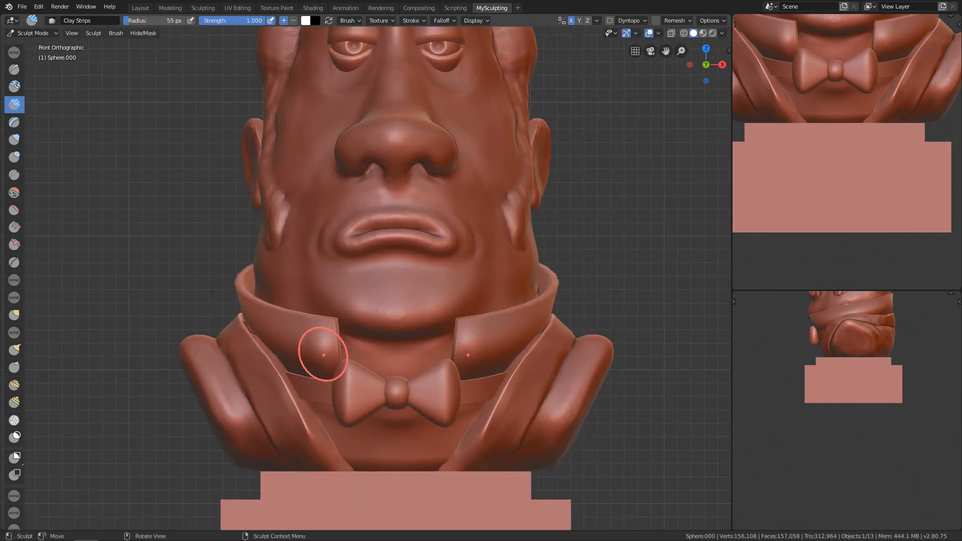
Refine the head around the collar with the Crease and Scrape/Peaks brushes, return to Object Mode and save the file
left_click_drag(383, 370, 522, 409, "ctrl+alt")
mouse_move(461, 364)
left_mouse_down("ctrl+alt")
mouse_move(524, 346)
mouse_move(579, 307)
left_mouse_up("ctrl+alt")
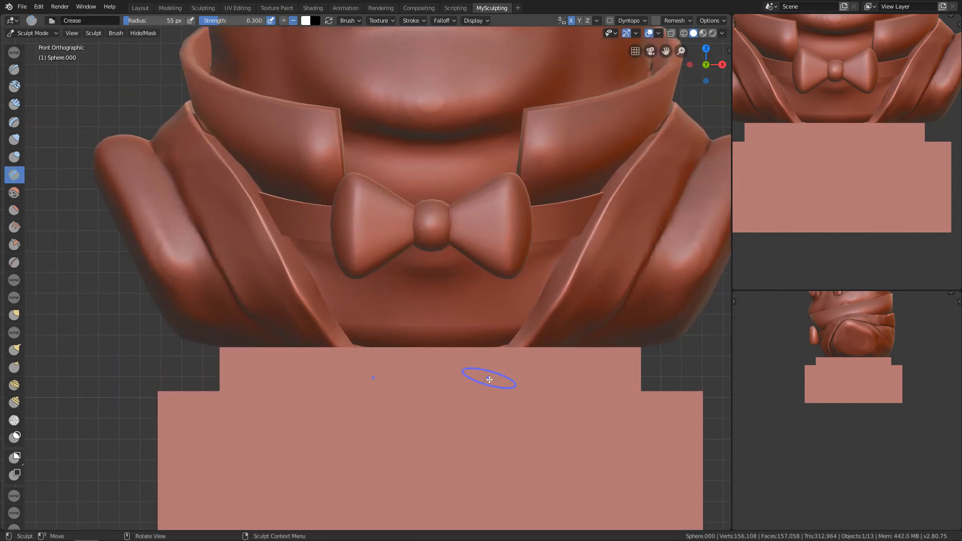
left_click_drag(537, 290, 566, 321, "ctrl+alt")
mouse_move(555, 281)
left_mouse_down()
mouse_move(529, 333)
mouse_move(537, 326)
left_mouse_up()
left_click_drag(506, 369, 537, 338, "ctrl+alt")
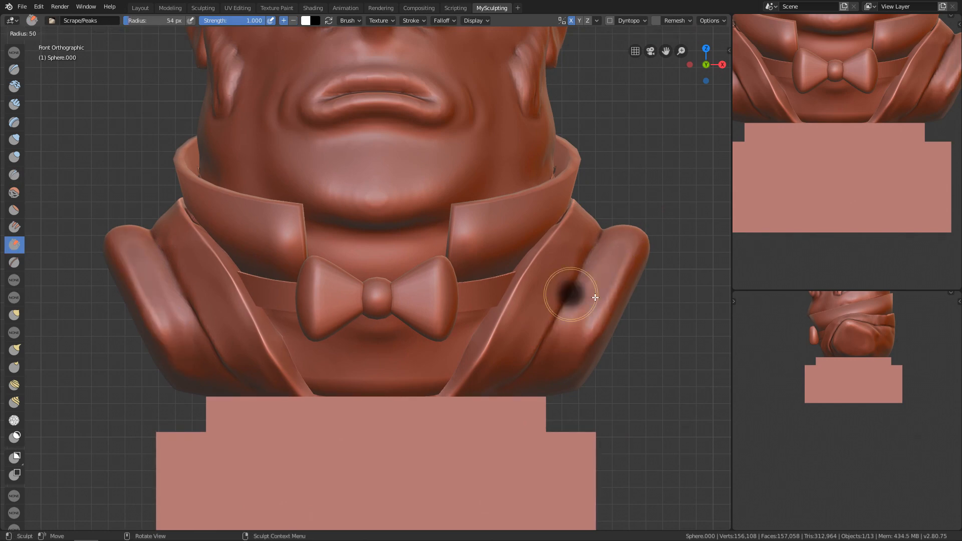
left_click_drag(574, 275, 556, 341, "ctrl+alt")
key("ctrl+Tab")
mouse_move(485, 153)
left_mouse_down("alt+shift")
mouse_move(512, 351)
mouse_move(563, 291)
left_mouse_up("alt+shift")
left_click(453, 352)
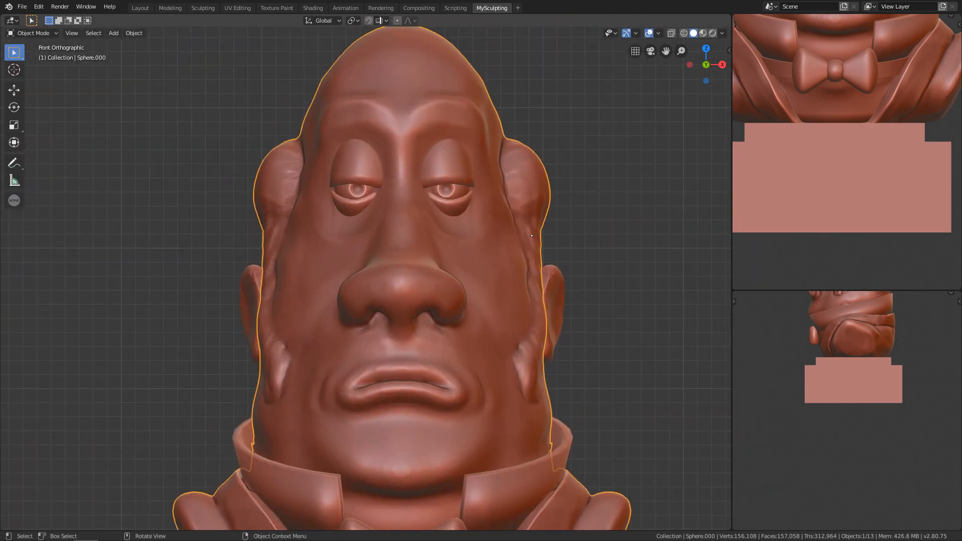
key("ctrl+s")
Select the ears, enter Sculpt Mode in right side view and remesh them with a voxel size of 0.01 m
left_click_drag(547, 338, 545, 297, "alt+shift")
key("ctrl+Tab")
key("ctrl+Tab")
left_click(557, 265)
key("KP_3")
key("ctrl+Tab")
left_click_drag(556, 416, 559, 310, "ctrl+alt")
left_click(703, 22)
left_click(674, 20)
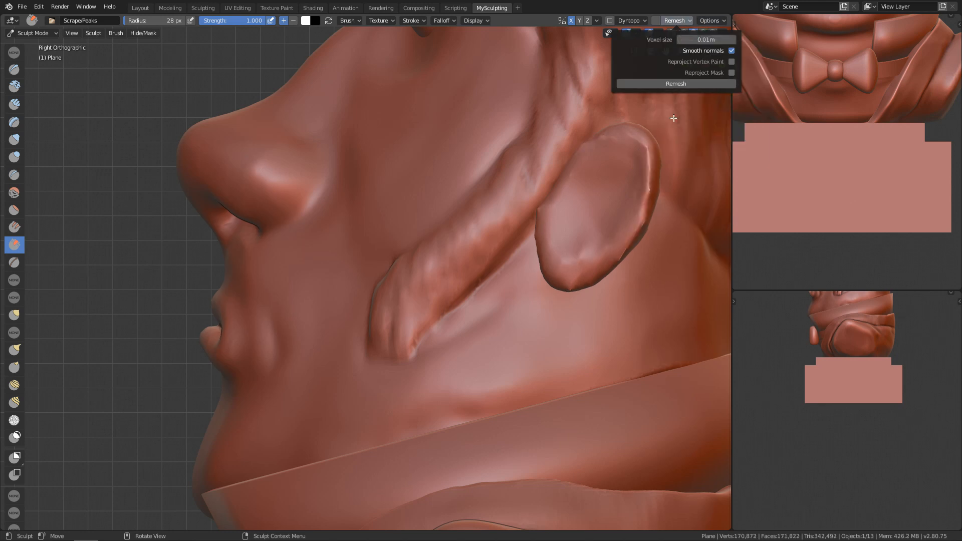
Carve the ear's inner hollow with the Clay Strips brush at a radius of about 51 px
left_click_drag(664, 263, 662, 233, "ctrl+alt")
left_click_drag(663, 233, 472, 322, "alt+shift")
key("f")
left_click(549, 204)
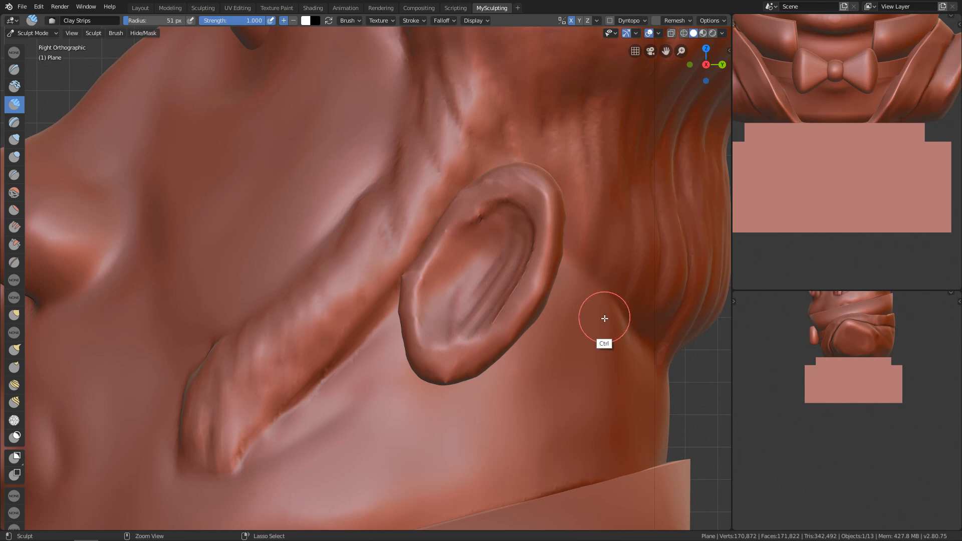
Shape the back of the ear with the Draw brush at a radius of about 73 px and smooth it
left_click_drag(584, 211, 441, 220, "alt")
mouse_move(441, 221)
left_mouse_down("ctrl+alt")
mouse_move(425, 351)
mouse_move(426, 291)
left_mouse_up("ctrl+alt")
left_click_drag(351, 241, 434, 287, "alt+shift")
left_click(350, 21)
left_click_drag(361, 280, 351, 251, "alt")
key("x")
left_click_drag(278, 241, 296, 331)
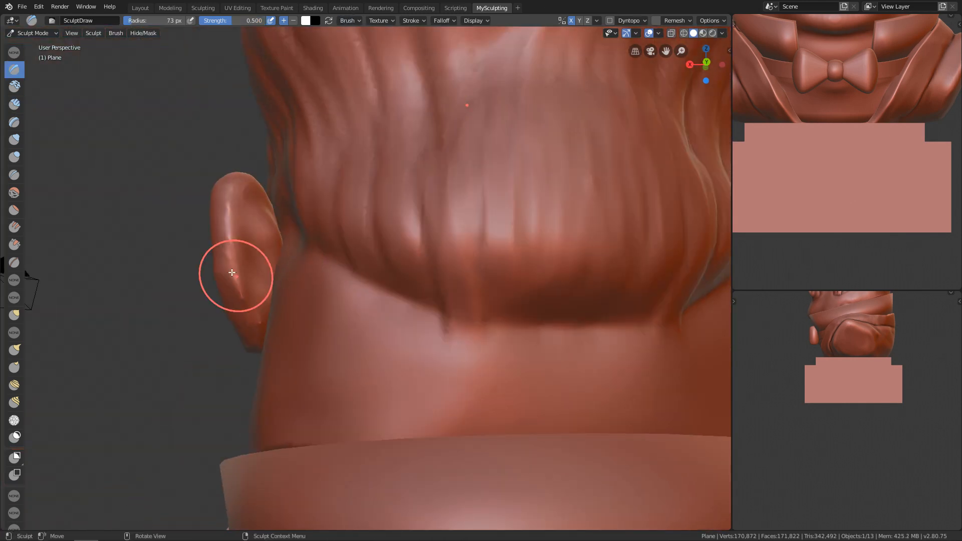
left_click_drag(262, 208, 260, 201, "shift")
mouse_move(265, 205)
left_mouse_down("alt")
mouse_move(290, 277)
mouse_move(393, 247)
mouse_move(240, 260)
left_mouse_up("alt")
key("alt+z")
left_click_drag(236, 381, 227, 341, "ctrl+alt")
mouse_move(100, 290)
left_mouse_down("alt+shift")
mouse_move(226, 192)
mouse_move(242, 266)
mouse_move(387, 311)
left_mouse_up("alt+shift")
left_click(672, 33)
Deepen and widen the hollow inside the ear with the Clay Strips brush, reducing its radius to about 50 px
left_click_drag(280, 245, 451, 280, "alt")
left_click_drag(450, 300, 446, 257, "ctrl+alt")
key("c")
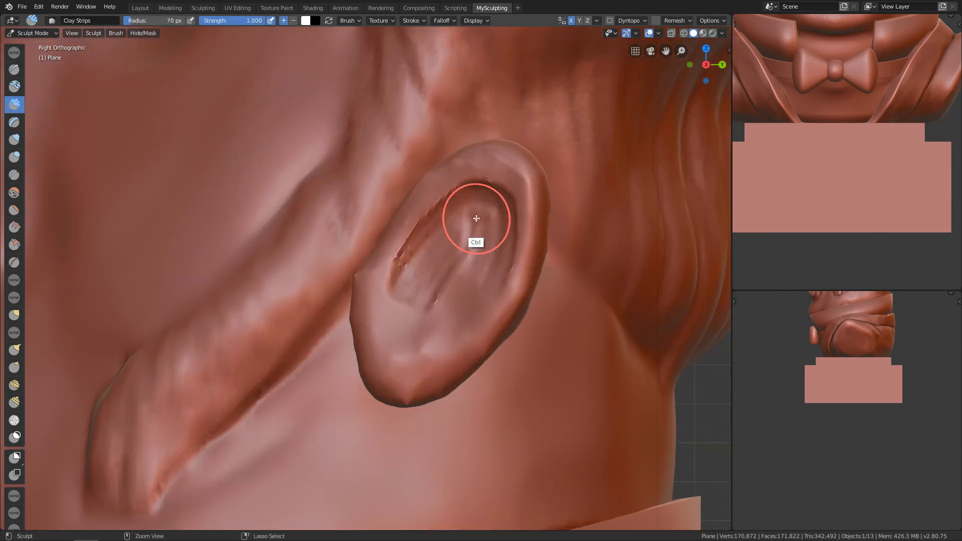
left_click_drag(397, 322, 453, 284, "alt+shift")
key("f")
left_click(459, 284)
left_click_drag(439, 291, 448, 276, "ctrl")
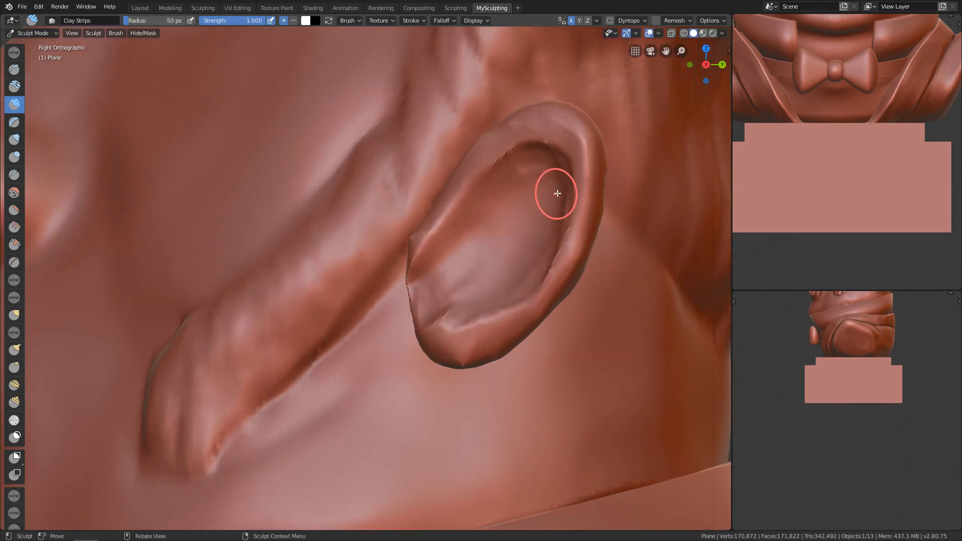
Define the inner ear folds with the Crease brush and adjust the ear's rim with the Grab brush
scroll(532, 309, "down", 2)
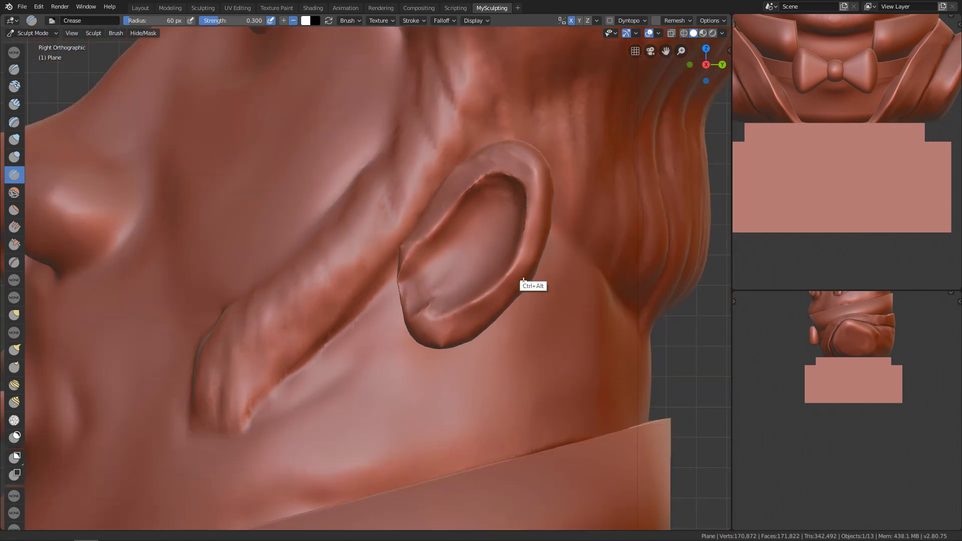
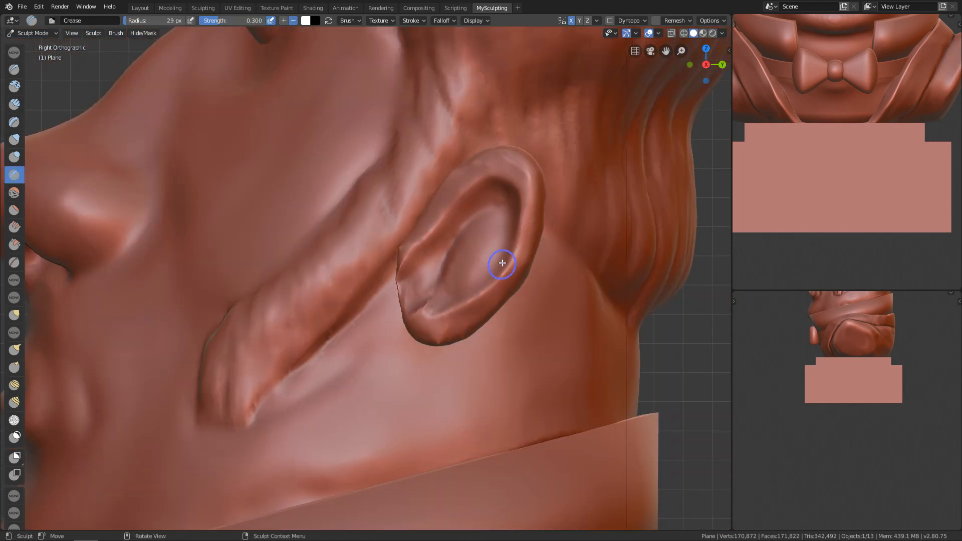
mouse_move(568, 165)
middle_mouse_down("ctrl")
mouse_move(489, 307)
mouse_move(485, 251)
middle_mouse_up("ctrl")
middle_click_drag(460, 341, 485, 280, "ctrl")
key("shift+c")
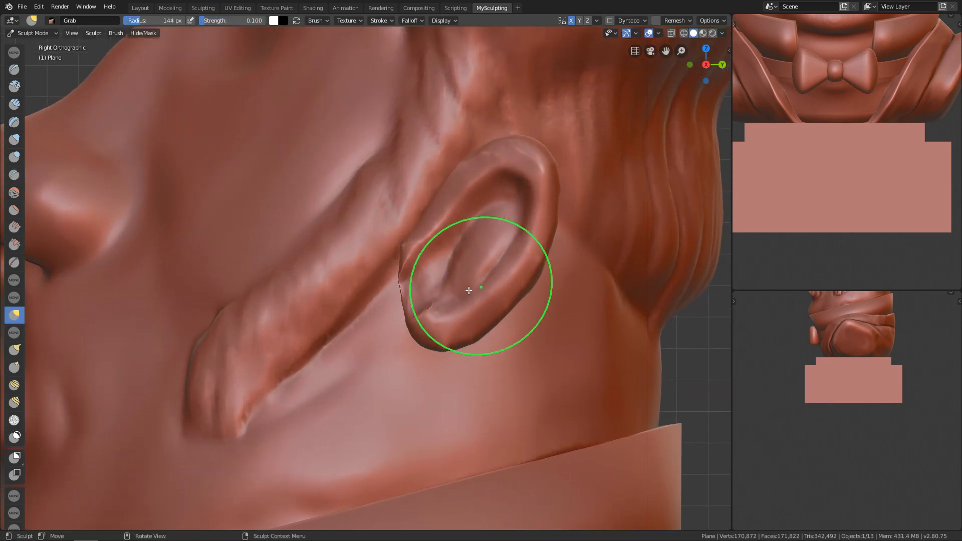
left_click_drag(542, 258, 490, 270)
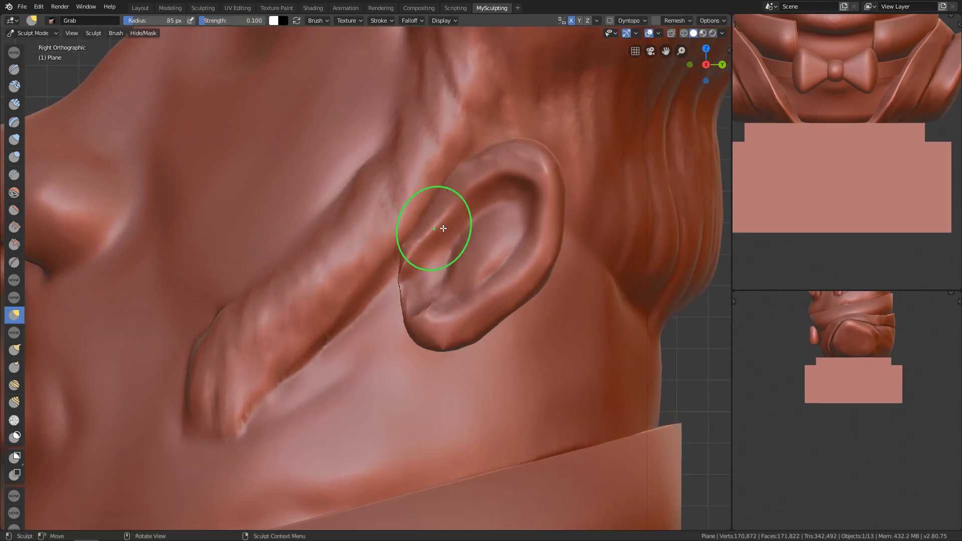
mouse_move(410, 309)
middle_mouse_down("ctrl")
mouse_move(488, 279)
mouse_move(386, 385)
mouse_move(389, 331)
mouse_move(420, 324)
mouse_move(439, 354)
middle_mouse_up("ctrl")
Return to Object Mode, deselect everything and save the file
key("ctrl+Tab")
key("alt+a")
key("ctrl+s")
left_click(400, 372)
Add a NURBS path curve to the scene in Object Mode, viewed from the front
middle_click_drag(387, 395, 355, 293, "ctrl")
middle_click_drag(356, 293, 399, 240, "shift")
middle_click_drag(399, 241, 370, 193, "shift")
key("ctrl+Tab")
mouse_move(370, 193)
left_mouse_down("alt+shift")
mouse_move(365, 290)
mouse_move(336, 408)
left_mouse_up("alt+shift")
key("ctrl+Tab")
left_click(531, 170)
left_click_drag(337, 408, 324, 285, "alt+shift")
key("shift+a")
mouse_move(324, 295)
left_click(396, 340)
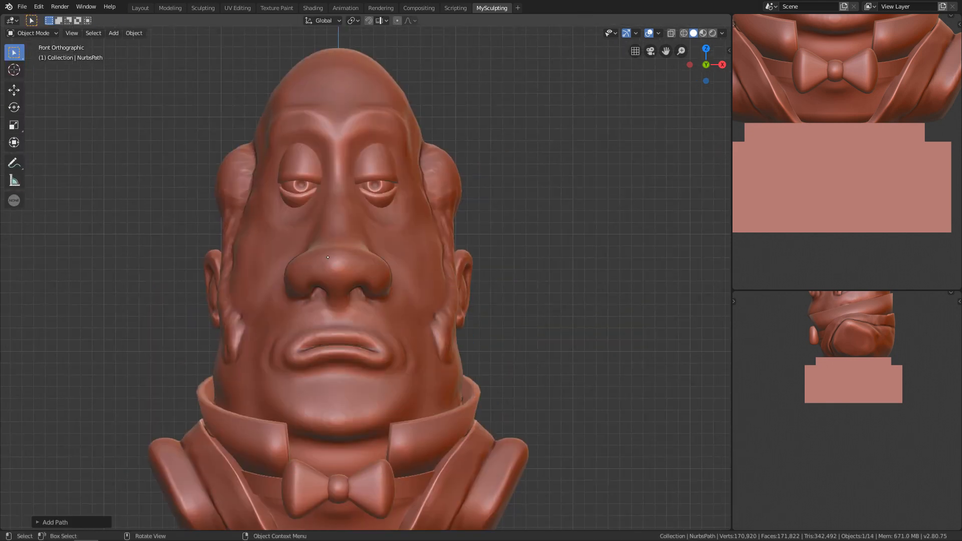
In the Layout workspace, enter Edit Mode on the path curve and move it up to forehead height in front view
middle_click_drag(395, 335, 403, 349, "shift")
left_click(140, 8)
middle_click_drag(392, 289, 396, 361, "ctrl")
middle_click_drag(444, 181, 441, 248)
left_click(735, 21)
middle_click_drag(491, 446, 490, 335, "ctrl")
key("g")
key("Escape")
key("Tab")
key("KP_1")
key("g")
left_click(593, 144)
scroll(451, 151, "up", 4)
middle_click_drag(426, 151, 436, 311, "shift")
Thicken the path into a tube by setting its bevel depth to 0.05 m
left_click(85, 257)
left_click(827, 377)
left_click(735, 20)
left_click_drag(927, 453, 944, 453)
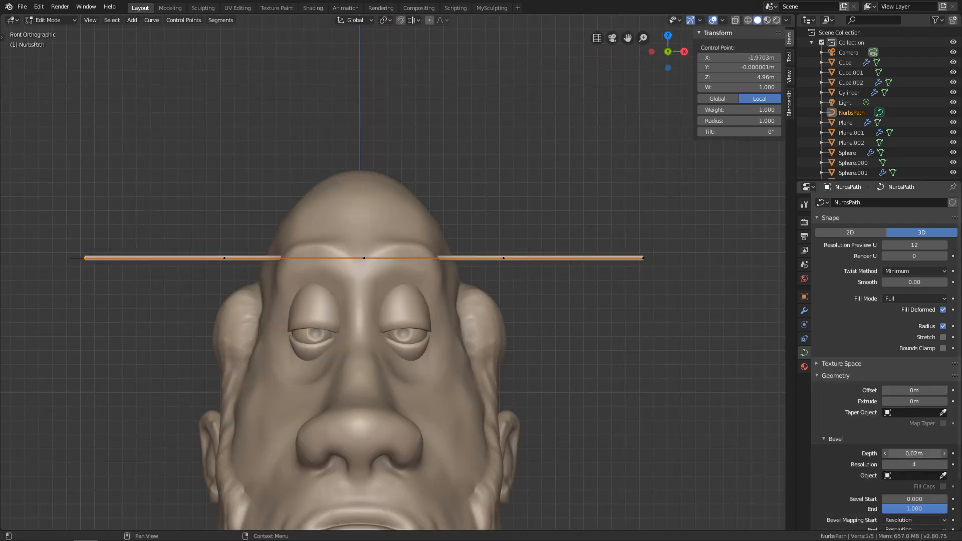
Arch the path over the head by moving its first end to the side hair and raising the neighbouring control points above the skull
key("g")
left_click(302, 361)
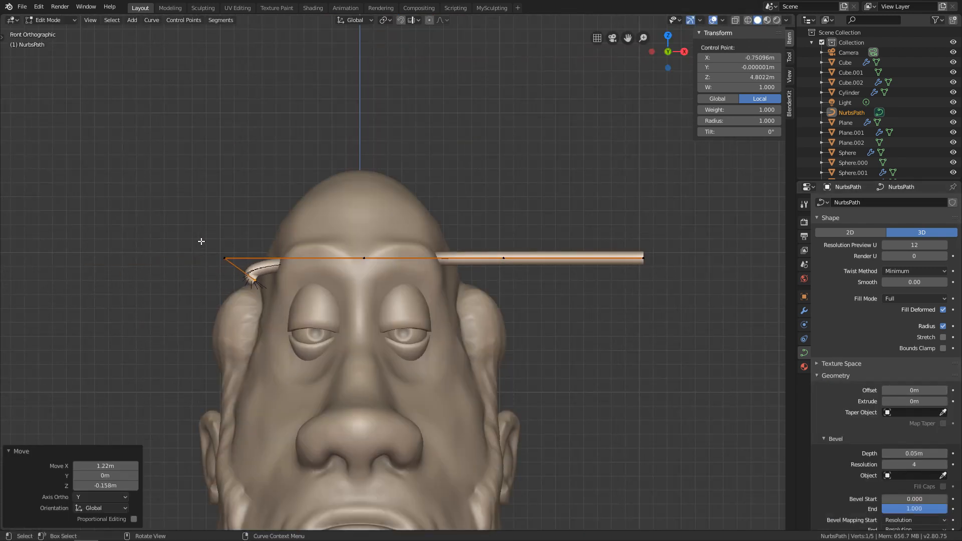
left_click(224, 258)
key("g")
left_click(240, 198)
left_click(364, 258)
key("g")
left_click(323, 143)
Bring the curve's other end down over the opposite side of the skull and taper its radius towards that tip
left_click(643, 257)
key("g")
key("alt+s")
left_click(450, 138)
key("alt+s")
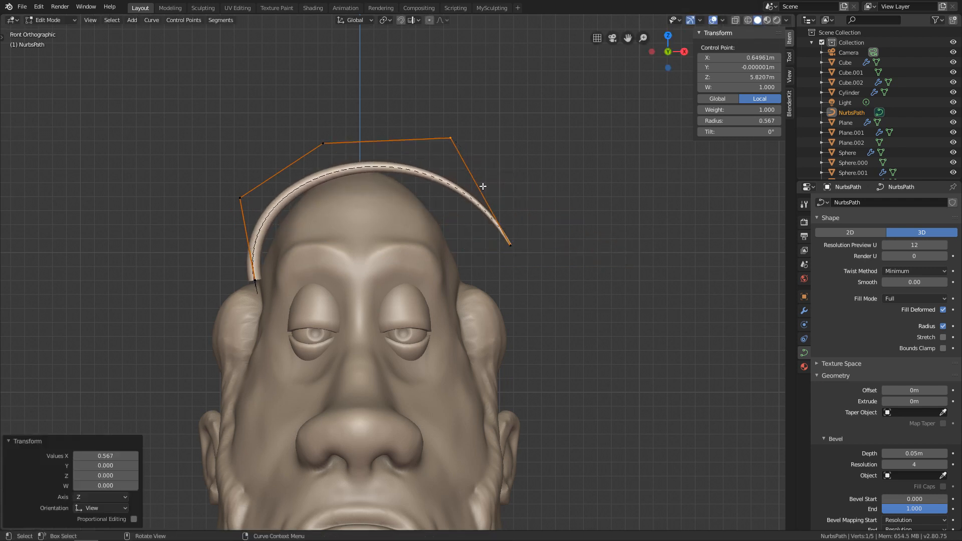
left_click(323, 144, "shift")
key("g")
key("g")
left_click(495, 199)
Select all control points and move them about 0.49 m back along Y in top view
key("KP_7")
middle_click_drag(381, 301, 424, 336, "shift")
key("a")
key("g")
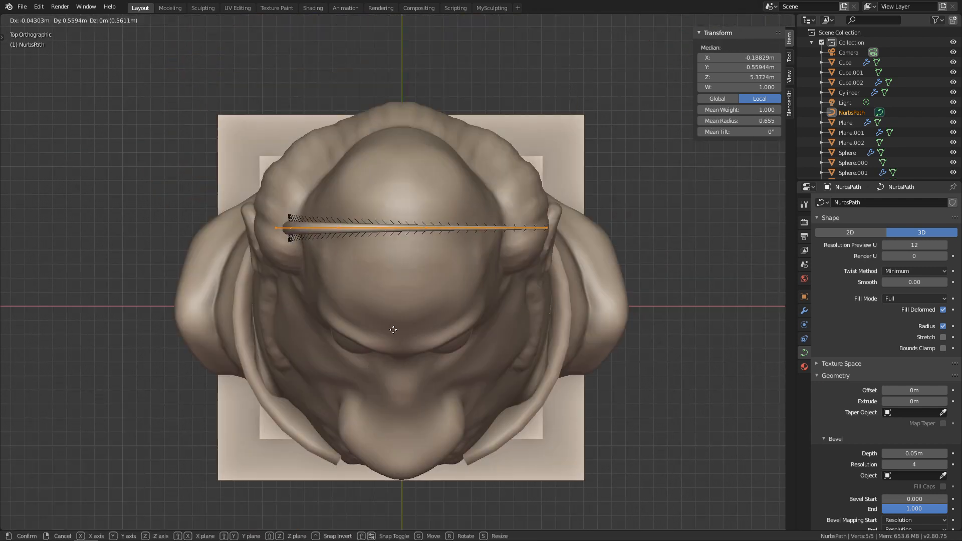
left_click(383, 322)
Reduce the radius at the strand's root end and reposition that point on the side hair in front view
key("KP_1")
scroll(406, 261, "up", 1)
middle_click_drag(384, 258, 425, 281, "shift")
middle_click_drag(369, 315, 426, 278, "shift")
left_click(388, 267)
key("alt+s")
left_click(424, 292)
key("g")
left_click(407, 292)
Adjust the side and crown control points so the strand's arch follows the top of the skull more closely
left_click(373, 174)
key("g")
left_click(373, 193)
left_click(448, 100)
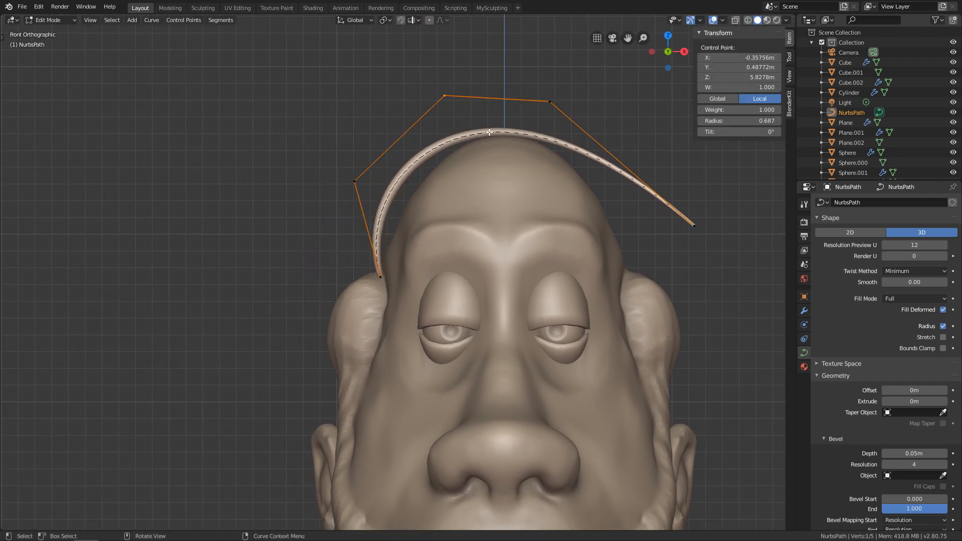
key("g")
left_click(415, 123)
left_click(549, 106)
left_click(503, 76)
key("g")
left_click(516, 93)
Shift the strand's control points in top view to give the strand depth across the scalp
scroll(509, 318, "down", 5)
scroll(509, 318, "up", 5)
middle_click_drag(441, 318, 549, 309)
left_click(362, 202)
key("KP_7")
left_click_drag(394, 220, 426, 262)
key("g")
left_click(426, 274)
key("g")
left_click(582, 257)
Set the strand's bevel depth to 0.02 m
key("KP_1")
left_click_drag(338, 194, 383, 222)
left_click_drag(915, 453, 897, 454)
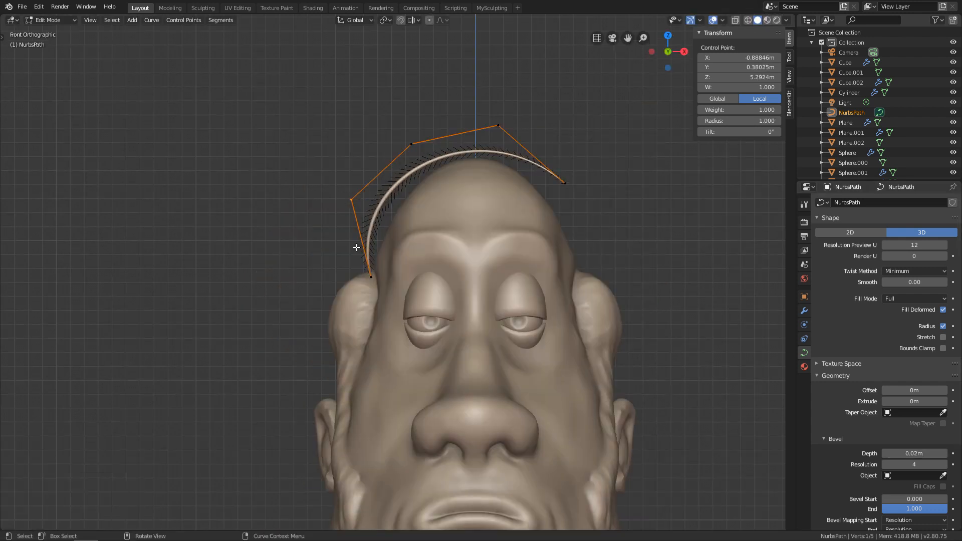
Pull the strand's side control point and the first crown point in against the scalp
left_click(399, 300)
left_click_drag(329, 181, 383, 220)
key("g")
left_click(410, 228)
left_click(421, 157)
key("g")
left_click(423, 159)
Lower the second crown control point and the strand's free tip onto the scalp
left_click(518, 148)
left_click(503, 131)
key("g")
left_click(504, 141)
left_click(558, 176)
key("g")
left_click(549, 183)
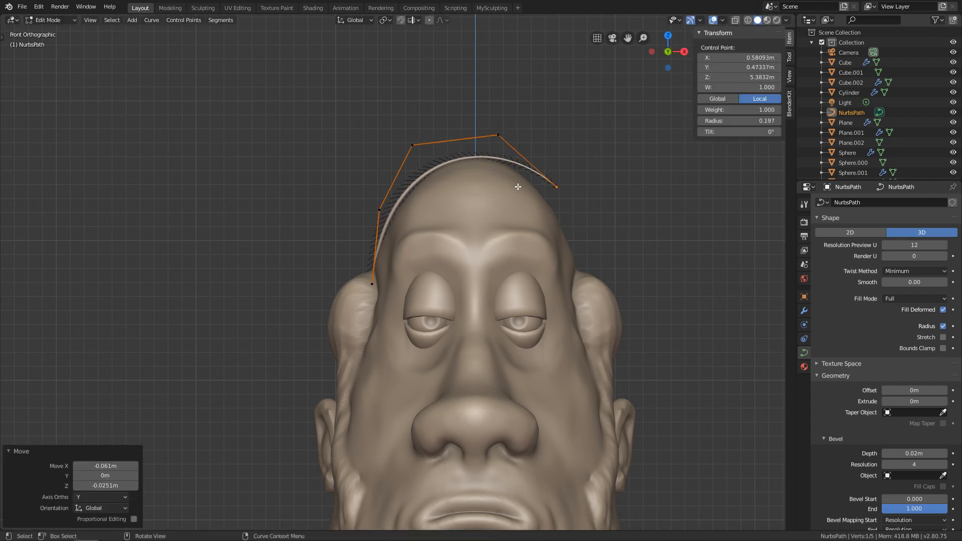
Return to Object Mode and mirror the strand to the other side by scaling it -1 along X
key("Tab")
scroll(529, 214, "down", 3)
middle_click_drag(510, 204, 465, 191, "shift")
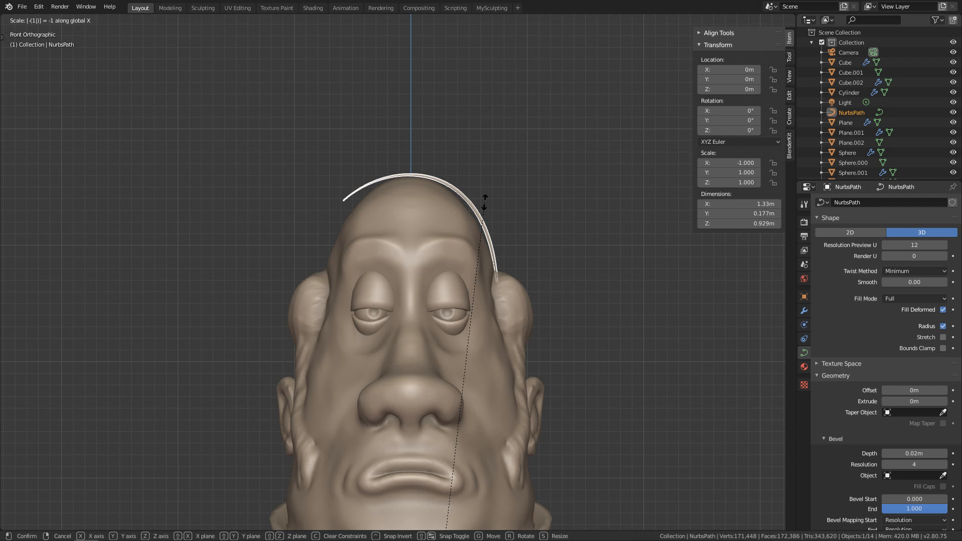
key("Return")
Duplicate the strand and offset the copy slightly, about 0.06 m along Y and 0.04 m along Z
scroll(446, 201, "up", 1)
middle_click_drag(446, 201, 381, 240, "shift")
key("shift+d")
key("grave")
key("g")
left_click(408, 285)
In Edit Mode, reposition the copied strand's free tip and the crown control point next to it
key("Tab")
left_click_drag(245, 202, 287, 239)
key("g")
left_click(271, 260)
left_click_drag(320, 153, 371, 194)
key("g")
left_click(354, 184)
Move the copied strand's second crown point and its side control point to vary its arch
left_click_drag(401, 153, 466, 198)
key("g")
left_click(343, 195)
left_click_drag(425, 168, 456, 191)
left_click_drag(428, 228, 460, 255)
key("g")
left_click(470, 275)
Reposition the copied strand's root-side control point from an angled view and return to Object Mode
middle_click_drag(543, 306, 453, 326)
left_click_drag(449, 289, 452, 292)
key("g")
left_click(476, 201)
key("KP_1")
key("Tab")
Examine how both strands sit on the scalp from the front and the side
scroll(492, 233, "down", 2)
left_click(491, 234)
scroll(432, 281, "up", 2)
middle_click_drag(408, 138, 426, 262, "shift")
middle_click_drag(633, 216, 546, 221)
key("KP_3")
left_click(423, 193)
key("Tab")
left_click(440, 214)
key("Tab")
key("KP_1")
scroll(501, 231, "up", 5)
middle_click_drag(561, 194, 481, 193)
In Edit Mode, move the copied strand's two crown control points about 0.22 m forward along Y
left_click(465, 180)
key("Tab")
middle_click_drag(501, 150, 481, 136)
key("g")
left_click(483, 148)
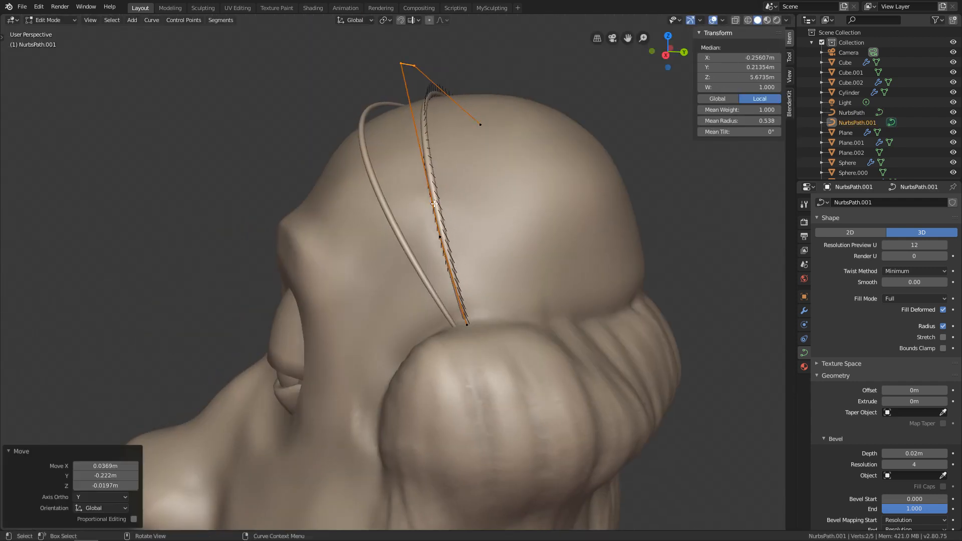
key("g")
Refine the copied strand's crown and side control points in front view and return to Object Mode
key("KP_1")
left_click_drag(443, 48, 554, 108)
key("g")
left_click(500, 109)
left_click_drag(469, 198, 535, 236)
key("g")
left_click(523, 231)
key("Tab")
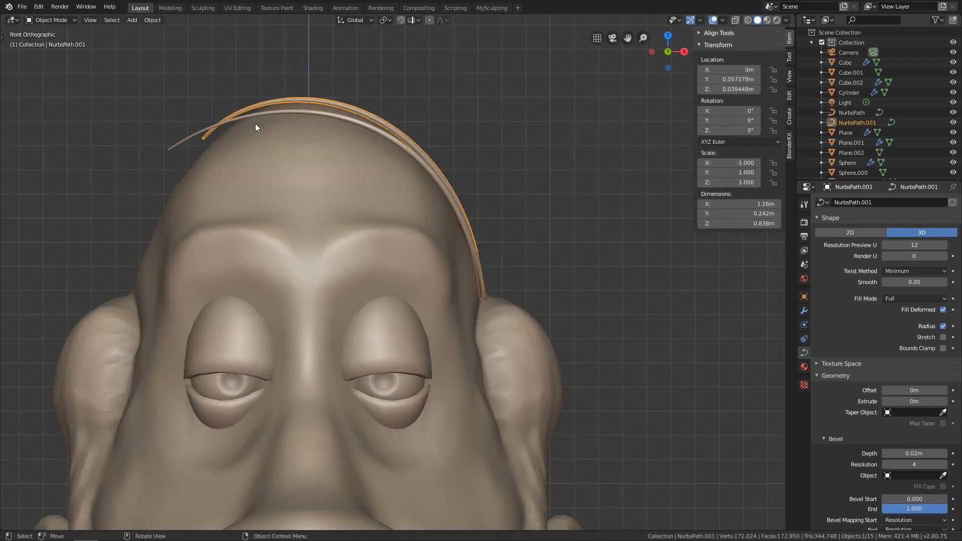
Reposition a control point of an existing scalp strand from an angled view and return to Object Mode
left_click(259, 118)
left_click(417, 225)
scroll(417, 225, "down", 7)
scroll(412, 201, "up", 5)
middle_click_drag(526, 194, 425, 207)
left_click(427, 206)
key("Tab")
scroll(471, 226, "up", 3)
key("g")
left_click(473, 233)
key("Tab")
Duplicate the strand and delete the copy's far-end control point in Edit Mode to shorten it
key("shift+d")
left_click(411, 219)
key("Tab")
key("KP_1")
scroll(416, 166, "down", 1)
left_click_drag(162, 129, 211, 168)
key("x")
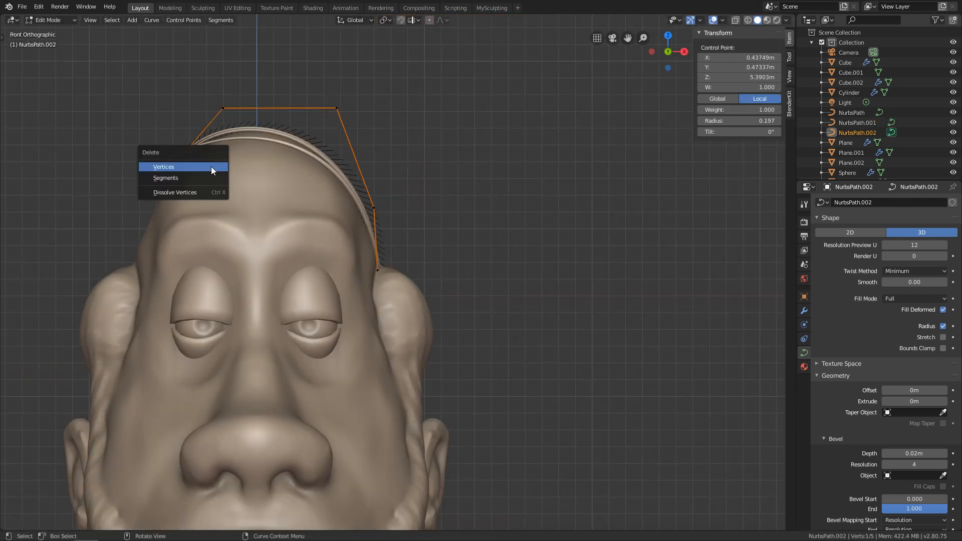
Move the shortened strand's tip, bend and side control points so it stands up beside the crown, and return to Object Mode
key("g")
left_click(329, 109)
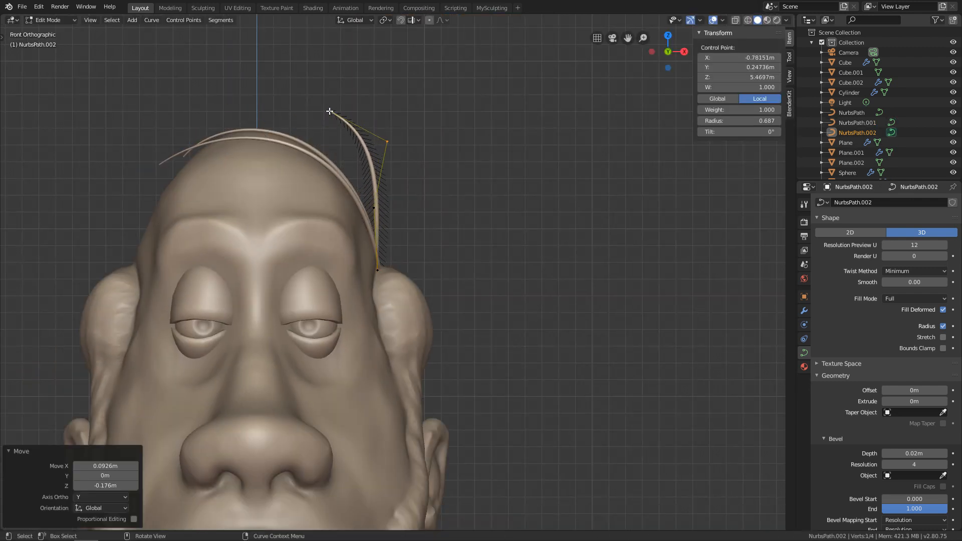
left_click(372, 112)
key("g")
left_click(390, 131)
left_click(375, 209)
key("g")
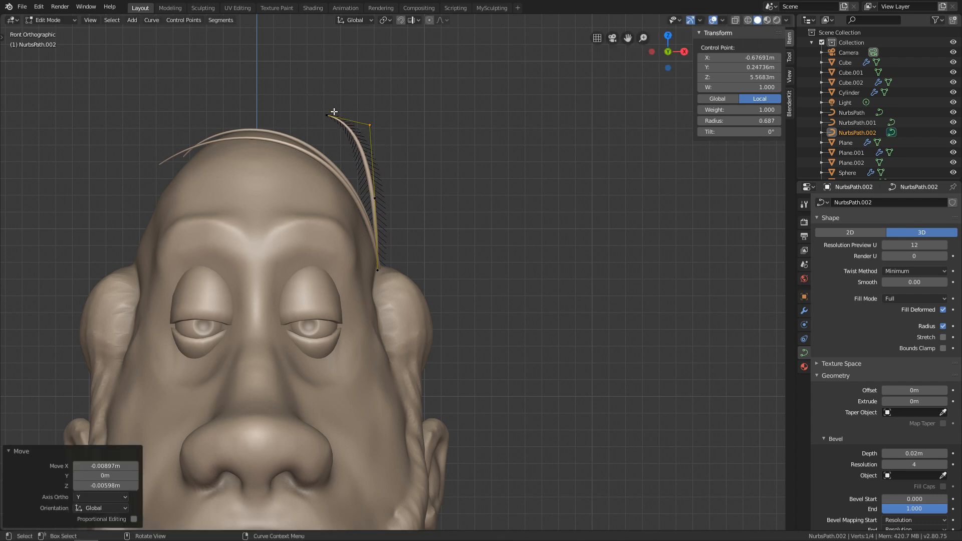
key("Tab")
scroll(499, 216, "down", 2)
scroll(381, 233, "up", 4)
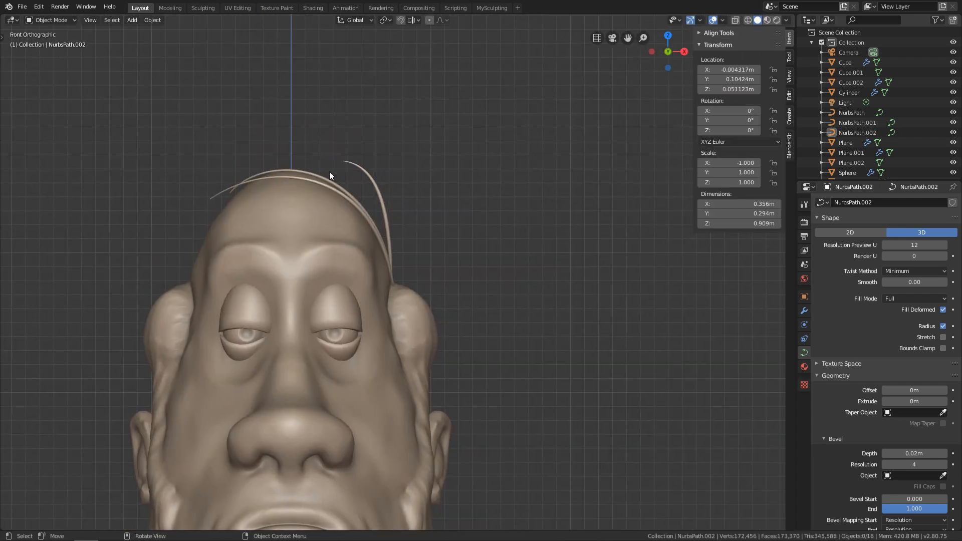
In top view, move the front strand's crown control point about 0.08 m forward and 0.04 m sideways, and return to Object Mode
scroll(379, 257, "up", 2)
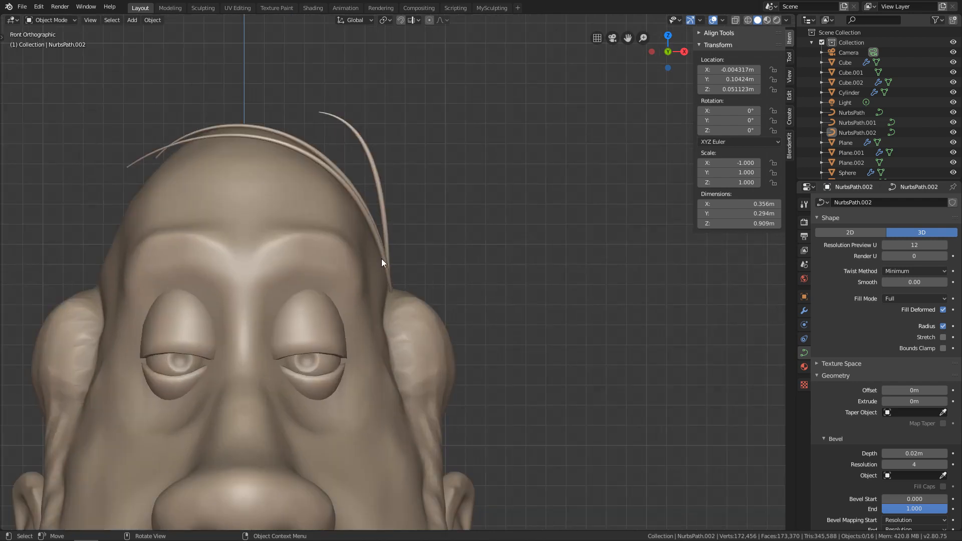
middle_click_drag(381, 261, 458, 311, "shift")
left_click(455, 296)
key("KP_7")
key("Tab")
left_click(307, 328)
key("g")
left_click(265, 370)
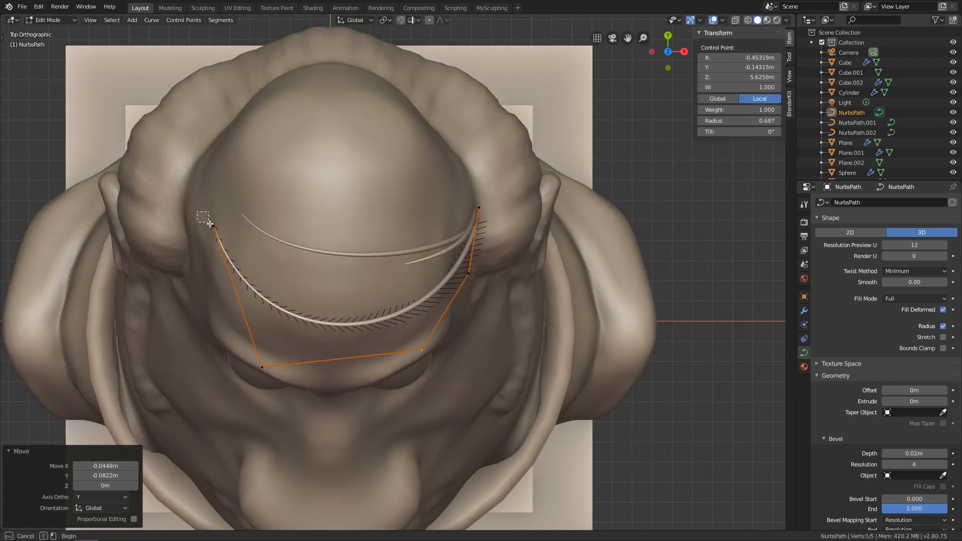
key("KP_1")
key("Tab")
scroll(414, 272, "down", 3)
scroll(413, 272, "up", 2)
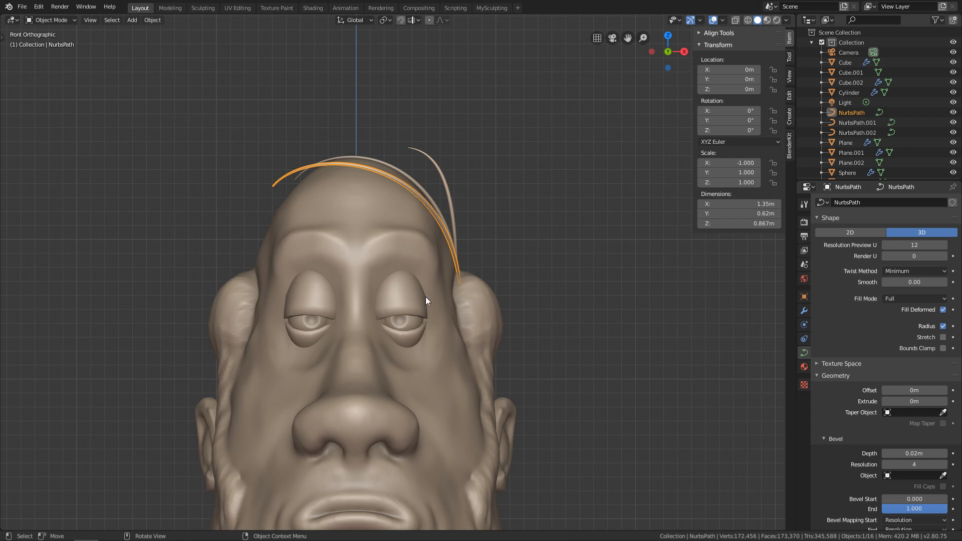
In side view, move the front strand's control point about 0.07 m forward and 0.12 m down toward the forehead
key("ctrl+KP_3")
key("Tab")
key("g")
left_click(471, 227)
left_click(509, 192)
key("KP_1")
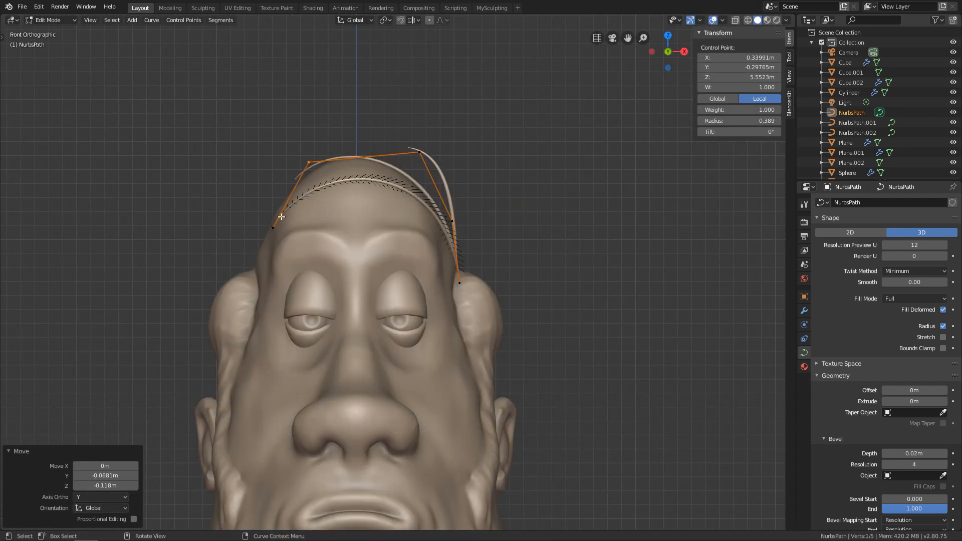
Adjust the front strand's tip to follow the forehead's edge in front view, return to Object Mode and deselect everything
left_click(279, 218)
key("g")
left_click(256, 202)
left_click(278, 225)
key("g")
left_click(300, 231)
key("Tab")
key("alt+a")
scroll(396, 238, "down", 1)
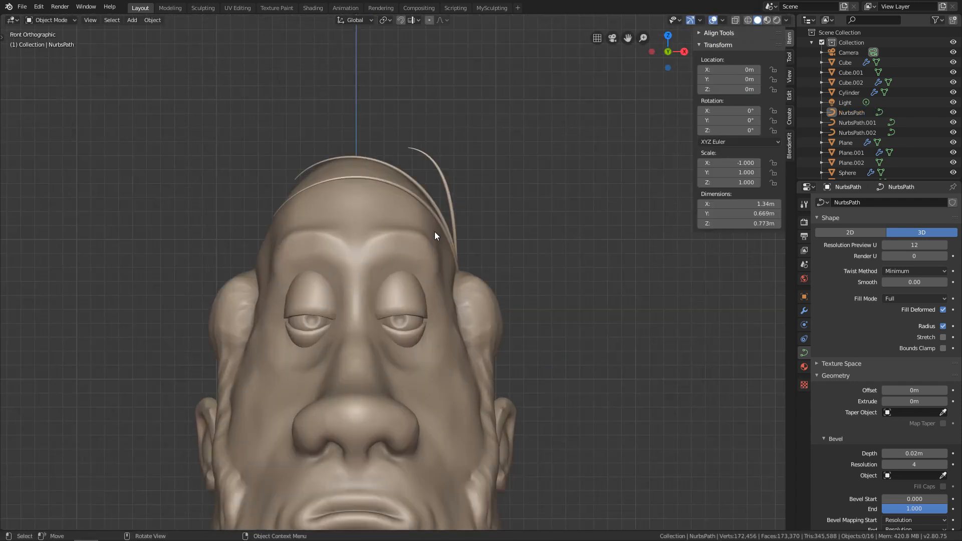
Fine-tune the front strand's curve over the forehead in top view and return to Object Mode
scroll(383, 190, "up", 1)
middle_click_drag(380, 188, 373, 229, "shift")
key("Tab")
key("KP_7")
key("g")
key("Tab")
middle_click_drag(486, 311, 405, 200)
Duplicate the front strand and move the copy's control points back across the scalp from top and angled views
key("shift+d")
left_click(398, 205)
key("Tab")
left_click(412, 287)
key("g")
key("g")
middle_click_drag(346, 220, 451, 281)
left_click(321, 306)
key("g")
key("g")
middle_click_drag(296, 288, 451, 236)
Refine the new copy's tip-side control points in front view, return to Object Mode and deselect everything
key("KP_1")
key("g")
left_click(320, 220)
left_click(301, 235)
key("g")
left_click(344, 239)
key("Tab")
key("alt+a")
left_click(422, 244)
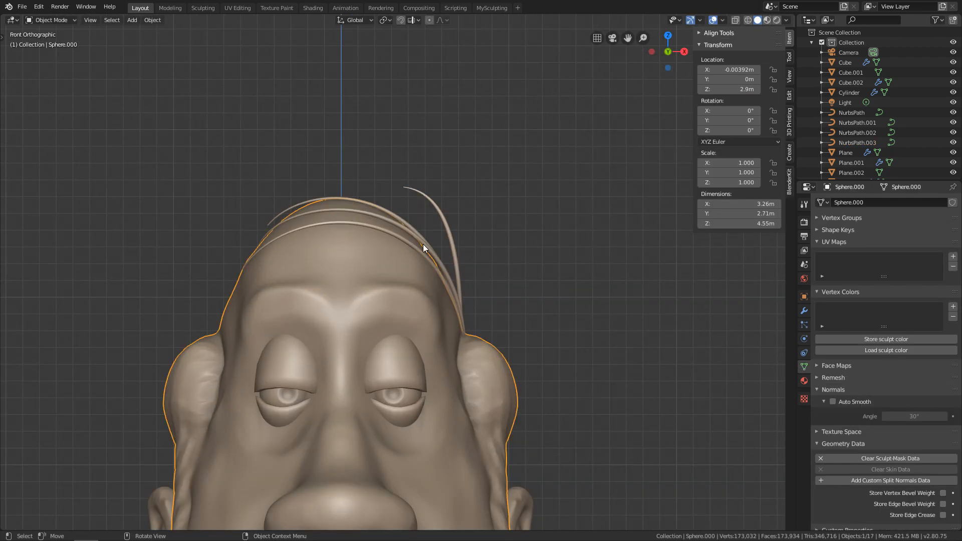
Move the new strand's crown control points closer to the scalp in Edit Mode and return to Object Mode
left_click(424, 241)
key("Tab")
middle_click_drag(424, 241, 300, 260)
key("g")
key("KP_1")
key("b")
left_click_drag(301, 162, 385, 210)
key("g")
left_click(351, 201)
key("g")
left_click(355, 213)
key("Tab")
key("alt+a")
Lower the new strand's crown control points and shift its tip so it lies between the neighbouring strands
middle_click_drag(382, 219, 370, 152, "shift")
left_click(371, 143)
key("Tab")
left_click(399, 104)
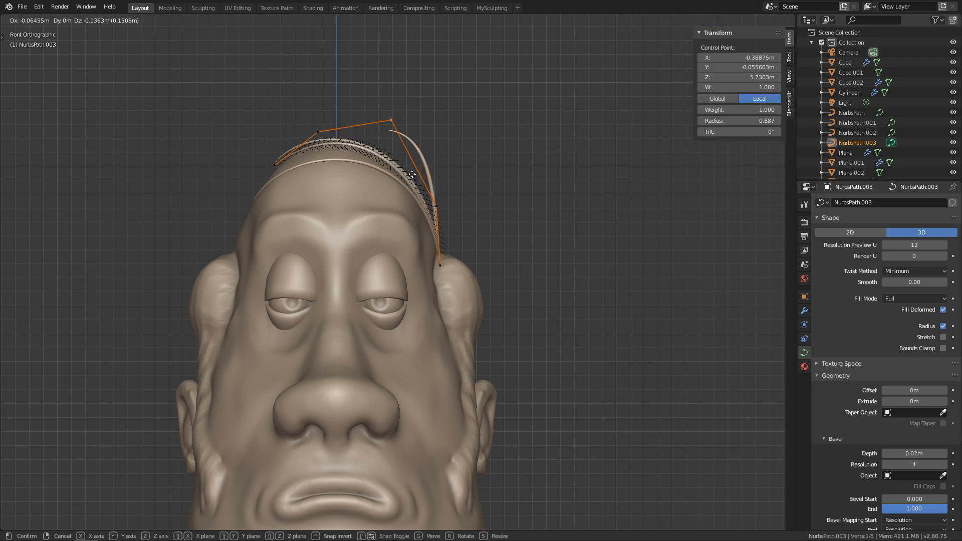
middle_click_drag(400, 104, 350, 150)
key("g")
left_click(320, 150)
key("g")
left_click(315, 127)
left_click(318, 126)
key("g")
left_click(309, 136)
key("KP_1")
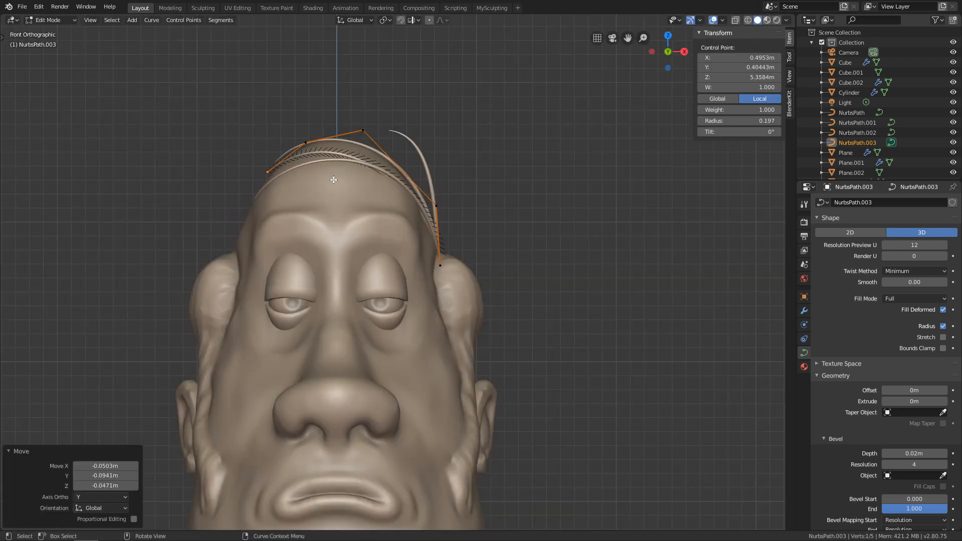
Subdivide the segment between the new strand's side and crown control points, move the added point outward and return to Object Mode
left_click(437, 204)
left_click(362, 129, "shift")
right_click(366, 132)
left_click(398, 168)
key("g")
left_click(405, 167)
key("Tab")
Reopen the new strand in Edit Mode and adjust its control points from an angled view
key("Tab")
key("Tab")
key("a")
key("a")
left_click(345, 138)
key("Tab")
middle_click_drag(346, 140, 440, 193)
left_click(446, 268)
key("g")
left_click_drag(329, 285, 400, 326)
In side view, move the new strand's crown control points back and down against the scalp
key("KP_3")
key("g")
left_click(401, 178)
left_click_drag(325, 128, 375, 176)
key("g")
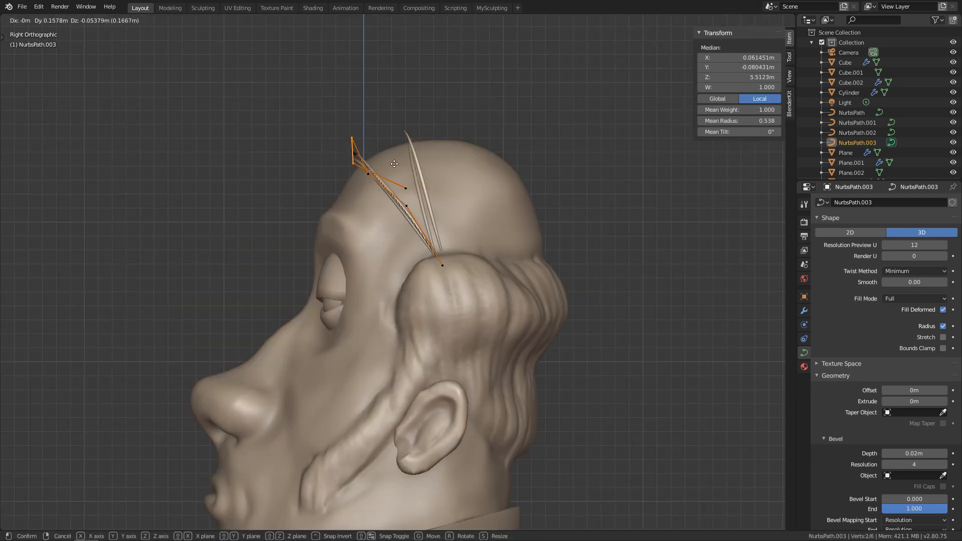
left_click(395, 176)
Nudge the new strand's tip control point slightly in front view and return to Object Mode
key("KP_1")
key("Tab")
scroll(418, 239, "down", 2)
left_click(418, 238)
key("Tab")
left_click(305, 208)
key("g")
left_click(303, 204)
key("Tab")
key("Tab")
key("Tab")
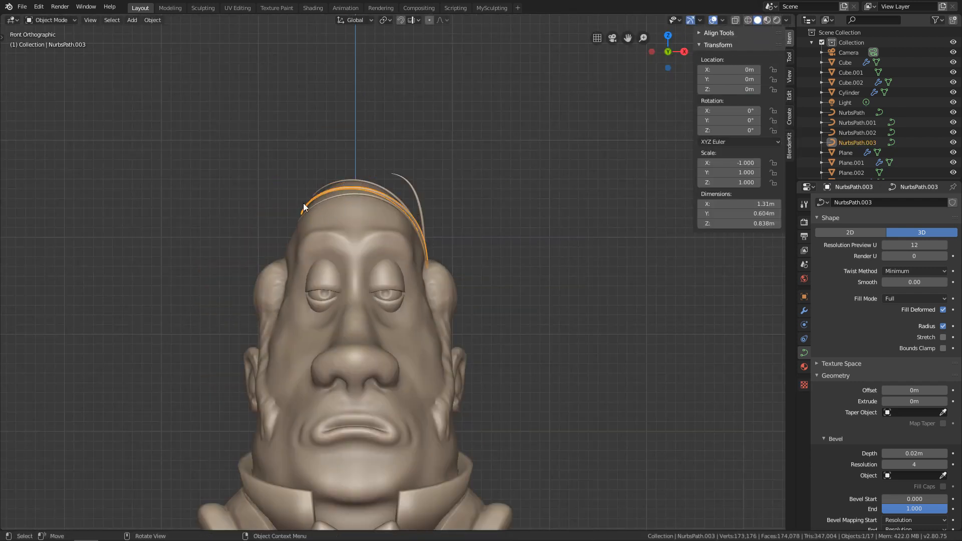
Nudge the forehead-side control point of a lower scalp strand closer to the head in front view and return to Object Mode
middle_click_drag(416, 217, 462, 282, "ctrl")
middle_click_drag(402, 372, 369, 251, "ctrl")
middle_click_drag(361, 230, 383, 256, "shift")
left_click(323, 256)
key("Tab")
left_click(317, 226)
key("g")
left_click(307, 222)
key("g")
left_click(305, 228)
key("Tab")
Move the tip control point of the neighbouring lower scalp strand slightly and return to Object Mode
left_click(294, 250)
key("Tab")
left_click(294, 230)
key("g")
left_click(295, 224)
key("Tab")
Move the uppermost scalp strand's tip and crown control points in front view to hug the scalp, and save the file
mouse_move(401, 265)
middle_mouse_down("ctrl")
mouse_move(441, 381)
mouse_move(401, 281)
middle_mouse_up("ctrl")
left_click(327, 245)
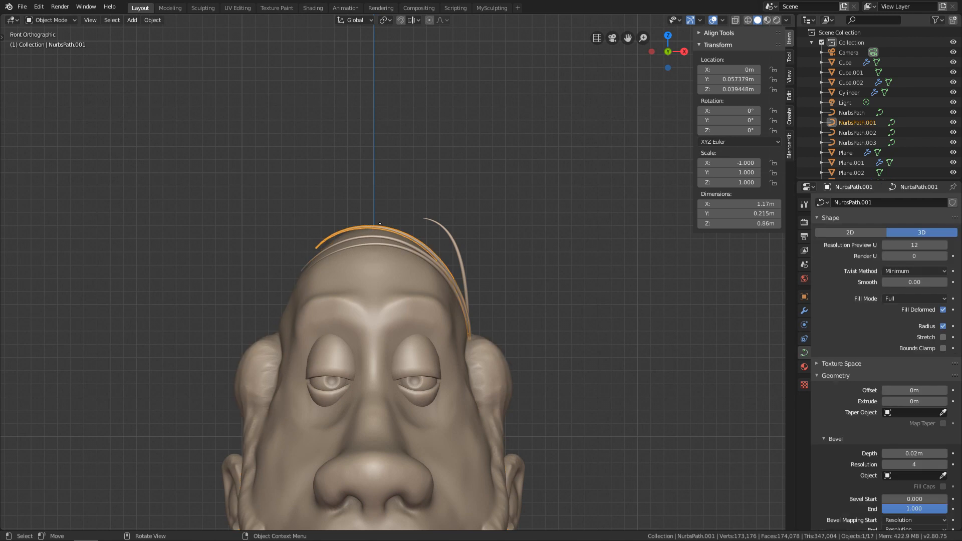
key("Tab")
key("g")
left_click(320, 261)
left_click(364, 216)
key("g")
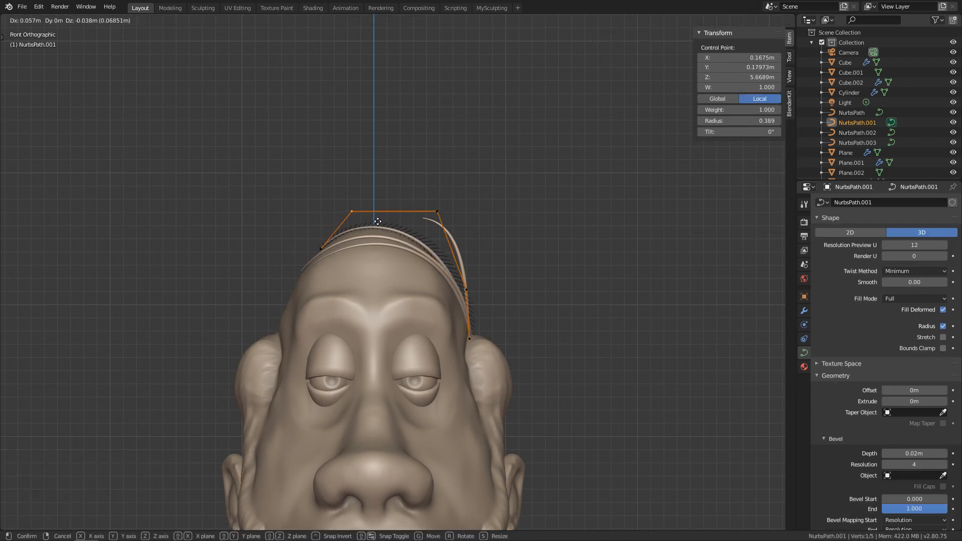
left_click(376, 221)
key("Tab")
key("ctrl+s")
In right side view, move the uppermost strand's tip and crown control points to settle it on the scalp
middle_click_drag(533, 243, 464, 236)
key("Tab")
key("grave")
left_click(538, 248)
key("g")
left_click(428, 252)
left_click(406, 208)
key("g")
left_click(393, 215)
left_click(434, 295)
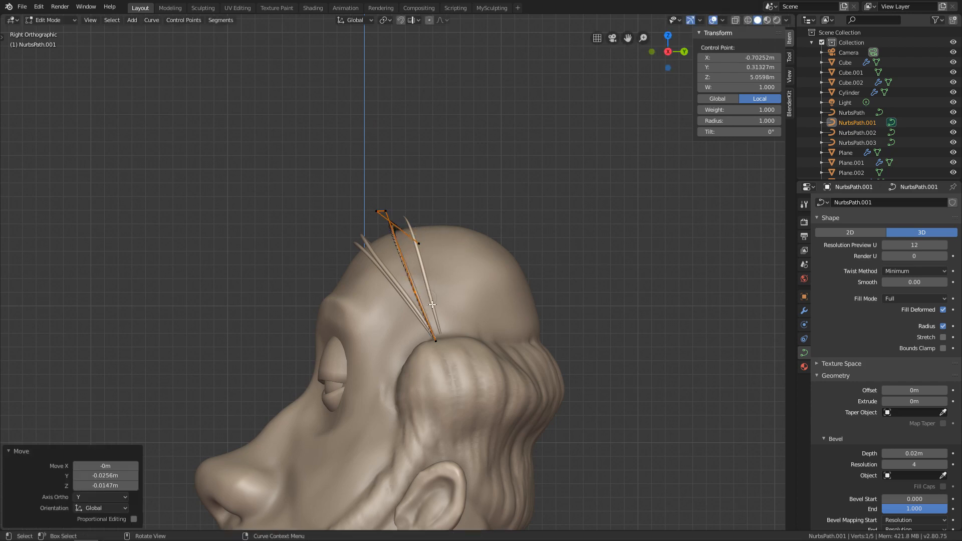
key("Tab")
In left side view, move a control point of the NurbsPath.003 strand back along the scalp and leave Edit Mode
key("grave")
left_click(353, 244)
key("Tab")
key("grave")
key("g")
key("g")
key("grave")
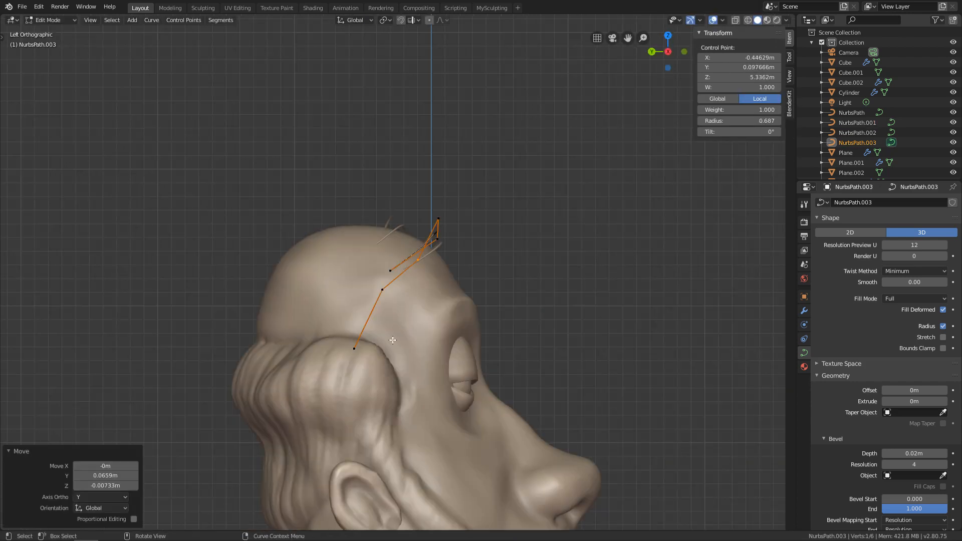
key("Tab")
Move the NurbsPath.003 strand's control point slightly in front view, return to Object Mode and save the file
key("grave")
scroll(411, 301, "down", 3)
scroll(431, 274, "up", 7)
key("Tab")
key("g")
left_click(449, 305)
key("Tab")
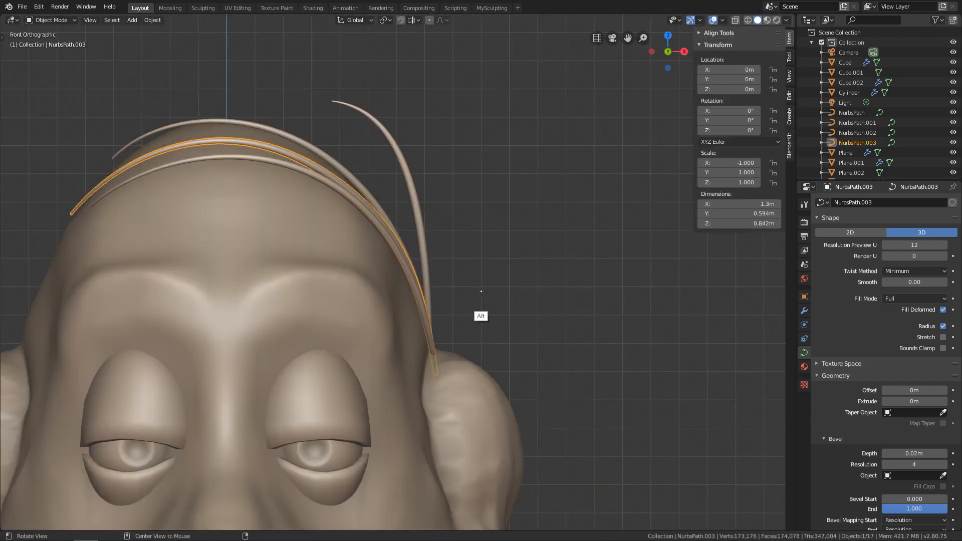
scroll(481, 296, "down", 6)
key("ctrl+s")
Open the eyeball mesh in Edit Mode, try a loop cut near the iris and undo it
scroll(501, 351, "up", 9)
middle_click_drag(472, 399, 456, 339, "shift")
left_click(501, 330)
key("Tab")
key("alt+a")
key("ctrl+r")
left_click(460, 297)
left_click(470, 299)
key("ctrl+z")
Merge all of the eyeball mesh's vertices by distance at 0.0001 m and return to Object Mode
key("a")
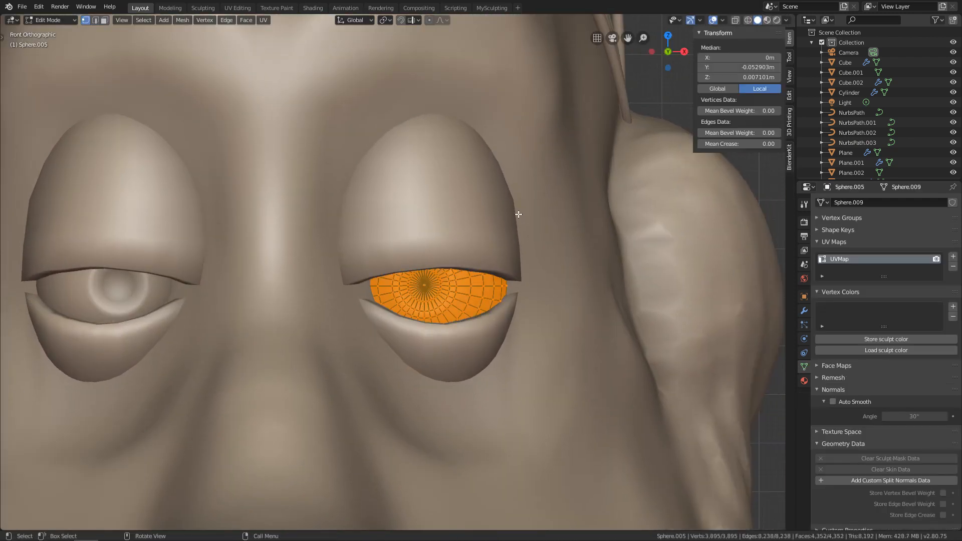
key("F3")
type("merge")
left_click(505, 215)
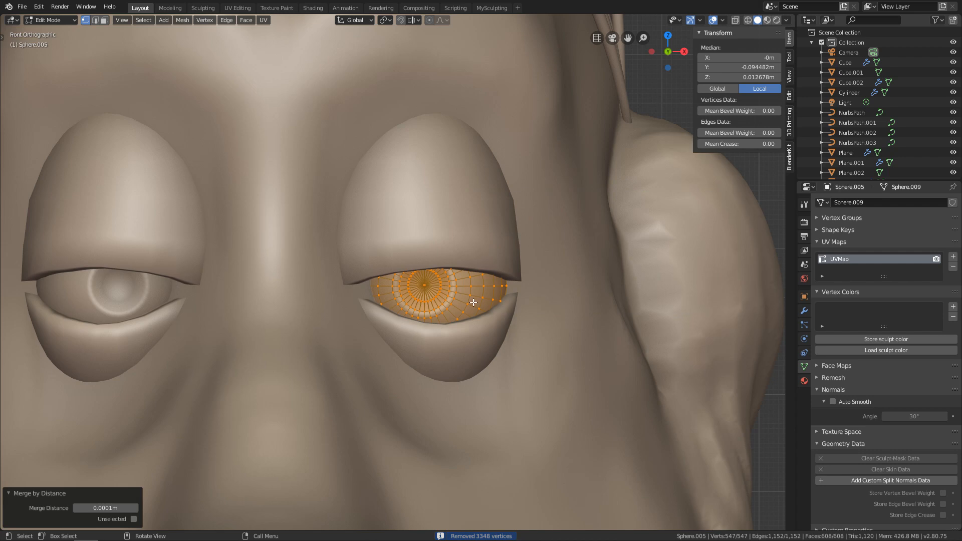
key("Tab")
Try adding an edge loop slid toward the iris on the eyeball mesh and undo it
scroll(425, 307, "up", 3)
key("Tab")
key("alt+a")
scroll(441, 315, "down", 2)
key("ctrl+r")
left_click(471, 304)
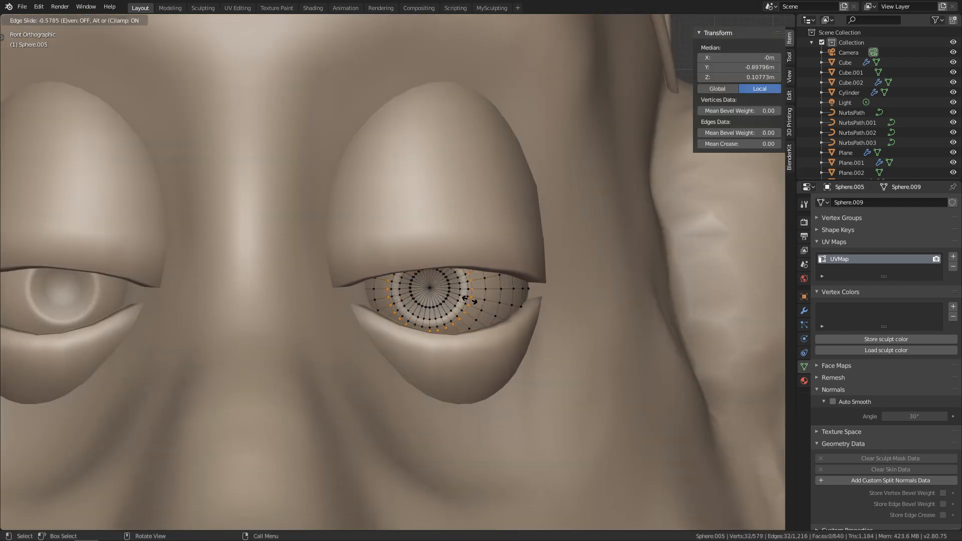
left_click(467, 298)
scroll(468, 297, "down", 7)
key("alt+a")
scroll(460, 304, "up", 5)
key("ctrl+z")
key("ctrl+z")
key("Tab")
scroll(374, 290, "down", 8)
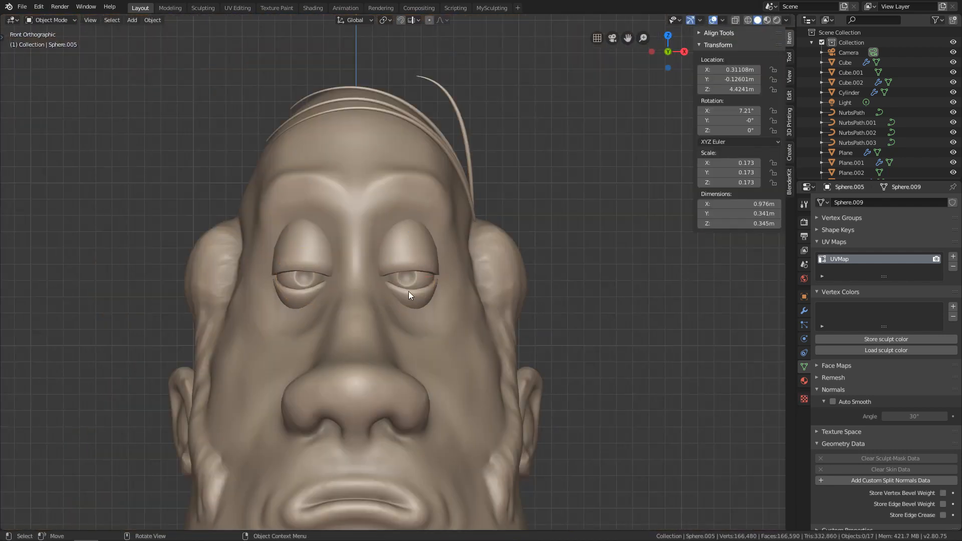
Select the head mesh, switch to the MySculpting workspace in right side view and save the file
key("alt+a")
scroll(416, 368, "up", 3)
left_click(418, 355)
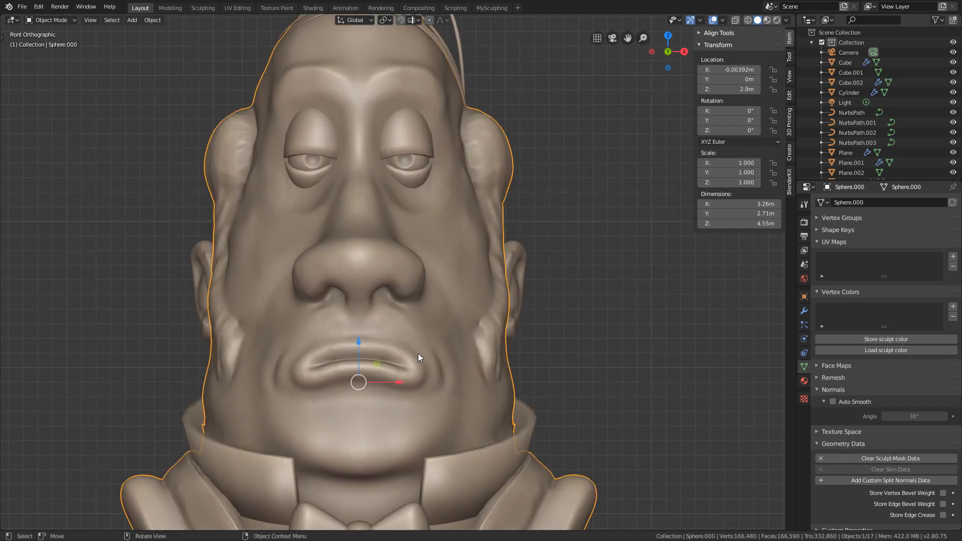
scroll(427, 299, "down", 5)
scroll(440, 325, "up", 3)
left_click(491, 8)
key("KP_3")
scroll(477, 333, "up", 4)
key("ctrl+s")
scroll(447, 356, "up", 4)
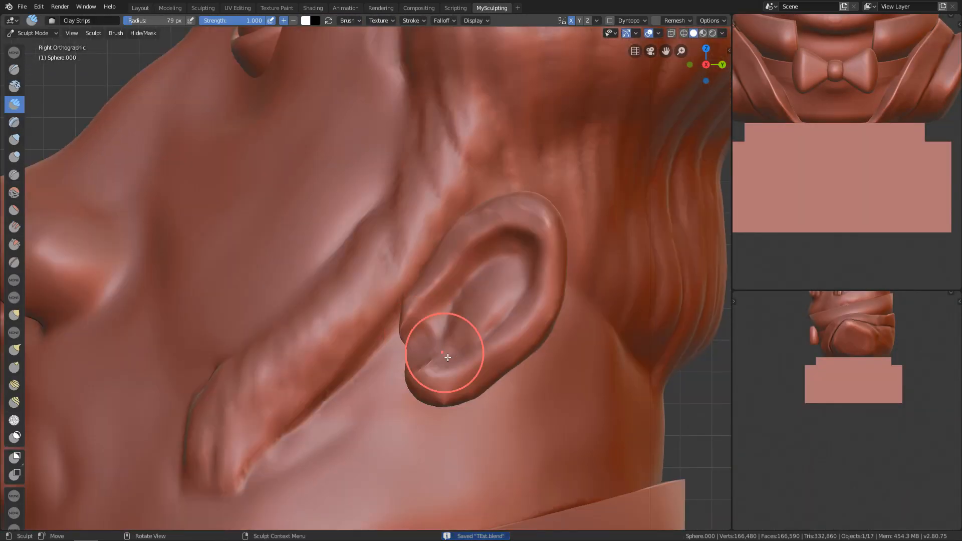
Try joining the ear object to the head in Object Mode and undo the join
key("KP_1")
key("ctrl+Tab")
middle_click_drag(424, 309, 351, 311)
left_click(453, 300)
left_click(426, 354, "shift")
key("ctrl+j")
key("grave")
left_click(386, 336)
scroll(437, 349, "down", 5)
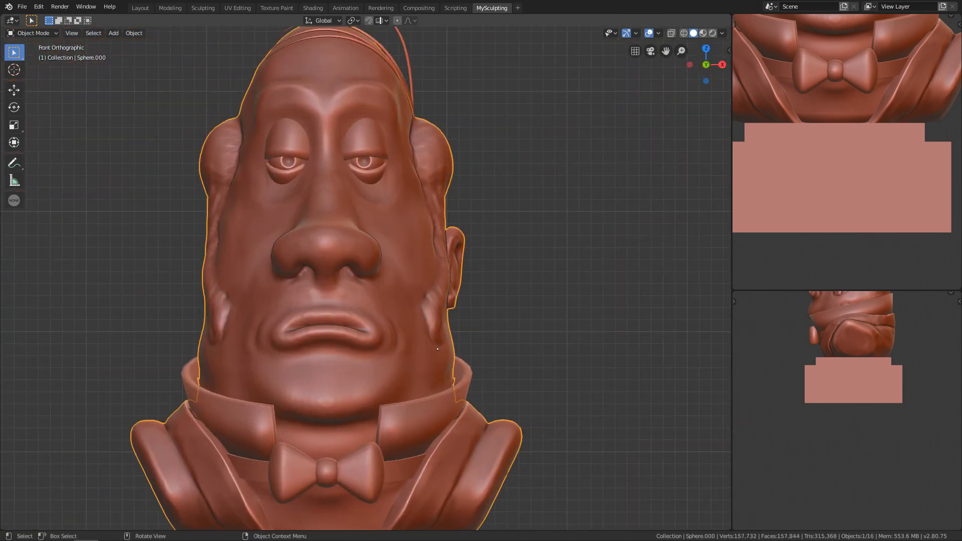
key("ctrl+z")
key("ctrl+z")
key("ctrl+z")
In the Layout workspace, apply the ears' mirroring modifier and join both ears to the head mesh
left_click(139, 8)
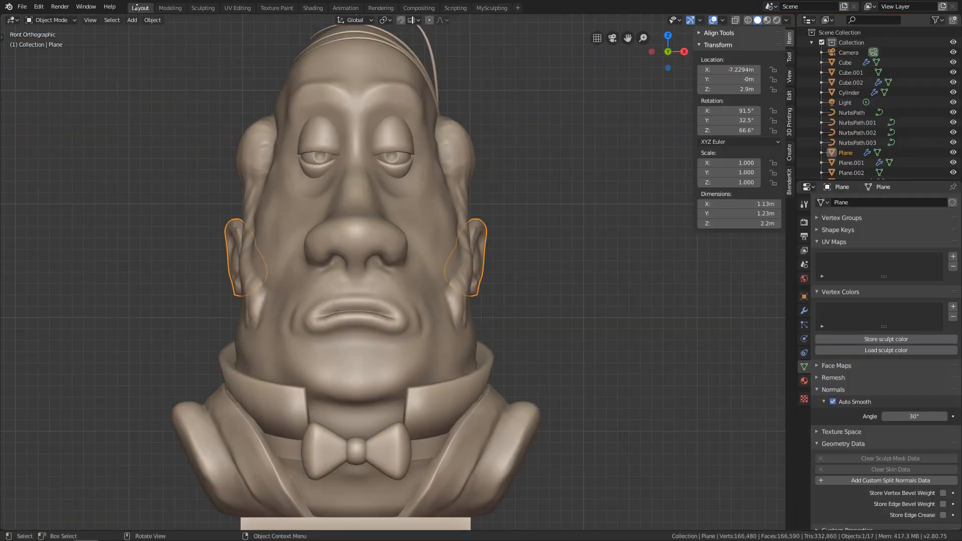
left_click(804, 311)
left_click(836, 232)
scroll(416, 288, "up", 2)
left_click(460, 227, "shift")
In the MySculpting workspace, voxel-remesh the joined head at a voxel size of 0.02 m with smooth normals
left_click(491, 8)
left_click(675, 20)
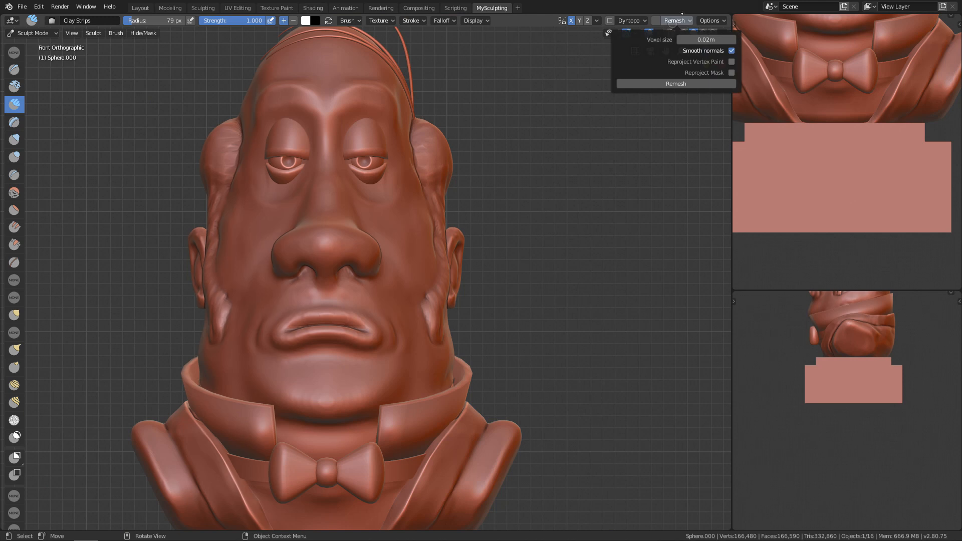
left_click(676, 84)
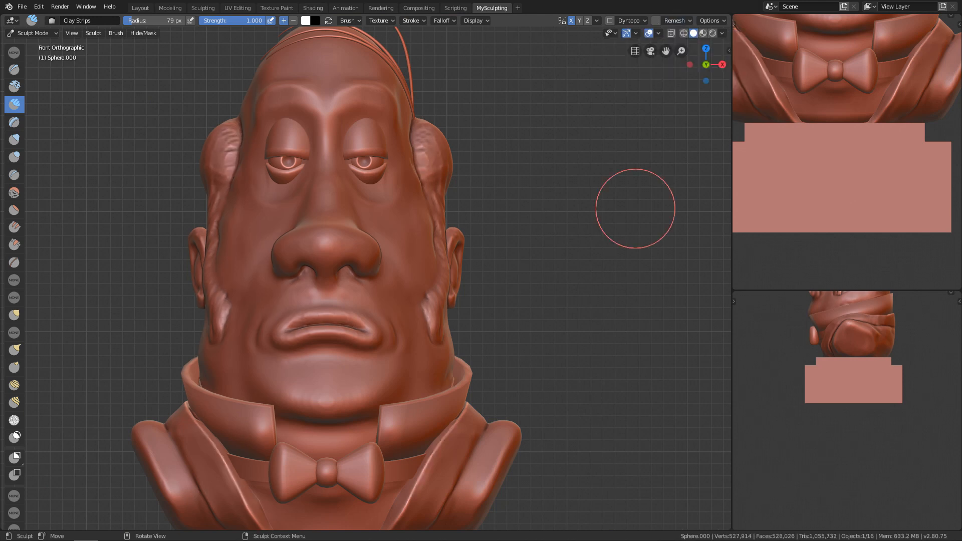
Smooth the chin area of the remeshed head and refine its surface with the Crease brush
scroll(449, 318, "up", 5)
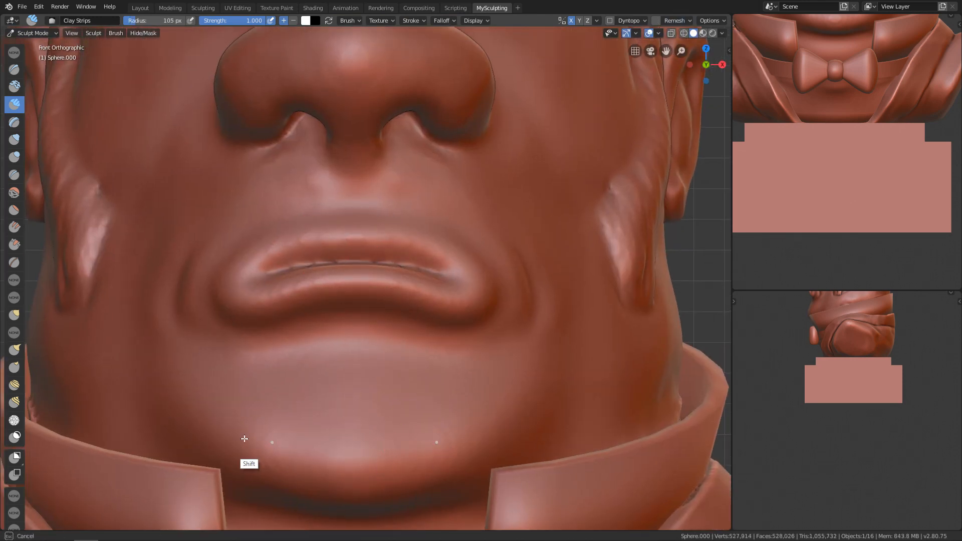
mouse_move(244, 439)
middle_mouse_down()
mouse_move(457, 337)
mouse_move(438, 294)
mouse_move(484, 209)
middle_mouse_up()
key("shift+c")
left_click_drag(484, 208, 395, 331)
middle_click_drag(396, 331, 476, 272)
left_click_drag(476, 273, 391, 268, "alt")
scroll(492, 322, "down", 4)
mouse_move(391, 268)
left_mouse_down()
mouse_move(398, 200)
mouse_move(357, 141)
mouse_move(383, 276)
mouse_move(428, 273)
mouse_move(394, 253)
mouse_move(406, 267)
mouse_move(439, 265)
left_mouse_up()
scroll(404, 279, "up", 4)
Switch to the Clay Strips brush at a 74 px radius and smooth the earlobe's seam with the head in side view
key("c")
key("f")
key("grave")
left_click(493, 263)
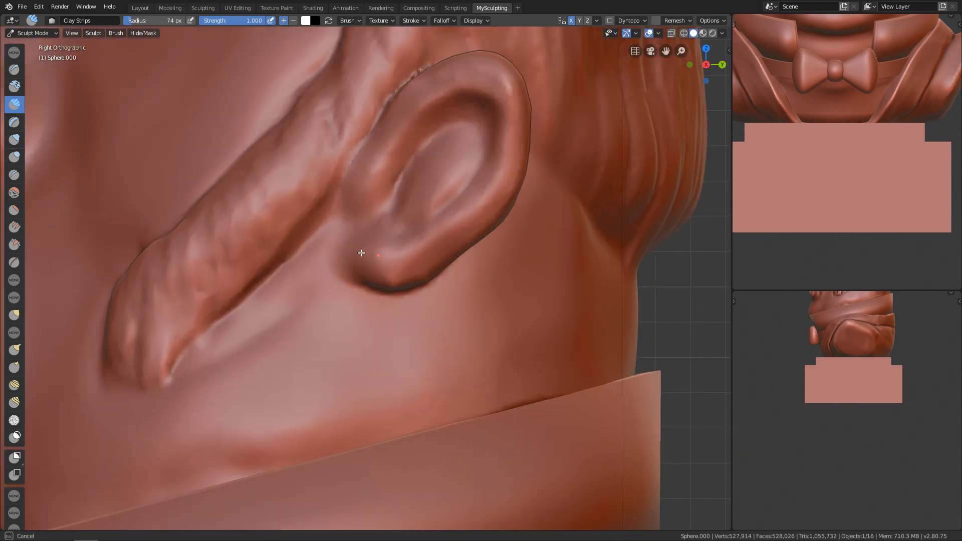
left_click_drag(294, 305, 416, 245, "alt+shift")
Set the Clay Strips radius to 63 px and smooth the jaw and cheek above the collar from several angles
key("f")
left_click(510, 328)
key("grave")
left_click(329, 393)
mouse_move(329, 393)
left_mouse_down("ctrl+alt")
mouse_move(524, 396)
mouse_move(503, 404)
mouse_move(441, 391)
left_mouse_up("ctrl+alt")
left_click_drag(440, 391, 457, 361, "ctrl+alt")
key("f")
left_click(441, 376)
left_click_drag(426, 408, 401, 391, "alt")
left_click_drag(380, 352, 300, 383, "shift")
mouse_move(842, 142)
left_mouse_down("alt+shift")
mouse_move(842, 209)
mouse_move(834, 183)
left_mouse_up("alt+shift")
left_click_drag(848, 373, 847, 481, "ctrl+alt")
left_click_drag(426, 310, 481, 340, "alt")
mouse_move(451, 351)
left_mouse_down("ctrl+alt")
mouse_move(437, 403)
mouse_move(394, 412)
left_mouse_up("ctrl+alt")
left_click_drag(393, 412, 399, 303, "ctrl+alt")
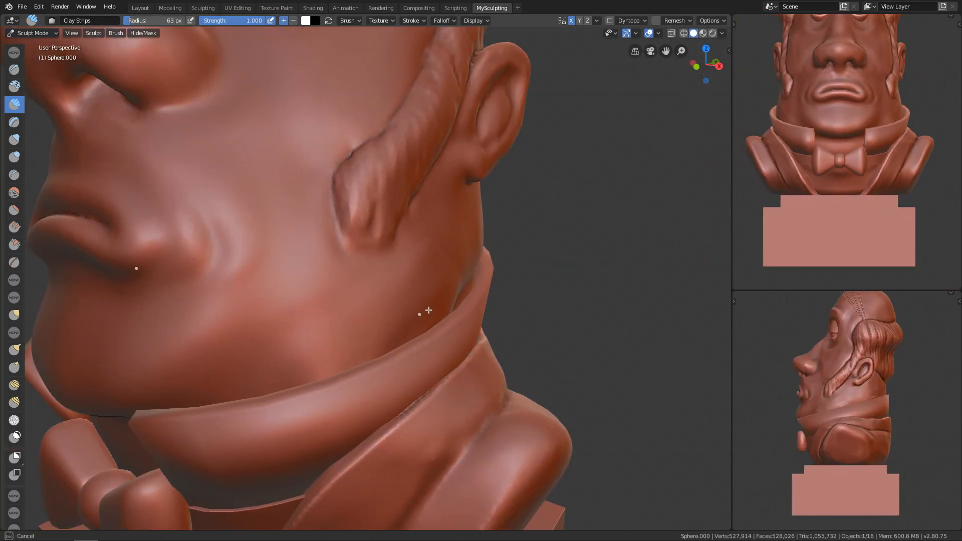
Smooth around the sideburn's lower end and sharpen its edge with the Crease brush
left_click_drag(454, 266, 404, 330, "alt")
left_click_drag(404, 240, 396, 245, "shift")
key("shift+c")
mouse_move(386, 250)
left_mouse_down("alt")
mouse_move(380, 296)
mouse_move(351, 235)
left_mouse_up("alt")
mouse_move(351, 236)
left_mouse_down("shift")
mouse_move(344, 203)
mouse_move(381, 280)
left_mouse_up("shift")
mouse_move(355, 311)
left_mouse_down("ctrl+alt")
mouse_move(345, 387)
mouse_move(371, 310)
mouse_move(371, 390)
left_mouse_up("ctrl+alt")
left_click_drag(431, 307, 421, 366, "ctrl+alt")
left_click_drag(387, 200, 374, 271, "alt+shift")
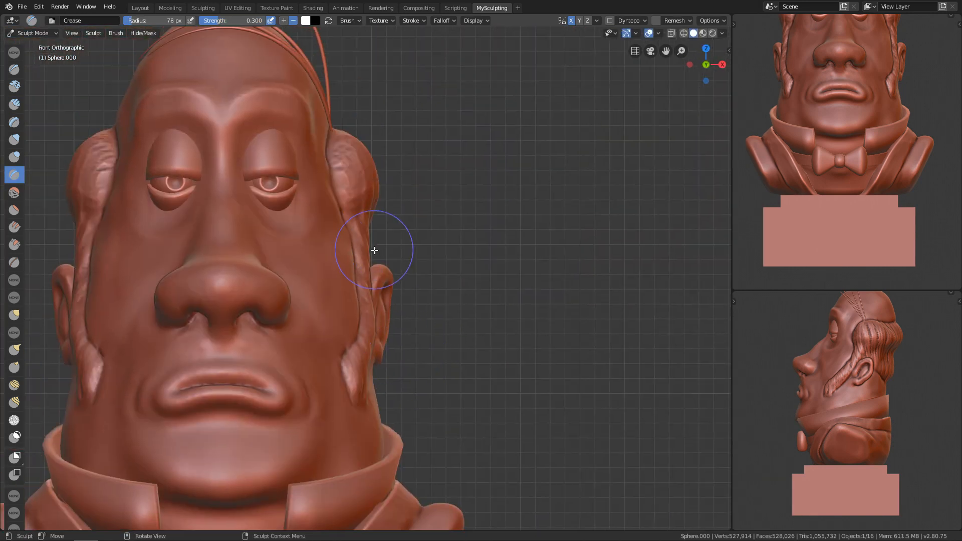
Smooth the side hair above the ear in side view with the Clay Strips brush at a 72 px radius
key("c")
key("KP_3")
key("f")
left_click(446, 277)
left_click_drag(458, 326, 465, 268, "ctrl+alt")
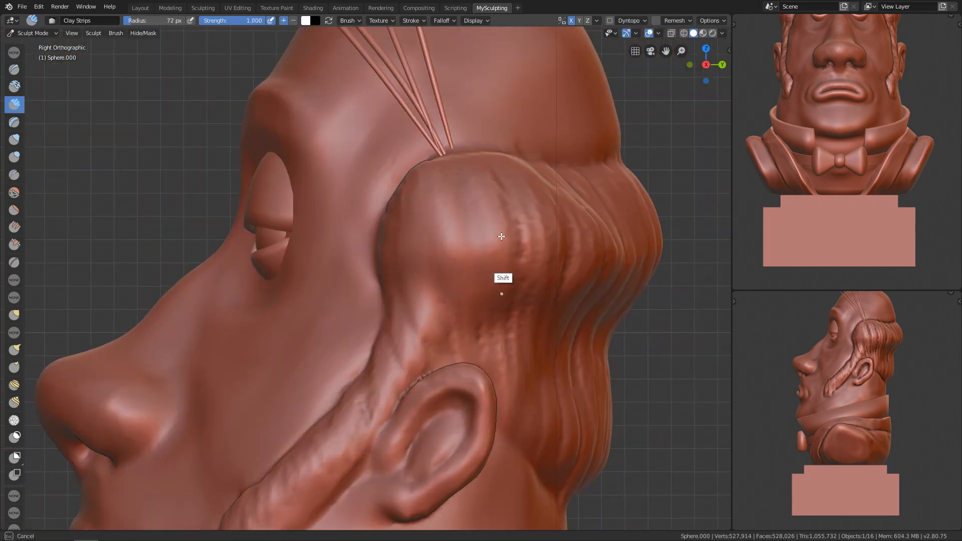
Switch to the Scrape/Peaks brush at strength 0.400 and flatten and smooth the side hair around the ear
key("shift+t")
key("shift+f")
left_click(541, 252)
left_click_drag(531, 265, 504, 272, "alt")
left_click_drag(526, 321, 481, 330, "alt")
key("f")
left_click(563, 345)
mouse_move(544, 450)
left_mouse_down("alt+shift")
mouse_move(537, 313)
mouse_move(534, 350)
left_mouse_up("alt+shift")
left_click_drag(568, 135, 485, 179, "alt+shift")
mouse_move(300, 251)
left_mouse_down("alt")
mouse_move(369, 318)
mouse_move(466, 300)
left_mouse_up("alt")
Scrape the sideburn's front edge down toward its lower end at a 42 px radius
key("f")
left_click(440, 175)
left_click_drag(440, 178, 481, 205)
left_click_drag(851, 128, 860, 195, "alt+shift")
left_click_drag(476, 260, 468, 282, "alt")
key("f")
left_click_drag(460, 159, 447, 257, "alt")
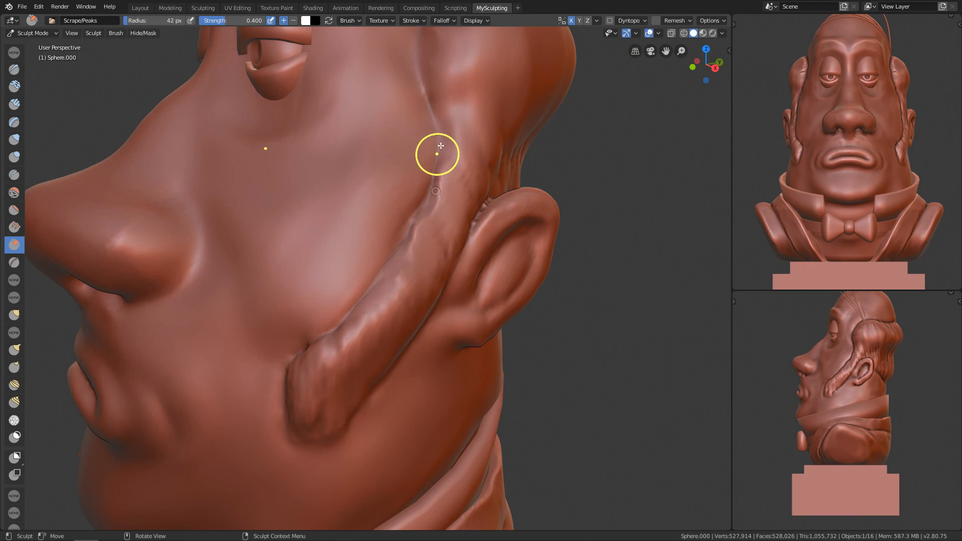
left_click_drag(308, 357, 265, 350, "shift")
mouse_move(265, 351)
left_mouse_down("alt")
mouse_move(384, 455)
mouse_move(408, 346)
mouse_move(416, 414)
left_mouse_up("alt")
Even out the sideburn's surface beside the ear with the Scrape/Peaks brush at a 43 px radius
key("f")
left_click(410, 344)
key("c")
left_click_drag(604, 363, 501, 331, "alt")
left_click_drag(401, 345, 373, 253, "ctrl+alt")
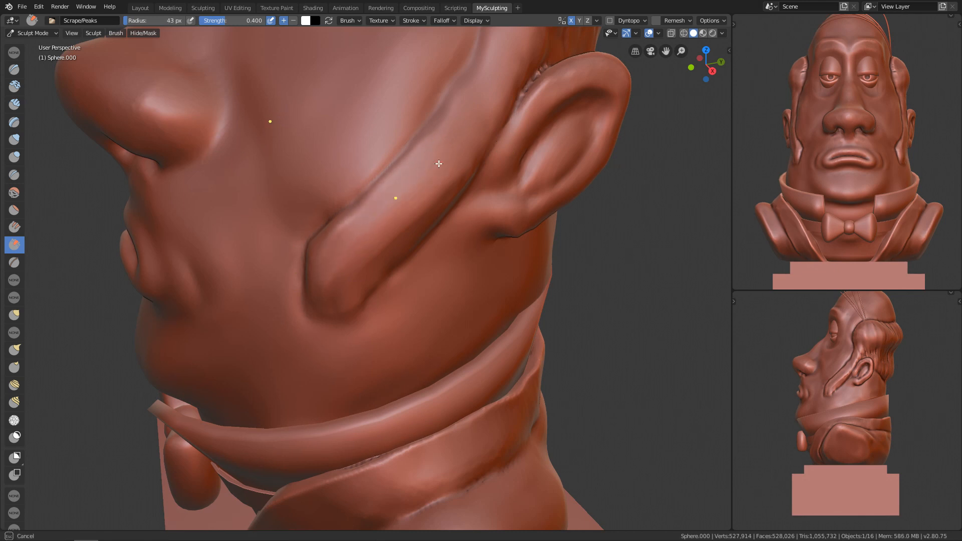
left_click_drag(439, 164, 418, 181)
mouse_move(420, 175)
left_mouse_down("ctrl+alt")
mouse_move(416, 219)
mouse_move(346, 314)
left_mouse_up("ctrl+alt")
left_click_drag(361, 165, 341, 301, "alt+shift")
Set the Scrape/Peaks radius to 120 px and smooth the side hair above the ear and sideburn
left_click_drag(382, 200, 420, 211, "alt")
mouse_move(421, 281)
left_mouse_down("ctrl+alt")
mouse_move(430, 469)
mouse_move(450, 360)
left_mouse_up("ctrl+alt")
left_click_drag(506, 358, 408, 320, "alt")
key("f")
left_click(481, 273)
left_click_drag(511, 231, 611, 251, "alt")
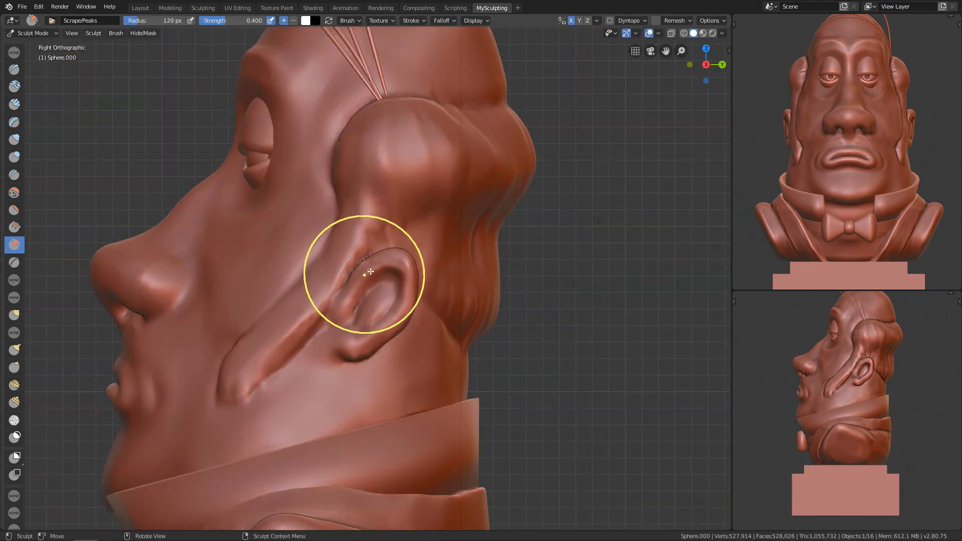
left_click_drag(343, 287, 408, 249, "alt+shift")
Carve hair strands into the sideburn's lower end with the Clay Strips brush at a 28 px radius
key("c")
left_click_drag(361, 337, 431, 348, "alt")
left_click_drag(401, 401, 396, 321, "ctrl+alt")
key("f")
left_click(363, 342)
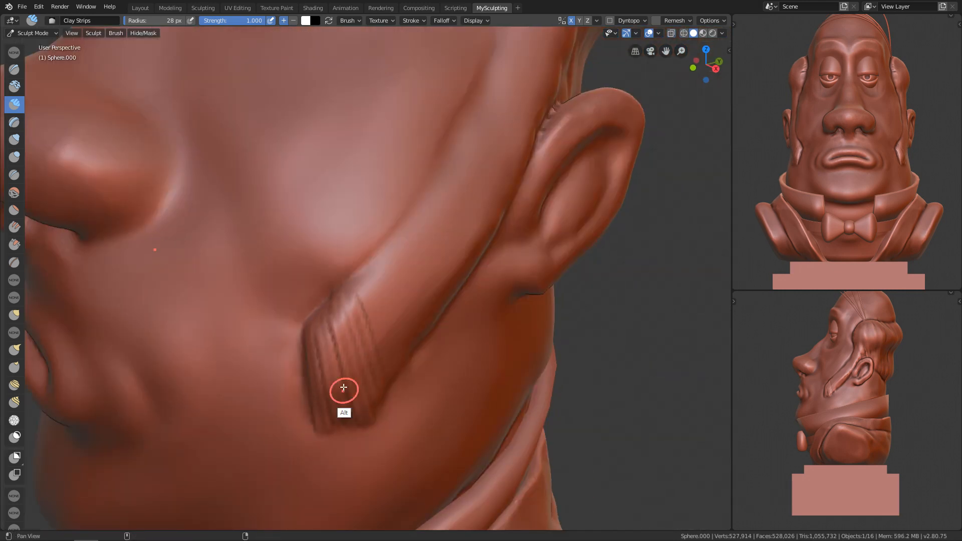
left_click_drag(306, 424, 285, 392, "alt+shift")
left_click_drag(382, 343, 347, 243)
left_click_drag(424, 287, 371, 274, "alt")
Continue the Clay Strips hair strands up the sideburn past the ear to the side hair
left_click(350, 20)
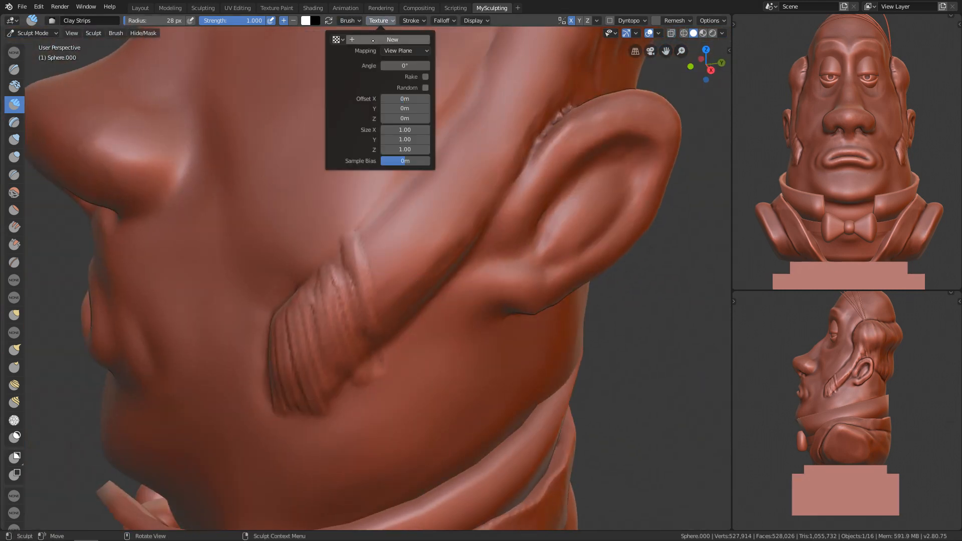
left_click(709, 20)
key("f")
left_click(429, 286)
left_click_drag(448, 305, 426, 195)
mouse_move(457, 249)
left_mouse_down("alt+shift")
mouse_move(438, 309)
mouse_move(406, 262)
mouse_move(394, 273)
left_mouse_up("alt+shift")
mouse_move(383, 251)
left_mouse_down()
mouse_move(365, 197)
mouse_move(398, 271)
left_mouse_up()
mouse_move(418, 180)
left_mouse_down()
mouse_move(447, 204)
mouse_move(395, 245)
left_mouse_up()
mouse_move(401, 248)
left_mouse_down("alt")
mouse_move(373, 255)
mouse_move(311, 324)
left_mouse_up("alt")
Sculpt broad strands over the side hair toward the back with Clay Strips at radii of 81 and 86 px
key("f")
mouse_move(338, 236)
left_mouse_down()
mouse_move(374, 273)
mouse_move(325, 278)
mouse_move(357, 269)
left_mouse_up()
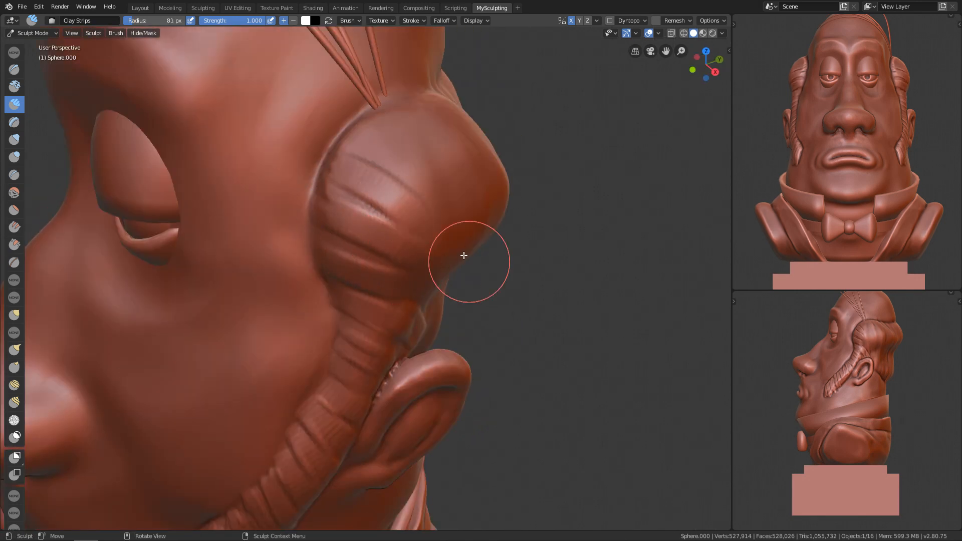
key("f")
left_click_drag(381, 200, 337, 221, "alt")
key("f")
left_click_drag(431, 233, 369, 233, "alt")
mouse_move(270, 215)
left_mouse_down()
mouse_move(329, 261)
mouse_move(320, 167)
left_mouse_up()
mouse_move(369, 265)
left_mouse_down("alt")
mouse_move(346, 190)
mouse_move(376, 267)
left_mouse_up("alt")
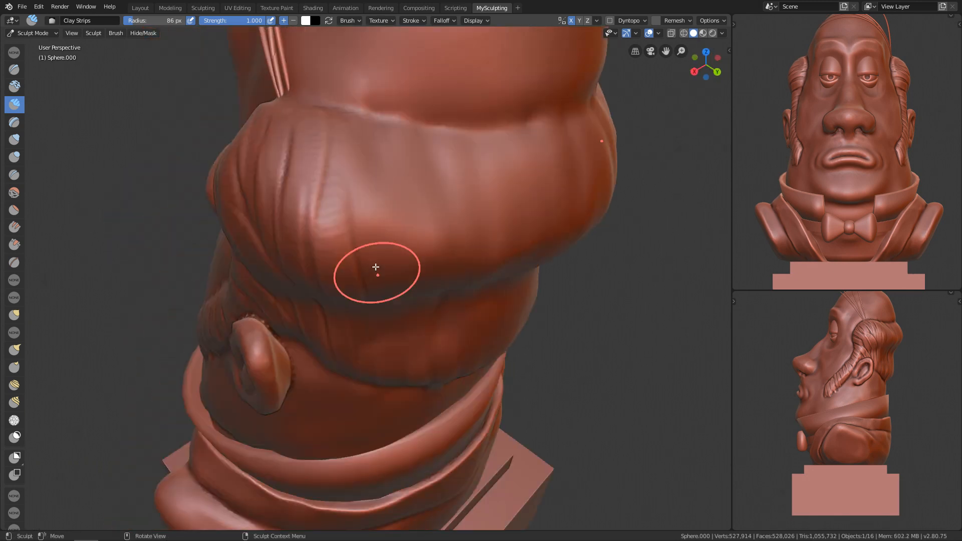
Sculpt vertical hair strands across the back of the head with Clay Strips at a 109 px radius
left_click_drag(438, 245, 372, 124, "alt")
left_click_drag(408, 180, 378, 237, "alt")
mouse_move(402, 355)
left_mouse_down("alt")
mouse_move(377, 83)
mouse_move(400, 193)
left_mouse_up("alt")
middle_click_drag(400, 192, 400, 187)
left_click_drag(426, 90, 431, 241)
key("f")
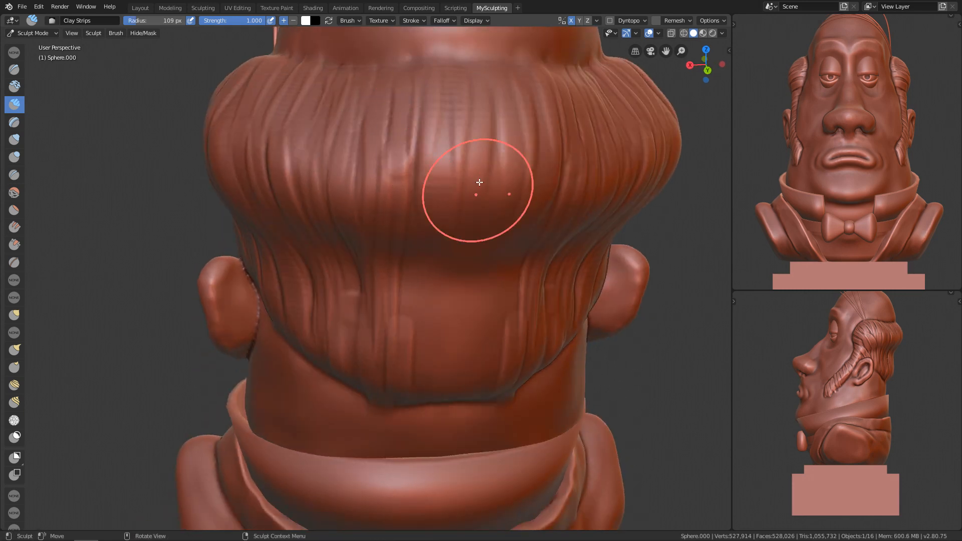
Extend the back hair strands down to the nape hairline, using Clay Strips at a 57 px radius for narrower locks
middle_click_drag(476, 182, 463, 165)
left_click_drag(463, 100, 438, 270)
left_click_drag(428, 421, 429, 425)
middle_click_drag(428, 426, 421, 381)
key("f")
left_click_drag(357, 248, 361, 317)
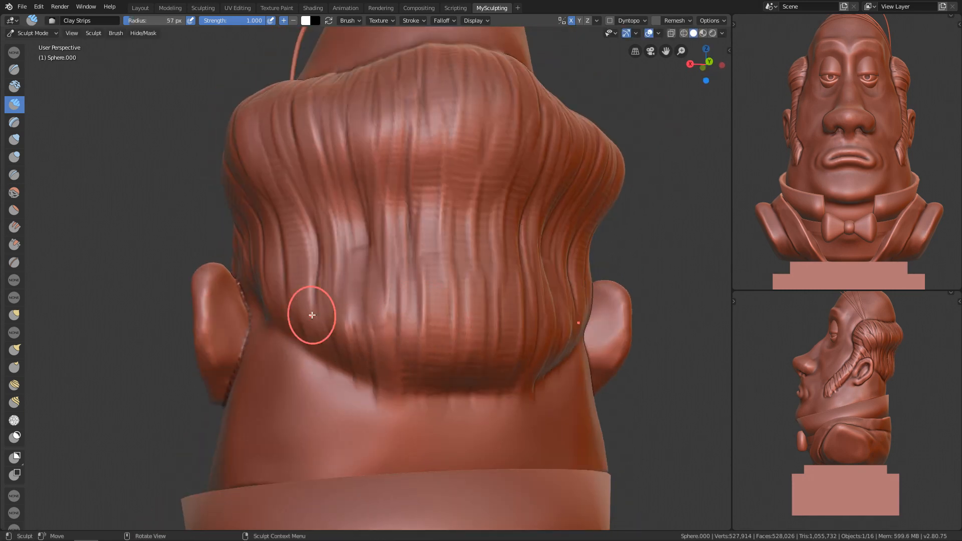
left_click_drag(385, 185, 396, 311)
mouse_move(401, 311)
left_mouse_down("alt")
mouse_move(414, 281)
mouse_move(372, 393)
mouse_move(440, 216)
left_mouse_up("alt")
Sculpt fine strands around the sideburn's lower end and edge with Clay Strips at an 18 px radius
key("f")
mouse_move(218, 291)
left_mouse_down()
mouse_move(220, 309)
mouse_move(255, 281)
left_mouse_up()
left_click_drag(256, 278, 260, 340)
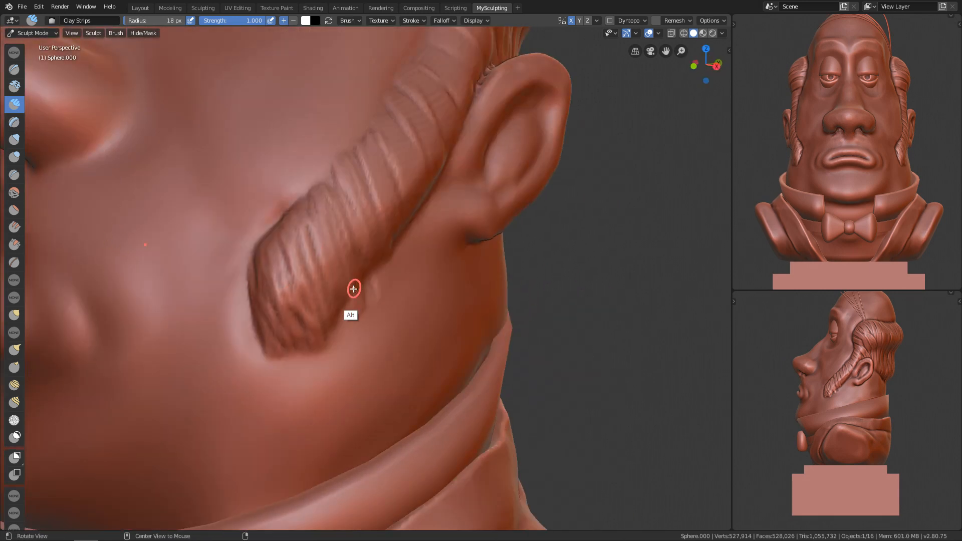
middle_click_drag(348, 285, 321, 250)
key("f")
middle_click_drag(296, 181, 280, 201)
mouse_move(283, 203)
left_mouse_down()
mouse_move(298, 253)
mouse_move(286, 263)
left_mouse_up()
middle_click_drag(320, 240, 293, 310)
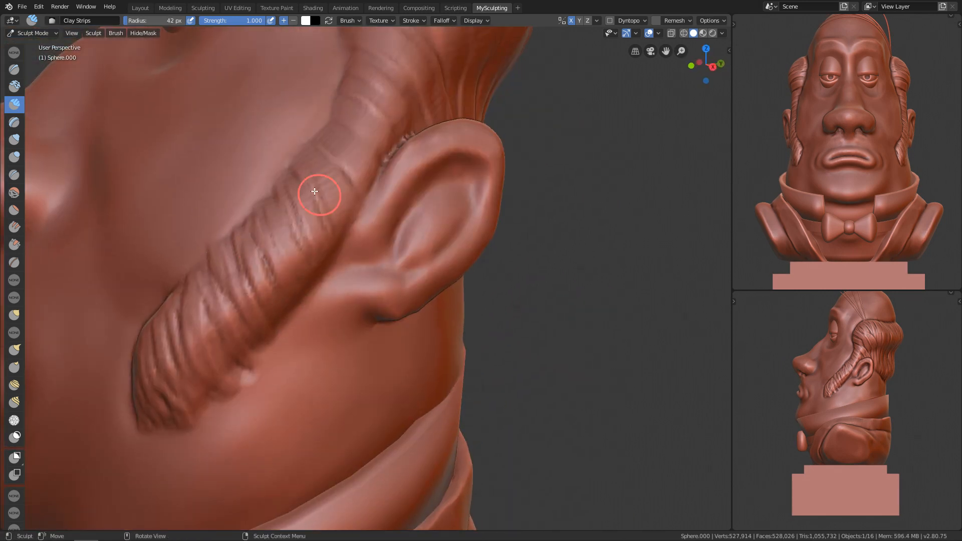
Add strands along the sideburn in front of the ear with Clay Strips at a 42 px radius
middle_click_drag(395, 190, 389, 284, "shift")
left_click_drag(296, 188, 330, 221)
middle_click_drag(307, 167, 313, 213, "shift")
left_click_drag(303, 188, 339, 202)
middle_click_drag(339, 202, 346, 173, "ctrl")
Detail the side and back hair with finer Clay Strips strands at radii of 33 and 25 px
key("f")
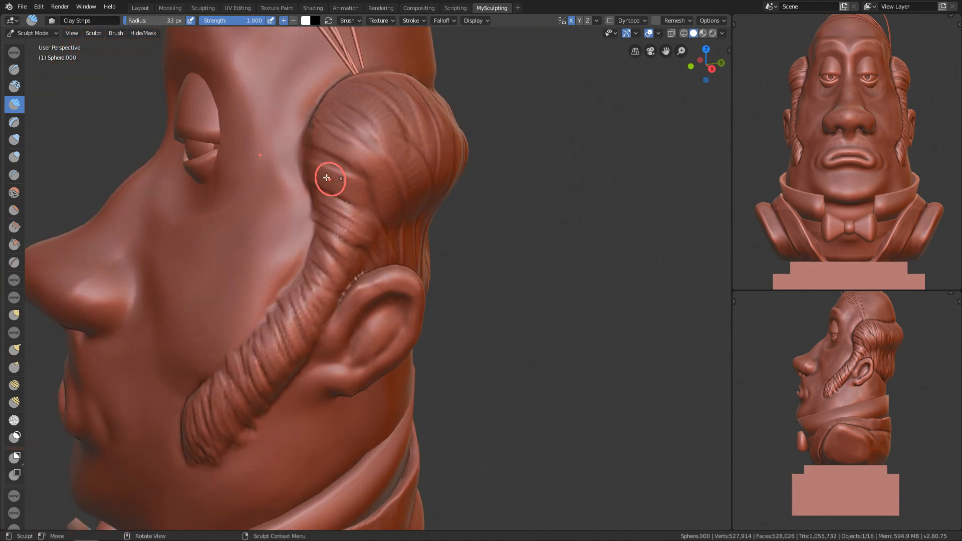
left_click_drag(344, 154, 326, 128, "ctrl+alt")
mouse_move(401, 203)
left_mouse_down("alt")
mouse_move(334, 211)
mouse_move(340, 228)
left_mouse_up("alt")
left_click_drag(320, 140, 323, 157, "alt")
left_click_drag(307, 110, 318, 185)
left_click_drag(360, 192, 343, 190, "alt")
left_click_drag(374, 102, 344, 231, "alt")
left_click_drag(364, 130, 437, 287, "alt")
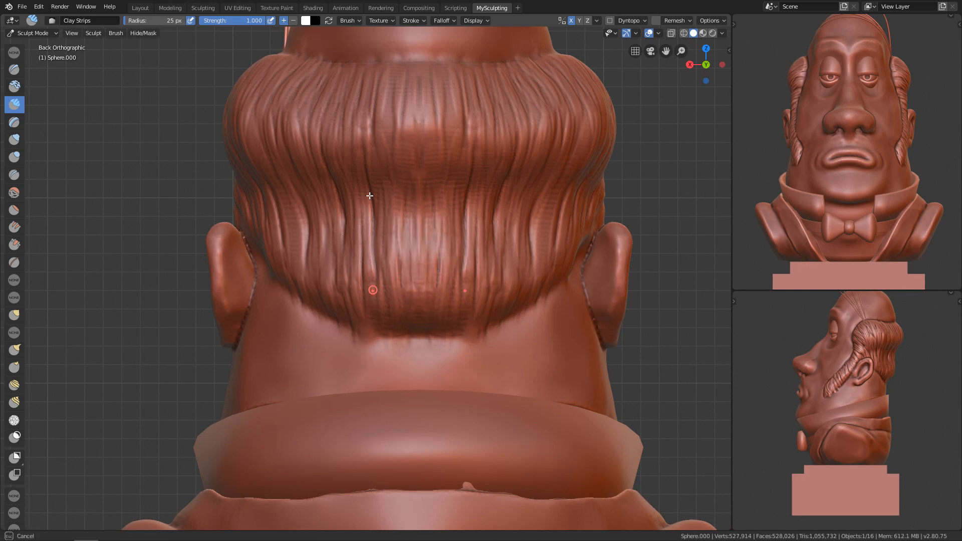
Sculpt the eyebrows above the eyes in front view with Clay Strips at a 30 px radius
key("KP_1")
left_click_drag(351, 227, 501, 150, "ctrl+alt")
mouse_move(511, 95)
left_mouse_down("alt+shift")
mouse_move(380, 236)
mouse_move(367, 275)
mouse_move(339, 248)
mouse_move(307, 267)
left_mouse_up("alt+shift")
key("f")
key("f")
key("KP_1")
mouse_move(381, 250)
left_mouse_down("ctrl+alt")
mouse_move(442, 389)
mouse_move(381, 241)
left_mouse_up("ctrl+alt")
mouse_move(373, 173)
left_mouse_down("ctrl+alt")
mouse_move(473, 515)
mouse_move(288, 134)
left_mouse_up("ctrl+alt")
left_click_drag(288, 134, 348, 305, "alt+shift")
key("f")
left_click(340, 304)
left_click_drag(289, 327, 298, 320)
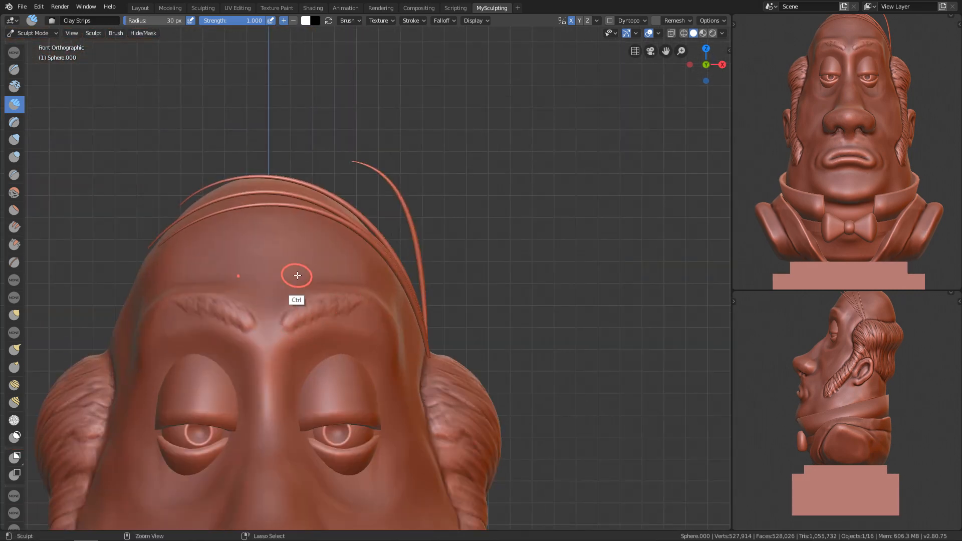
Add more hair strokes to the eyebrows with Clay Strips, working from several angles
left_click_drag(395, 322, 396, 317)
left_click_drag(443, 306, 396, 221, "ctrl+alt")
left_click_drag(359, 331, 301, 323, "alt")
left_click_drag(239, 296, 237, 292)
left_click_drag(266, 256, 270, 252)
key("KP_1")
left_click_drag(429, 330, 435, 258, "ctrl+alt")
left_click_drag(397, 238, 412, 232)
mouse_move(462, 260)
left_mouse_down("alt")
mouse_move(452, 313)
mouse_move(401, 333)
left_mouse_up("alt")
left_click_drag(401, 333, 369, 305, "alt")
Sculpt a thin moustache over the upper lip in front view with Clay Strips at radii of 20 and 15 px
key("KP_1")
left_click_drag(374, 404, 373, 345, "ctrl+alt")
left_click_drag(424, 320, 416, 337)
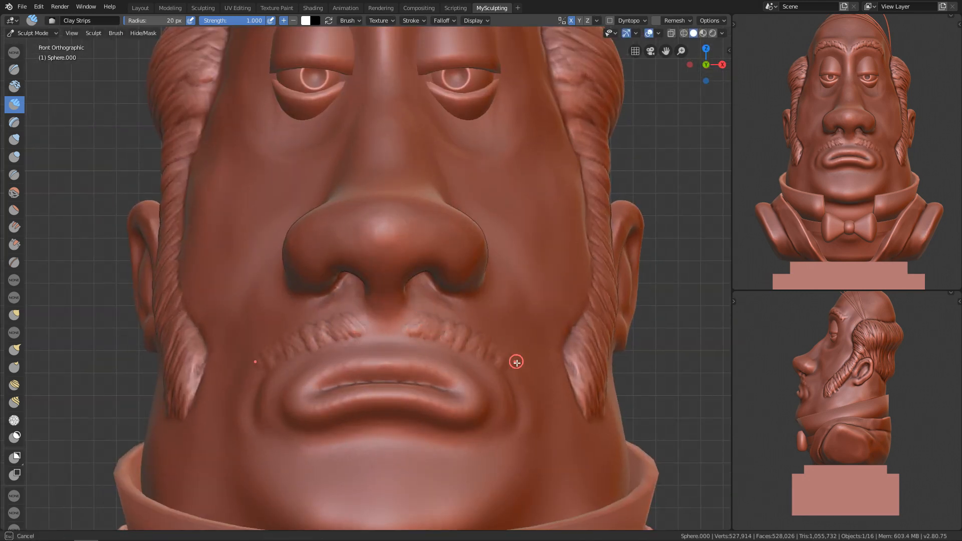
mouse_move(501, 358)
left_mouse_down("ctrl+alt")
mouse_move(464, 459)
mouse_move(403, 329)
left_mouse_up("ctrl+alt")
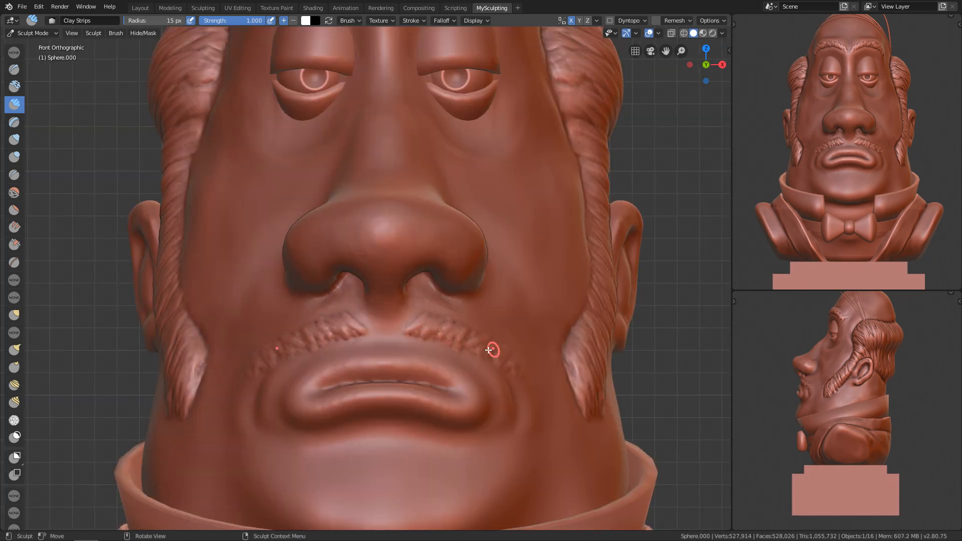
left_click_drag(525, 376, 522, 380)
mouse_move(516, 361)
left_mouse_down("ctrl+alt")
mouse_move(468, 412)
mouse_move(490, 380)
mouse_move(484, 368)
mouse_move(455, 395)
left_mouse_up("ctrl+alt")
Refine the moustache and its outer ends with Clay Strips at radii of 32 and 26 px
key("f")
left_click(480, 372)
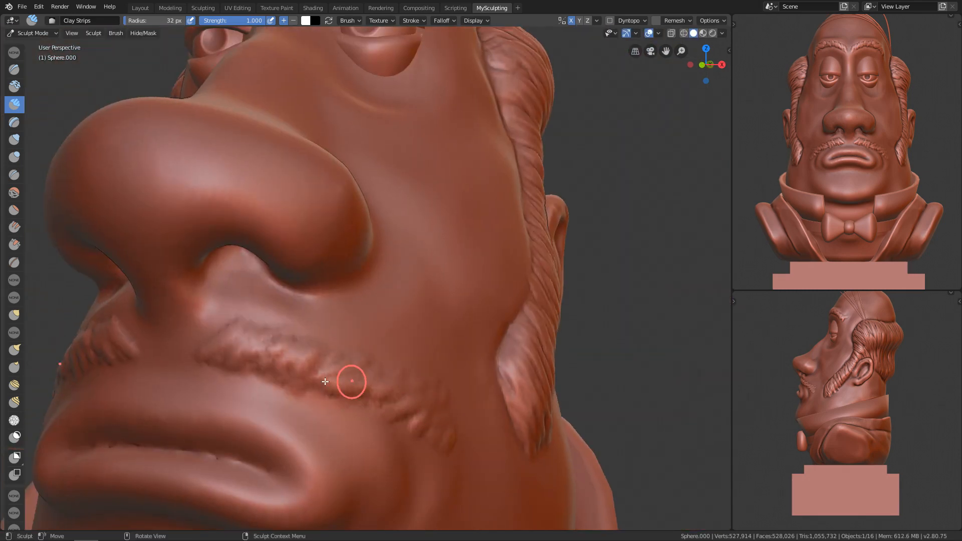
key("KP_1")
mouse_move(403, 300)
left_mouse_down("ctrl+alt")
mouse_move(419, 370)
mouse_move(392, 293)
left_mouse_up("ctrl+alt")
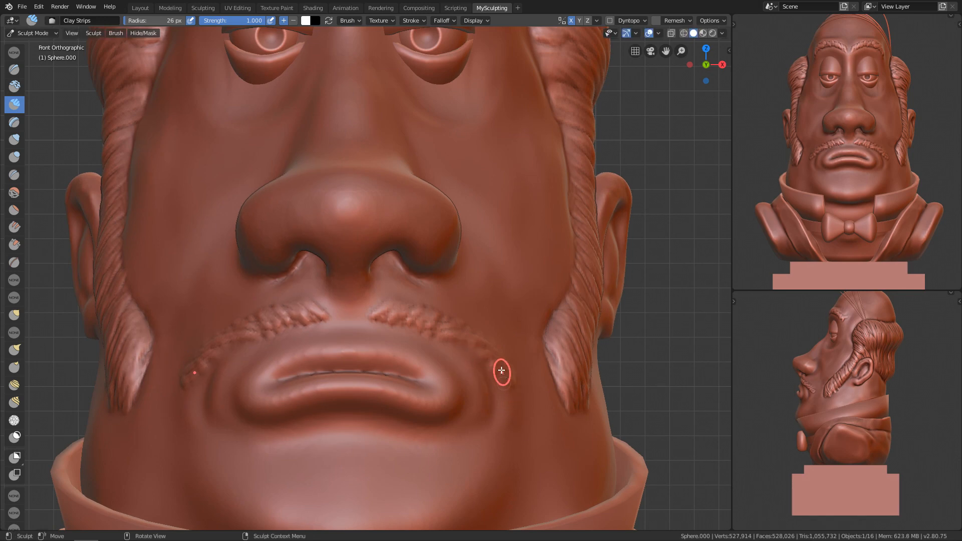
mouse_move(458, 330)
left_mouse_down("ctrl+alt")
mouse_move(528, 358)
mouse_move(486, 459)
mouse_move(486, 367)
mouse_move(464, 246)
left_mouse_up("ctrl+alt")
Refine the lips with the Crease brush and carve the mouth line inward with the SculptDraw brush
key("shift+c")
mouse_move(294, 457)
left_mouse_down("alt+shift")
mouse_move(352, 395)
mouse_move(351, 325)
left_mouse_up("alt+shift")
key("x")
left_click_drag(300, 331, 311, 342, "ctrl")
key("KP_3")
mouse_move(425, 280)
left_mouse_down("ctrl+alt")
mouse_move(483, 363)
mouse_move(646, 370)
left_mouse_up("ctrl+alt")
left_click_drag(501, 370, 451, 311, "ctrl+alt")
Adjust the shape of the lips from the side with the Grab brush at radii of 194 and 227 px
key("g")
left_click_drag(309, 298, 295, 241, "ctrl+alt")
key("f")
left_click(366, 287)
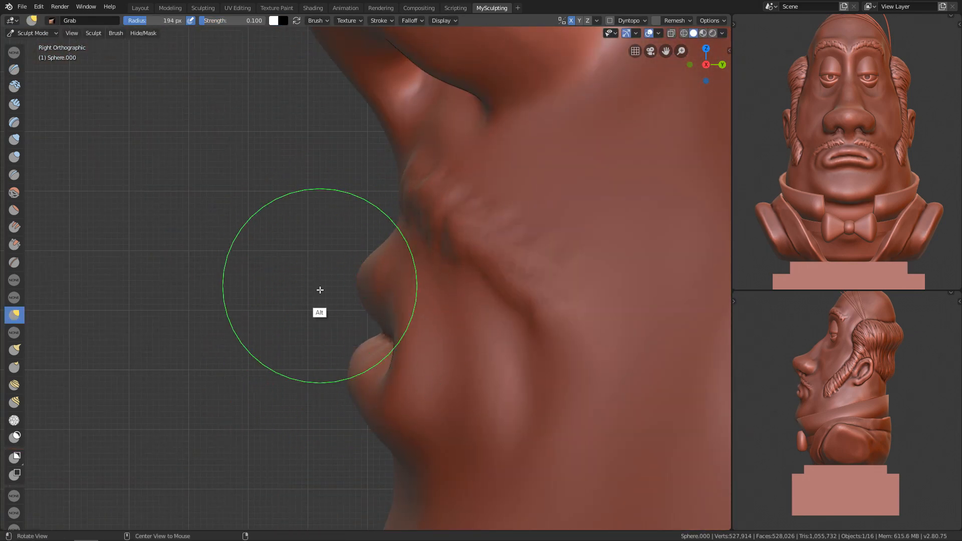
left_click_drag(320, 290, 309, 294, "alt")
left_click_drag(435, 311, 481, 385, "alt")
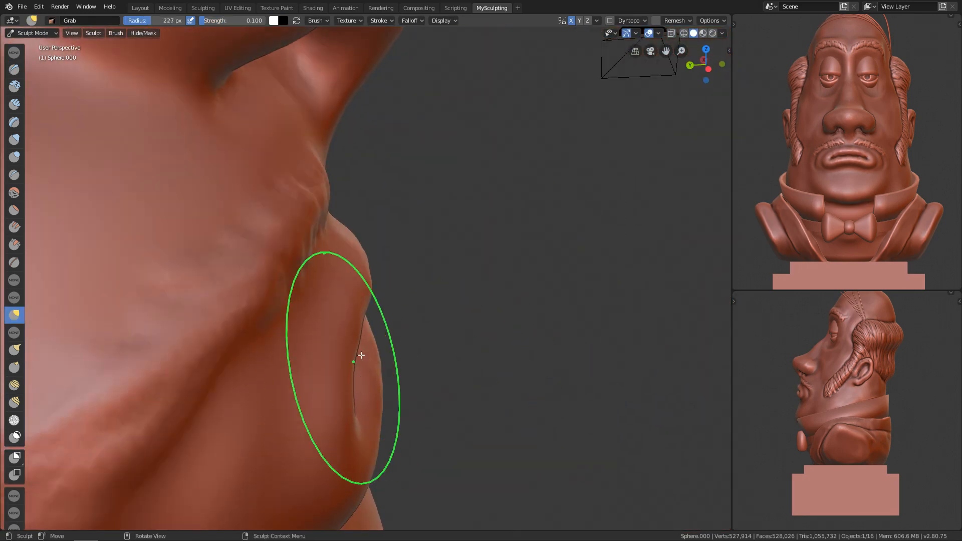
Deepen the mouth line with SculptDraw at 59 px and define the lips with the Crease brush at 97 px
key("KP_1")
key("x")
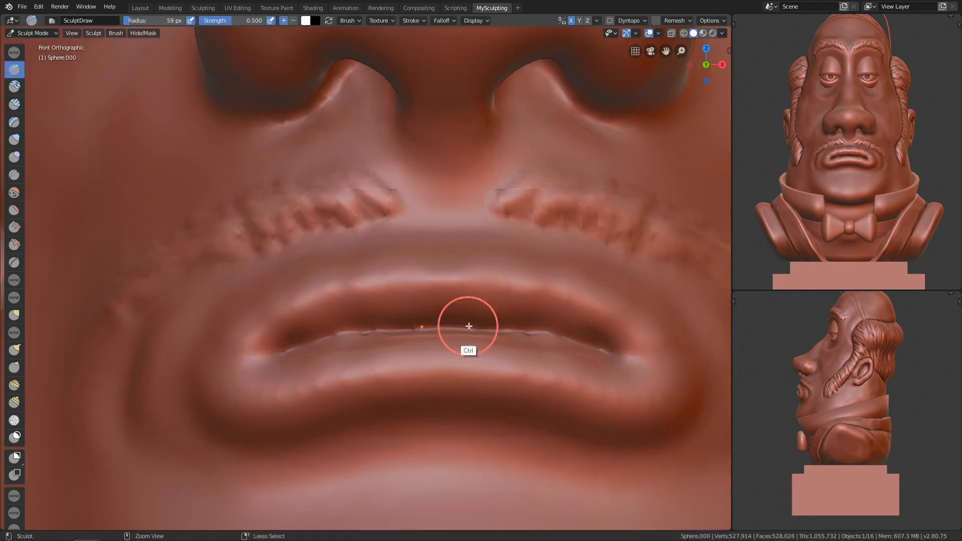
scroll(449, 279, "down", 3)
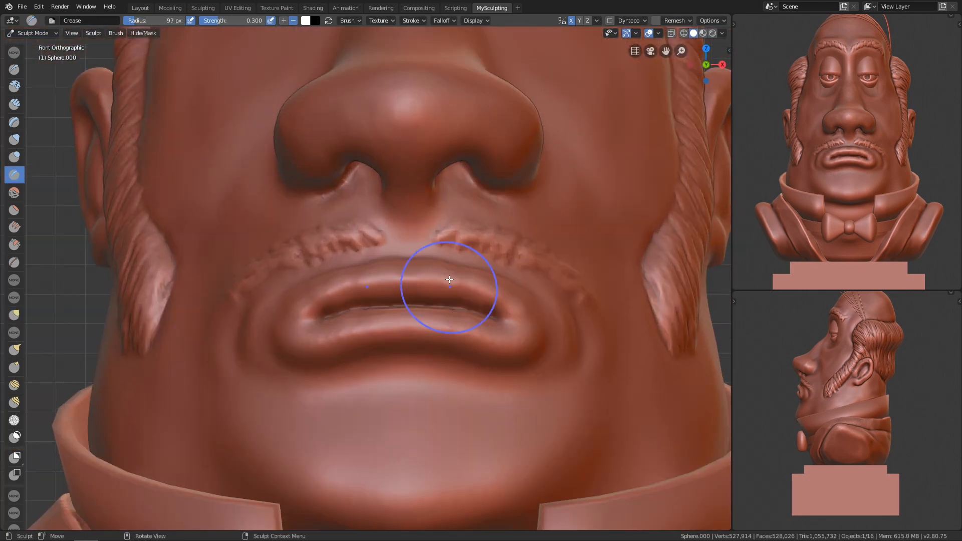
key("f")
mouse_move(483, 406)
left_mouse_down("alt+shift")
mouse_move(472, 332)
mouse_move(400, 323)
left_mouse_up("alt+shift")
scroll(473, 332, "down", 2)
Build up the chin below the lower lip with Clay Strips at a 107 px radius and smooth it
key("KP_1")
scroll(415, 402, "down", 2)
scroll(435, 349, "up", 2)
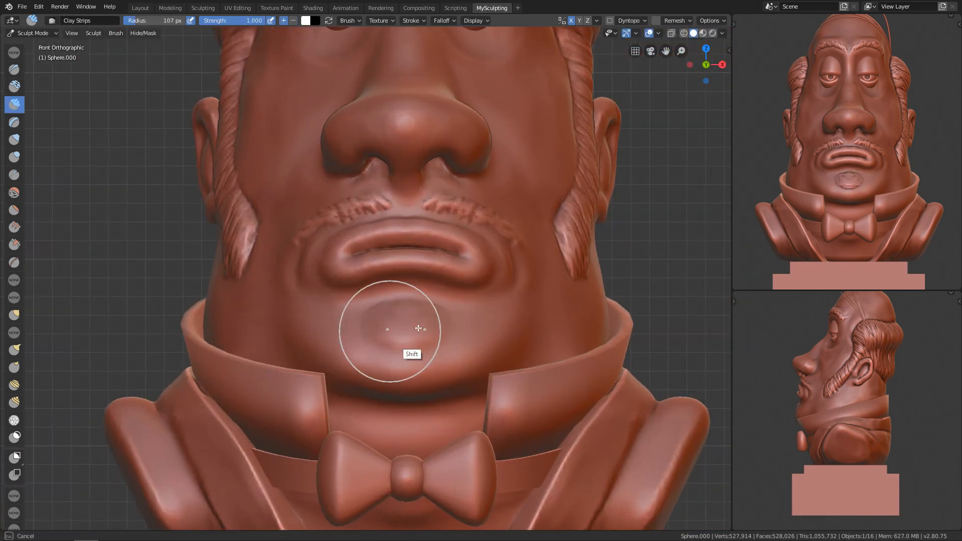
left_click_drag(419, 328, 426, 333, "shift")
mouse_move(436, 321)
middle_mouse_down("ctrl")
mouse_move(487, 399)
mouse_move(446, 320)
mouse_move(441, 396)
middle_mouse_up("ctrl")
key("f")
left_click(430, 357)
middle_click_drag(451, 401, 401, 250, "alt")
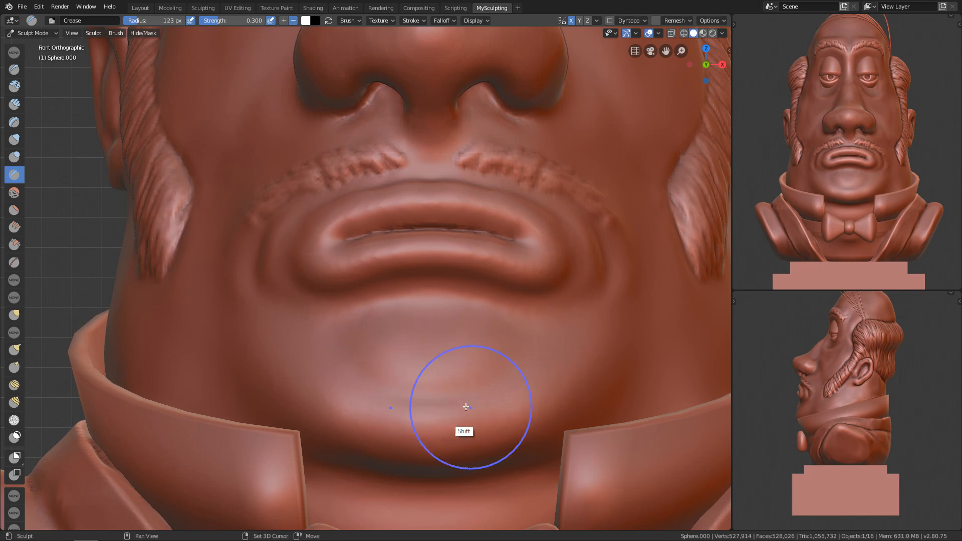
Smooth the chin and the area below the lower lip with a resized brush
left_click_drag(480, 428, 461, 401, "shift")
mouse_move(466, 265)
middle_mouse_down("ctrl")
mouse_move(515, 329)
mouse_move(481, 280)
middle_mouse_up("ctrl")
key("f")
left_click(466, 310)
left_click_drag(485, 324, 470, 322, "shift")
mouse_move(462, 344)
middle_mouse_down("ctrl")
mouse_move(536, 359)
mouse_move(555, 372)
middle_mouse_up("ctrl")
Widen the shirt collar's upper edge by scaling its vertices in Edit Mode, and move them along the Z axis
key("ctrl+Tab")
left_click(563, 328)
key("Tab")
key("s")
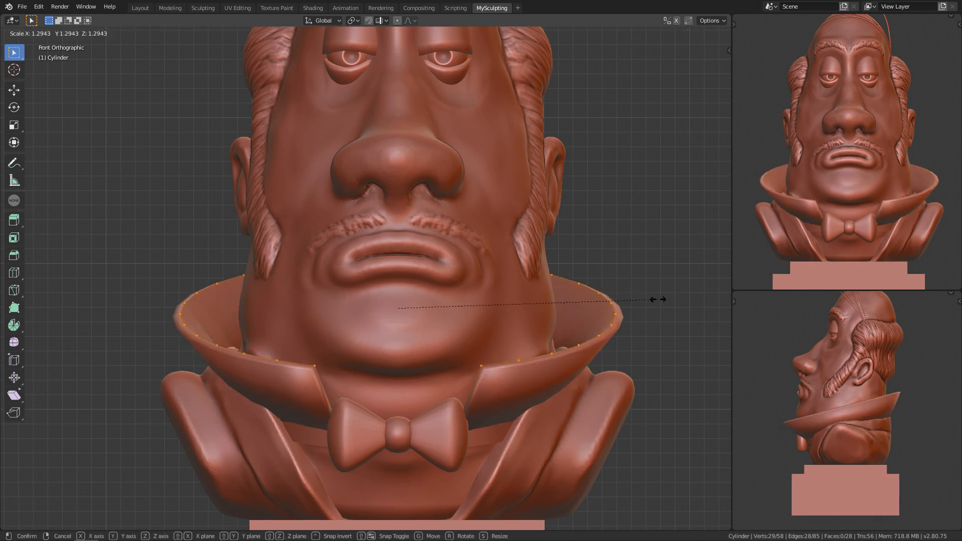
left_click(604, 323)
key("g")
key("y")
key("z")
left_click(606, 308)
middle_click_drag(600, 315, 633, 300, "ctrl")
key("Tab")
key("Tab")
key("shift+z")
left_click_drag(115, 185, 606, 329)
left_click_drag(348, 299, 477, 357, "shift")
middle_click_drag(373, 301, 363, 281, "shift")
left_click_drag(343, 278, 461, 335, "ctrl+shift")
left_click_drag(119, 171, 642, 339)
left_click(478, 234, "alt")
left_click(672, 33)
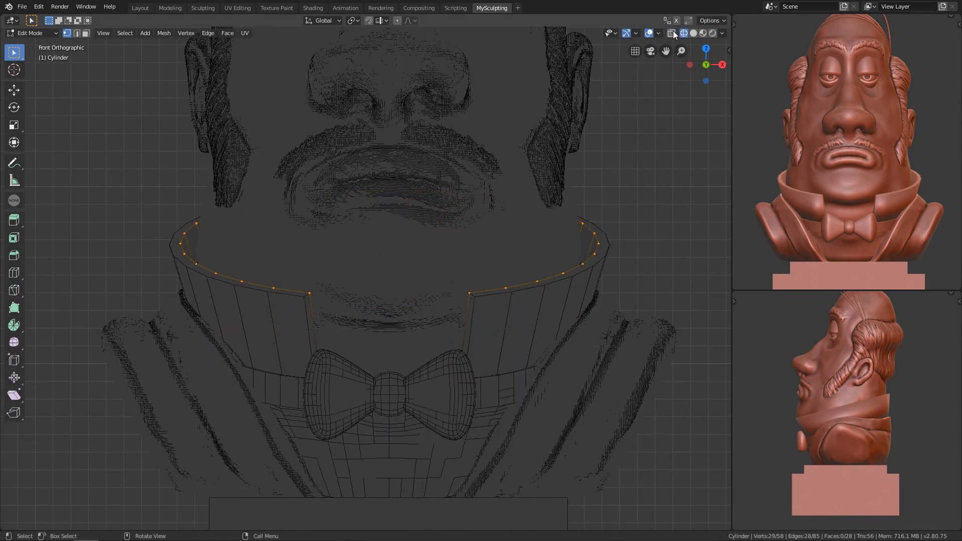
key("shift+z")
key("alt+a")
Switch to the Layout workspace and add a Subdivision Surface modifier to the pedestal with 2 viewport subdivisions
left_click(140, 8)
left_click_drag(850, 247, 863, 247)
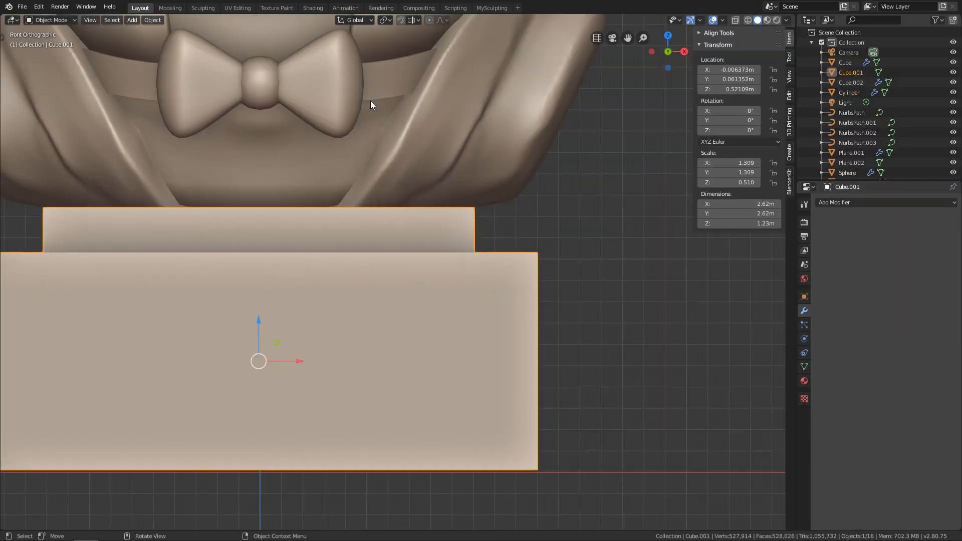
middle_click_drag(370, 102, 451, 396)
left_click(884, 202)
left_click(771, 368)
key("Tab")
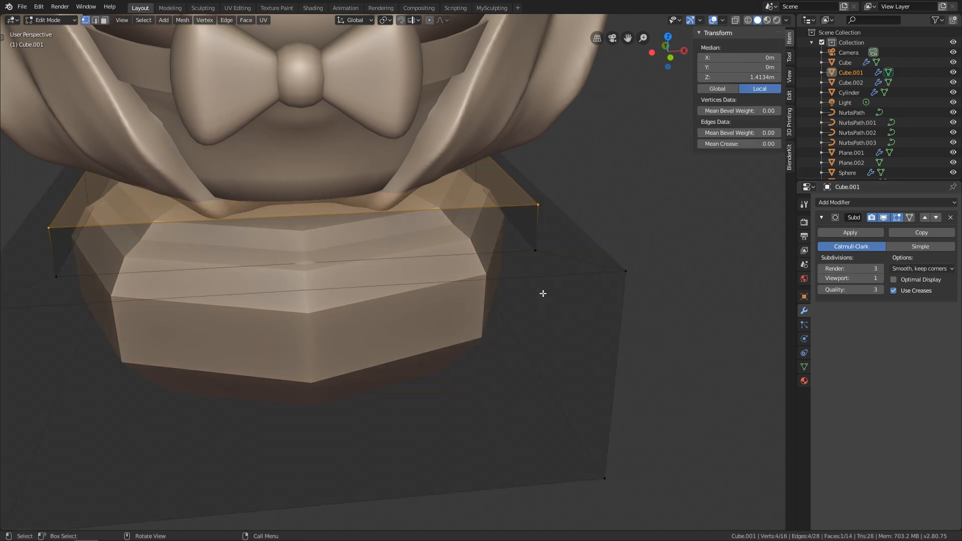
left_click(880, 279)
left_click(881, 269)
Add supporting edge loops close to the bottom and upper edges of the pedestal's lower block
key("ctrl+r")
left_click(615, 325)
left_click(613, 426)
key("ctrl+r")
left_click(568, 253)
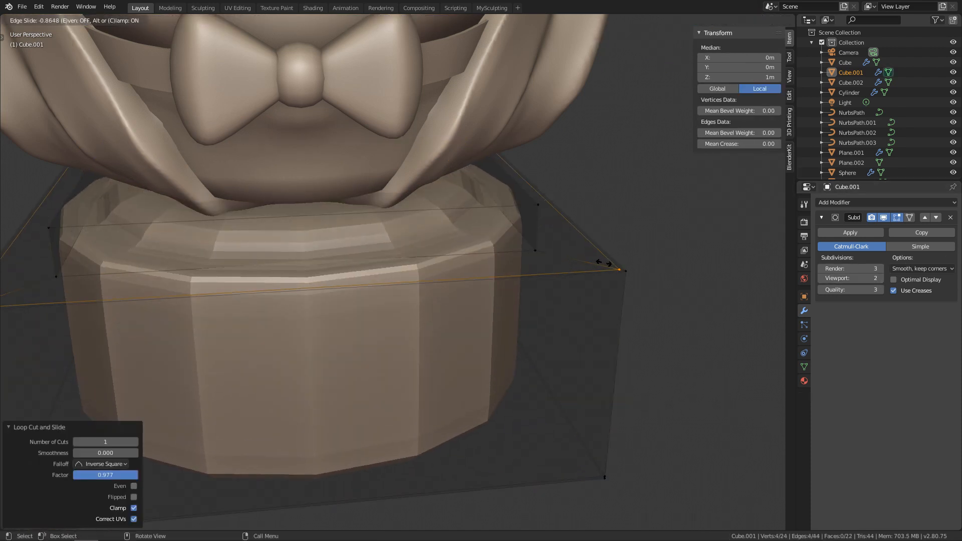
left_click(610, 269)
Add supporting edge loops close to both X-axis sides of the pedestal to sharpen its vertical edges
middle_click_drag(612, 270, 646, 223, "shift")
key("ctrl+r")
left_click(351, 245)
left_click(664, 242)
key("ctrl+r")
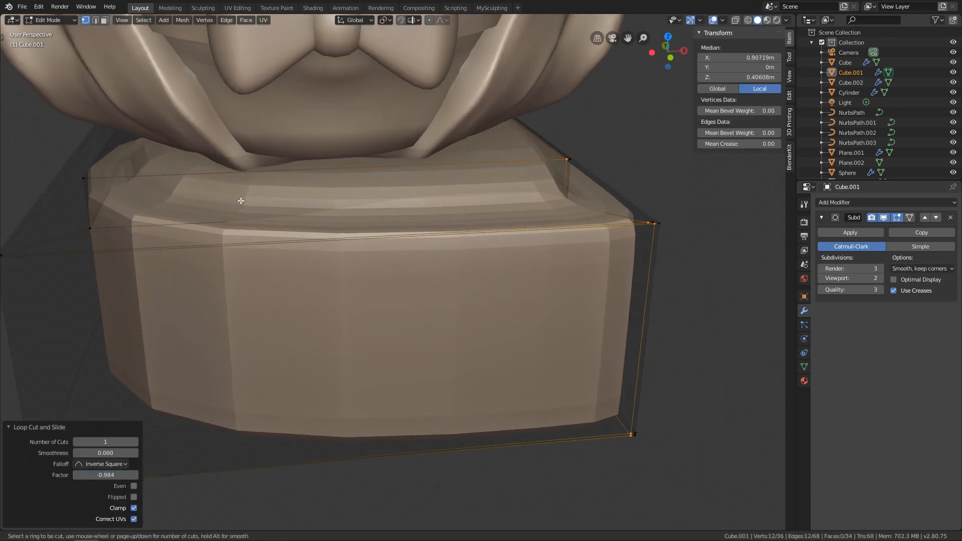
left_click(337, 240)
left_click(62, 238)
Add supporting edge loops near the base and the upper rim of the pedestal's raised upper tier
middle_click_drag(65, 239, 113, 266)
key("ctrl+r")
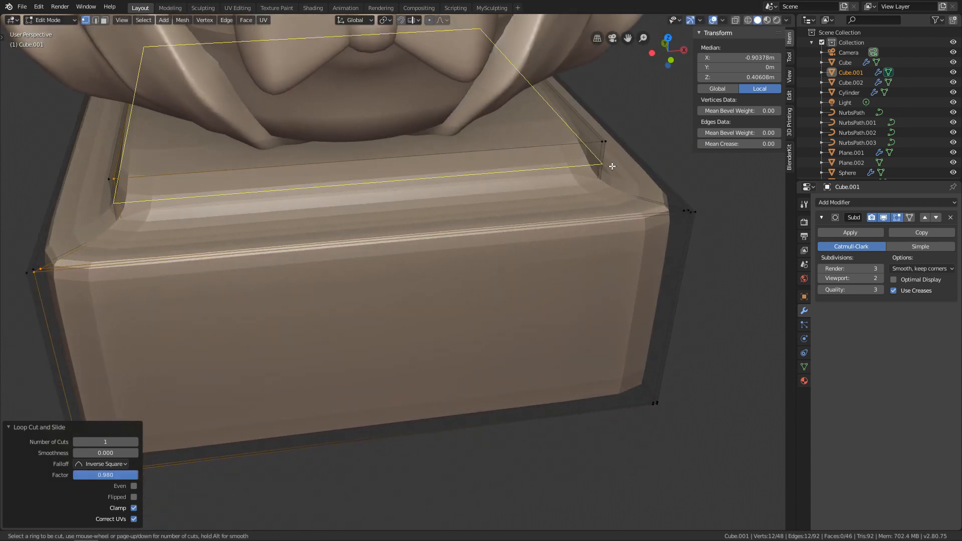
left_click(603, 171)
left_click(601, 183)
key("ctrl+r")
left_click(601, 160)
left_click(600, 144)
middle_click_drag(150, 327, 260, 206, "shift")
key("ctrl+r")
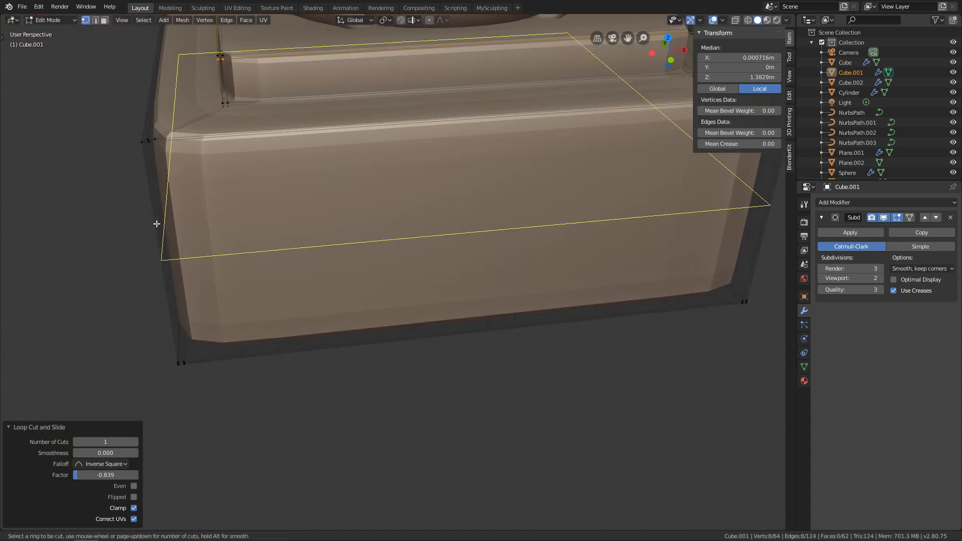
left_click(193, 367)
left_click(640, 307)
key("ctrl+z")
Add supporting edge loops close to the pedestal's front and back faces, and return to Object Mode
middle_click_drag(641, 307, 526, 348)
key("ctrl+r")
left_click(511, 350)
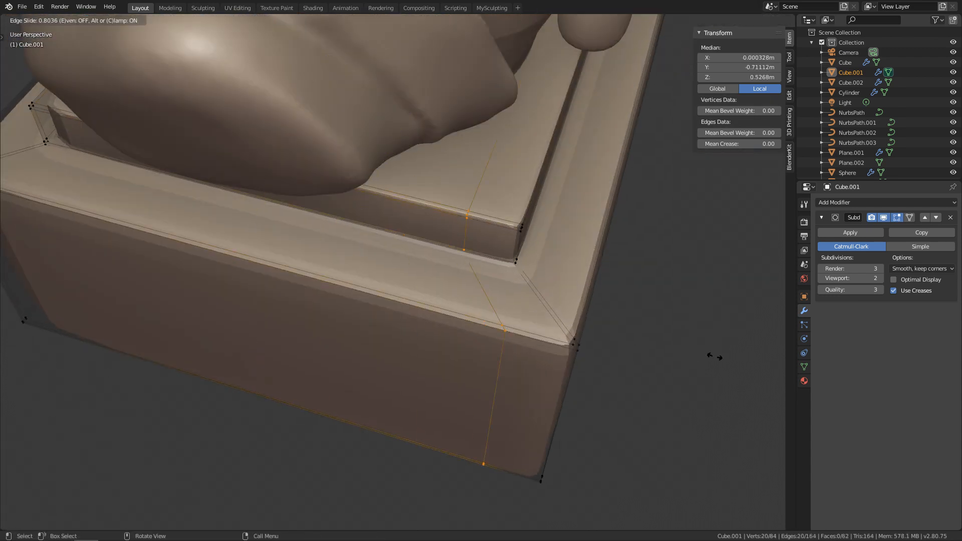
left_click(752, 355)
middle_click_drag(260, 348, 481, 291)
key("ctrl+r")
left_click(519, 255)
left_click(212, 211)
key("KP_1")
key("Tab")
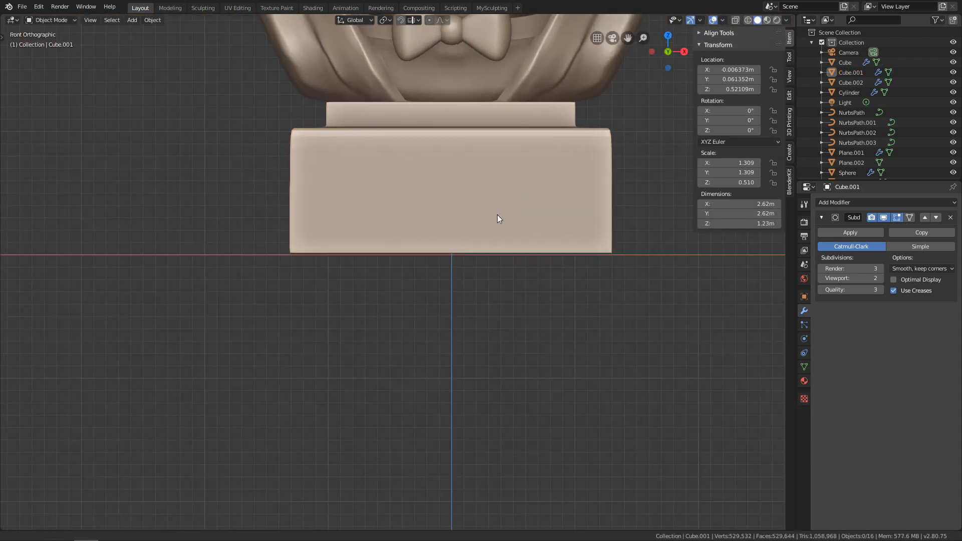
Add one more supporting edge loop to the pedestal and set its Subdivision modifier's viewport level to 3
middle_click_drag(524, 180, 518, 226)
middle_click_drag(519, 226, 421, 302, "shift")
key("Tab")
key("ctrl+r")
left_click(578, 300)
left_click(600, 308)
key("Tab")
middle_click_drag(600, 309, 613, 303)
left_click(880, 278)
Show the whole bust from the front, hide the viewport overlays and enable Shadow in the viewport shading
scroll(534, 394, "down", 1)
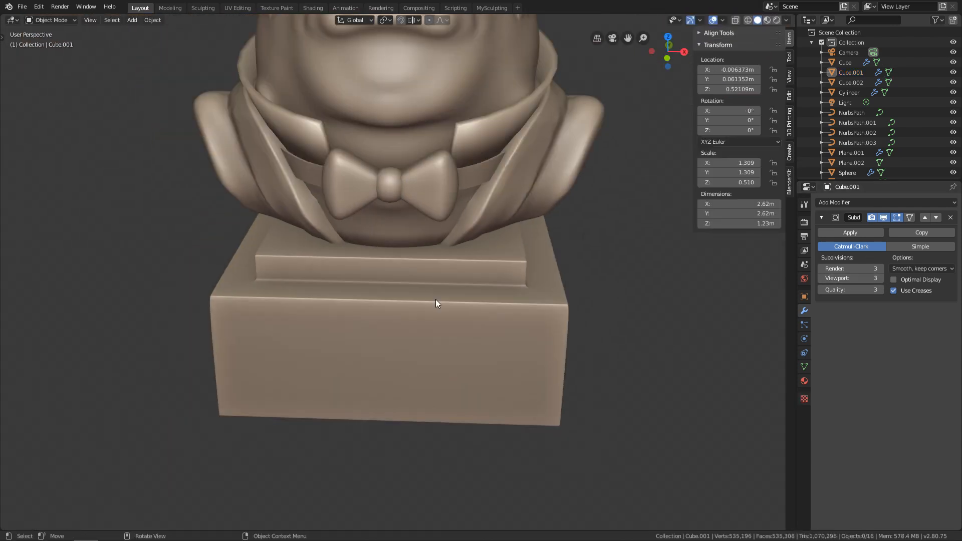
key("KP_1")
middle_click_drag(416, 287, 389, 381, "shift")
scroll(388, 382, "down", 1)
scroll(387, 383, "down", 2)
middle_click_drag(417, 250, 393, 341, "shift")
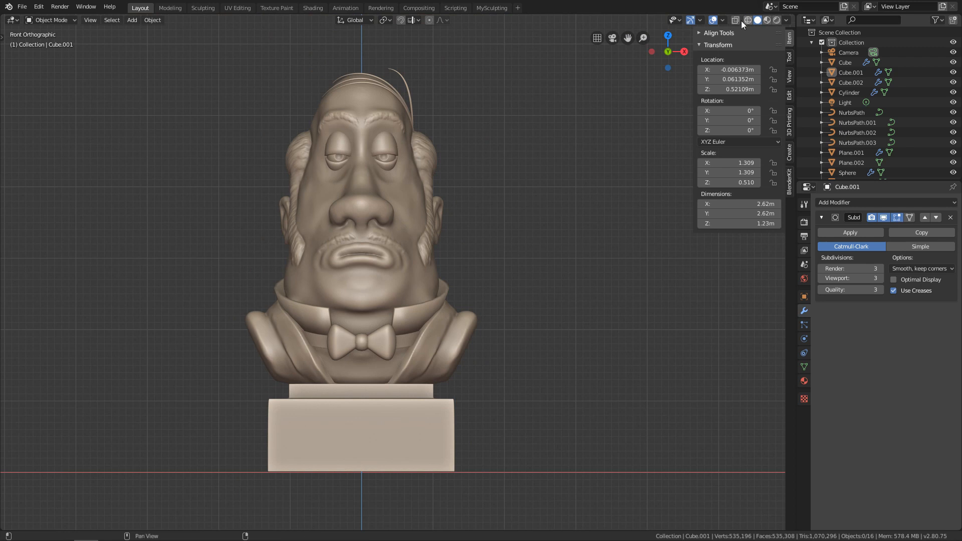
left_click(723, 20)
left_click(787, 20)
left_click(731, 223)
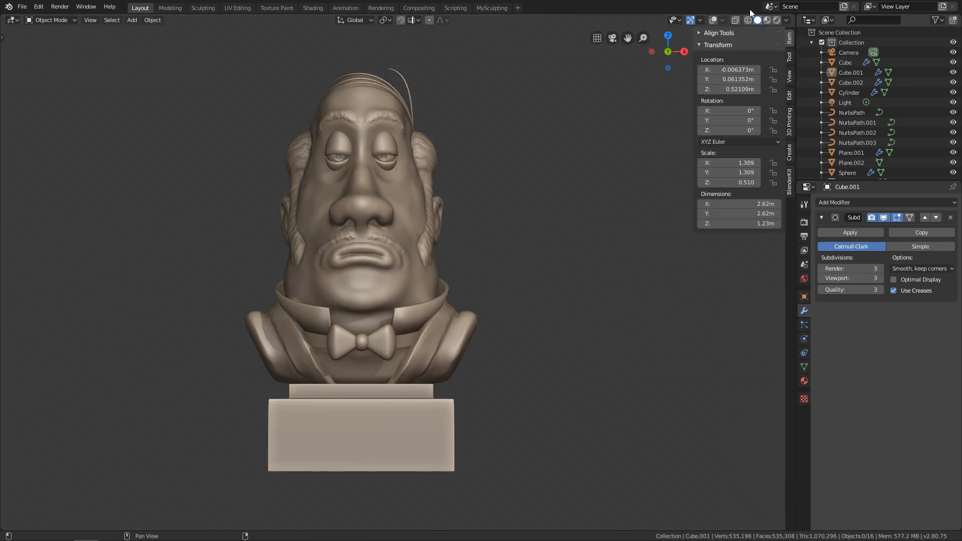
Set the Cavity type in the viewport shading options to Both
left_click(700, 20)
left_click(787, 20)
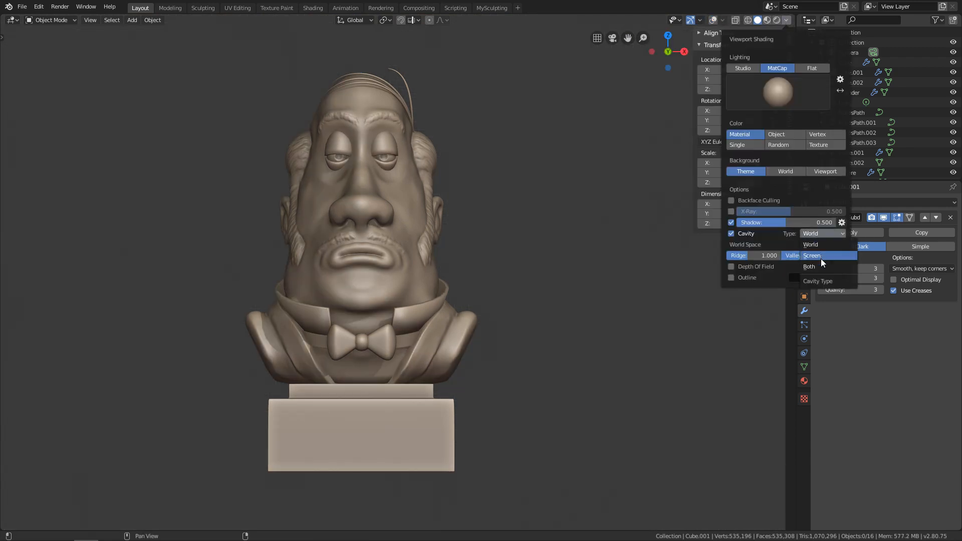
left_click(814, 267)
scroll(584, 255, "up", 4)
scroll(584, 255, "down", 3)
left_click(787, 20)
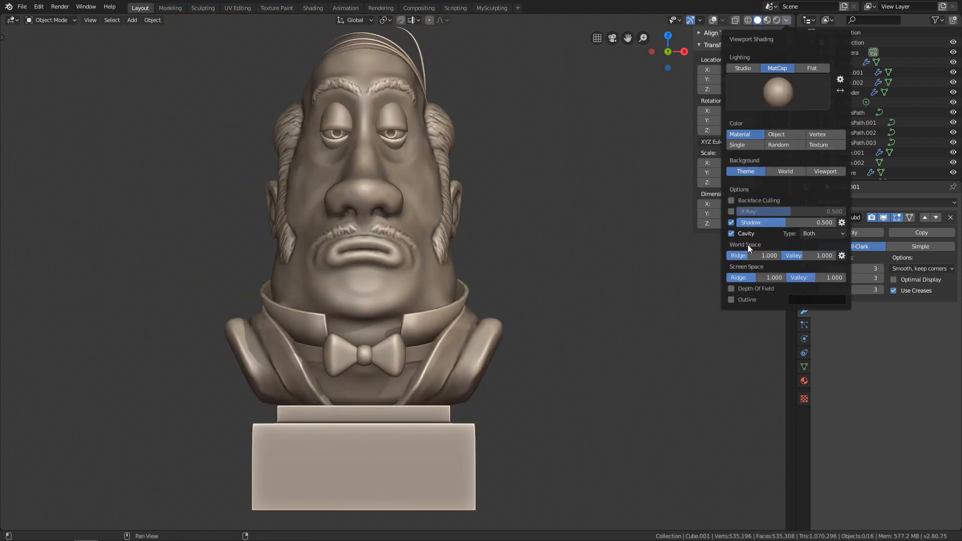
Smooth the head's cheeks in Sculpt Mode and refine the forms around the nose bridge and brows
scroll(364, 193, "up", 3)
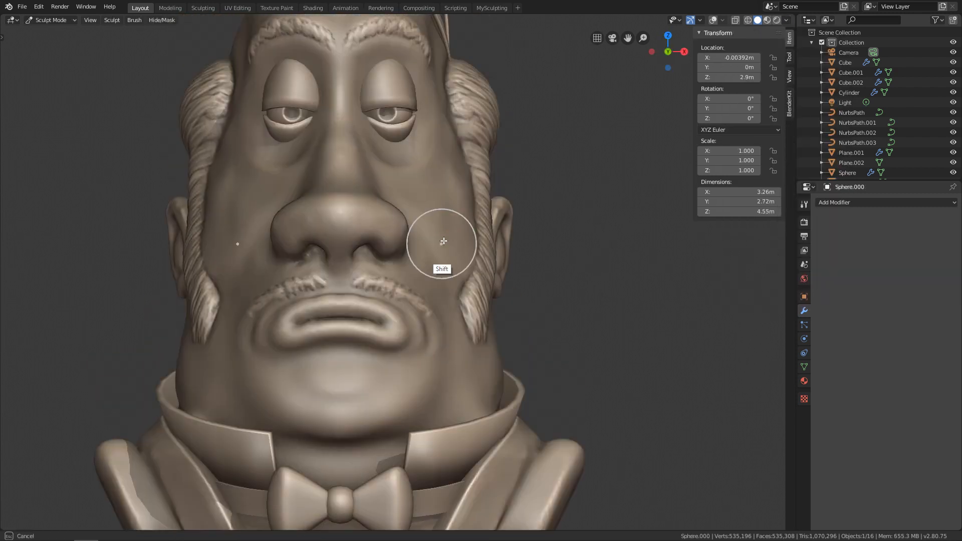
middle_click_drag(447, 173, 431, 217, "shift")
scroll(442, 335, "up", 1)
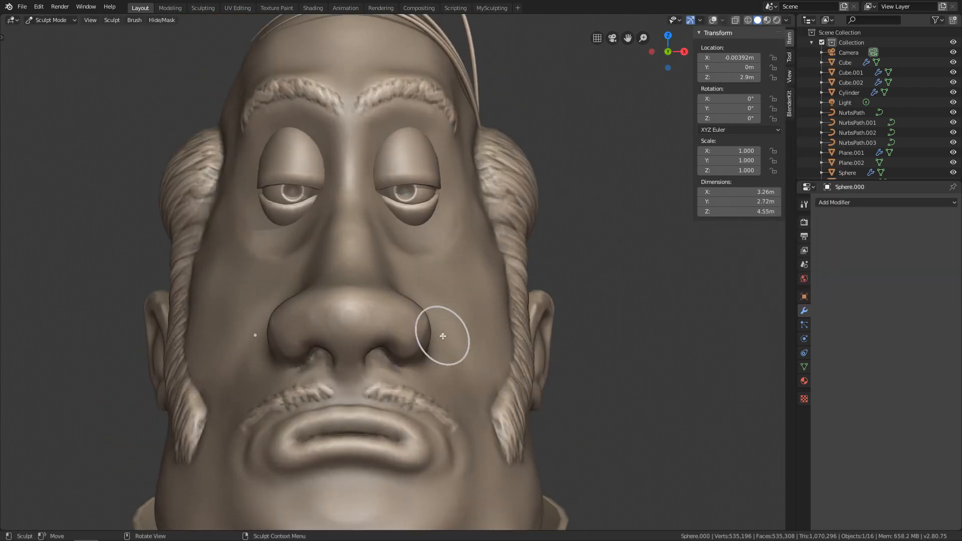
scroll(442, 335, "up", 2)
middle_click_drag(496, 189, 497, 271, "shift")
left_click_drag(354, 148, 345, 159)
scroll(448, 405, "down", 1)
middle_click_drag(449, 405, 391, 404)
scroll(438, 193, "up", 1)
left_click_drag(437, 193, 402, 301, "shift")
scroll(392, 347, "down", 1)
scroll(371, 341, "up", 1)
left_click_drag(326, 330, 292, 387, "shift")
middle_click_drag(292, 387, 345, 357)
mouse_move(346, 358)
left_mouse_down()
mouse_move(337, 376)
mouse_move(324, 372)
left_mouse_up()
middle_click_drag(324, 372, 234, 442)
Reshape the nostril wings from the front and smooth their surface
scroll(477, 423, "down", 6)
key("KP_1")
scroll(477, 423, "up", 5)
left_click_drag(494, 370, 470, 400)
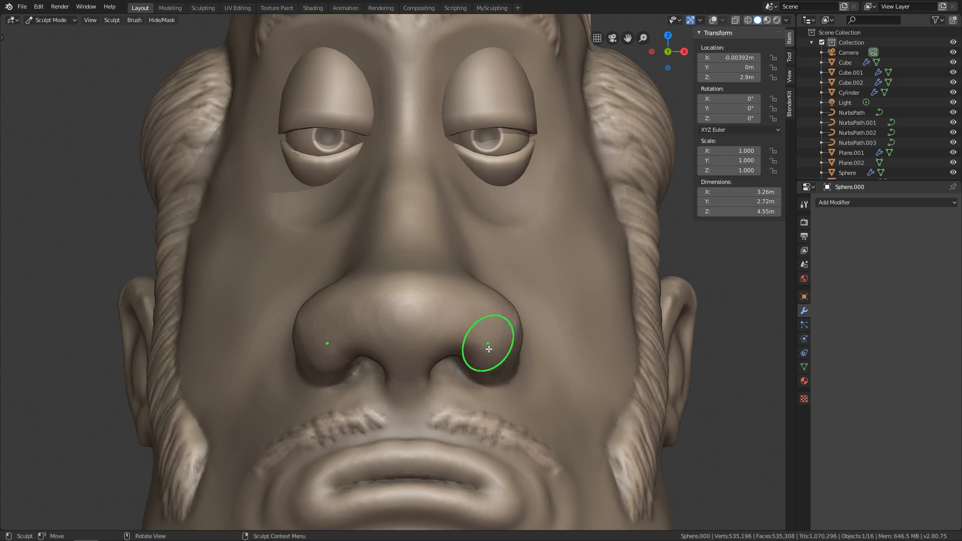
middle_click_drag(489, 349, 526, 333)
left_click_drag(502, 344, 505, 358, "shift")
Smooth the outer rim of the ear from the side view
scroll(487, 436, "down", 7)
key("KP_3")
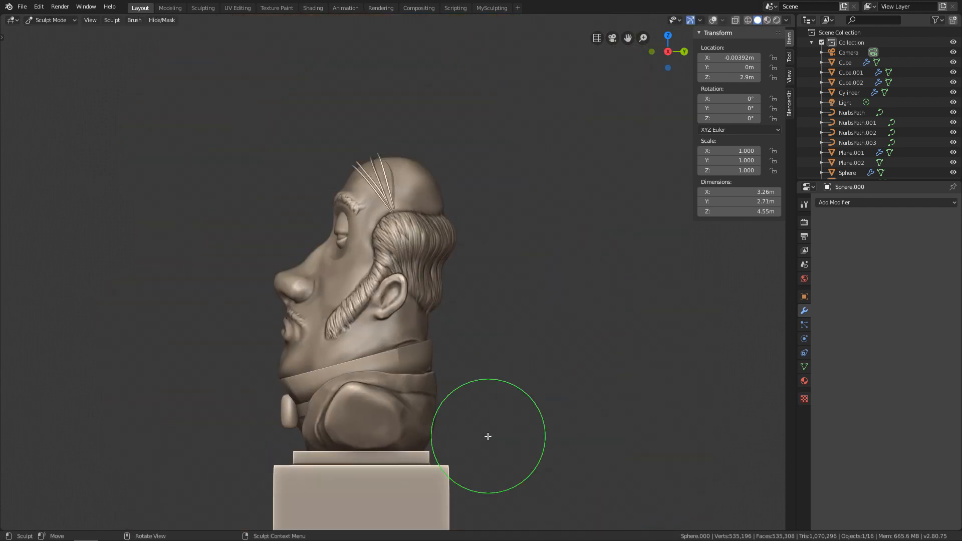
scroll(487, 436, "up", 7)
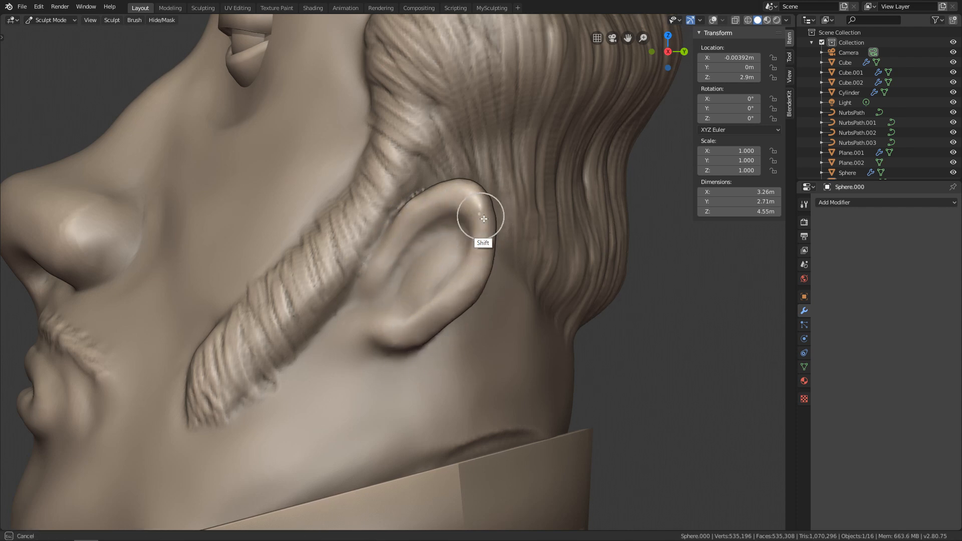
scroll(479, 218, "down", 6)
Carve the mouth line deeper between the lips with a small brush
key("KP_1")
scroll(554, 412, "up", 6)
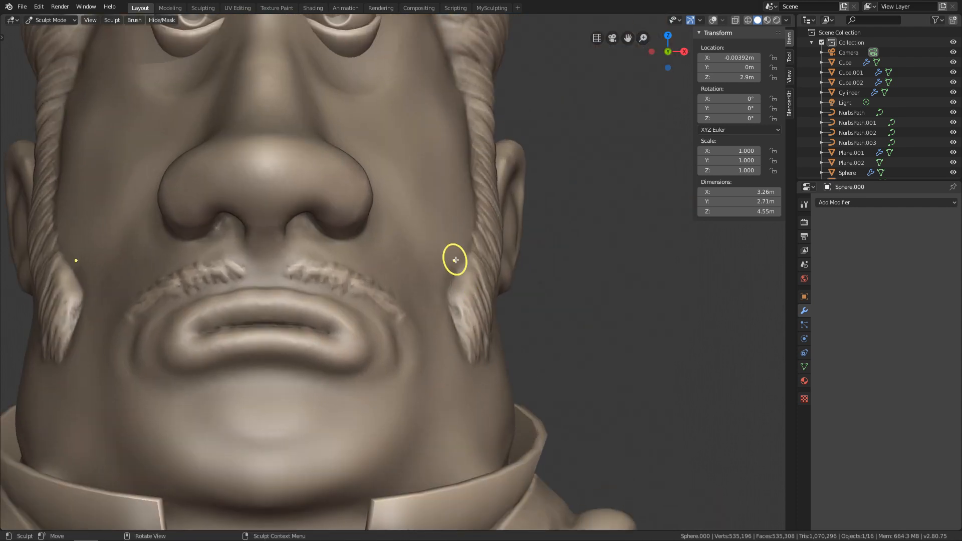
left_click_drag(402, 343, 472, 332, "alt+shift")
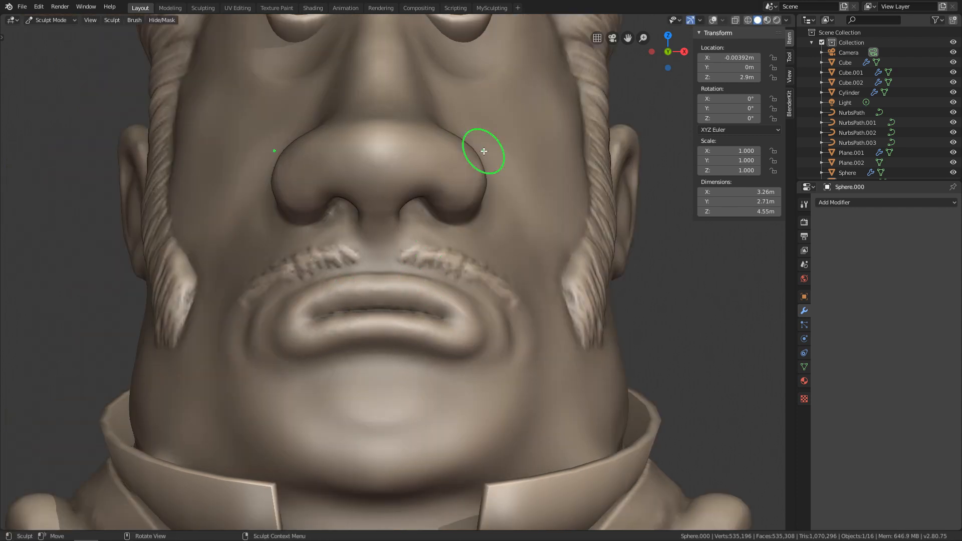
left_click_drag(316, 314, 440, 314)
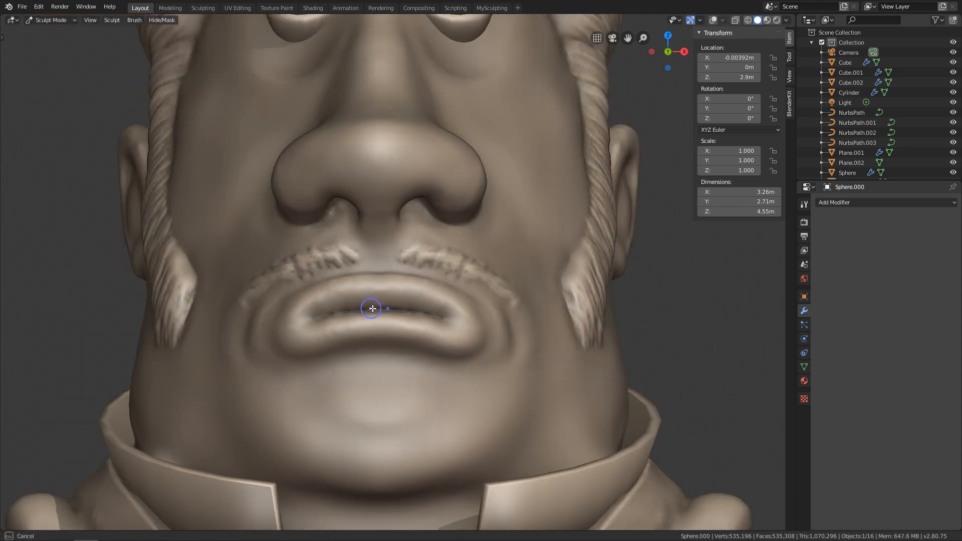
scroll(330, 314, "down", 6)
Smooth the lower face near the mouth corner and switch the head back to Object Mode
scroll(423, 451, "up", 4)
mouse_move(558, 345)
left_mouse_down("alt")
mouse_move(581, 344)
mouse_move(589, 371)
left_mouse_up("alt")
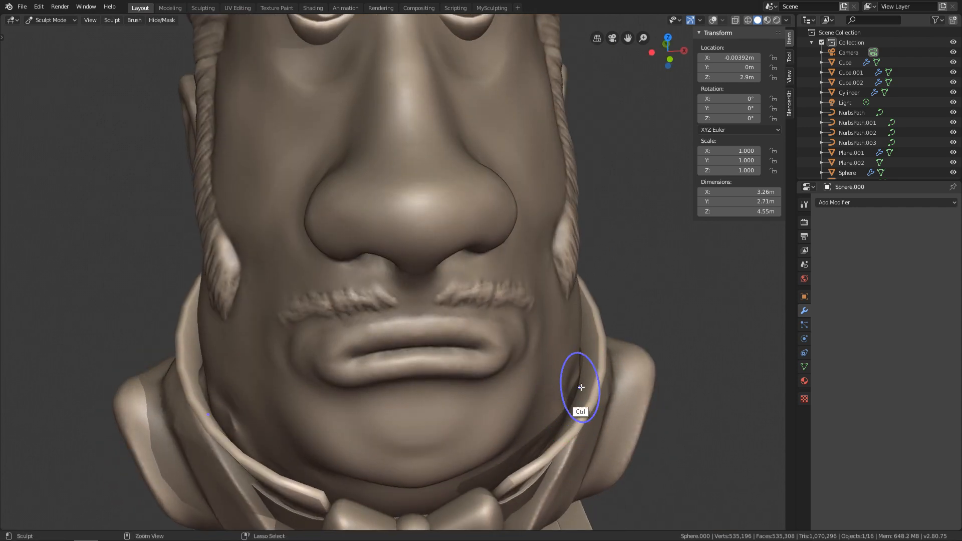
mouse_move(580, 384)
left_mouse_down("alt")
mouse_move(558, 333)
mouse_move(591, 384)
mouse_move(554, 428)
mouse_move(633, 308)
mouse_move(555, 376)
mouse_move(562, 315)
mouse_move(547, 271)
mouse_move(531, 310)
left_mouse_up("alt")
mouse_move(520, 319)
left_mouse_down("shift")
mouse_move(503, 354)
mouse_move(506, 325)
left_mouse_up("shift")
left_click_drag(565, 284, 526, 401, "ctrl+alt")
left_click_drag(482, 330, 481, 359, "alt+shift")
key("ctrl+Tab")
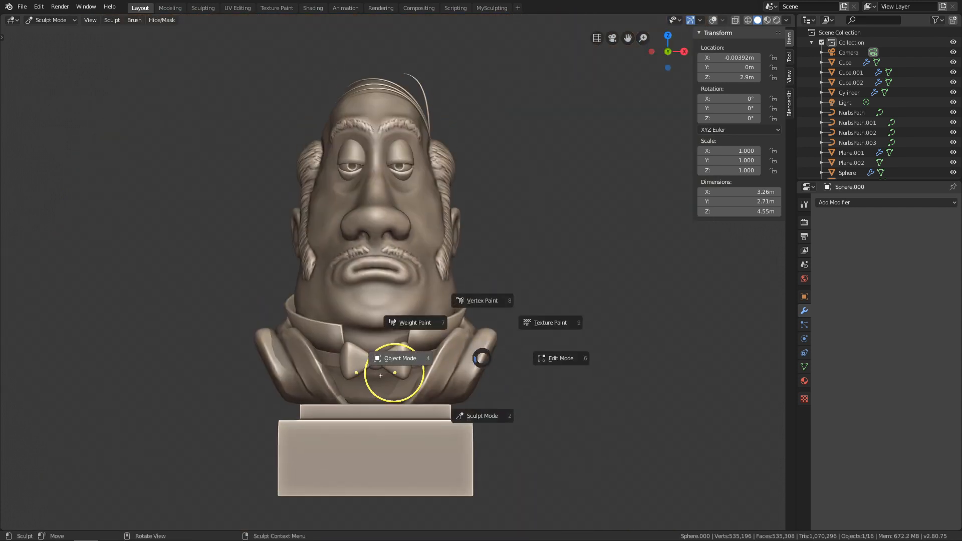
left_click(393, 371)
Return to Sculpt Mode and carve with the inverted brush along the coat lapel's edge beside the collar
mouse_move(566, 371)
left_mouse_down("alt+shift")
mouse_move(578, 382)
mouse_move(567, 383)
left_mouse_up("alt+shift")
left_click_drag(566, 383, 116, 375, "ctrl+alt")
left_click_drag(451, 395, 451, 375, "ctrl+alt")
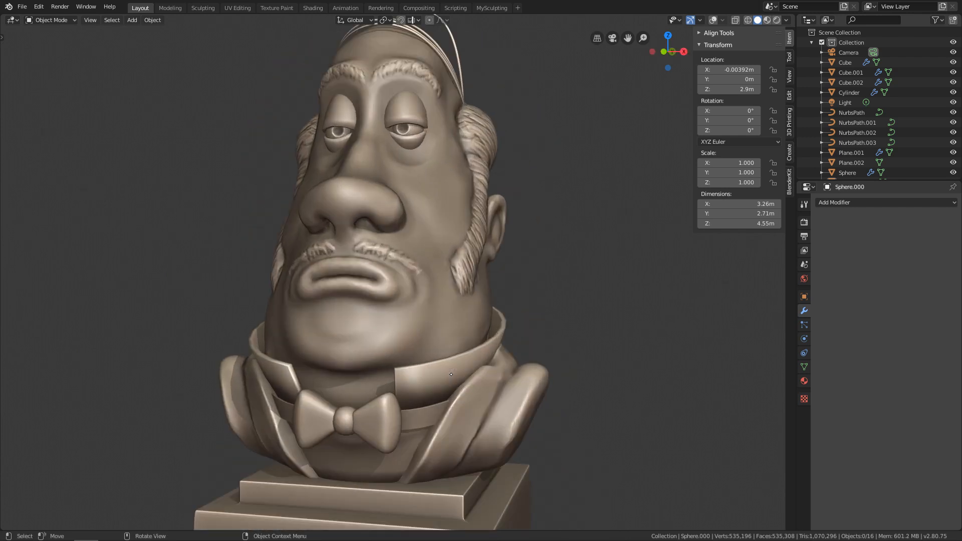
left_click_drag(579, 341, 484, 368, "alt")
key("ctrl+Tab")
left_click(481, 441)
left_click_drag(480, 446, 536, 425, "alt")
mouse_move(511, 380)
left_mouse_down("ctrl+alt")
mouse_move(492, 302)
mouse_move(496, 361)
left_mouse_up("ctrl+alt")
left_click_drag(501, 396, 501, 361, "ctrl+alt")
left_click_drag(486, 368, 496, 355, "ctrl")
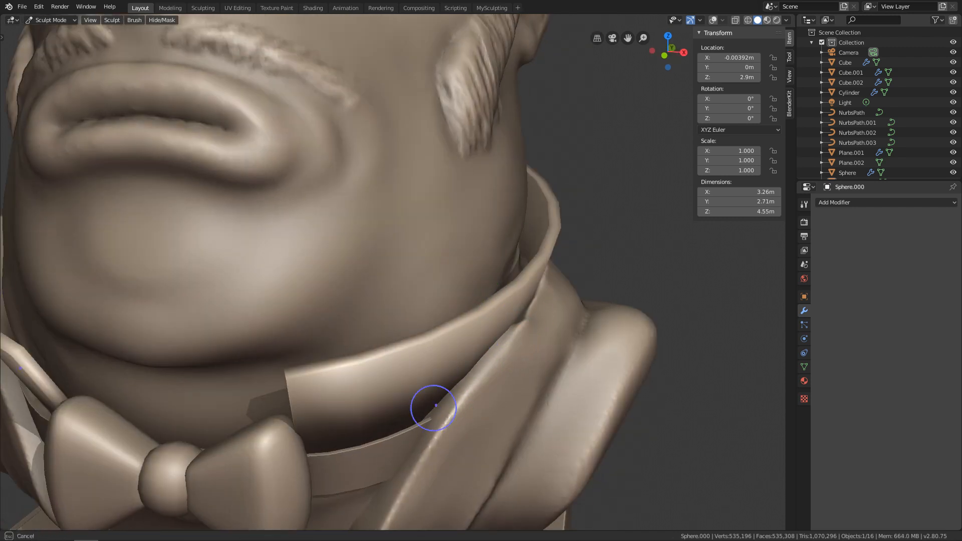
left_click_drag(501, 335, 524, 308, "ctrl")
Touch up the sculpt around the collar from other angles, return to Object Mode and save the file
left_click_drag(721, 250, 648, 236, "alt")
left_click_drag(641, 281, 607, 320, "alt")
left_click_drag(607, 381, 596, 320, "ctrl+alt")
left_click_drag(526, 281, 441, 326, "alt")
mouse_move(272, 417)
left_mouse_down("alt")
mouse_move(219, 310)
mouse_move(369, 327)
left_mouse_up("alt")
left_click(255, 320)
left_click_drag(228, 328, 516, 386, "alt")
mouse_move(516, 385)
left_mouse_down("ctrl+alt")
mouse_move(510, 451)
mouse_move(486, 520)
left_mouse_up("ctrl+alt")
key("ctrl+Tab")
left_click(369, 404)
key("ctrl+s")
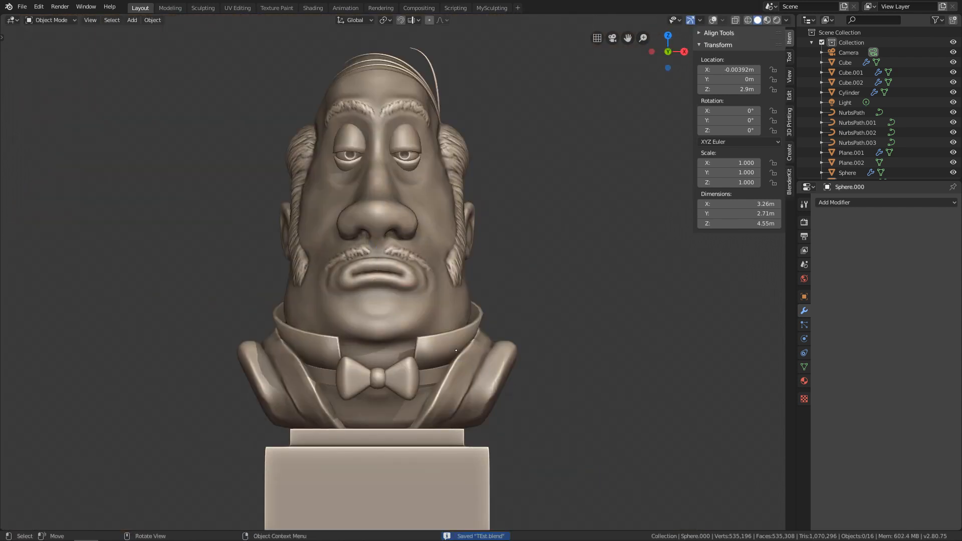
Smooth small areas of the bust in Sculpt Mode with a resized brush and return to Object Mode
mouse_move(455, 351)
left_mouse_down("alt")
mouse_move(408, 353)
mouse_move(464, 368)
left_mouse_up("alt")
key("ctrl+Tab")
left_click(431, 421)
left_click_drag(398, 471, 390, 373, "ctrl+alt")
key("f")
left_click_drag(326, 405, 426, 386, "shift")
left_click_drag(425, 386, 321, 321, "alt")
mouse_move(321, 321)
left_mouse_down("shift")
mouse_move(352, 303)
mouse_move(281, 311)
left_mouse_up("shift")
left_click_drag(281, 310, 541, 346, "alt")
key("ctrl+Tab")
left_click(508, 340)
left_click_drag(533, 204, 539, 248, "ctrl+alt")
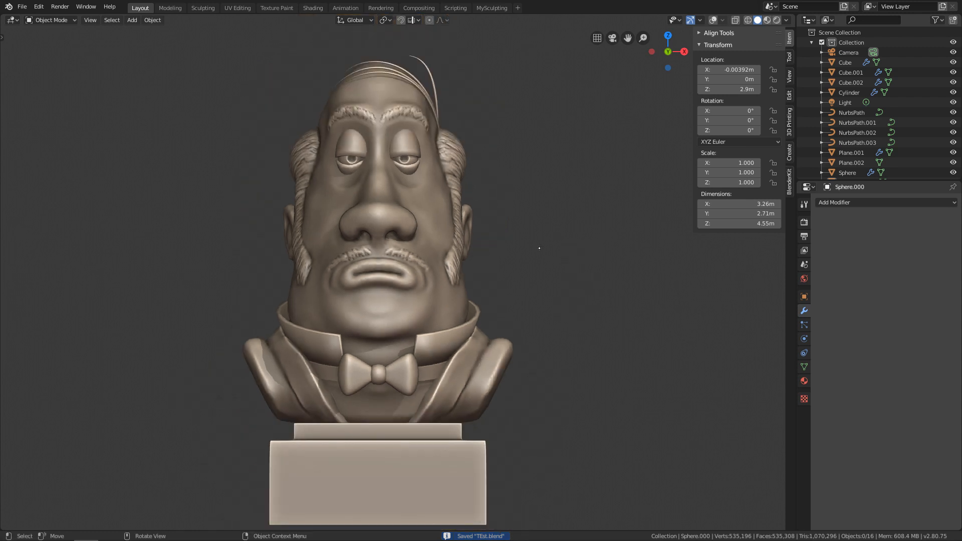
Inspect the whole bust in a full stepwise turn around its vertical axis, from the front past the side and back
key("ctrl+KP_3")
key("KP_7")
key("KP_1")
key("KP_5")
key("KP_5")
key("KP_5")
left_click_drag(512, 153, 473, 152, "alt")
key("KP_6")
key("KP_6")
key("KP_6")
key("KP_6")
key("KP_6")
key("KP_6")
key("KP_6")
key("KP_6")
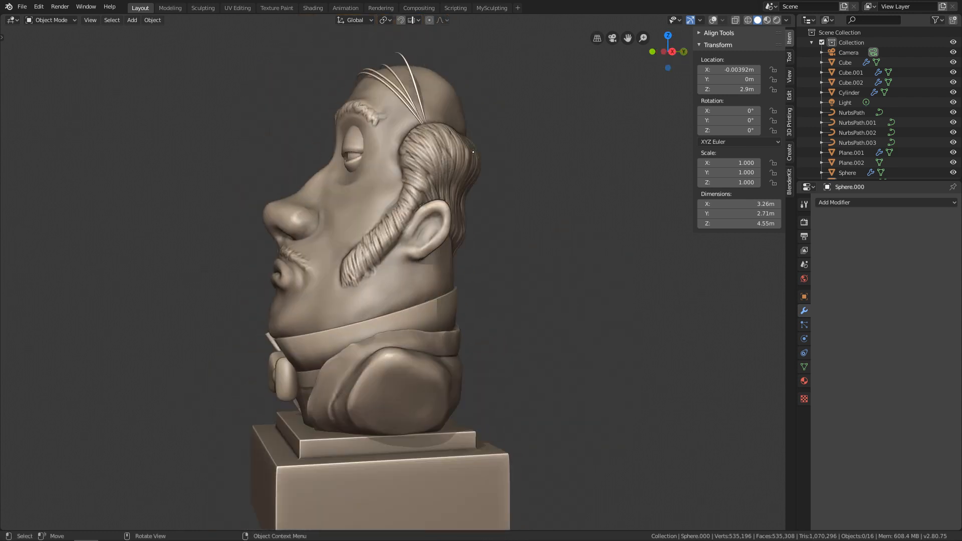
key("KP_6")
key("KP_6")
key("KP_6")
key("KP_6")
key("KP_6")
key("KP_6")
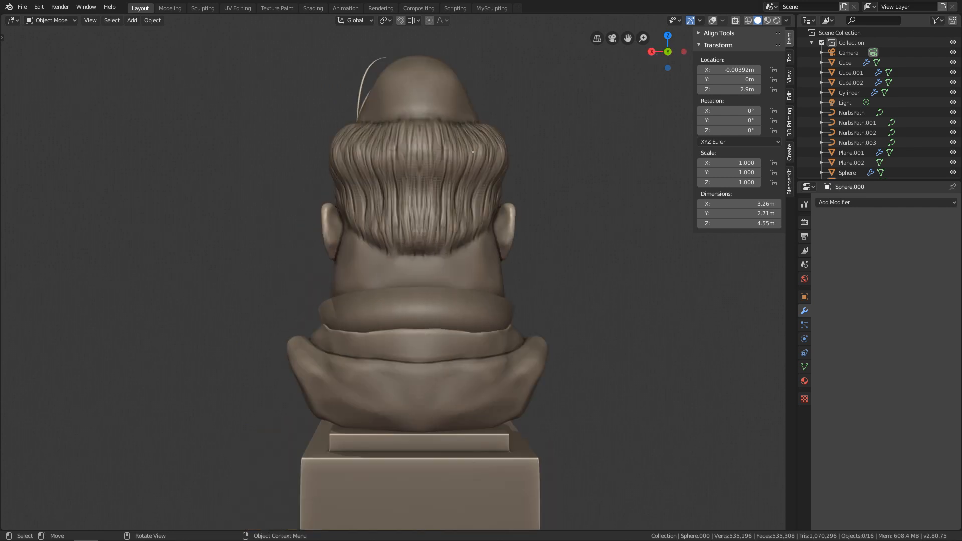
key("KP_6")
key("KP_6")
key("KP_6")
key("KP_6")
key("KP_6")
key("KP_6")
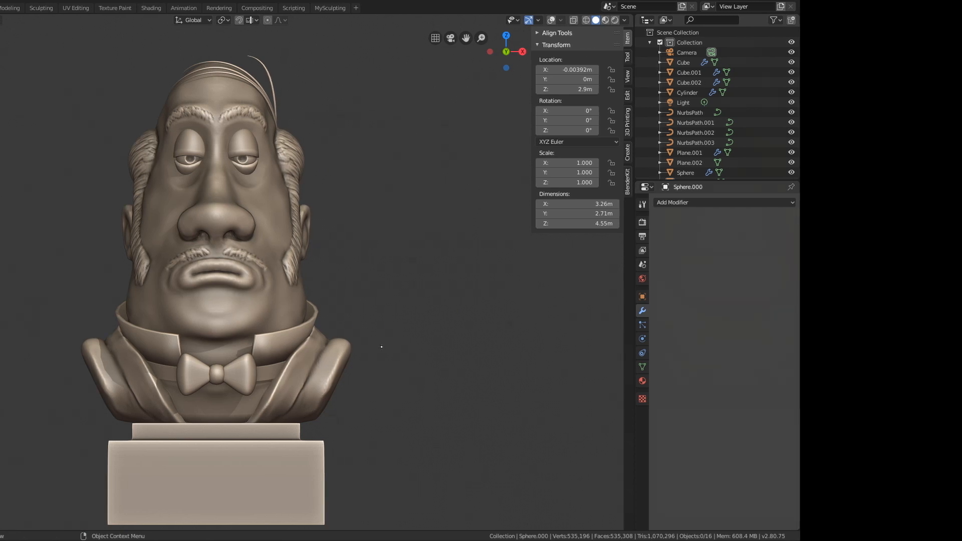
Check the complete bust and pedestal from the front and save the file
left_click_drag(544, 345, 527, 390, "ctrl+alt")
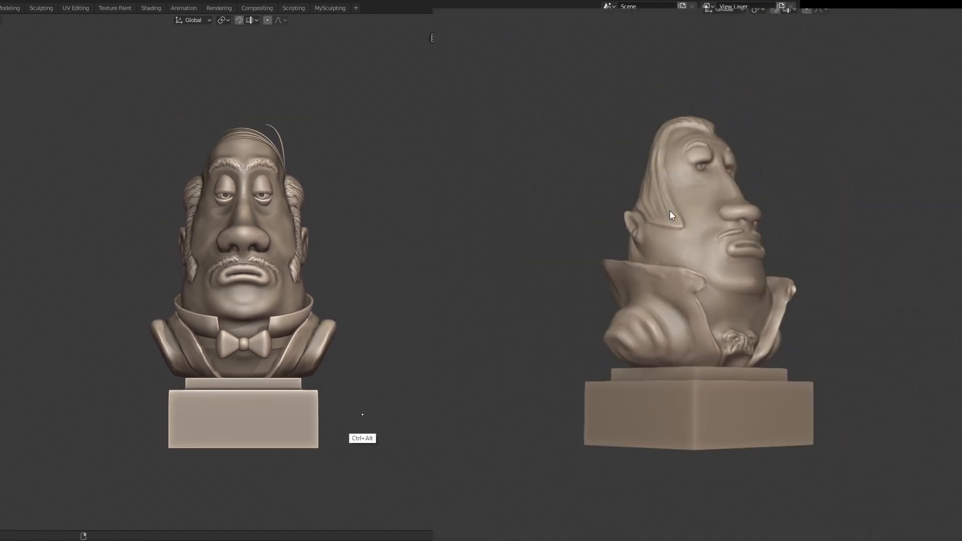
left_click_drag(363, 415, 403, 364, "ctrl+alt")
left_click_drag(381, 403, 401, 375, "ctrl+alt")
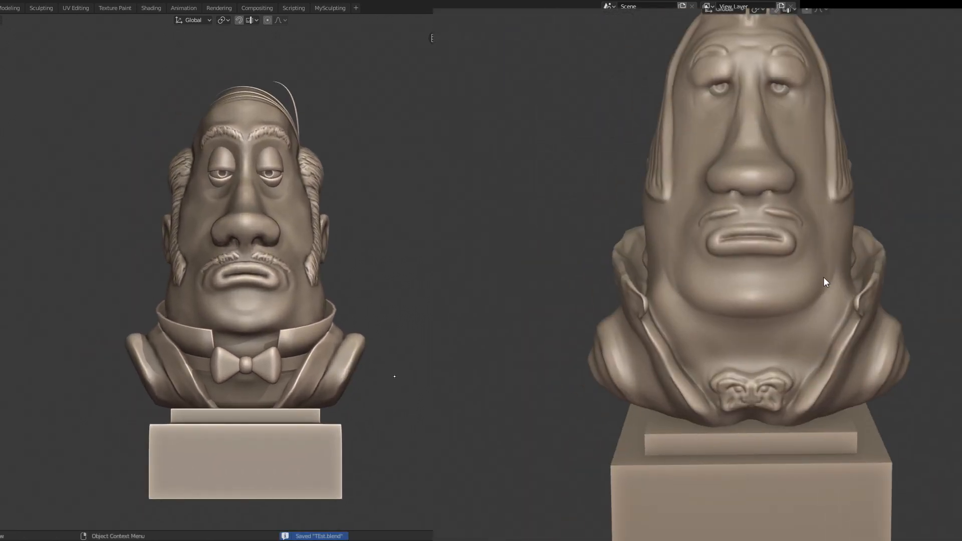